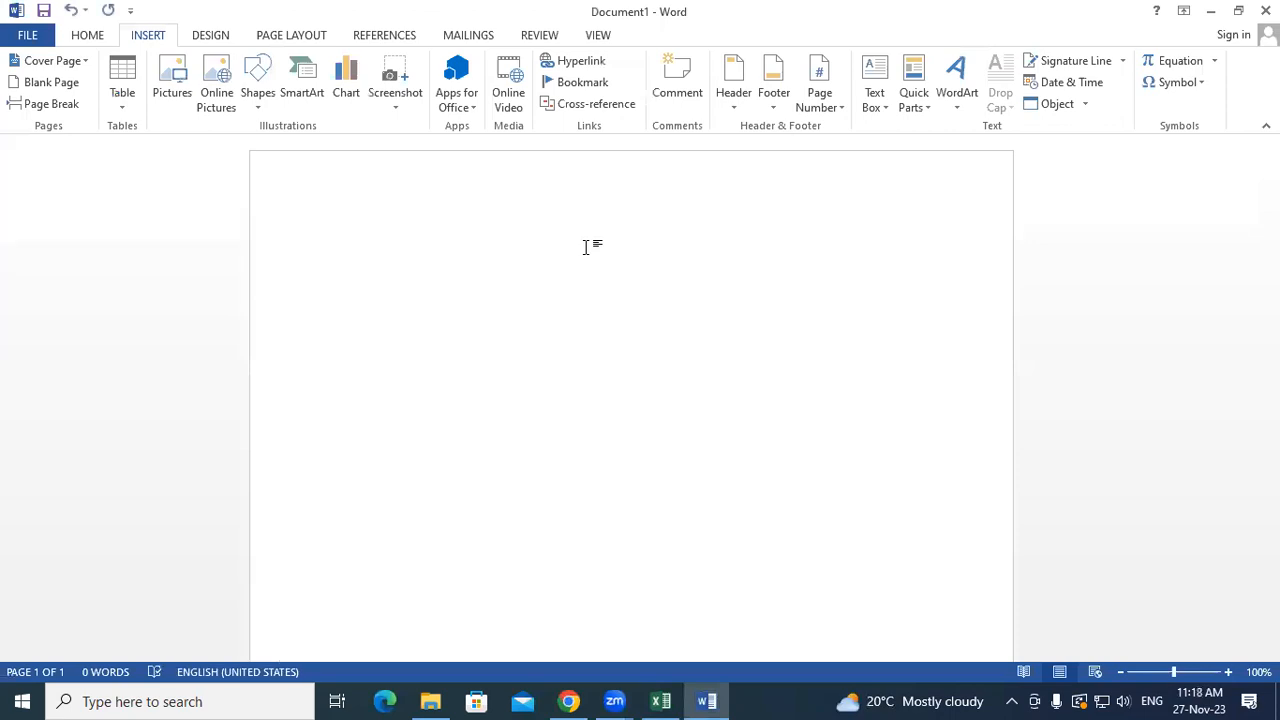
# - Generate 38 pages of sample paragraphs with =rand(155), then return to the document's start
pyautogui.write('=ra')
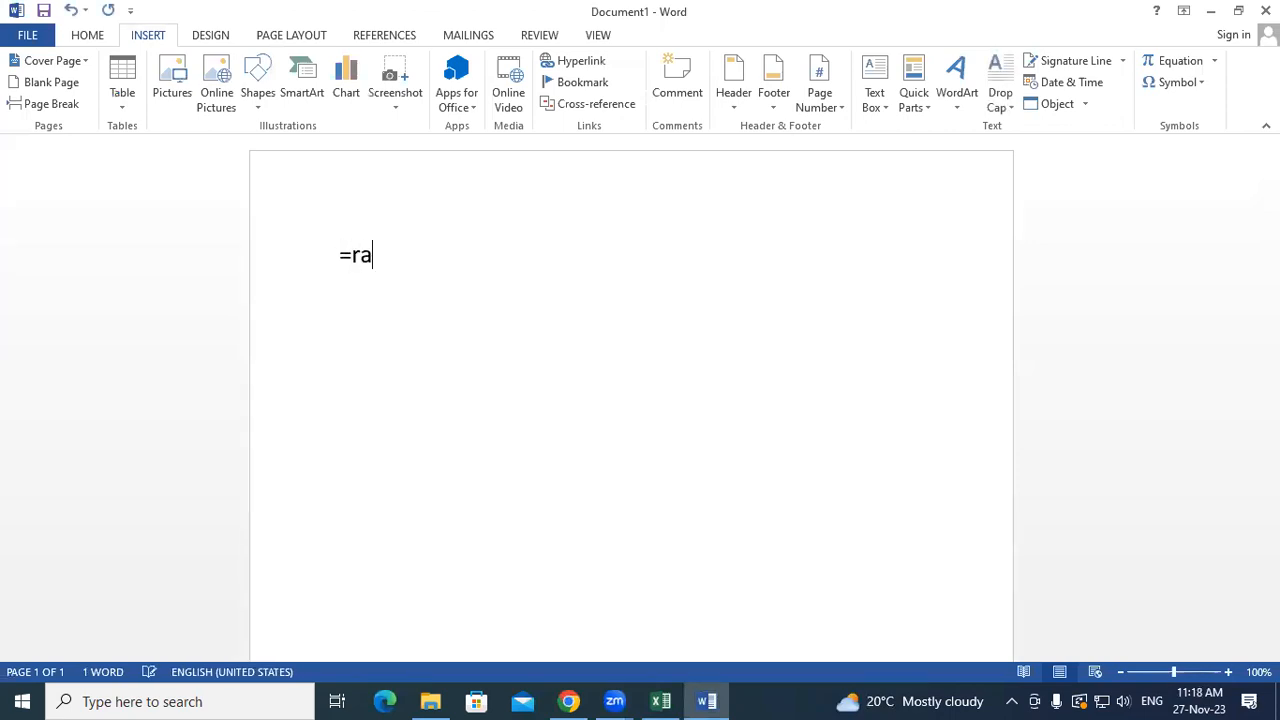
pyautogui.write('nd(155)')
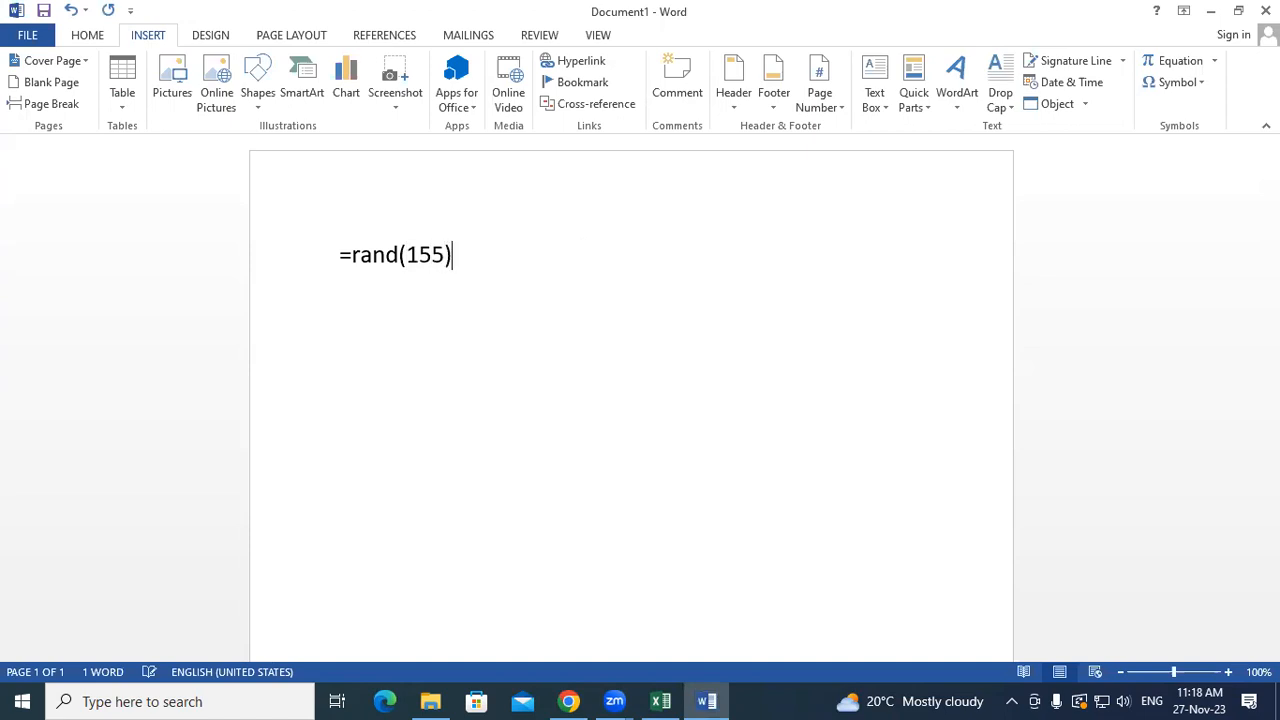
pyautogui.press('Return')
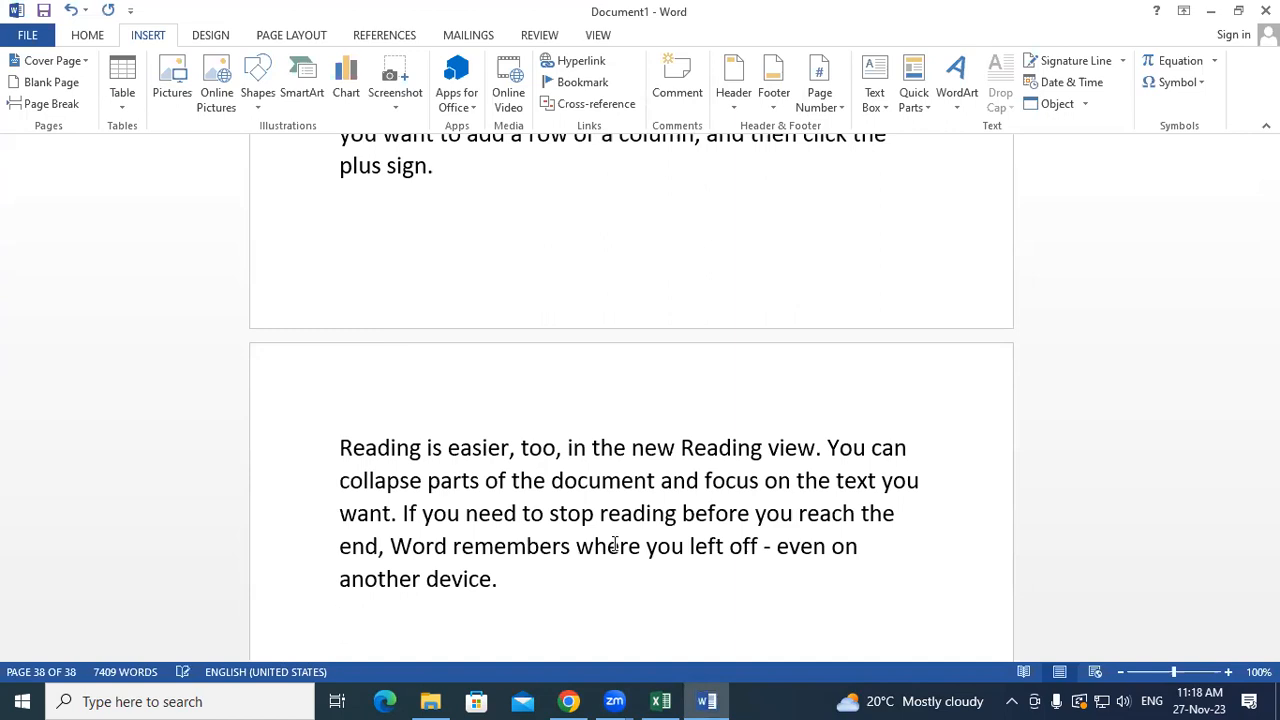
pyautogui.hotkey('ctrl', 'Home')
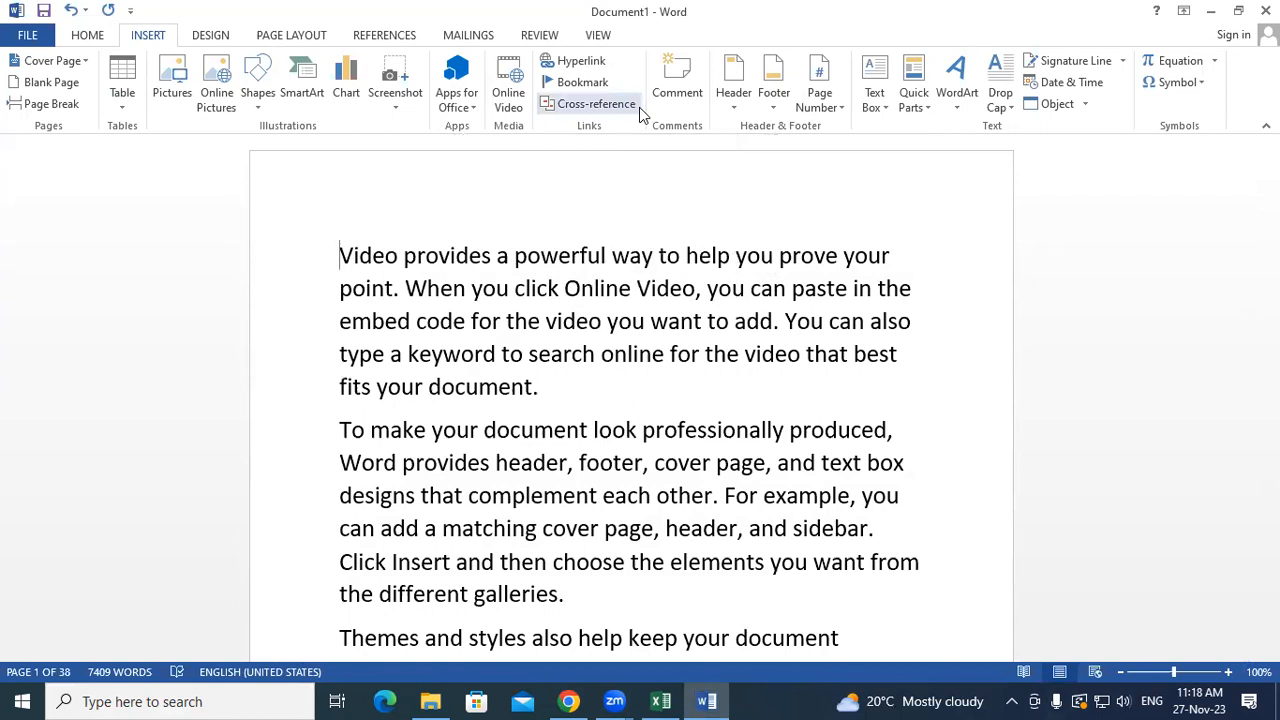
# - Add a Star-style page number at the bottom of every page and exit the footer
pyautogui.hotkey('ctrl', 'a')
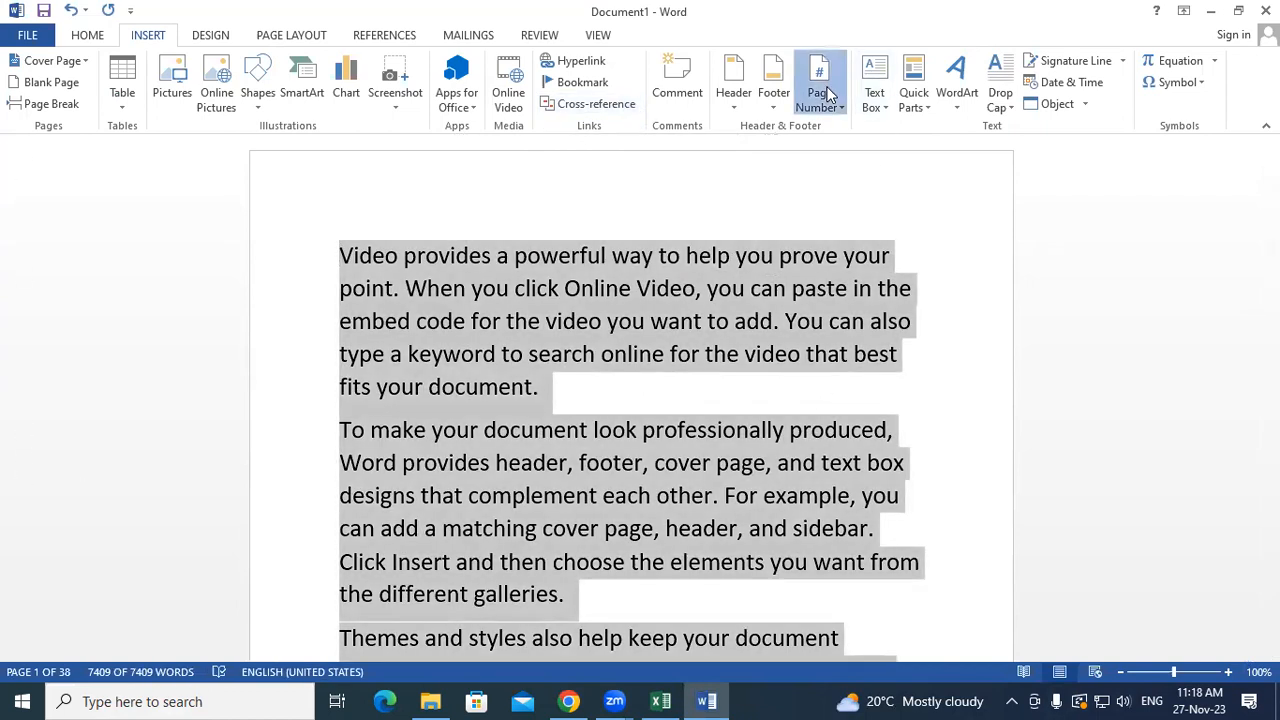
pyautogui.click(828, 95)
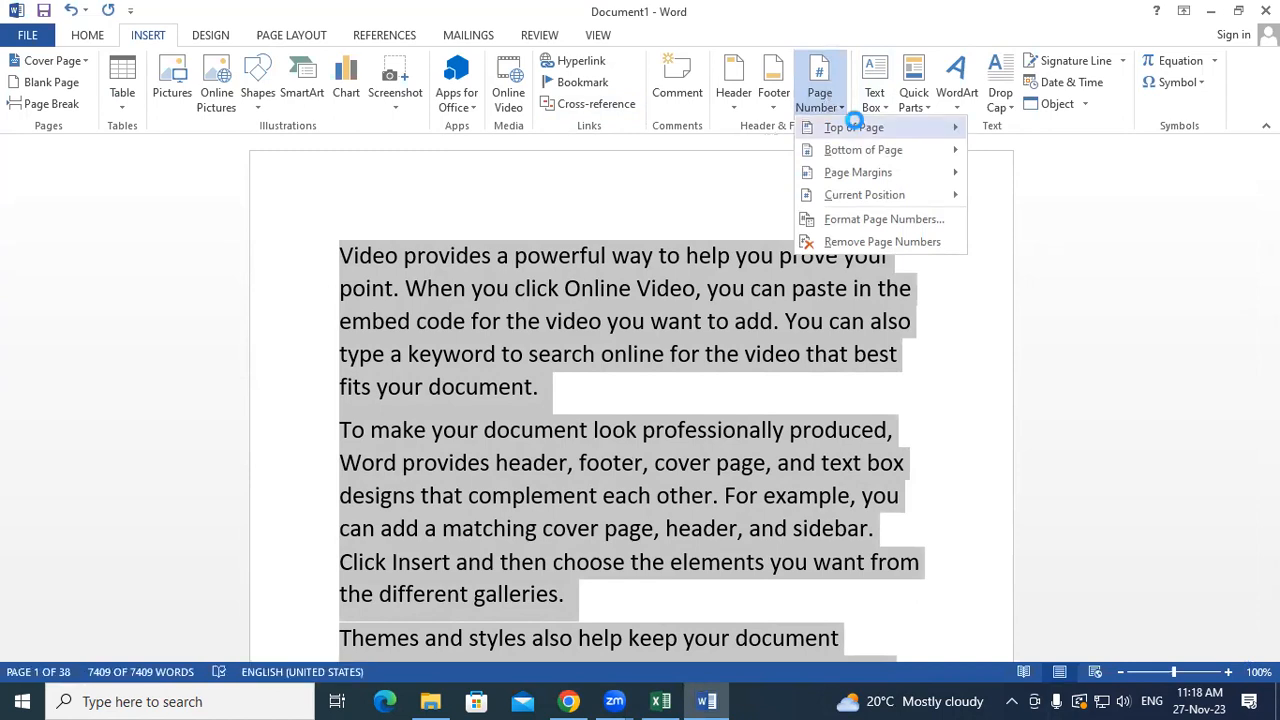
pyautogui.moveTo(855, 127)
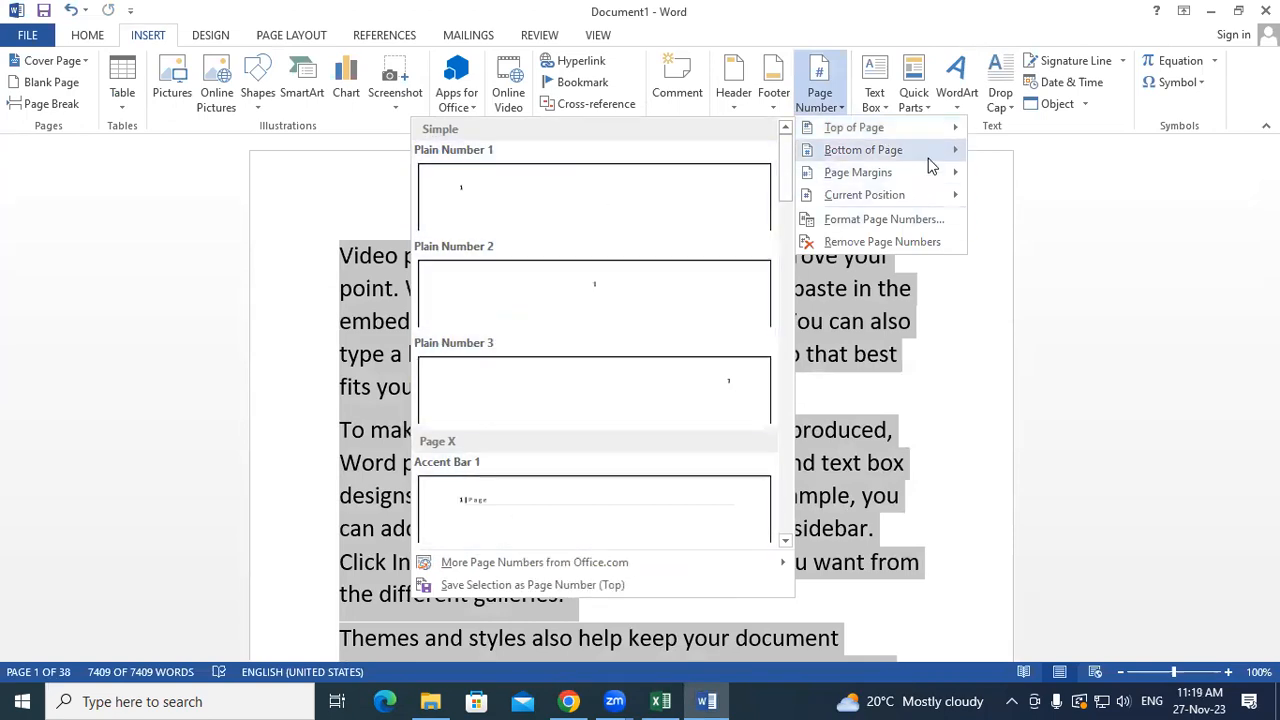
pyautogui.moveTo(928, 160)
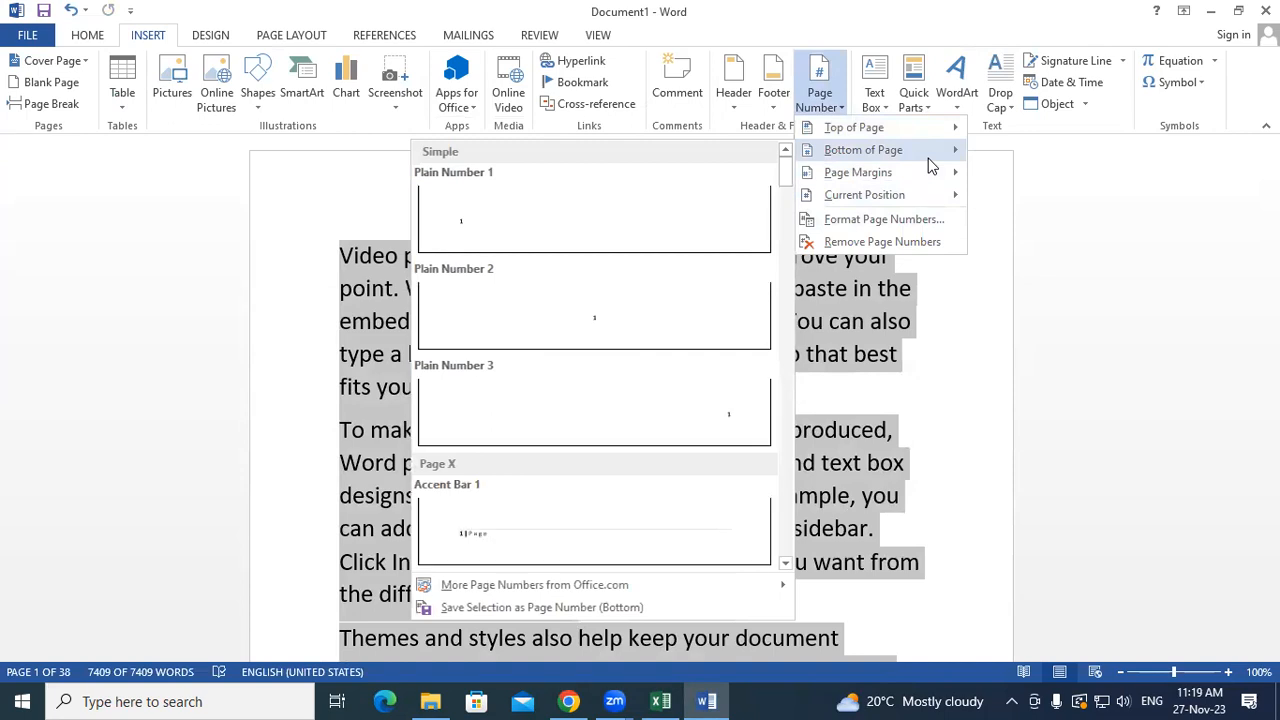
pyautogui.scroll(-10, 626, 352)
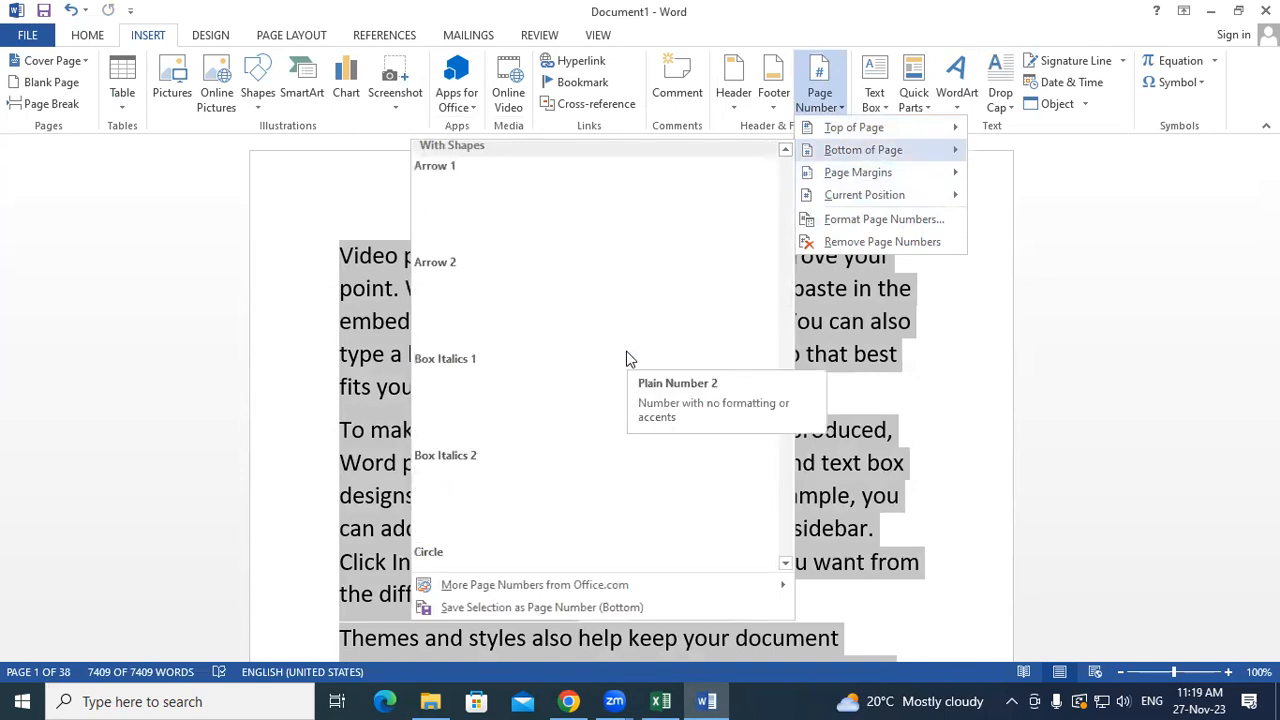
pyautogui.scroll(-3, 629, 358)
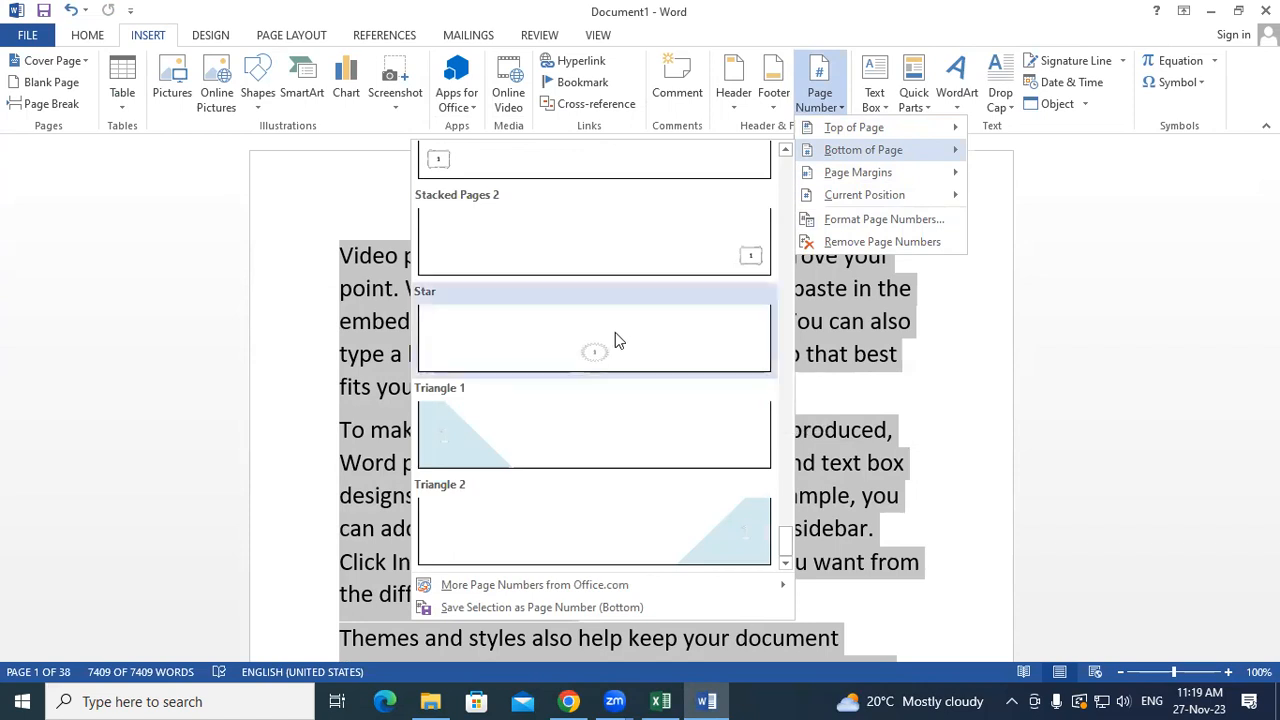
pyautogui.click(615, 332)
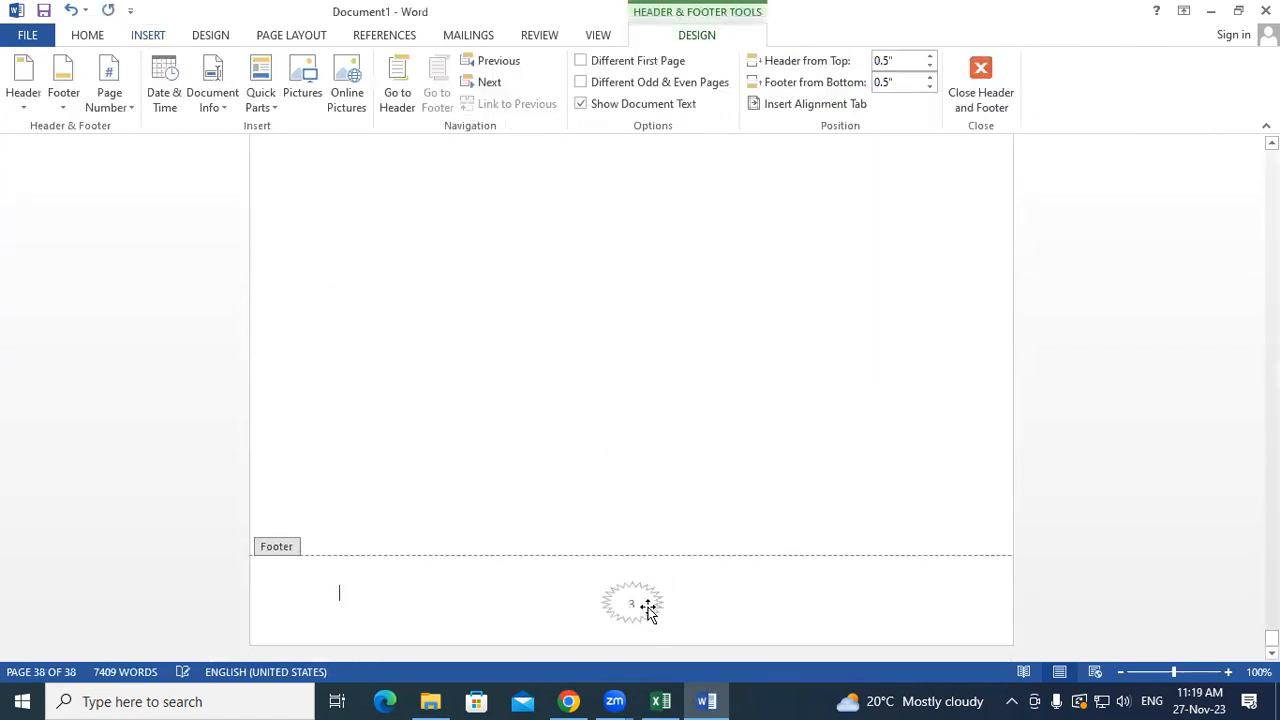
pyautogui.doubleClick(728, 497)
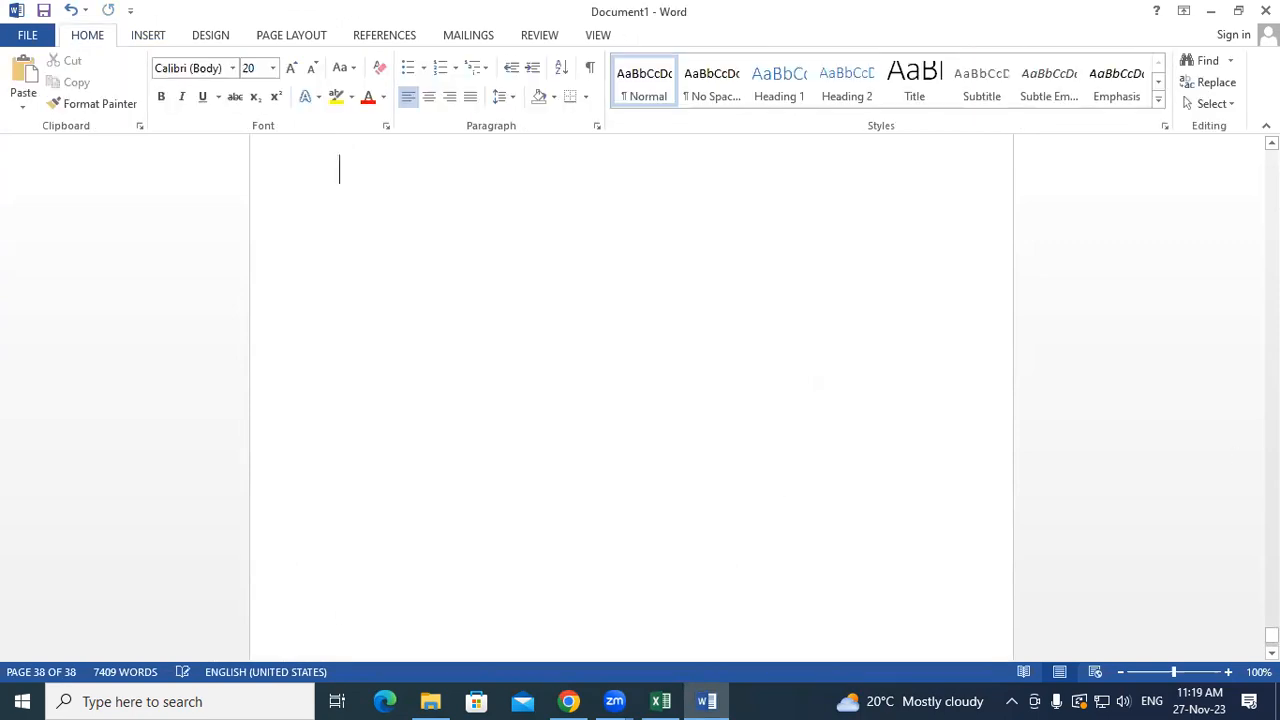
# - Replace the Star page numbers with the Large 1 bottom-of-page style and exit the footer
pyautogui.moveTo(1272, 636); pyautogui.dragTo(1272, 538)
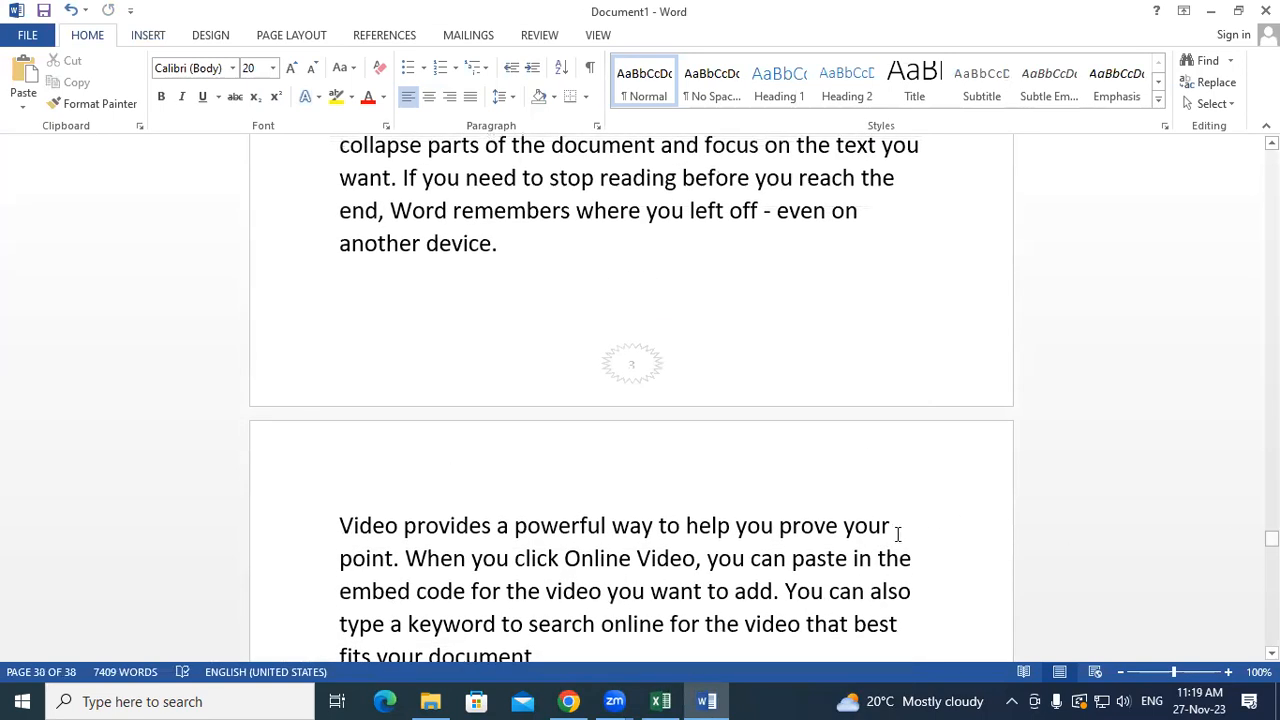
pyautogui.hotkey('ctrl', 'a')
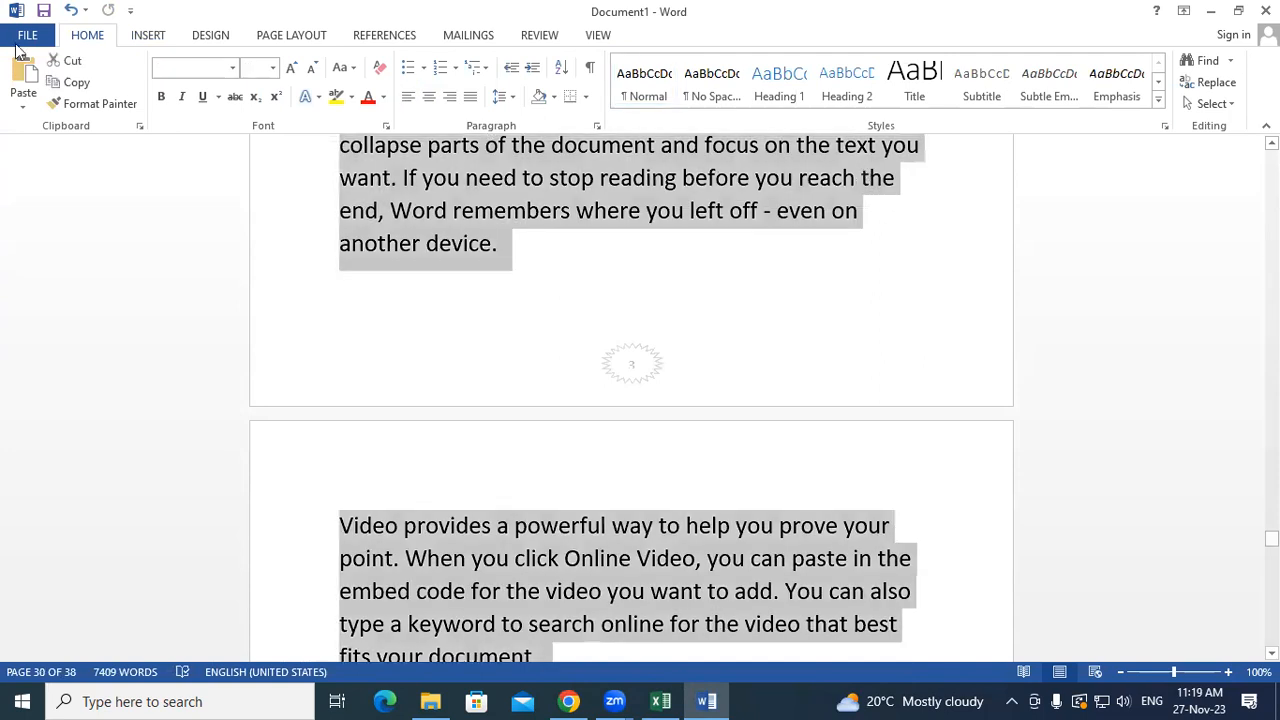
pyautogui.click(152, 40)
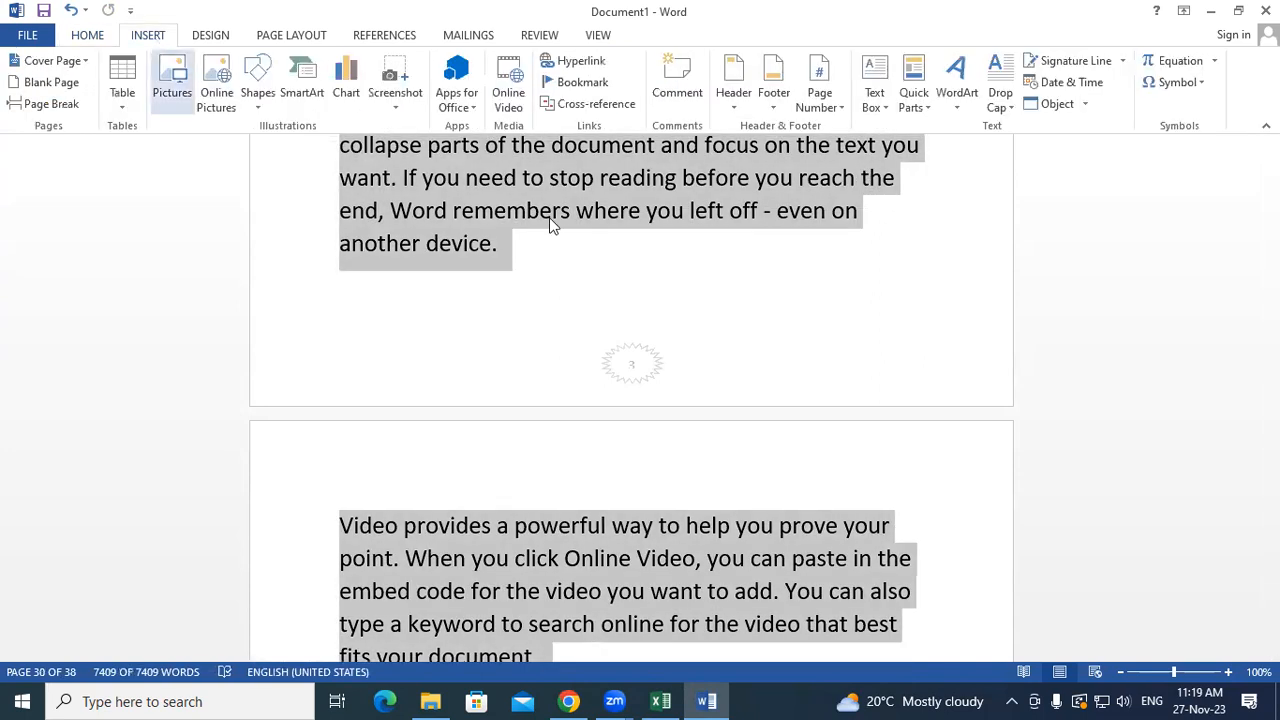
pyautogui.click(822, 105)
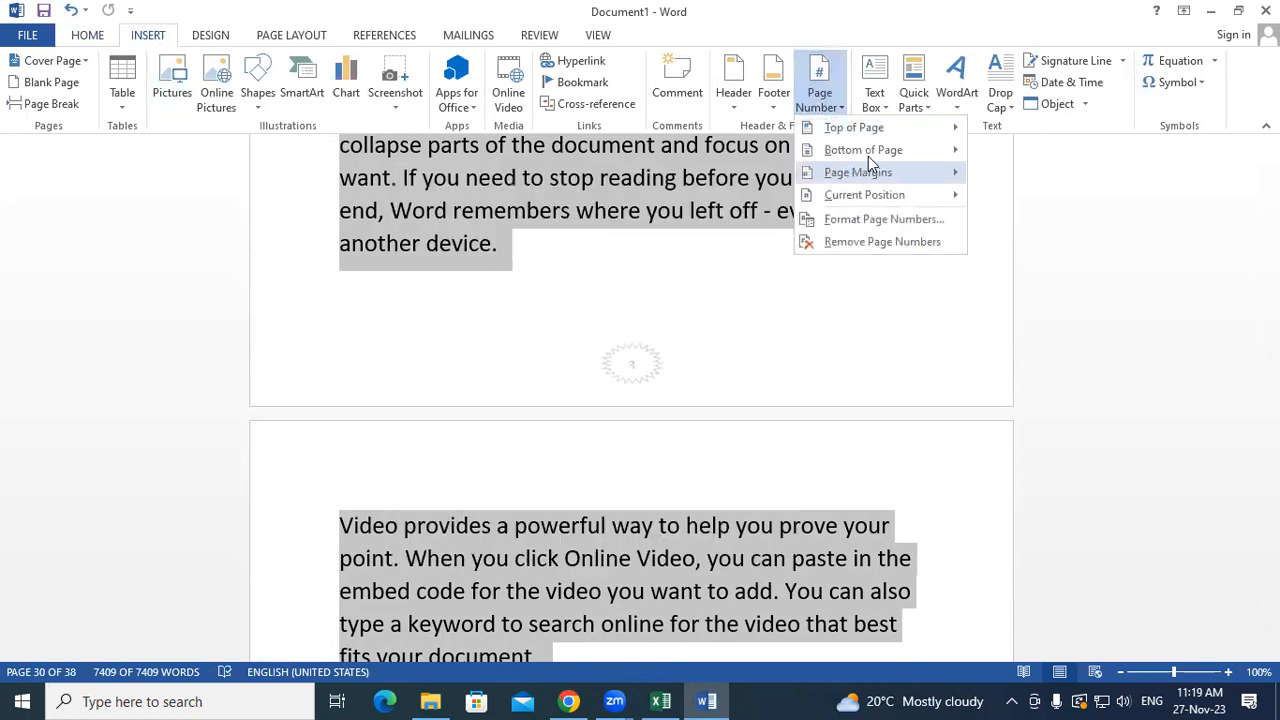
pyautogui.moveTo(866, 152)
pyautogui.scroll(-10, 613, 386)
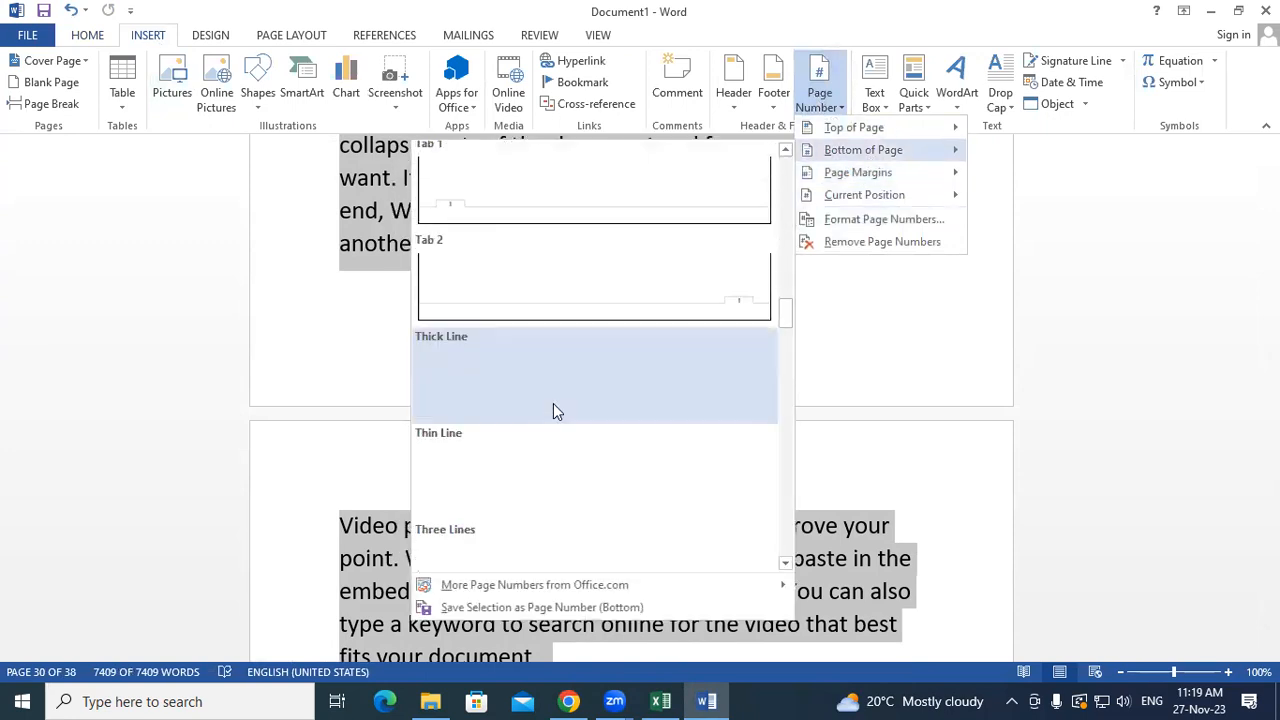
pyautogui.scroll(4, 518, 265)
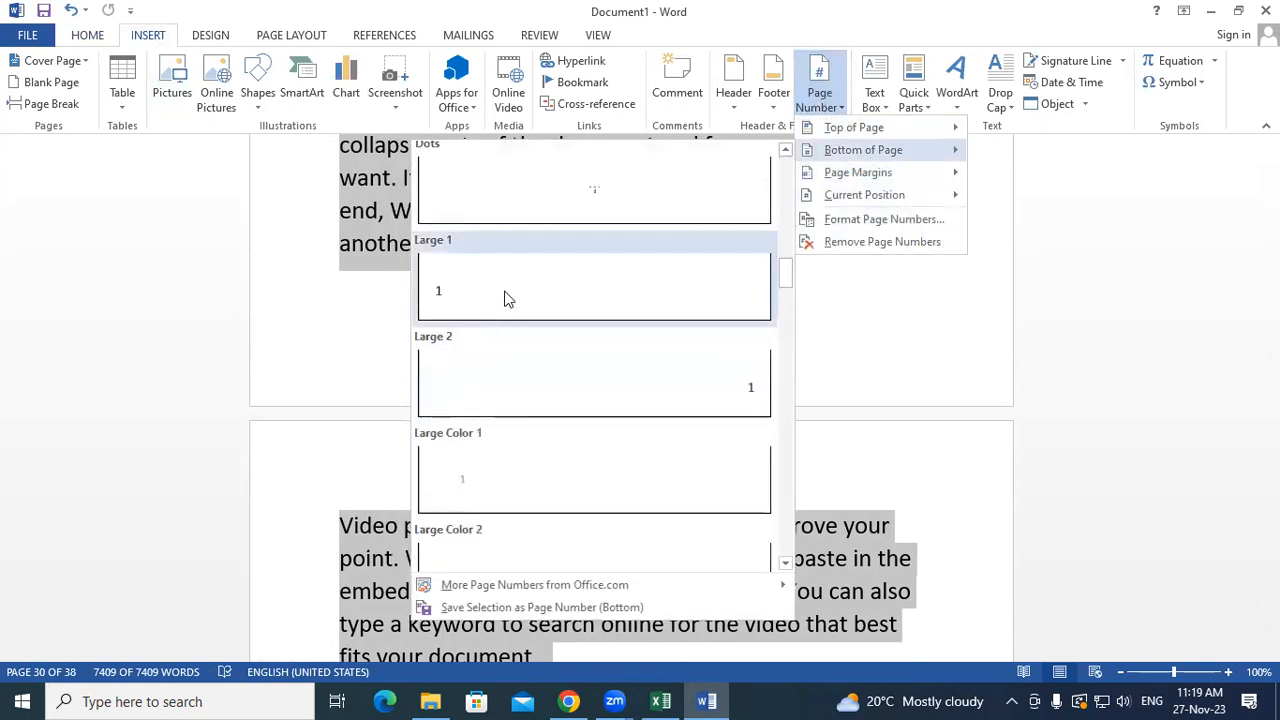
pyautogui.click(504, 288)
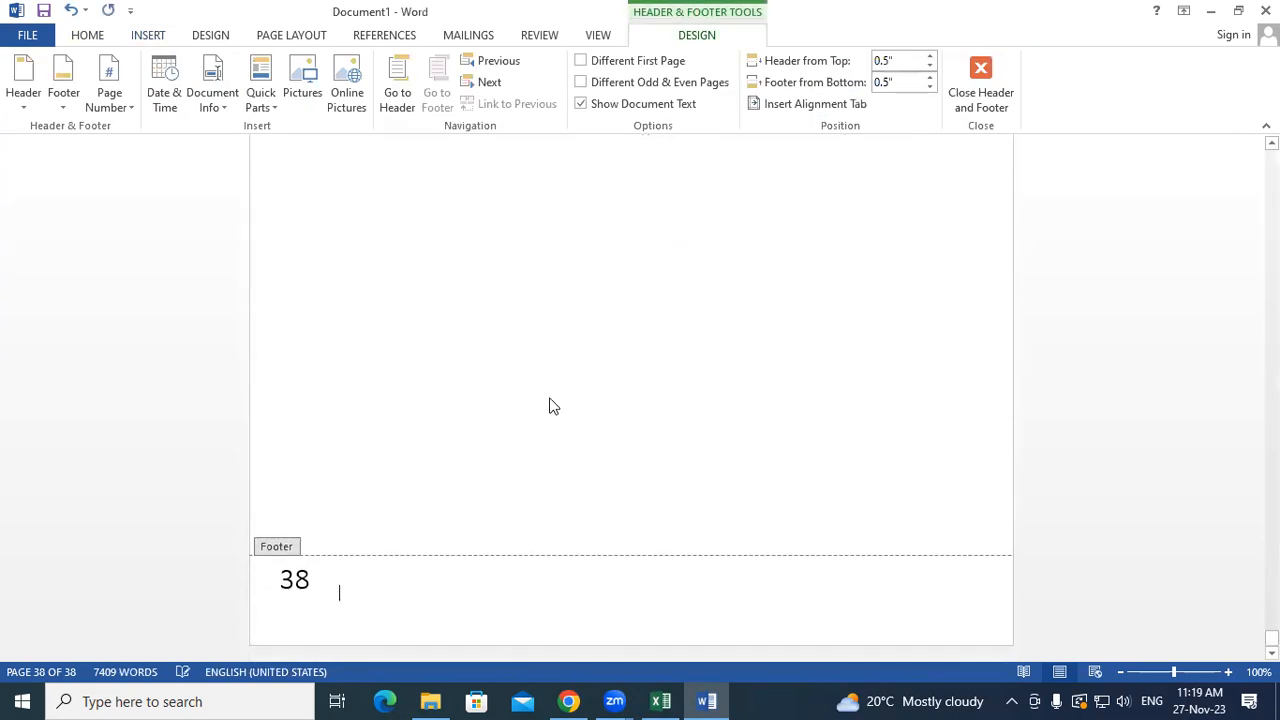
pyautogui.doubleClick(550, 399)
pyautogui.scroll(5, 550, 399)
pyautogui.scroll(10, 550, 400)
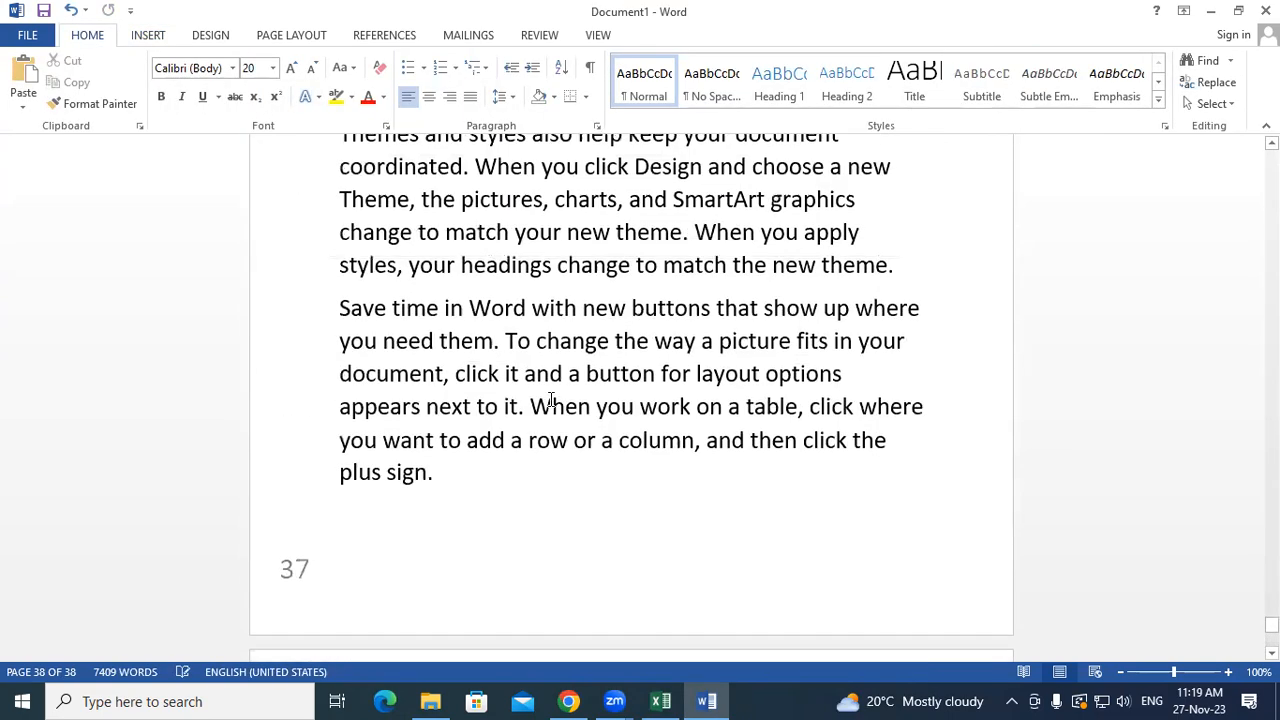
# - Choose Remove Page Numbers to strip the page numbers from the whole document
pyautogui.scroll(5, 550, 399)
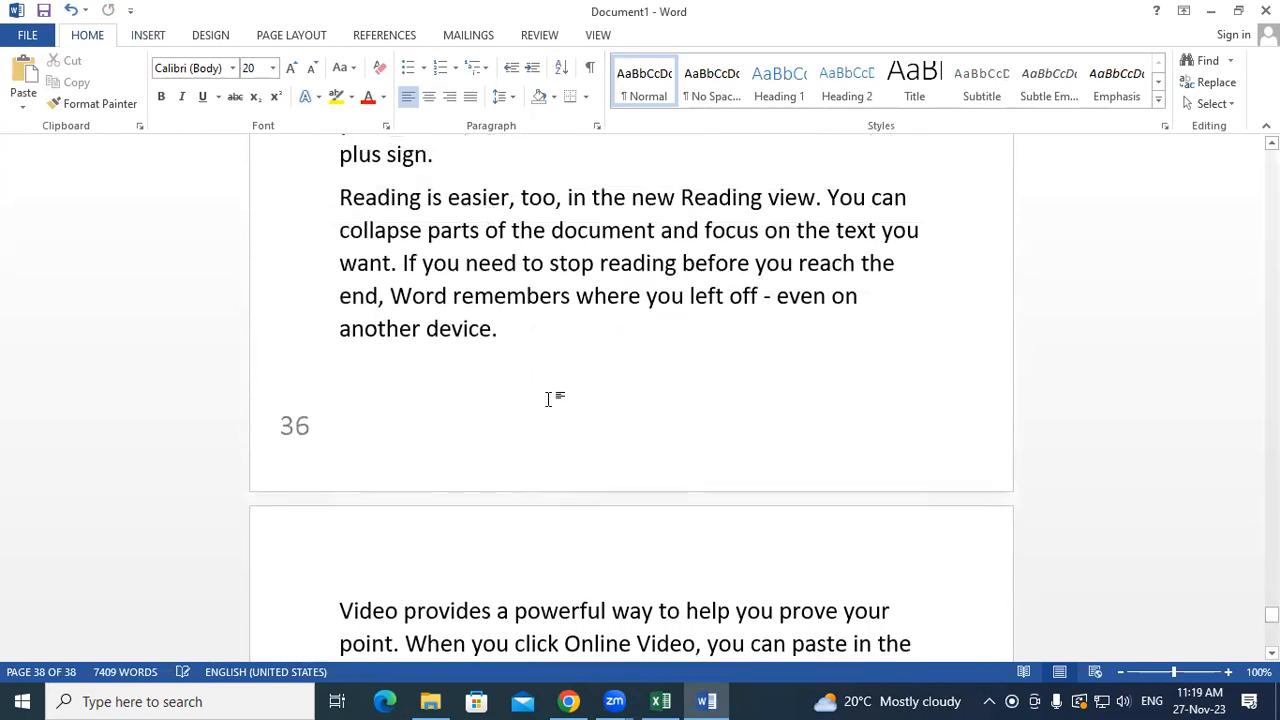
pyautogui.scroll(10, 550, 399)
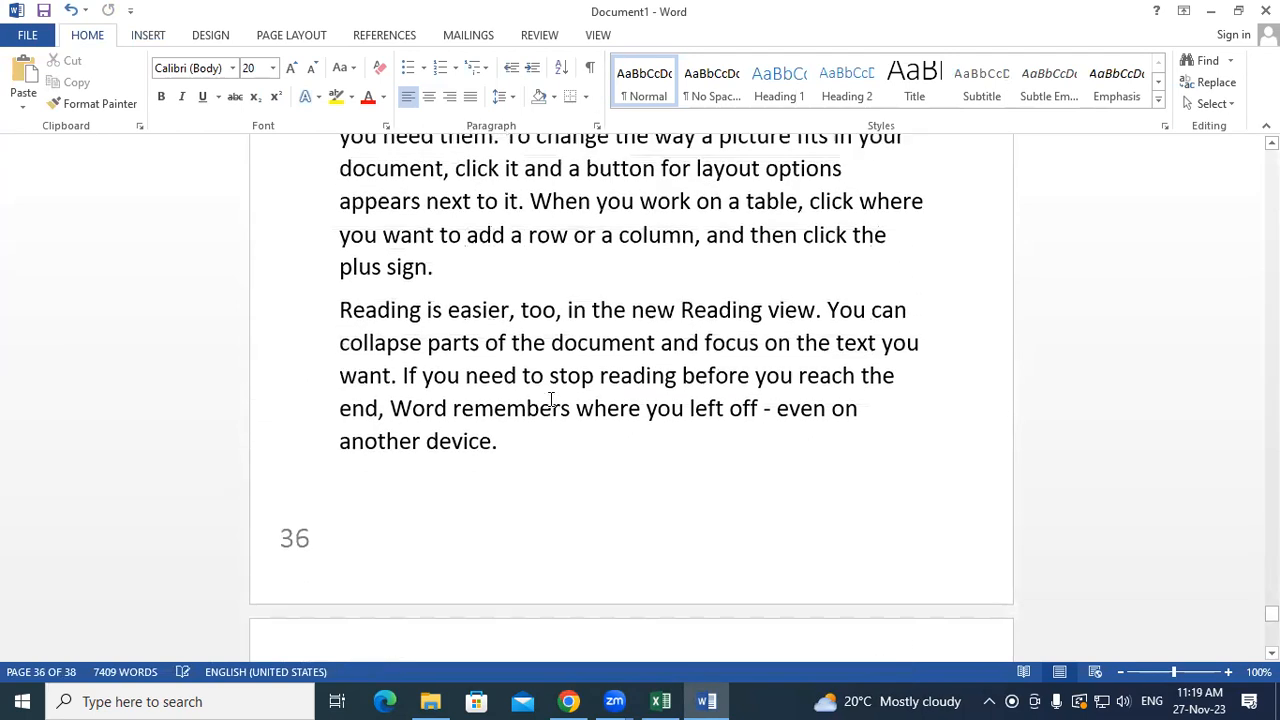
pyautogui.scroll(5, 567, 390)
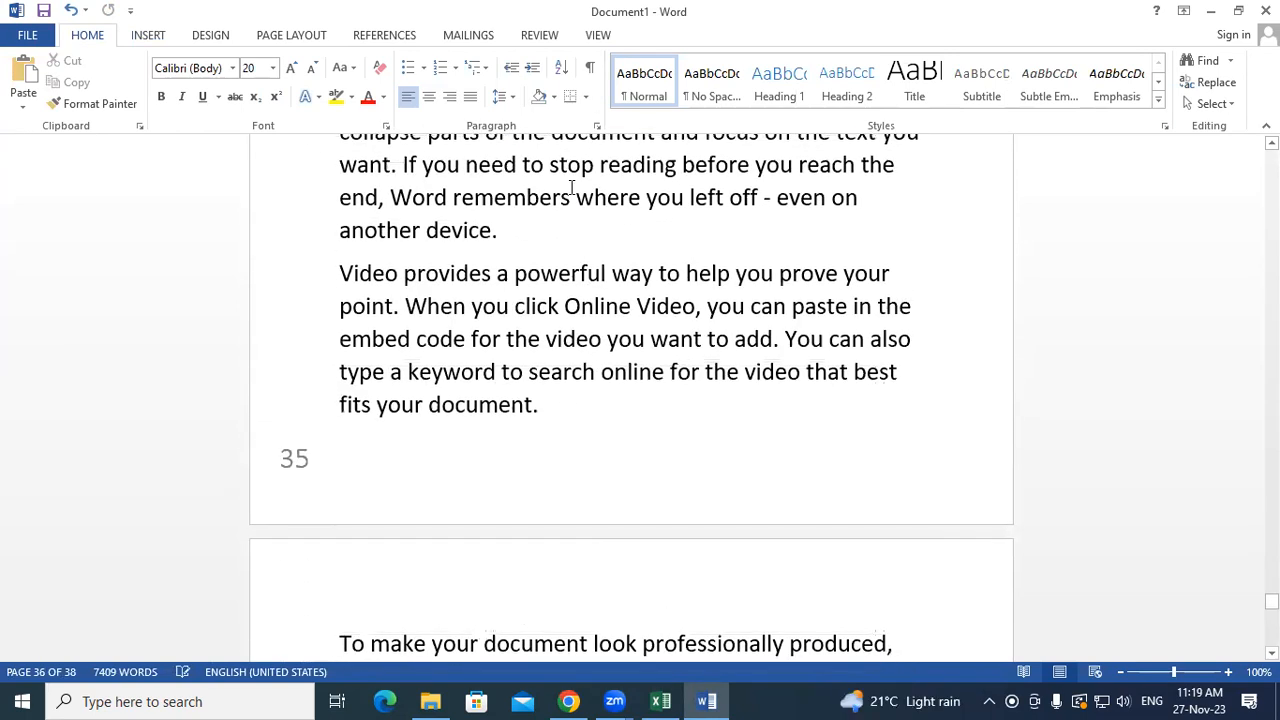
pyautogui.click(150, 37)
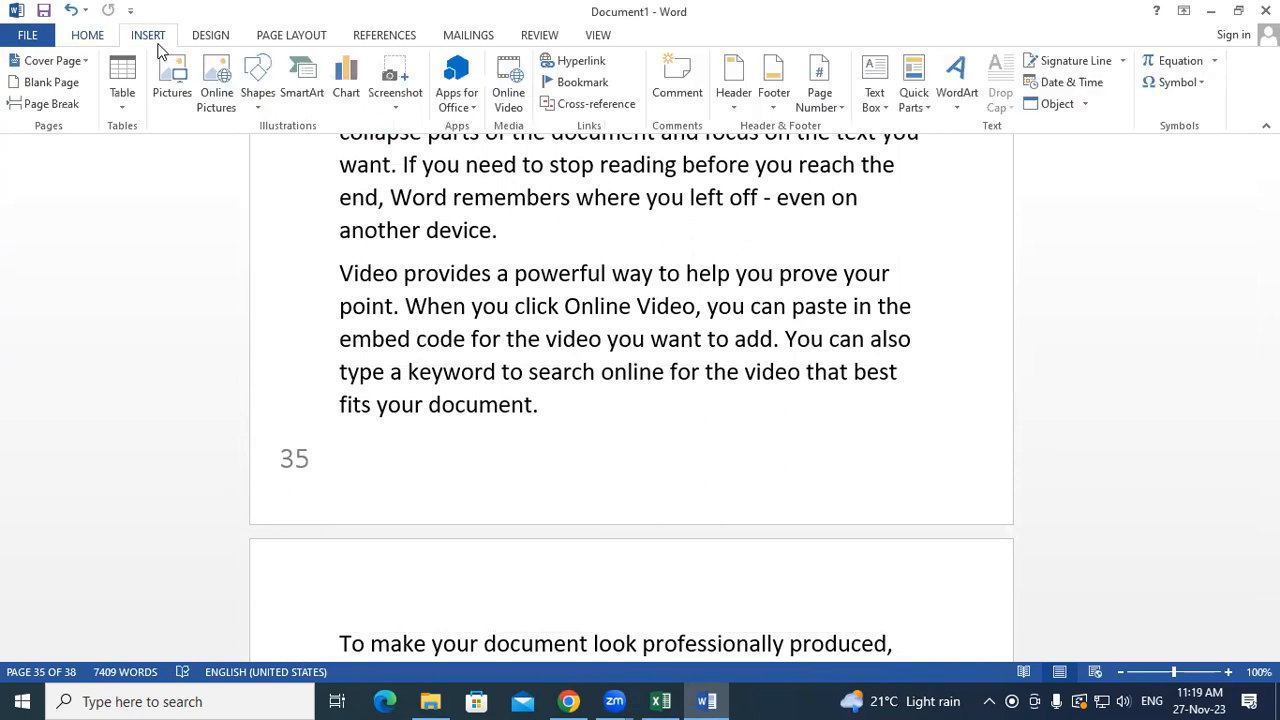
pyautogui.click(820, 100)
pyautogui.moveTo(842, 192)
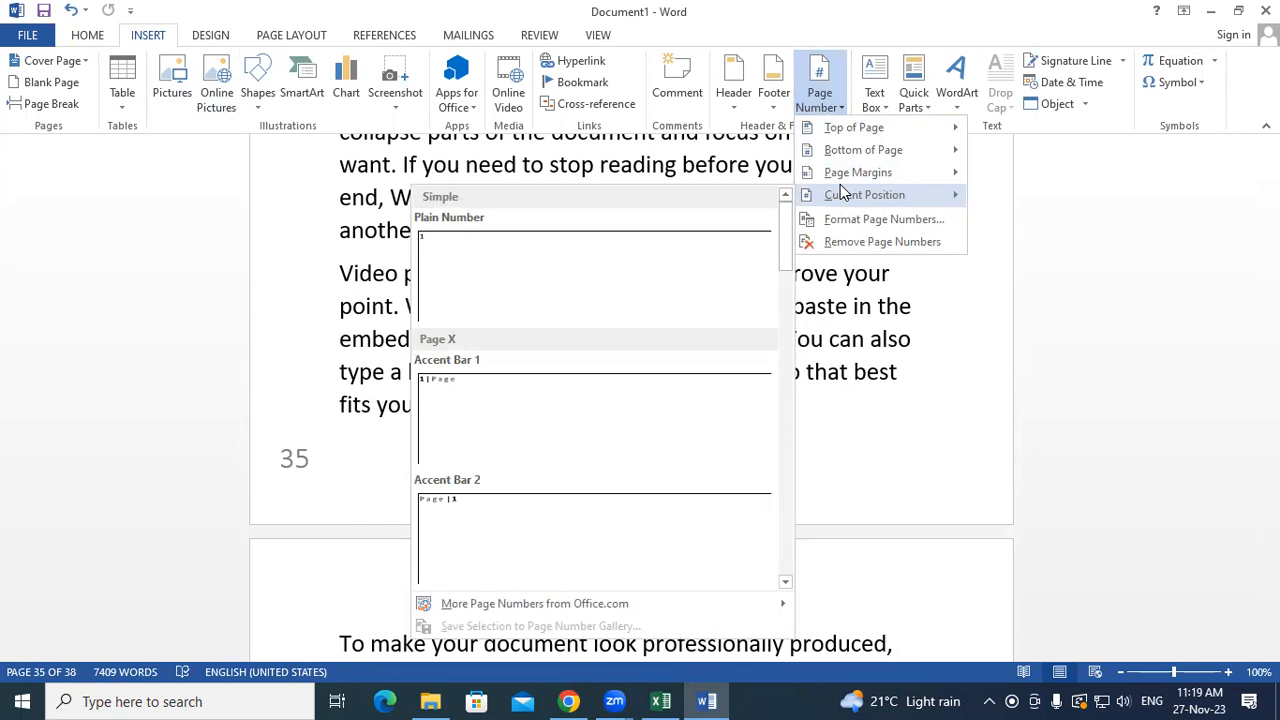
pyautogui.click(689, 163)
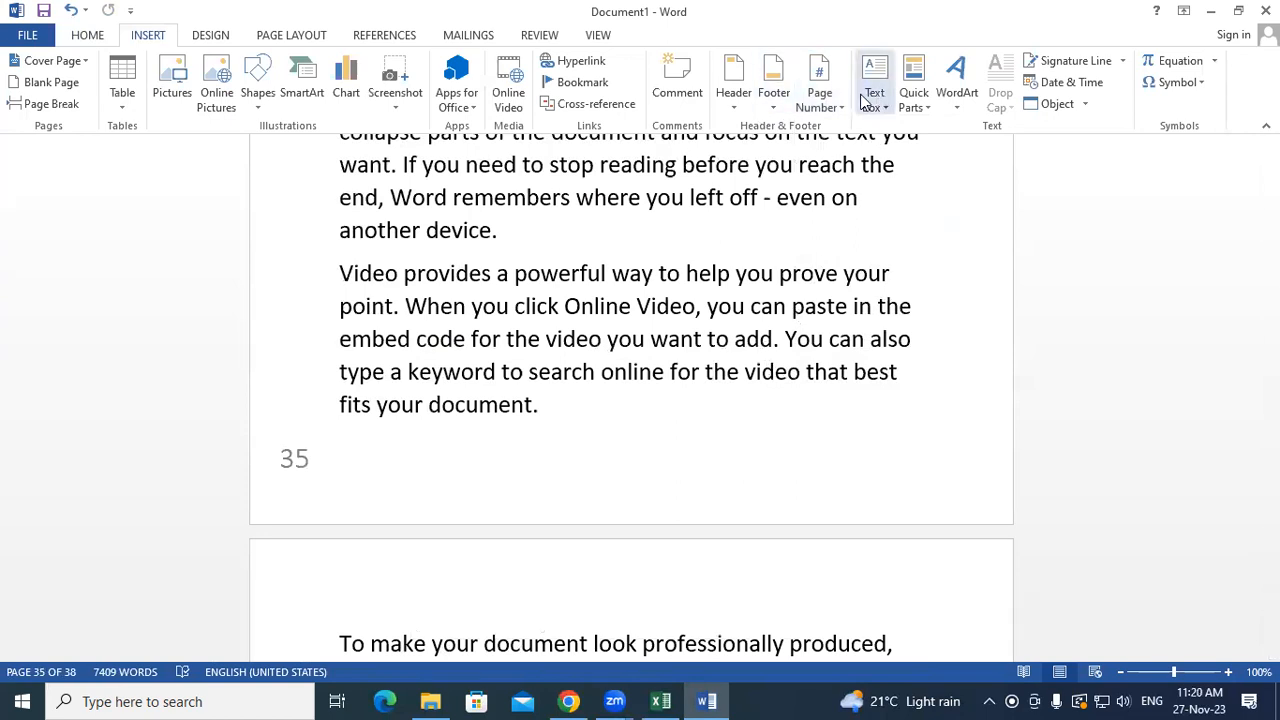
pyautogui.click(805, 105)
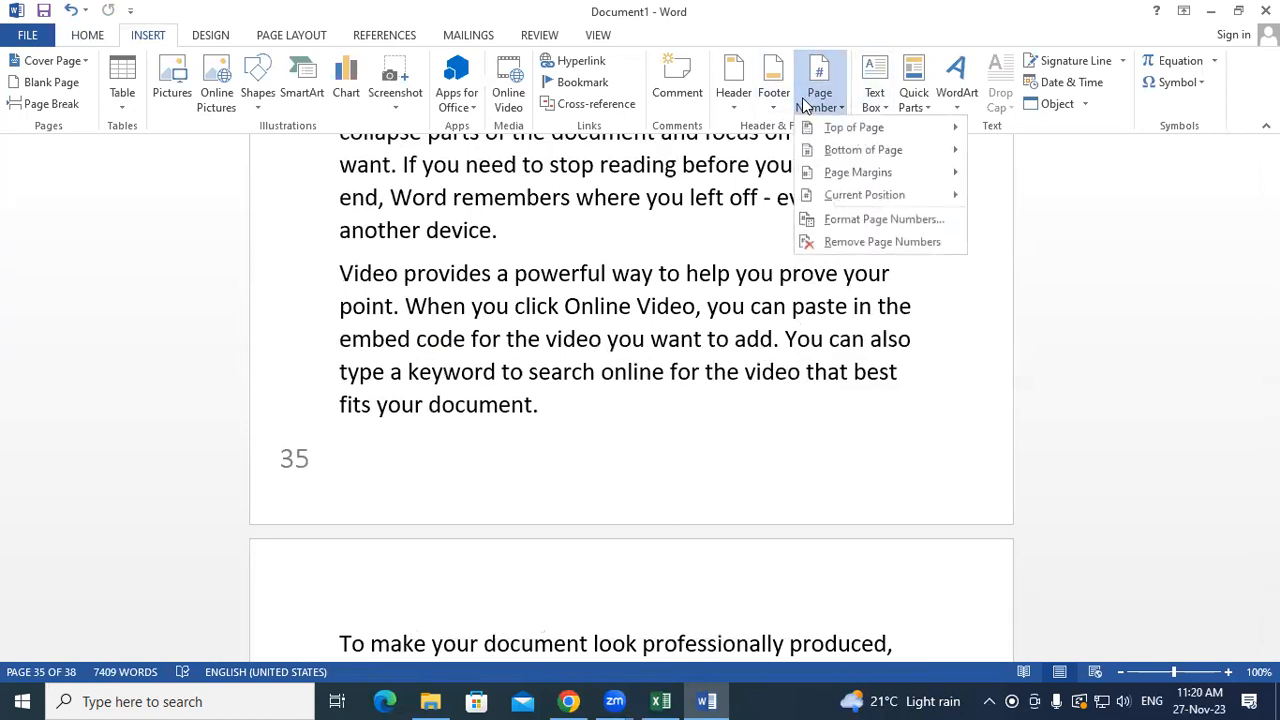
pyautogui.click(833, 242)
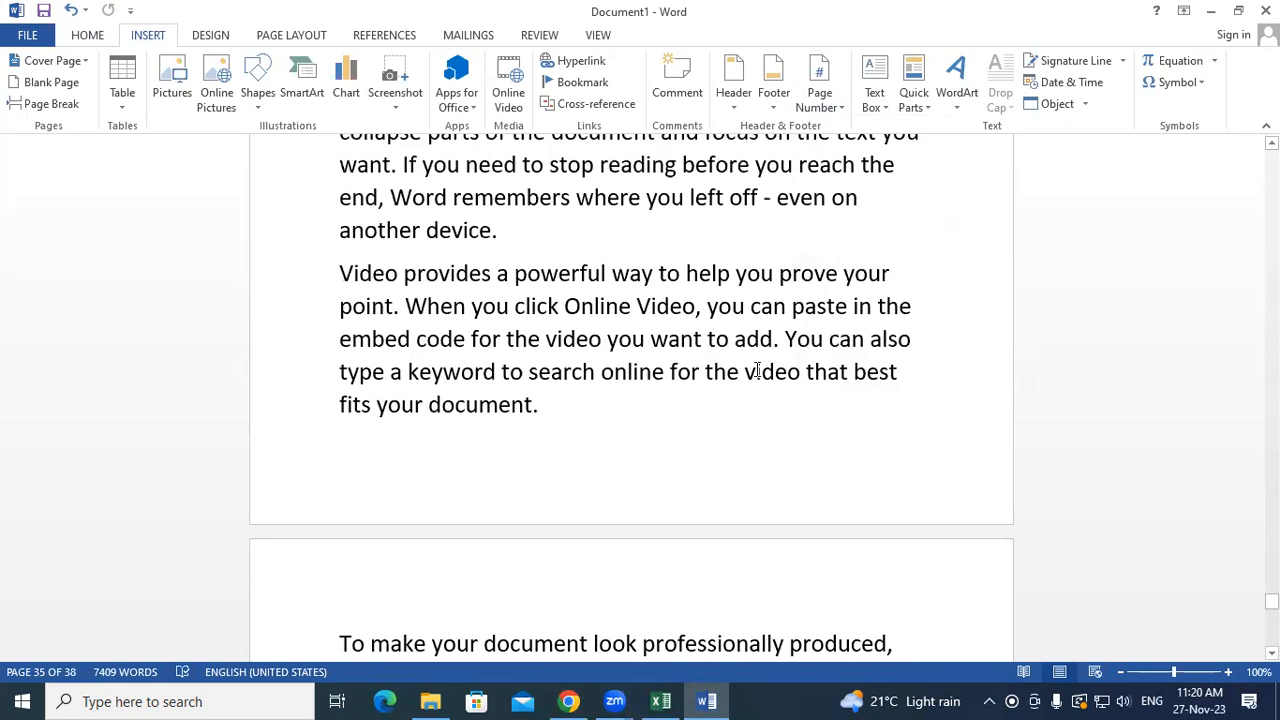
# - Scroll back to the top and place the cursor after the first paragraph
pyautogui.scroll(2, 757, 368)
pyautogui.scroll(-9, 757, 368)
pyautogui.scroll(3, 757, 368)
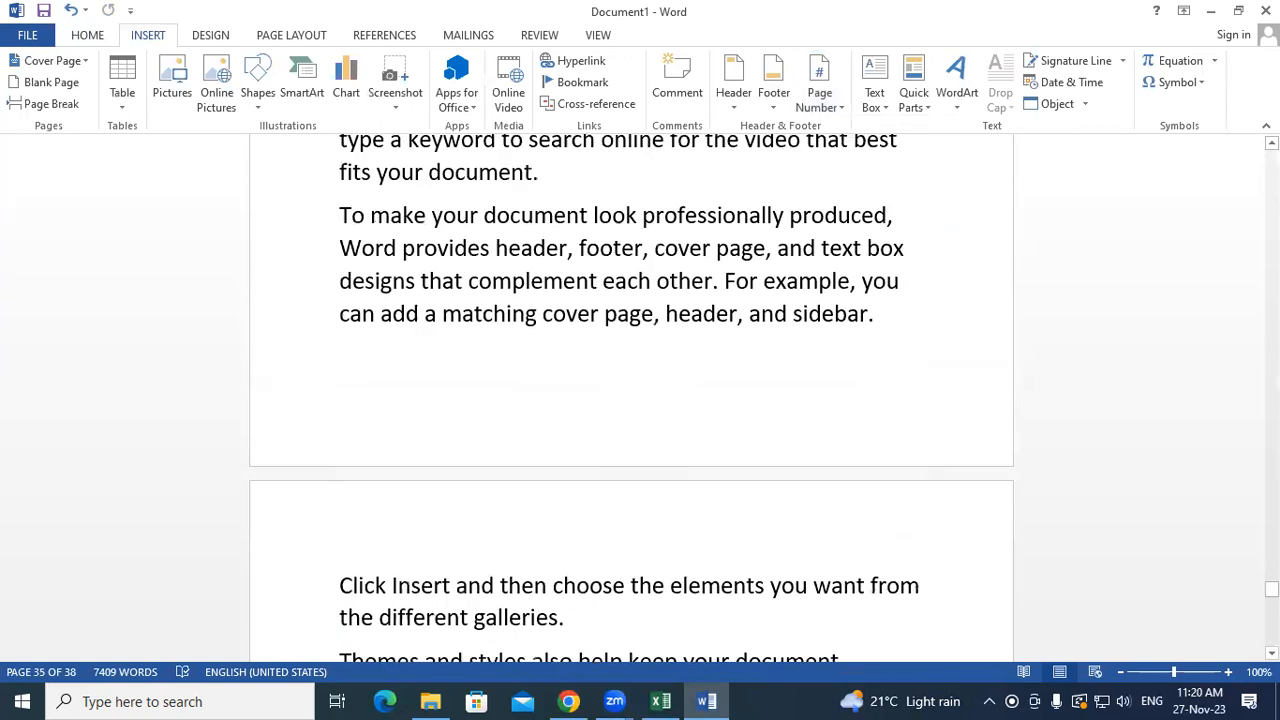
pyautogui.moveTo(1271, 590); pyautogui.dragTo(1271, 168)
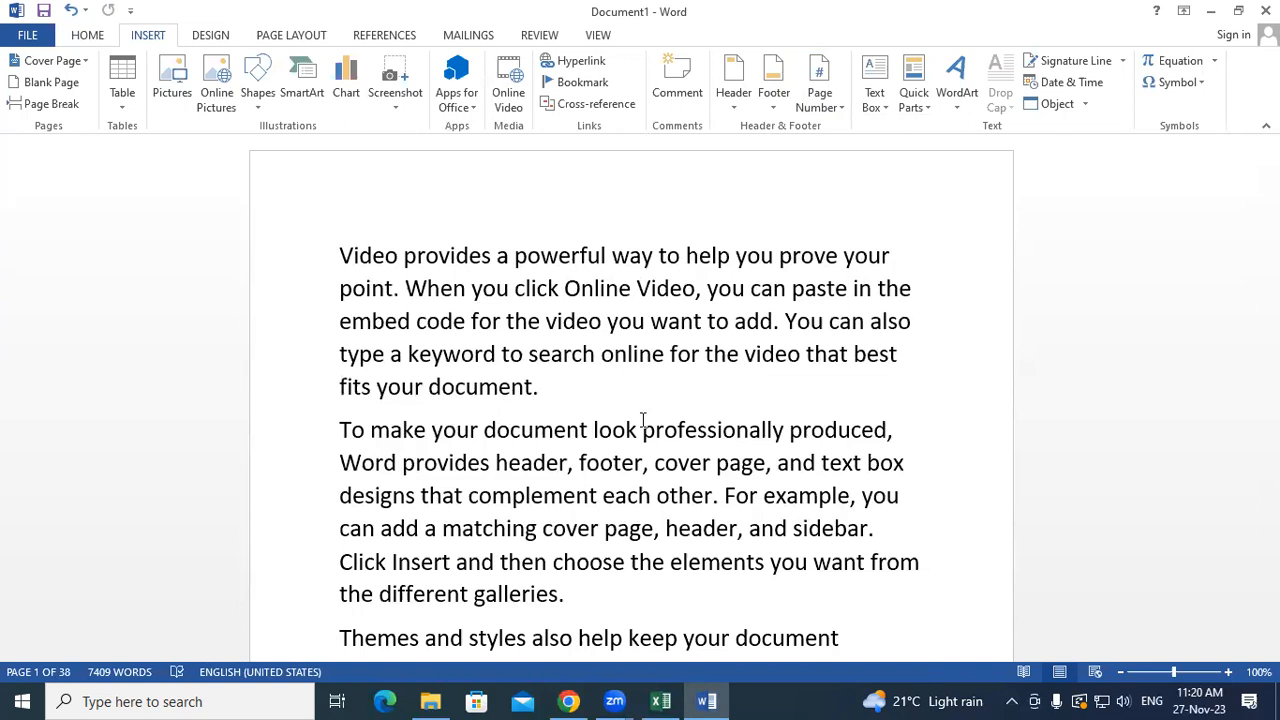
pyautogui.click(606, 403)
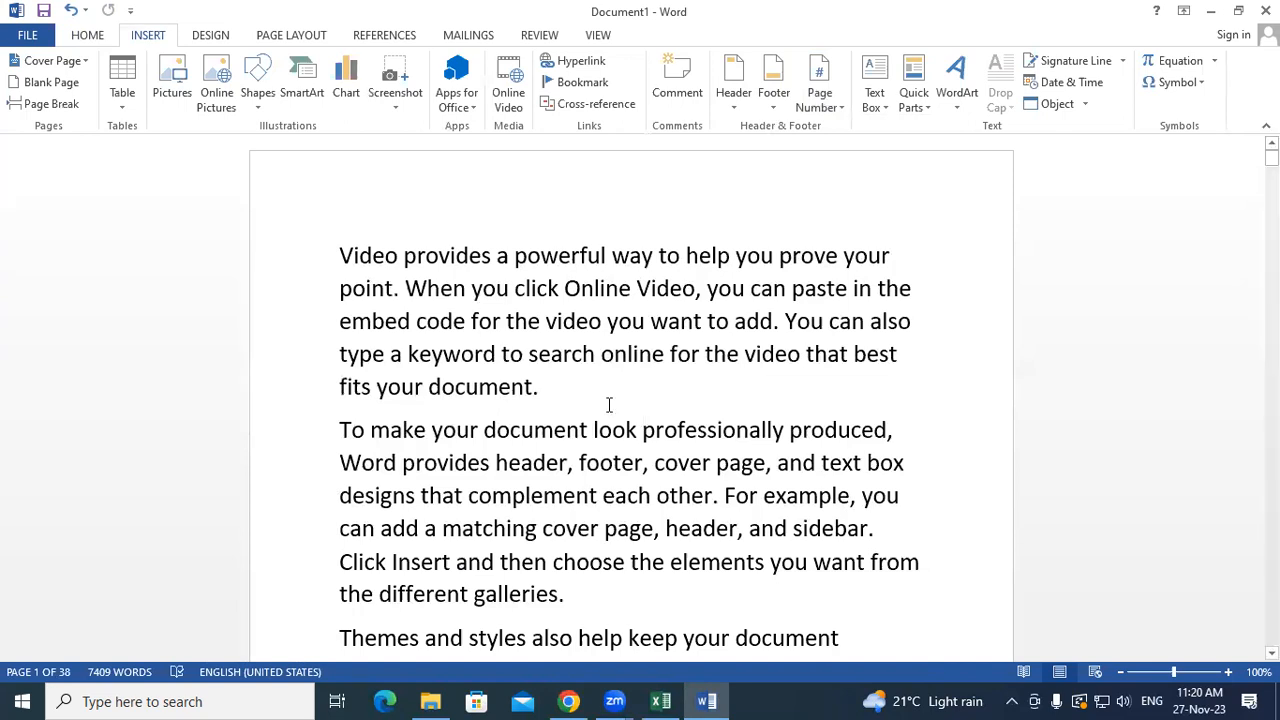
# - Insert a Simple Text Box quote in the first paragraph and grow its font two steps
pyautogui.click(875, 100)
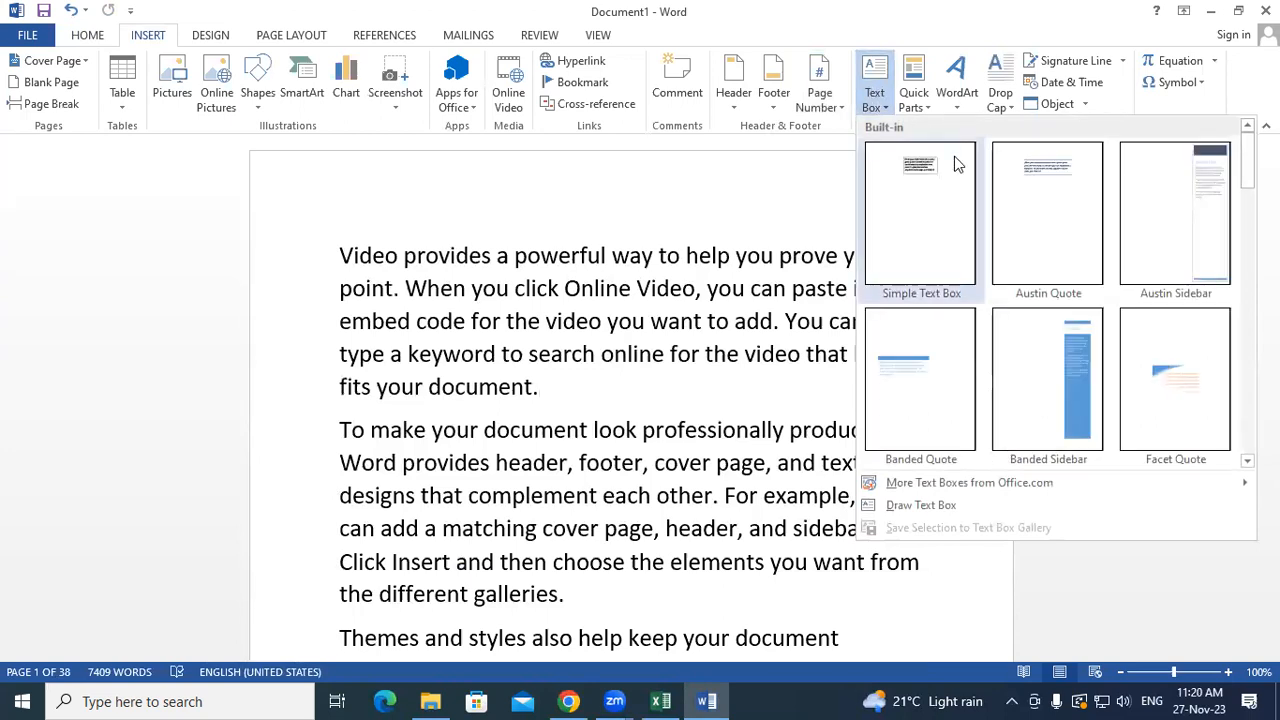
pyautogui.click(953, 238)
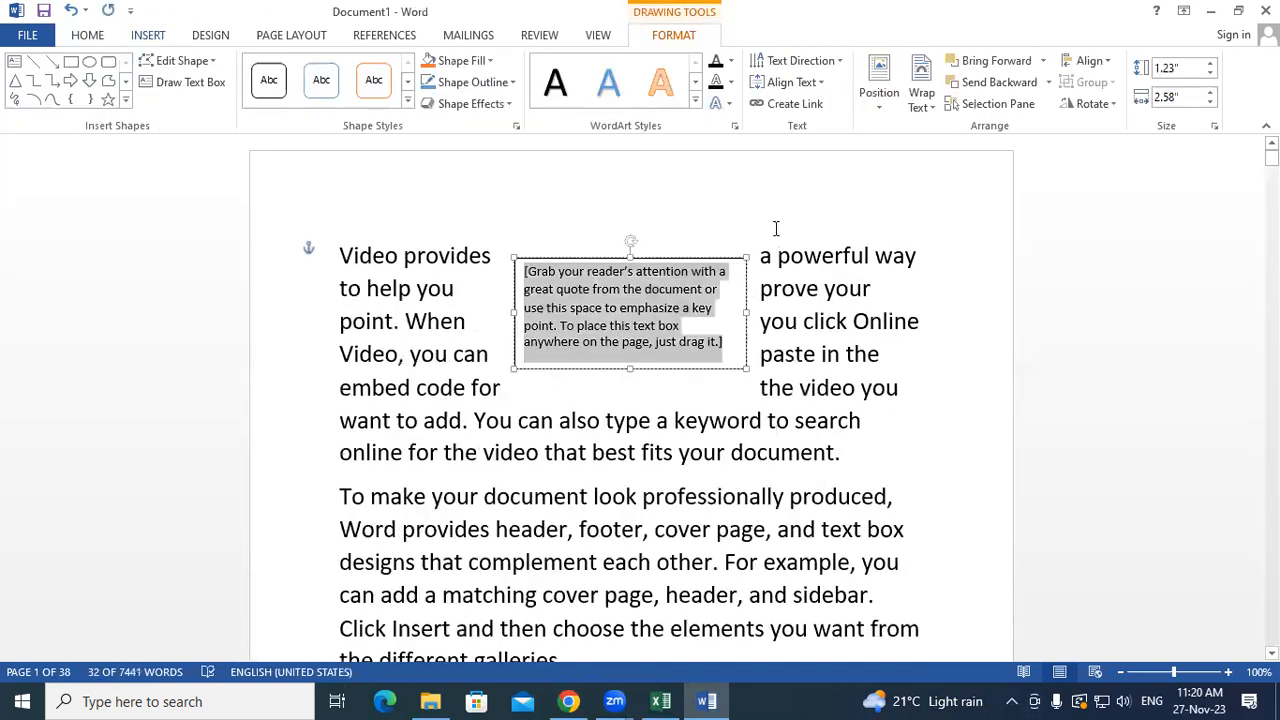
pyautogui.click(90, 36)
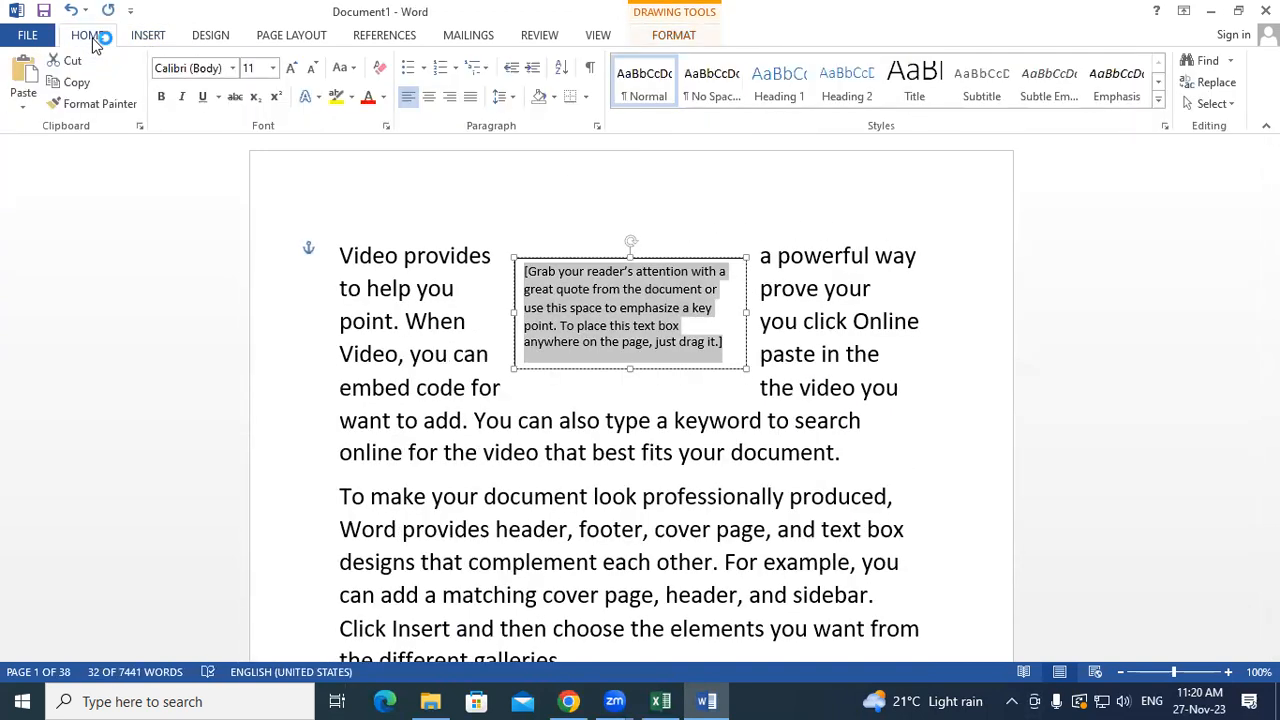
pyautogui.click(291, 67)
pyautogui.click(291, 67)
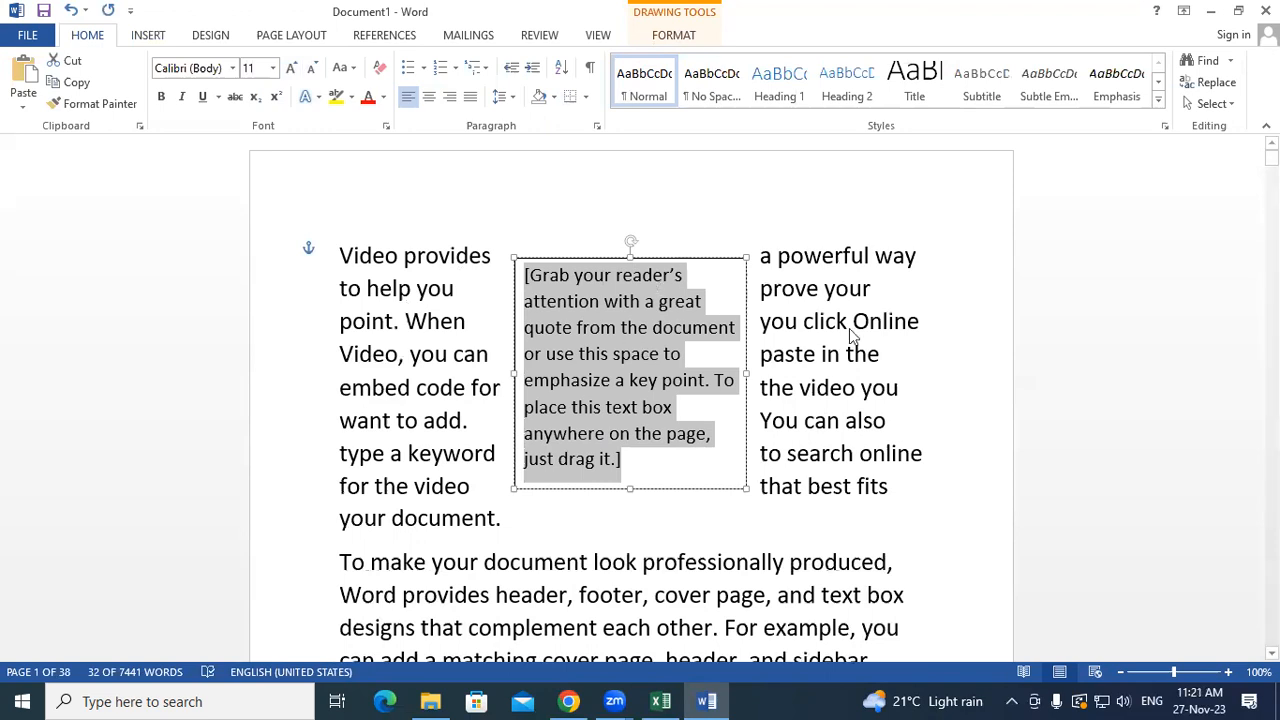
pyautogui.click(676, 35)
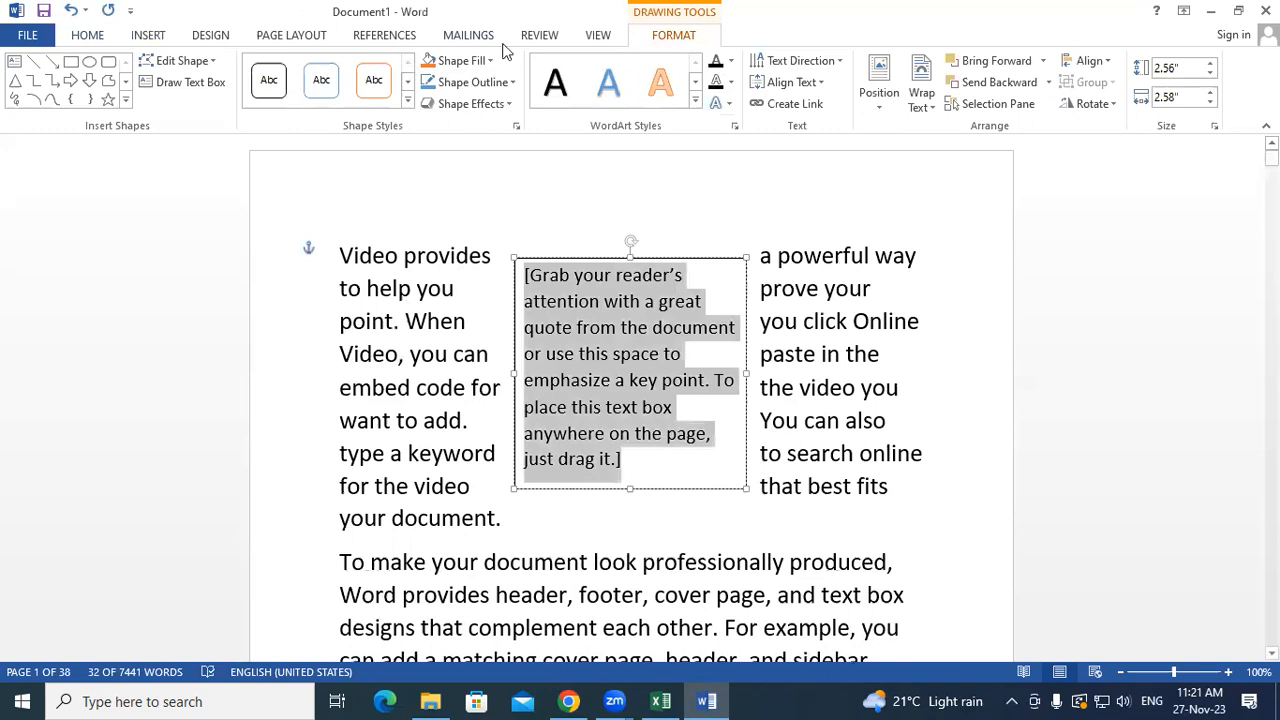
# - Fill the quote text box with yellow and make its text bold
pyautogui.click(475, 59)
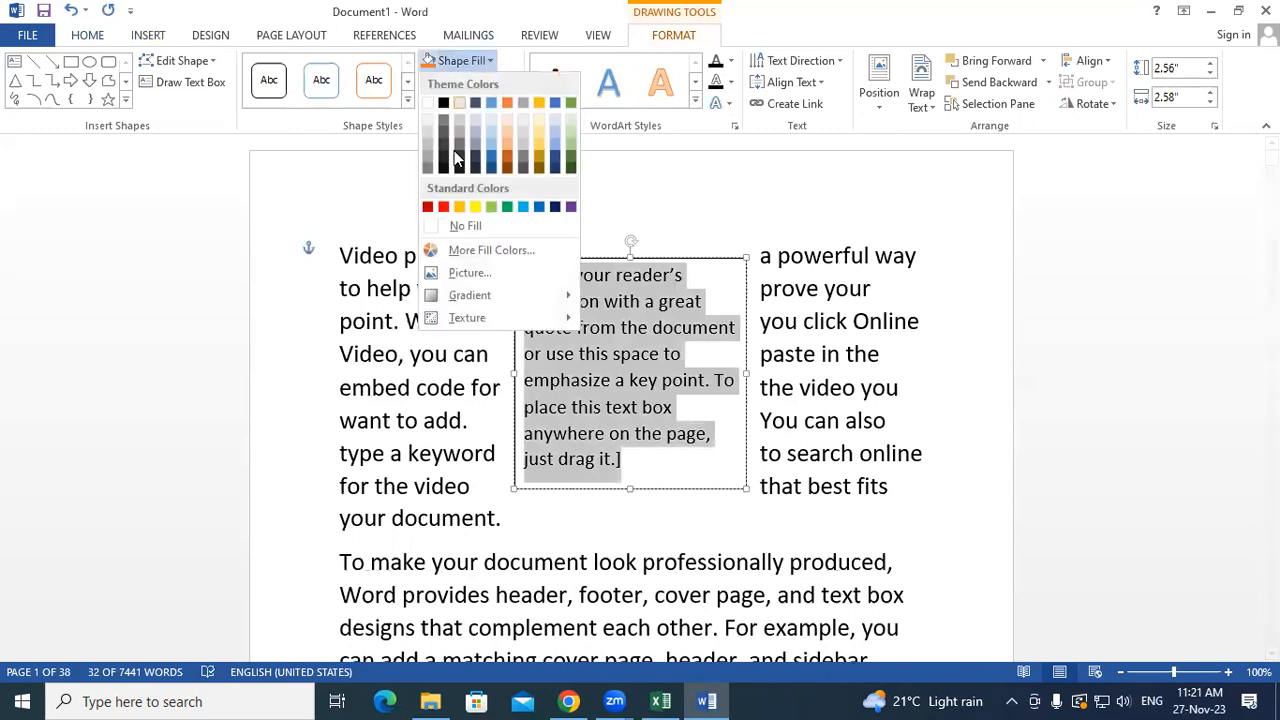
pyautogui.click(475, 207)
pyautogui.click(87, 35)
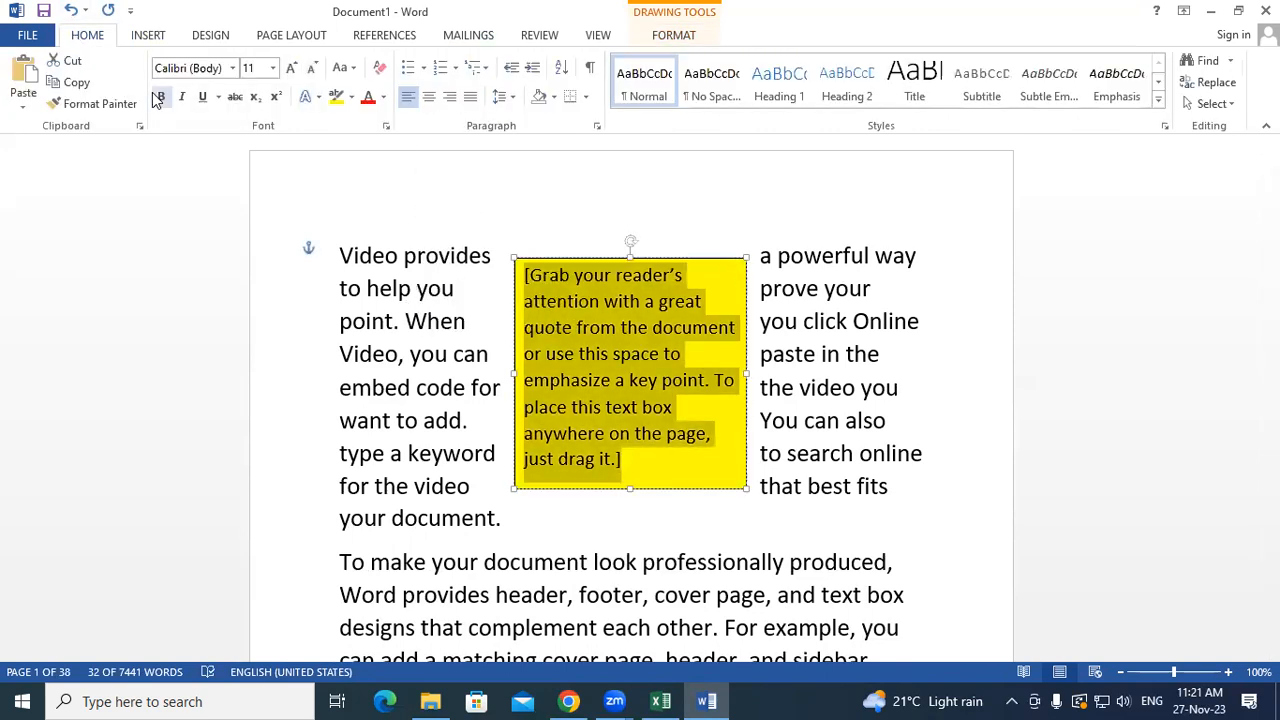
pyautogui.click(160, 97)
pyautogui.click(842, 452)
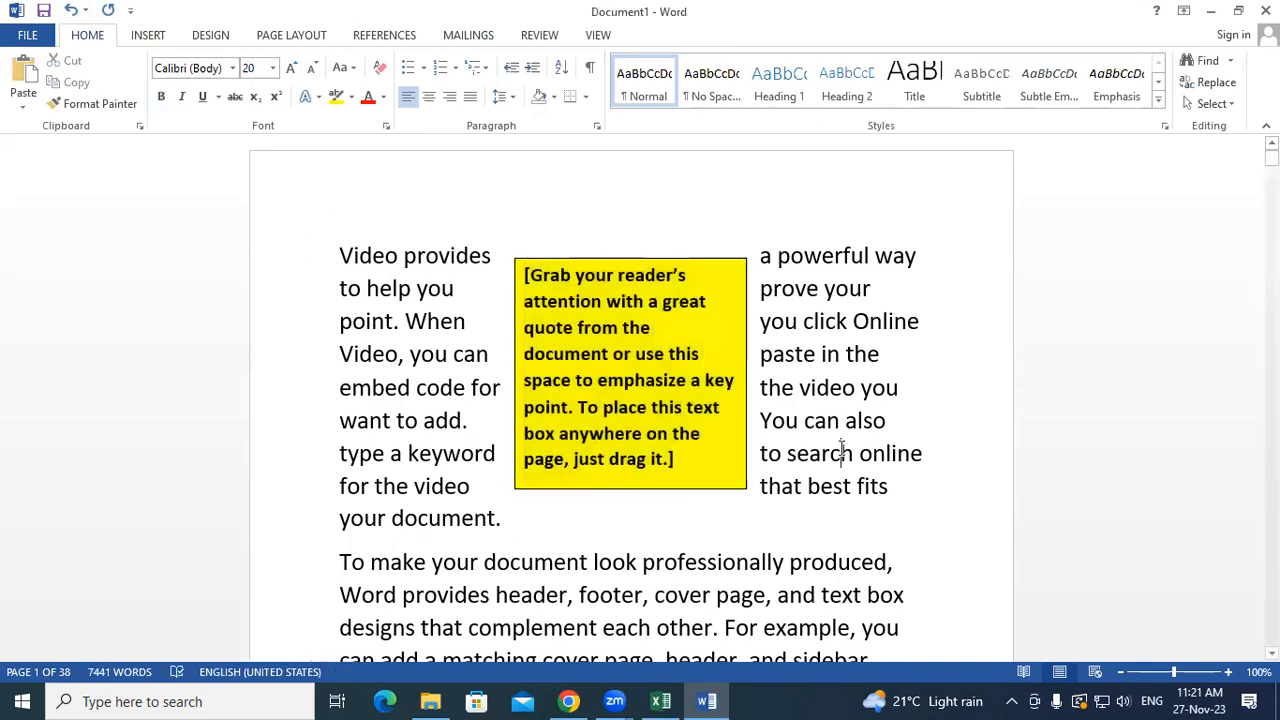
# - Select the yellow box's text and deselect it to check the formatting
pyautogui.scroll(-2, 842, 452)
pyautogui.scroll(2, 800, 400)
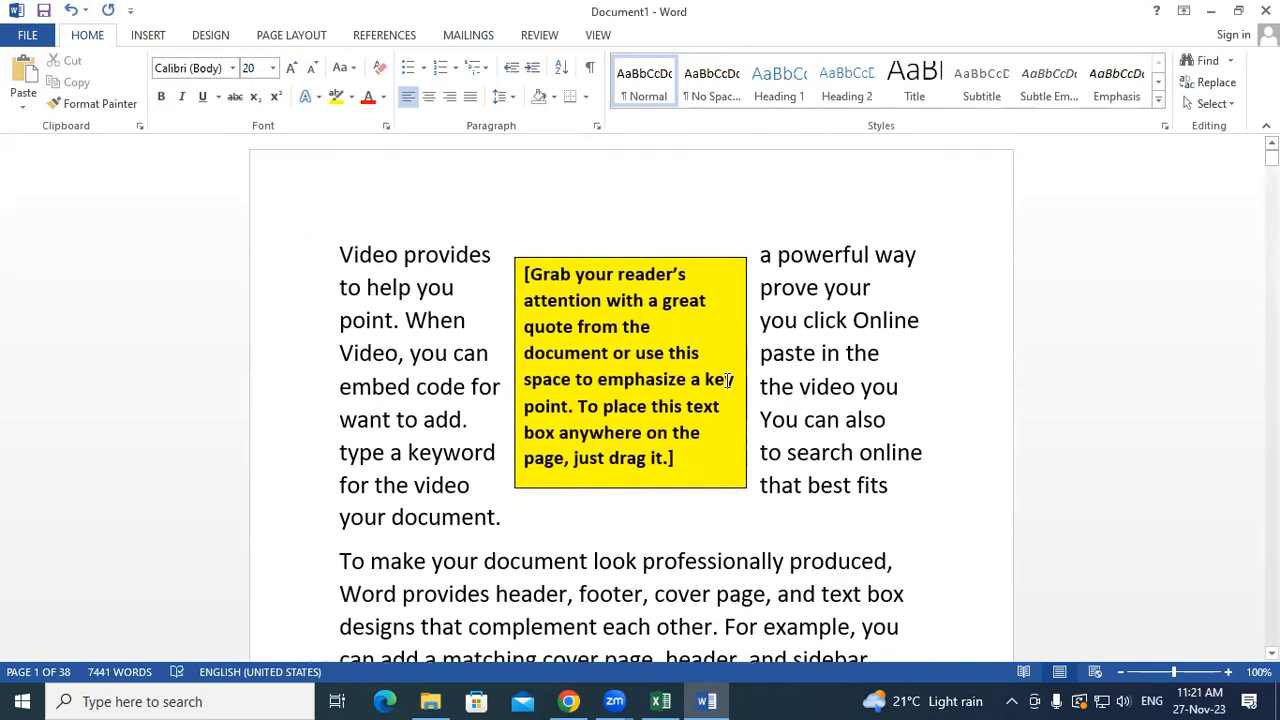
pyautogui.click(730, 492)
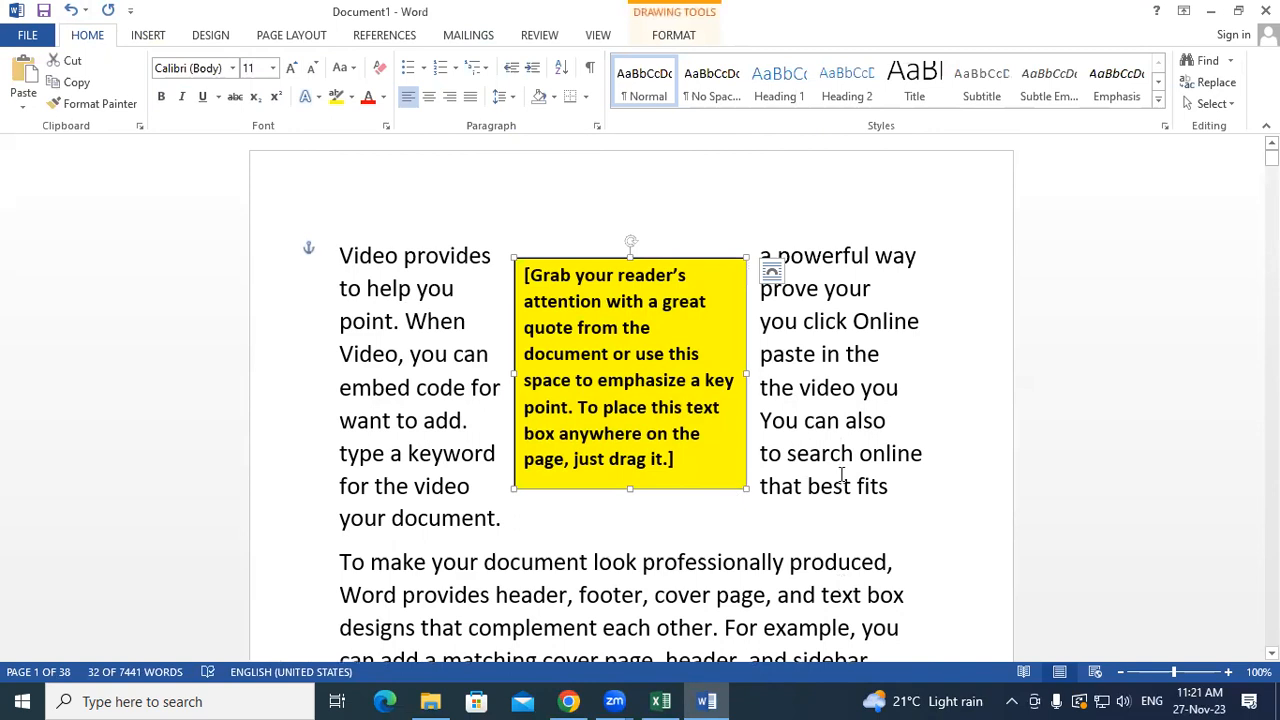
pyautogui.tripleClick(656, 399)
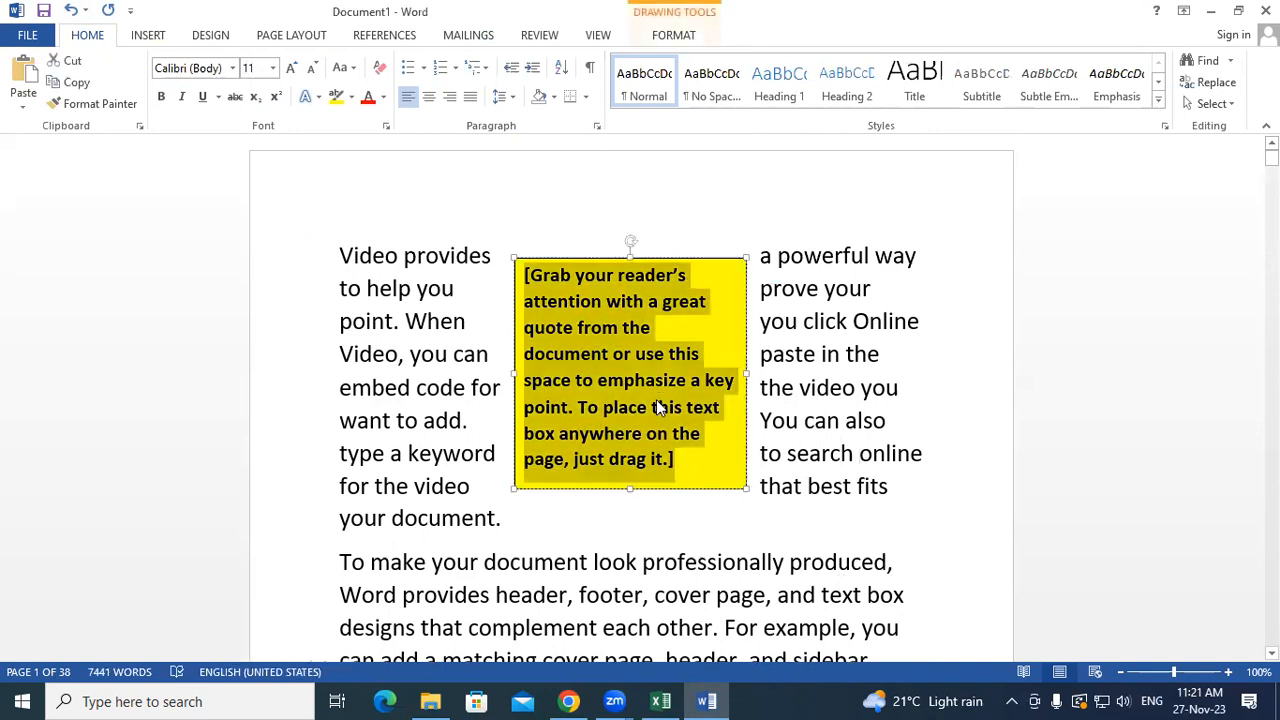
pyautogui.click(874, 420)
pyautogui.scroll(-1, 332, 335)
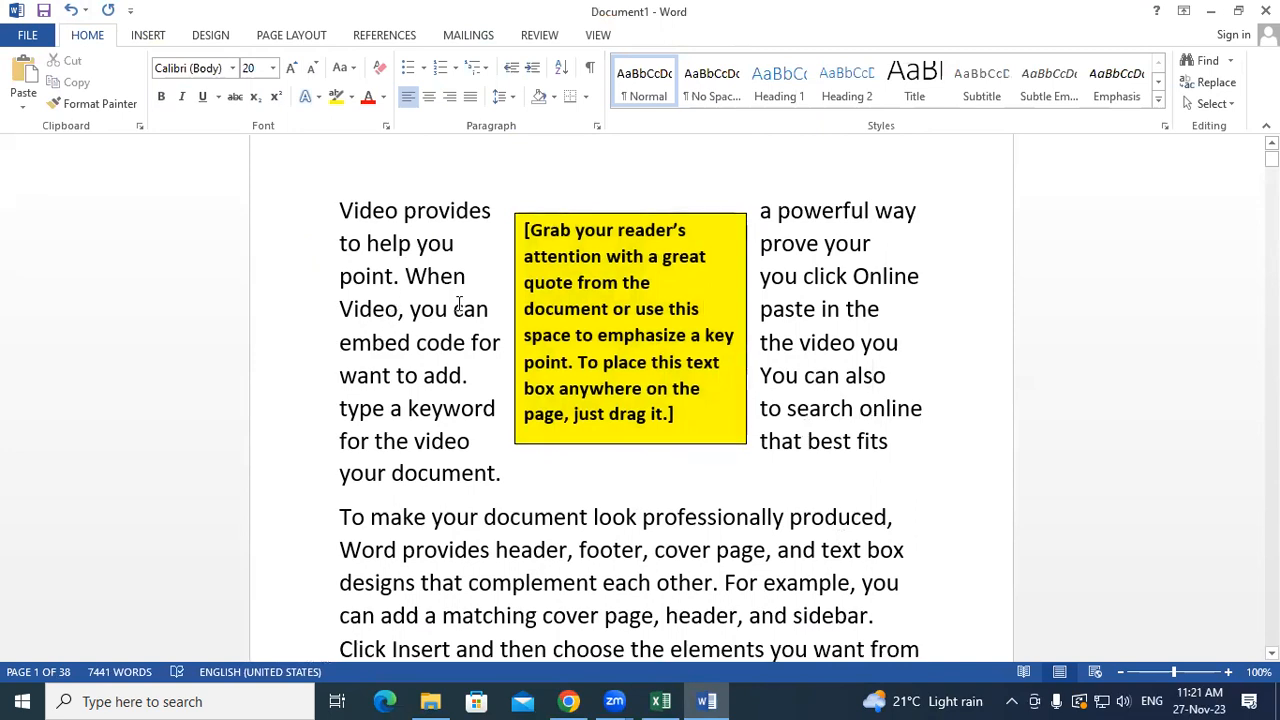
pyautogui.tripleClick(522, 309)
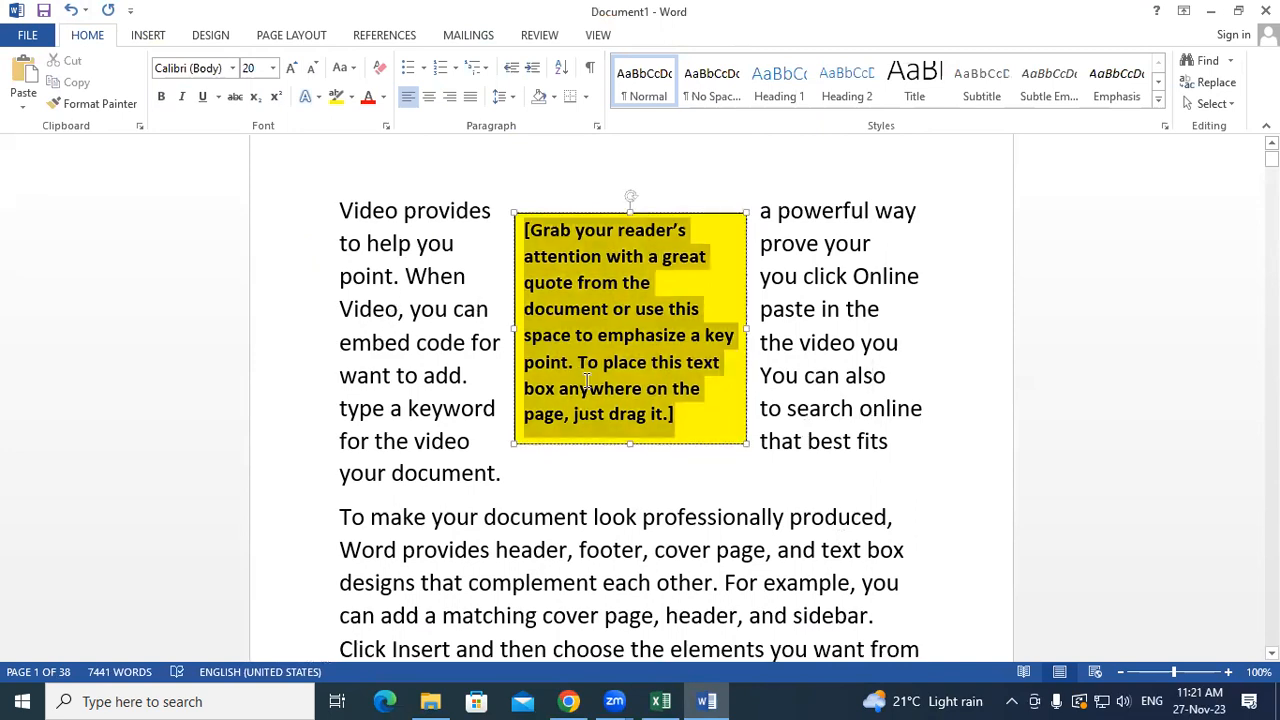
pyautogui.click(831, 408)
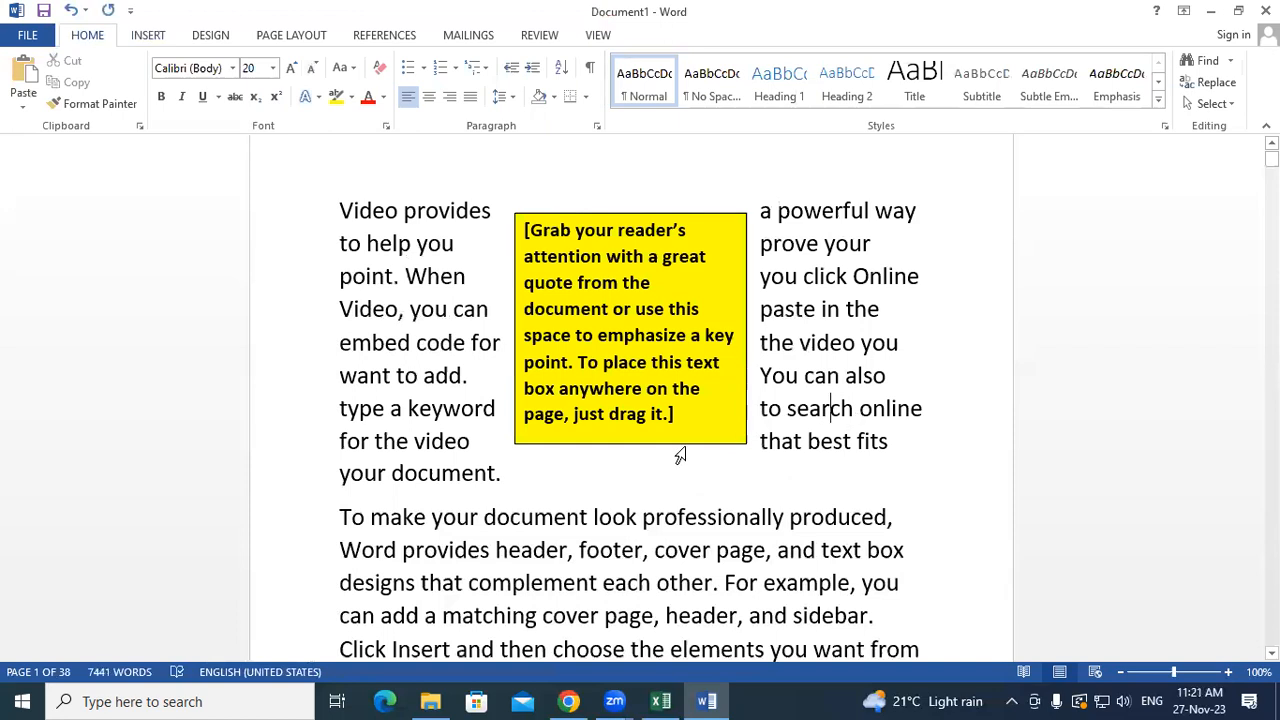
# - Move the yellow quote text box into the second paragraph, then delete it
pyautogui.tripleClick(732, 421)
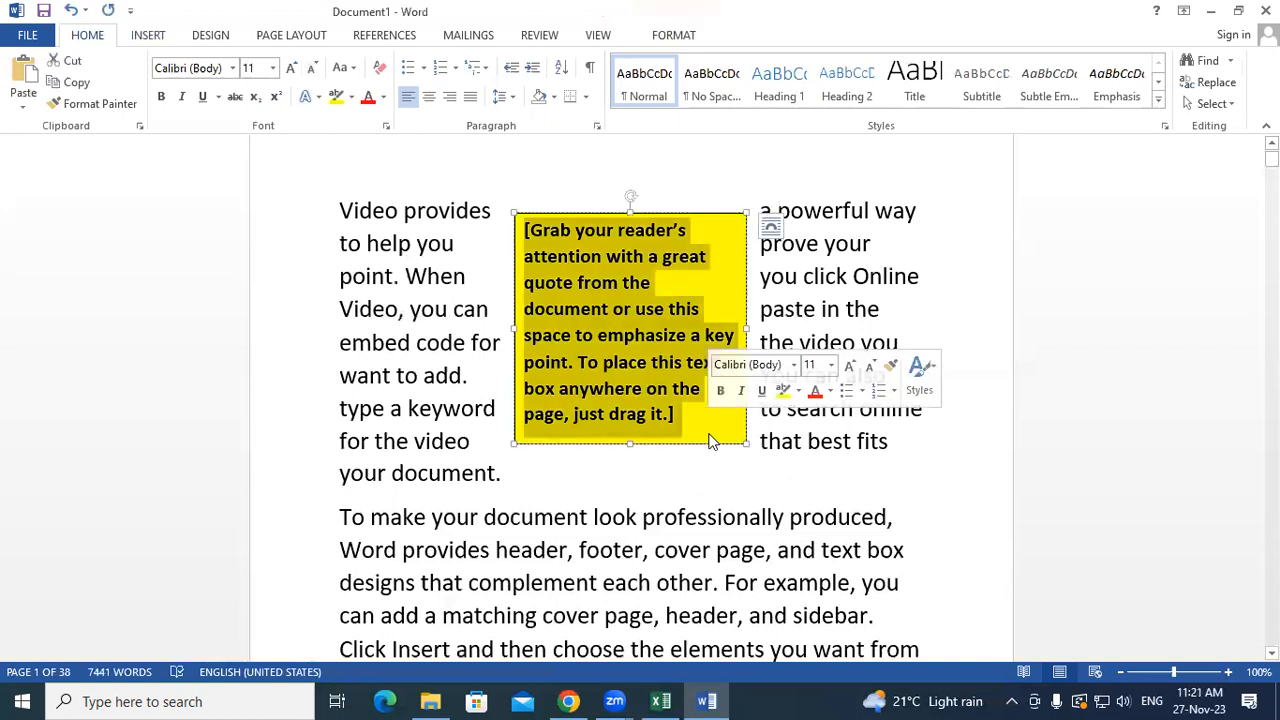
pyautogui.moveTo(710, 447); pyautogui.dragTo(530, 630)
pyautogui.moveTo(897, 657); pyautogui.dragTo(925, 609)
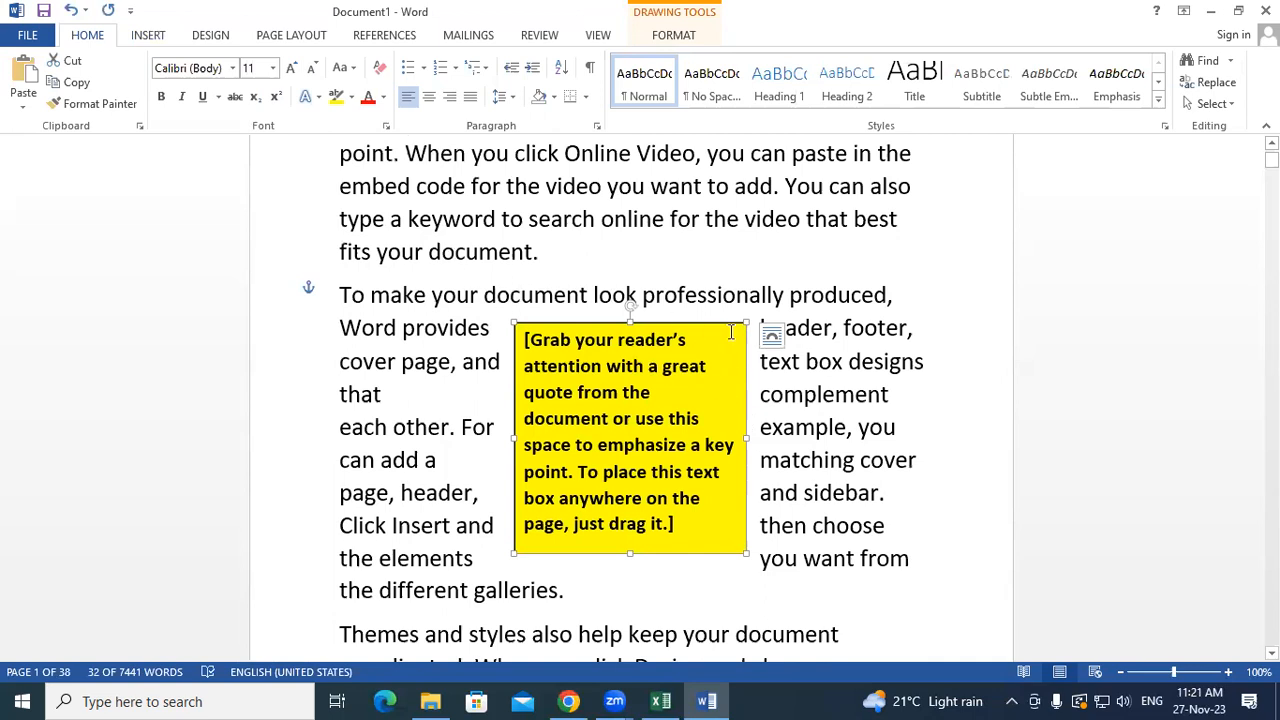
pyautogui.press('Delete')
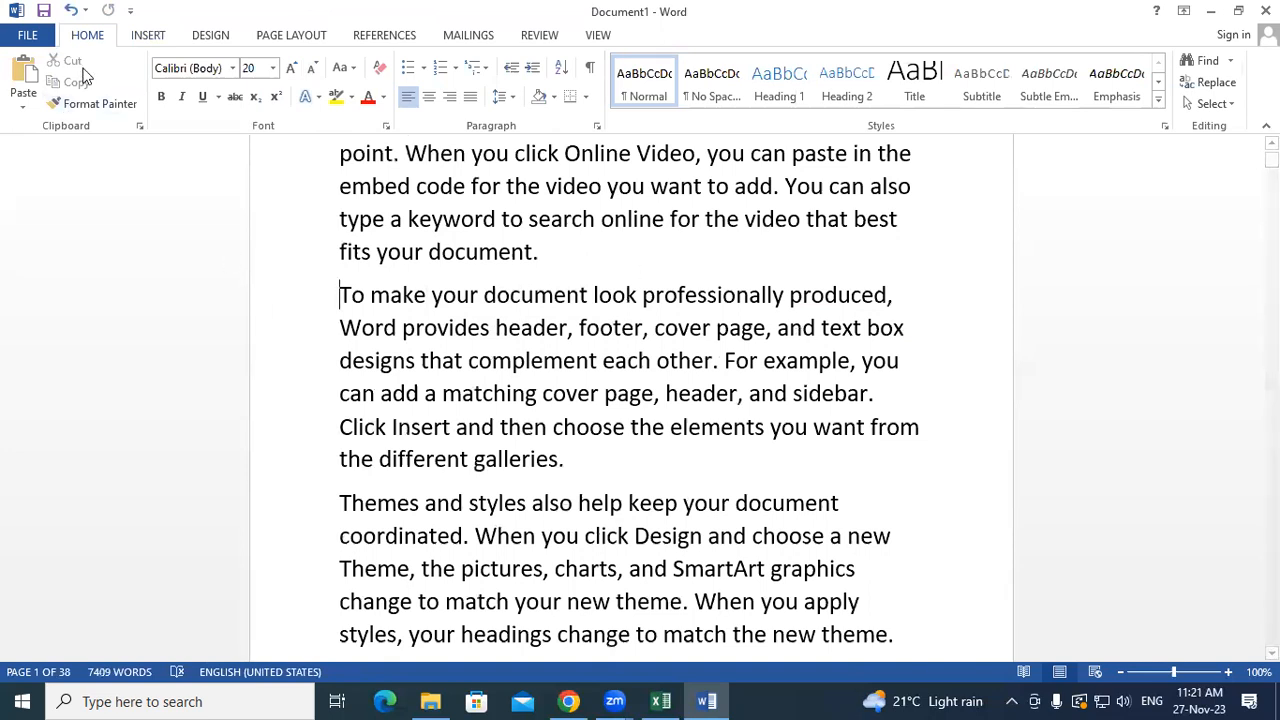
# - Draw an empty text box by the second paragraph and move it to the left margin
pyautogui.click(140, 36)
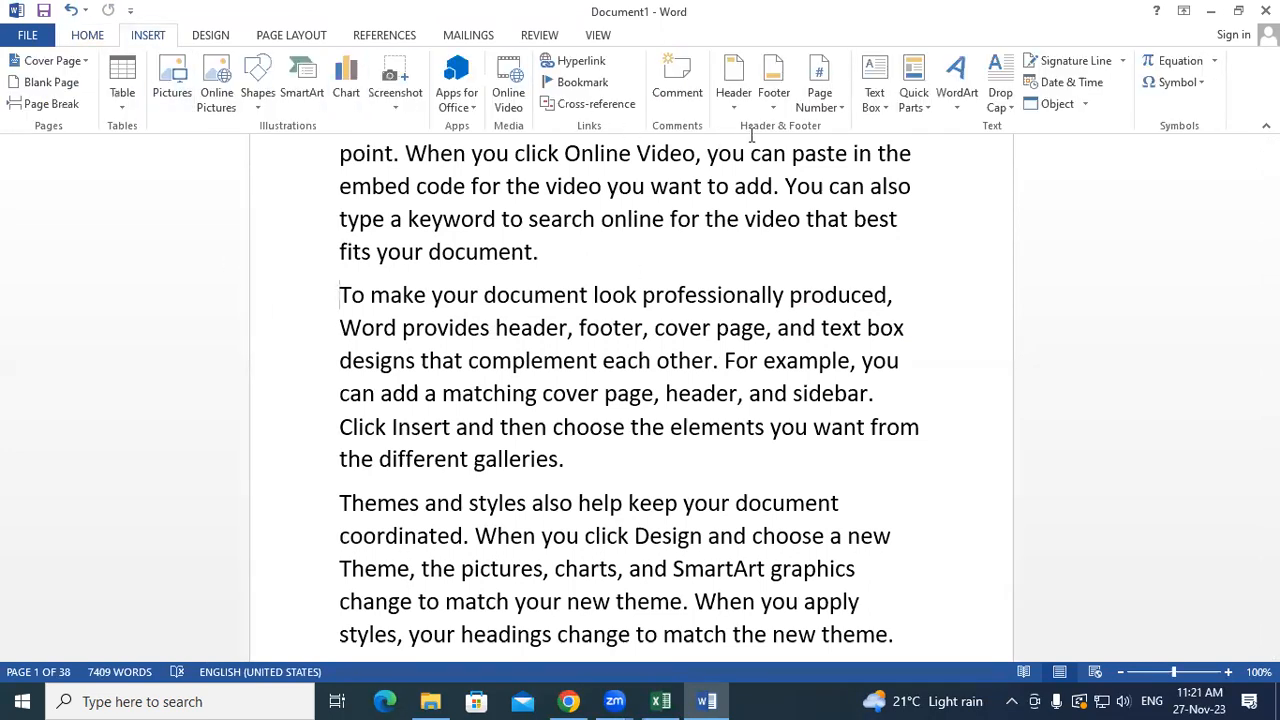
pyautogui.click(873, 100)
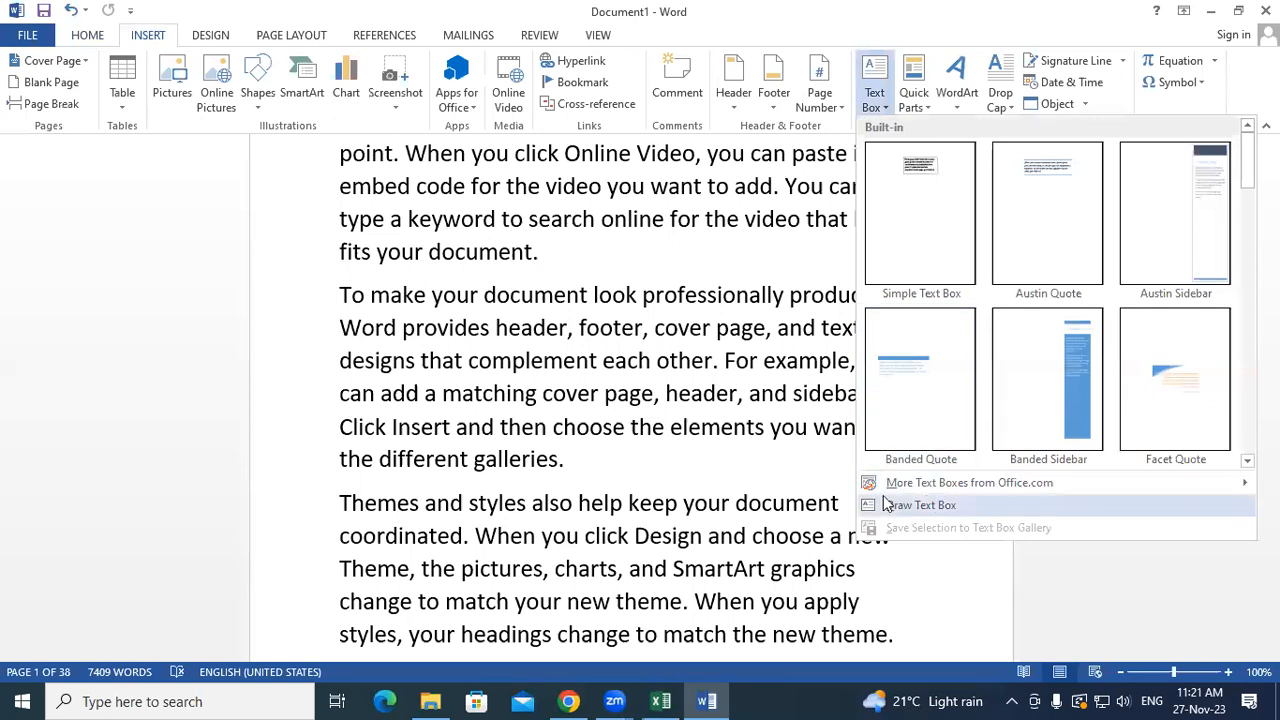
pyautogui.click(937, 508)
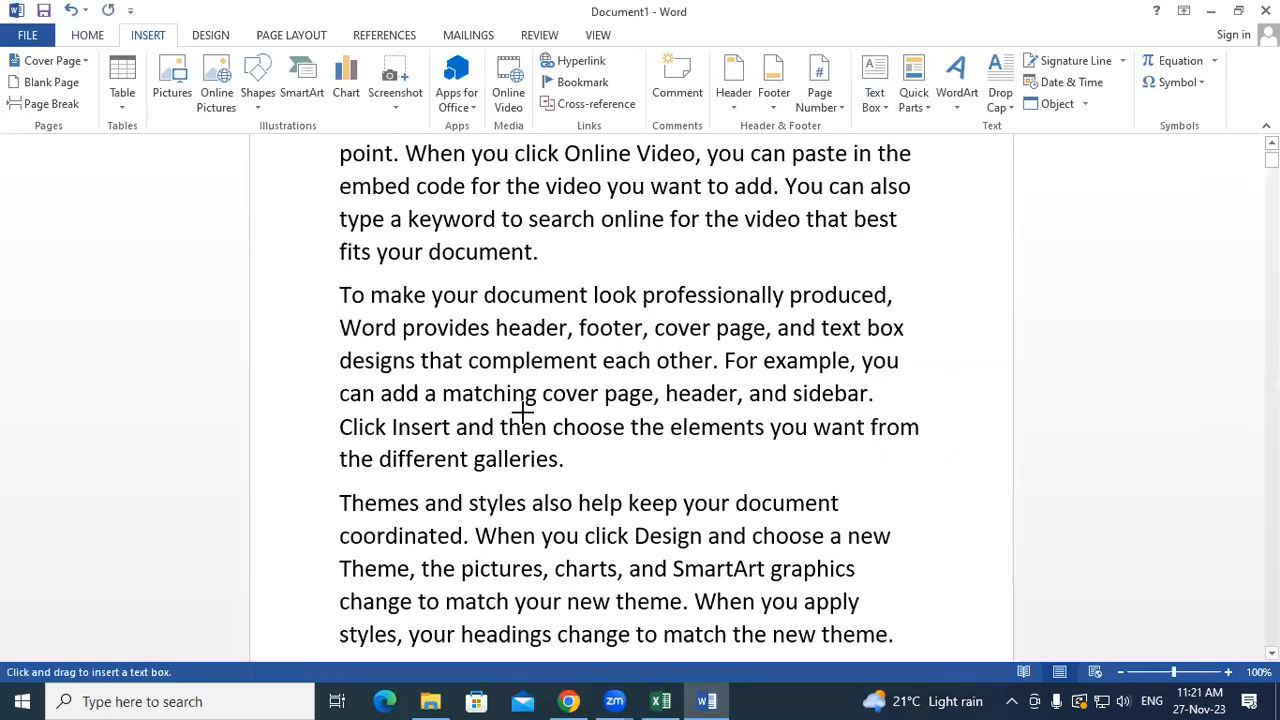
pyautogui.moveTo(458, 352); pyautogui.dragTo(794, 488)
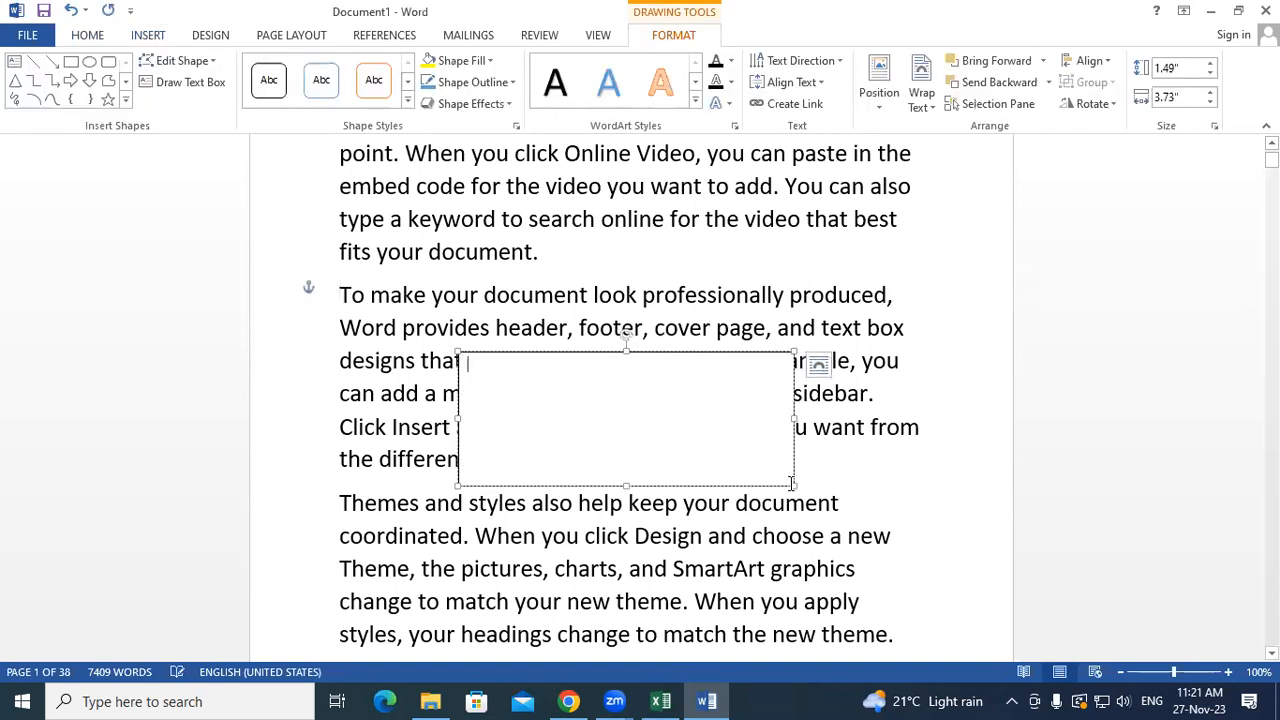
pyautogui.moveTo(735, 354); pyautogui.dragTo(858, 442)
pyautogui.click(883, 404)
pyautogui.press('Return')
pyautogui.press('Return')
pyautogui.press('Return')
pyautogui.press('Return')
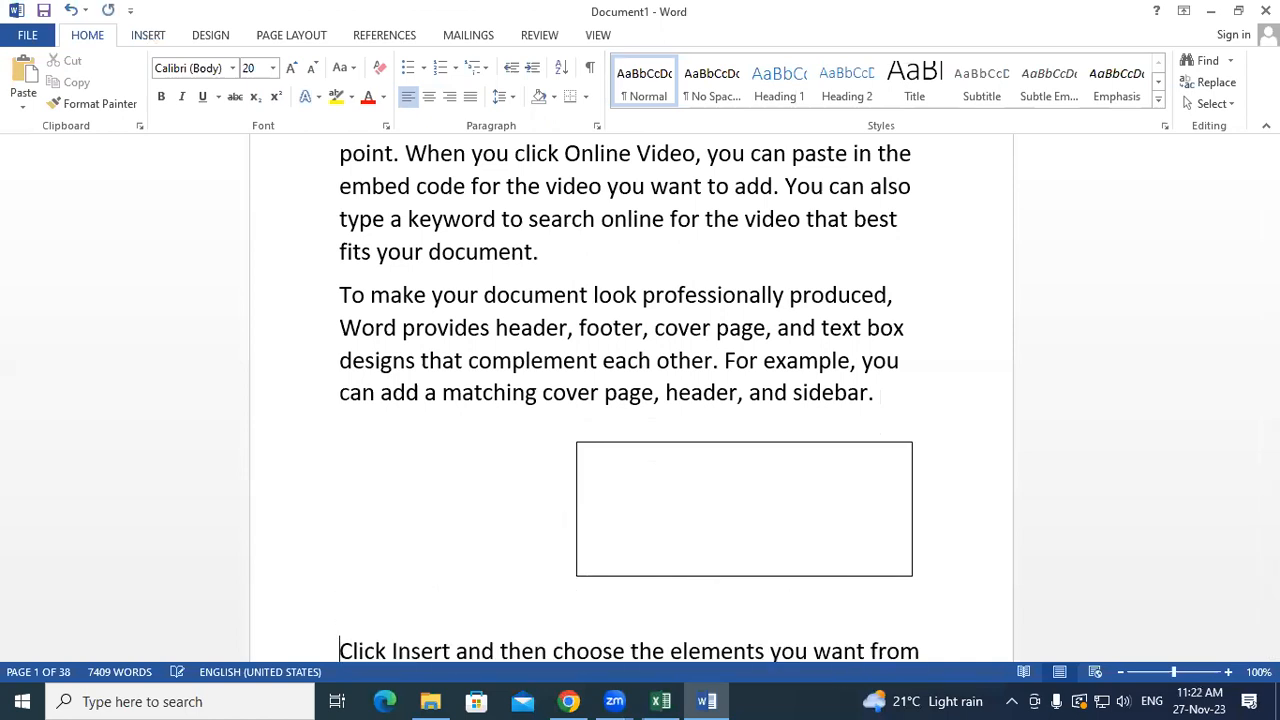
pyautogui.click(747, 474)
pyautogui.moveTo(762, 440); pyautogui.dragTo(540, 432)
pyautogui.rightClick(498, 466)
pyautogui.click(450, 486)
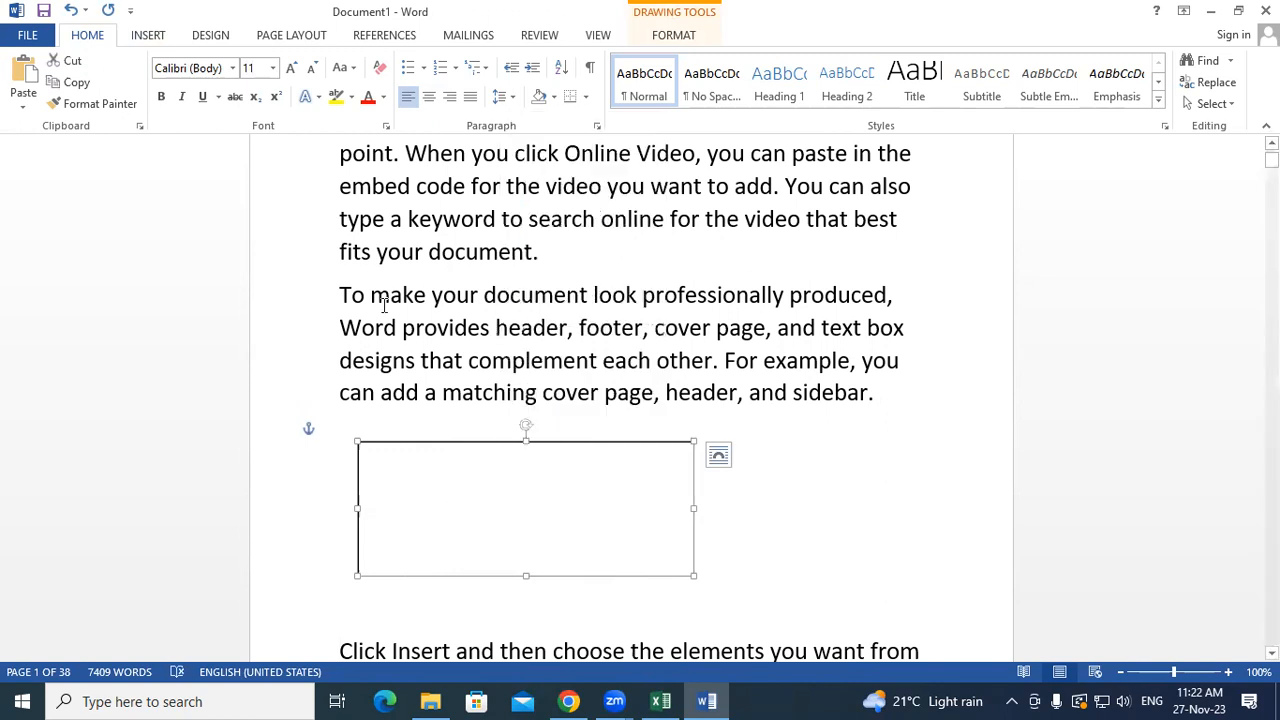
# - Cut the paragraph beginning 'To make your document look', paste it into the box, and enlarge it
pyautogui.moveTo(340, 292)
pyautogui.mouseDown()
pyautogui.moveTo(438, 336)
pyautogui.moveTo(803, 403)
pyautogui.moveTo(886, 400)
pyautogui.moveTo(840, 398)
pyautogui.mouseUp()
pyautogui.hotkey('ctrl', 'c')
pyautogui.rightClick(840, 395)
pyautogui.click(872, 401)
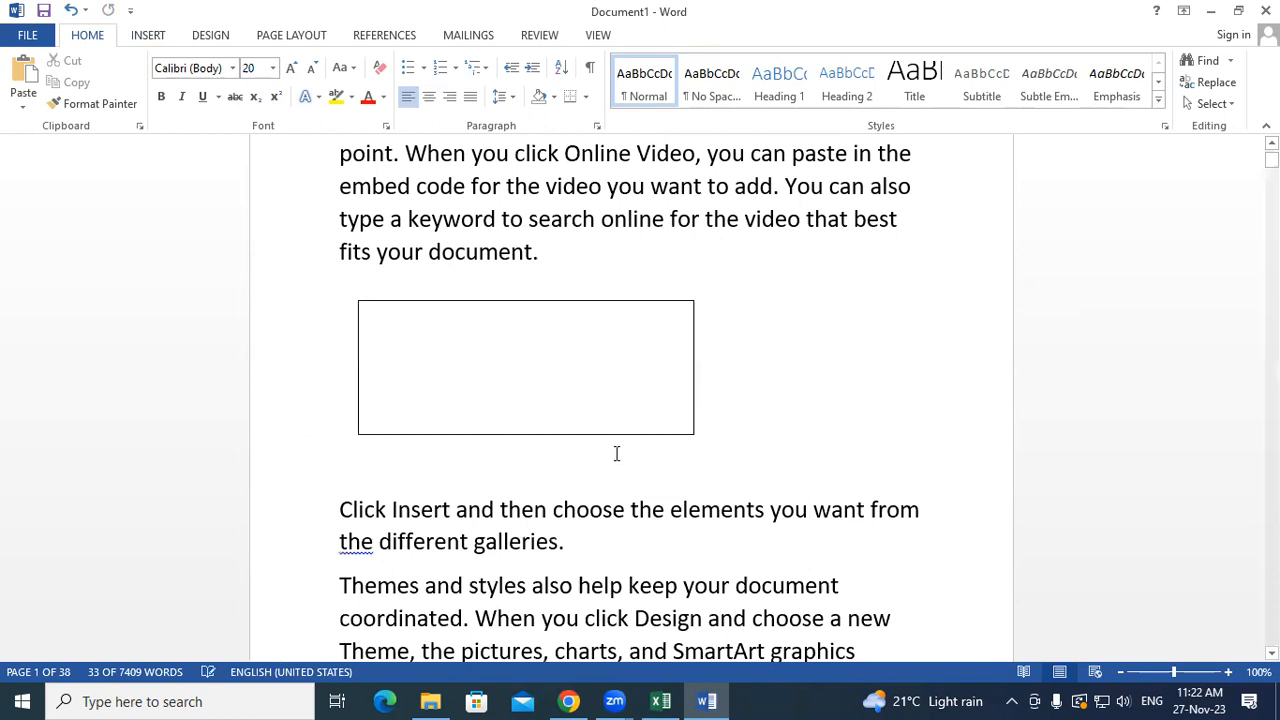
pyautogui.click(540, 384)
pyautogui.rightClick(540, 384)
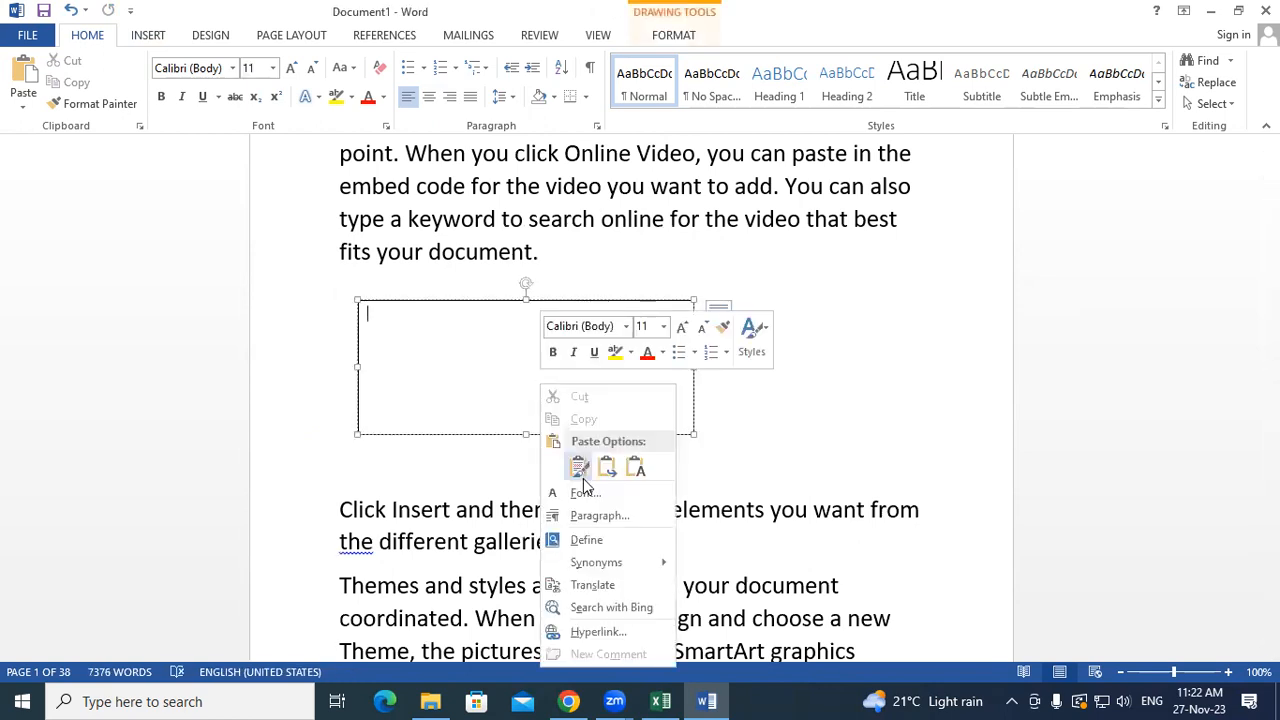
pyautogui.click(581, 463)
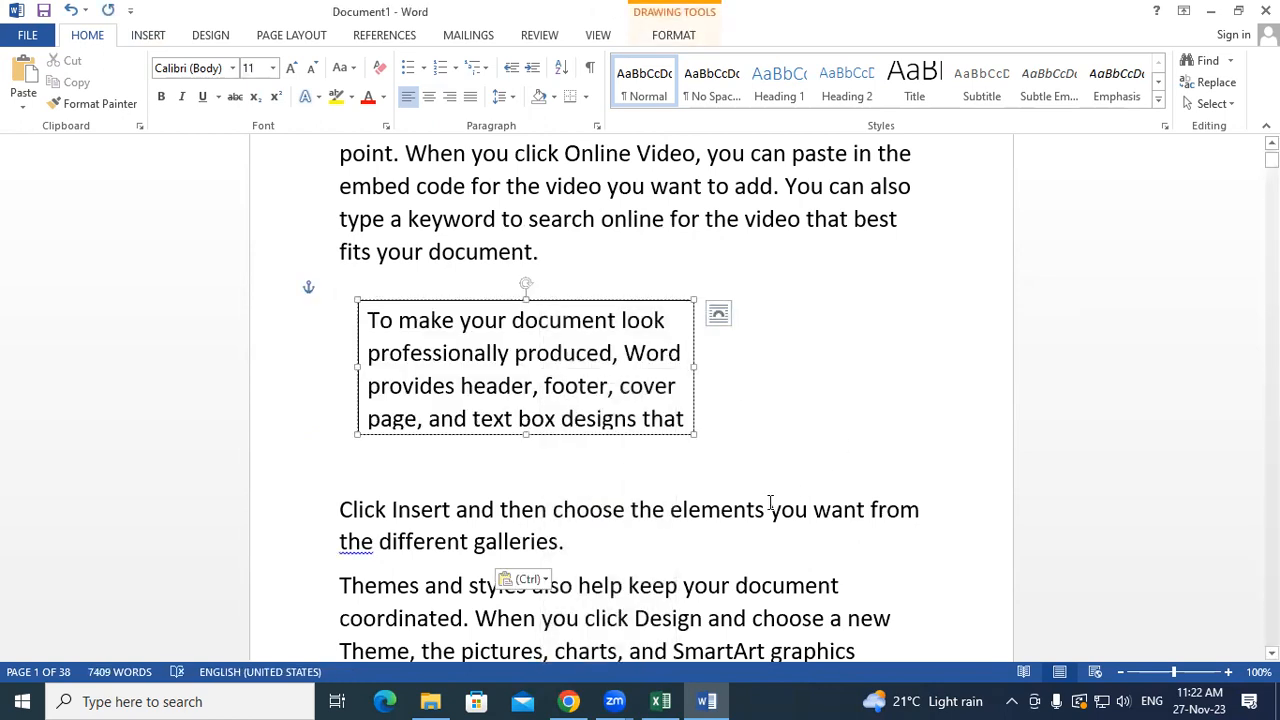
pyautogui.moveTo(690, 435); pyautogui.dragTo(873, 485)
# - Fill the paragraph's text box with yellow, then create a new blank document, Document2
pyautogui.click(675, 38)
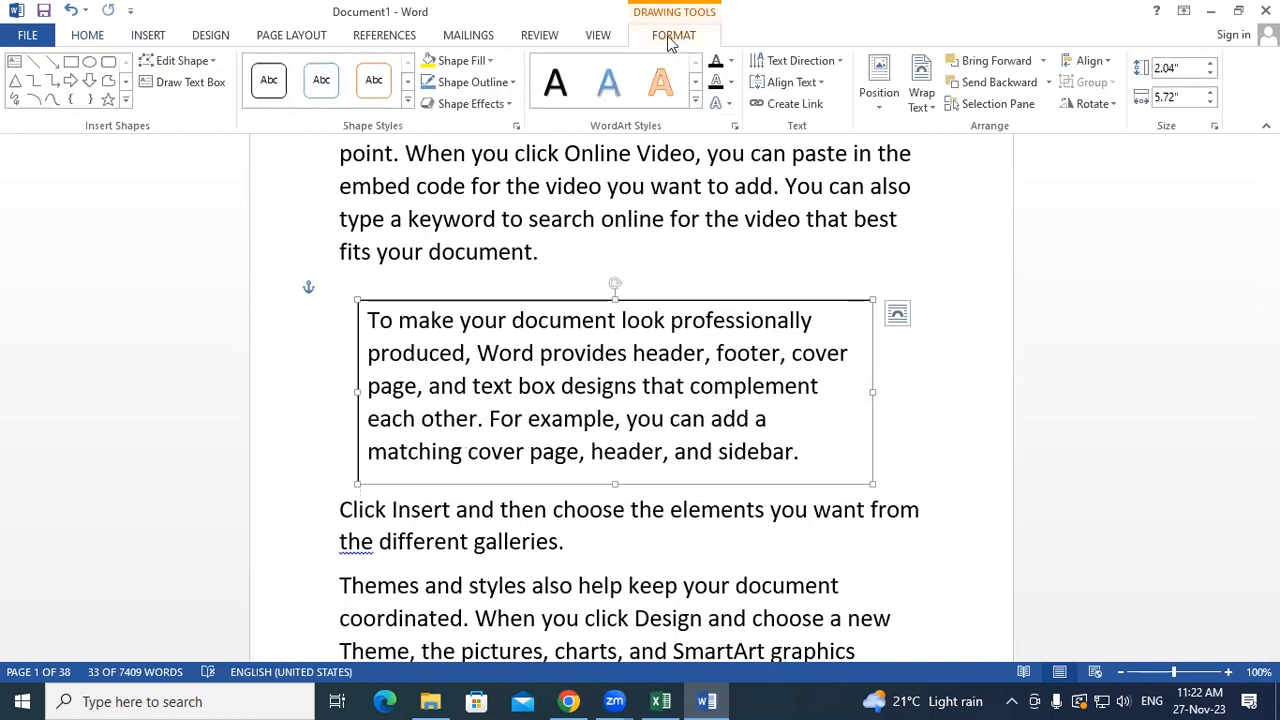
pyautogui.click(490, 61)
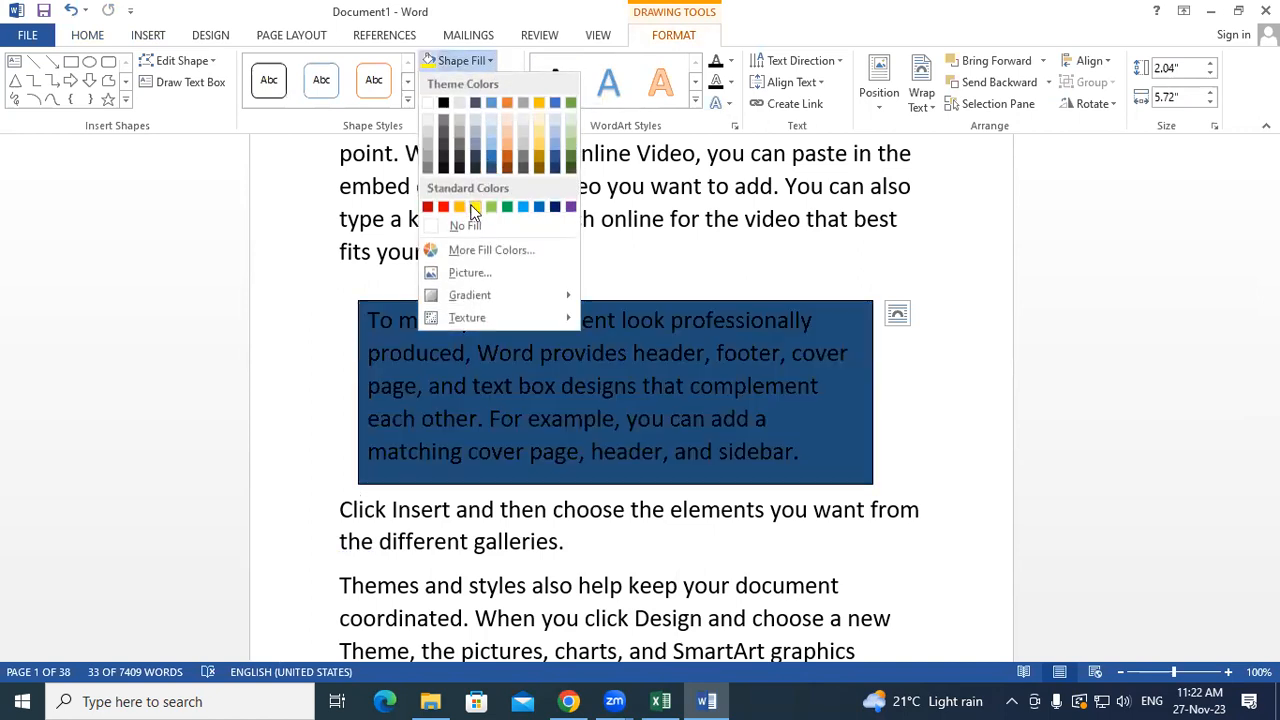
pyautogui.click(475, 206)
pyautogui.click(928, 427)
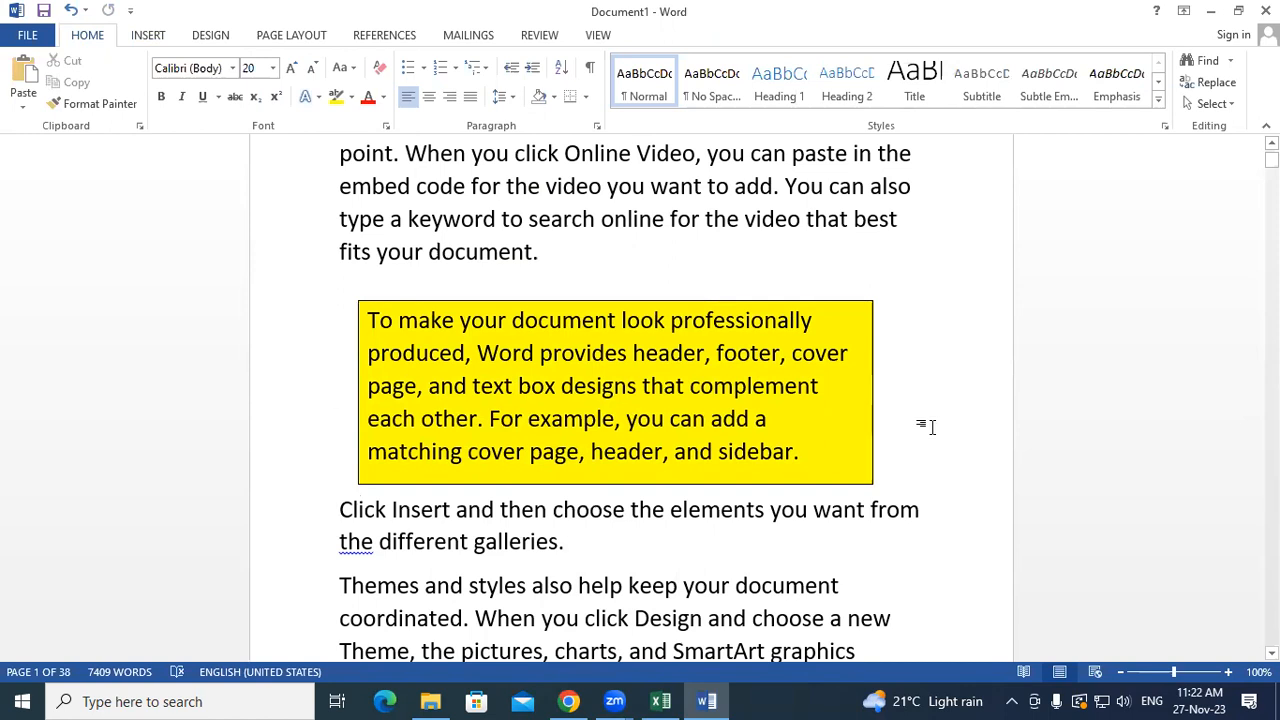
pyautogui.click(150, 38)
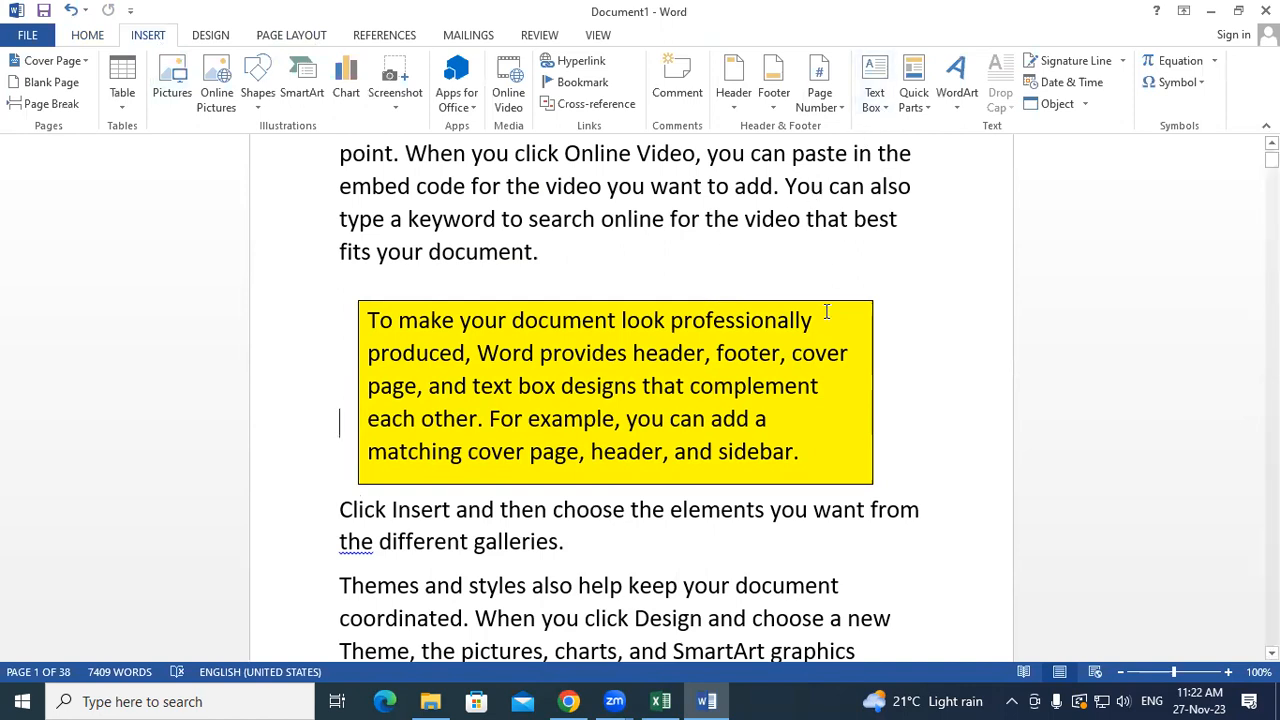
pyautogui.hotkey('ctrl', 'n')
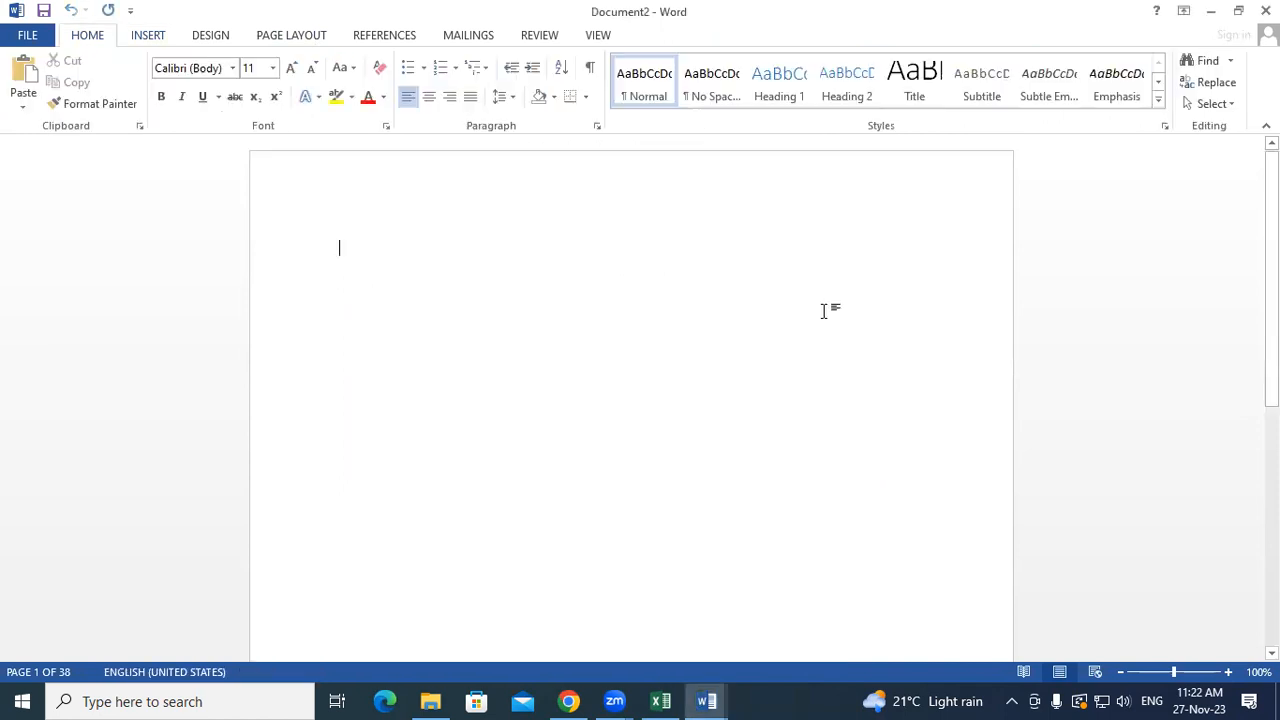
# - Show the Quick Parts choices, including Document Property, from the Insert ribbon
pyautogui.click(148, 36)
pyautogui.click(957, 80)
pyautogui.click(911, 214)
pyautogui.click(904, 84)
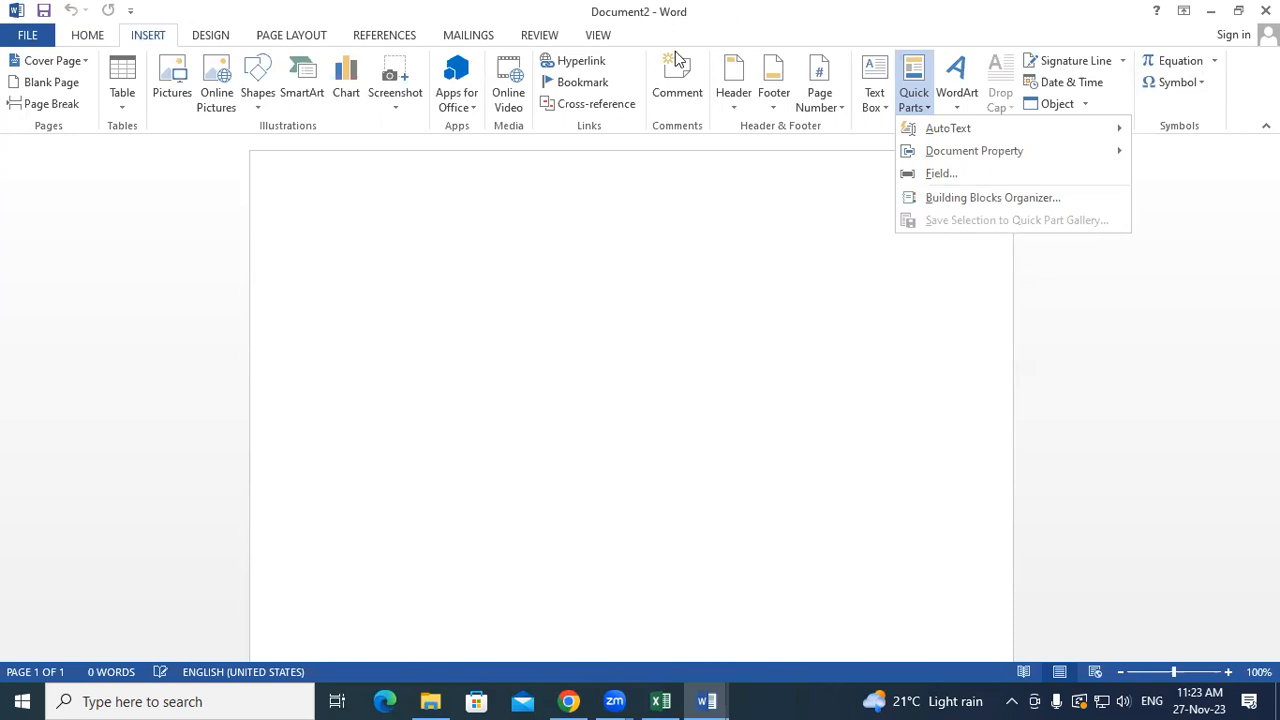
# - Type 'Gayatri computer pvt ltd' on the page and change it to all capitals with Shift+F3
pyautogui.click(457, 223)
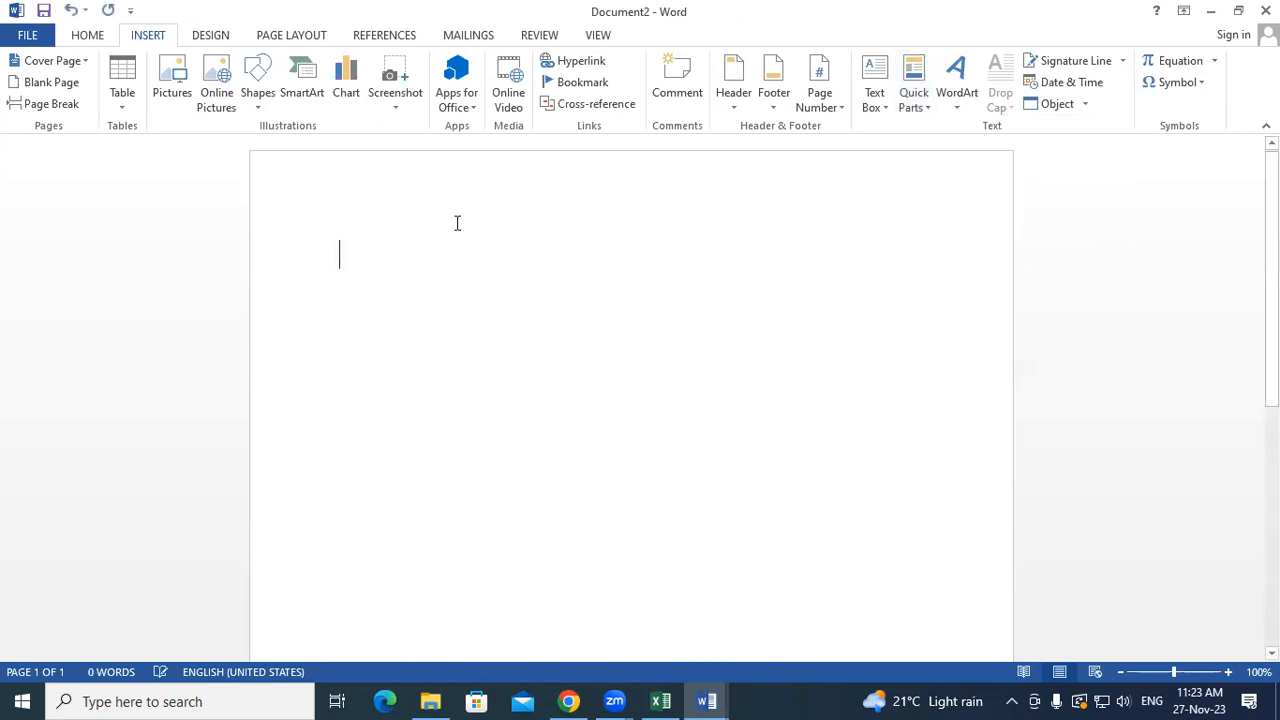
pyautogui.write('gaya')
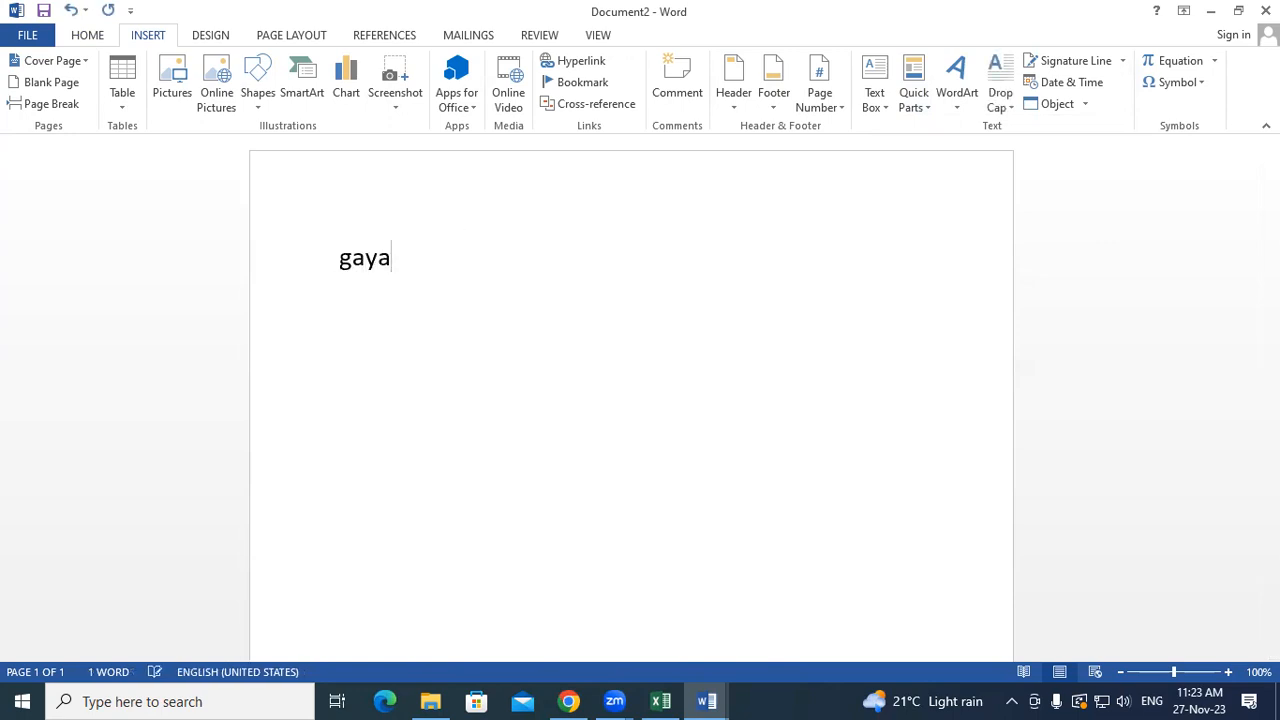
pyautogui.write('tri c')
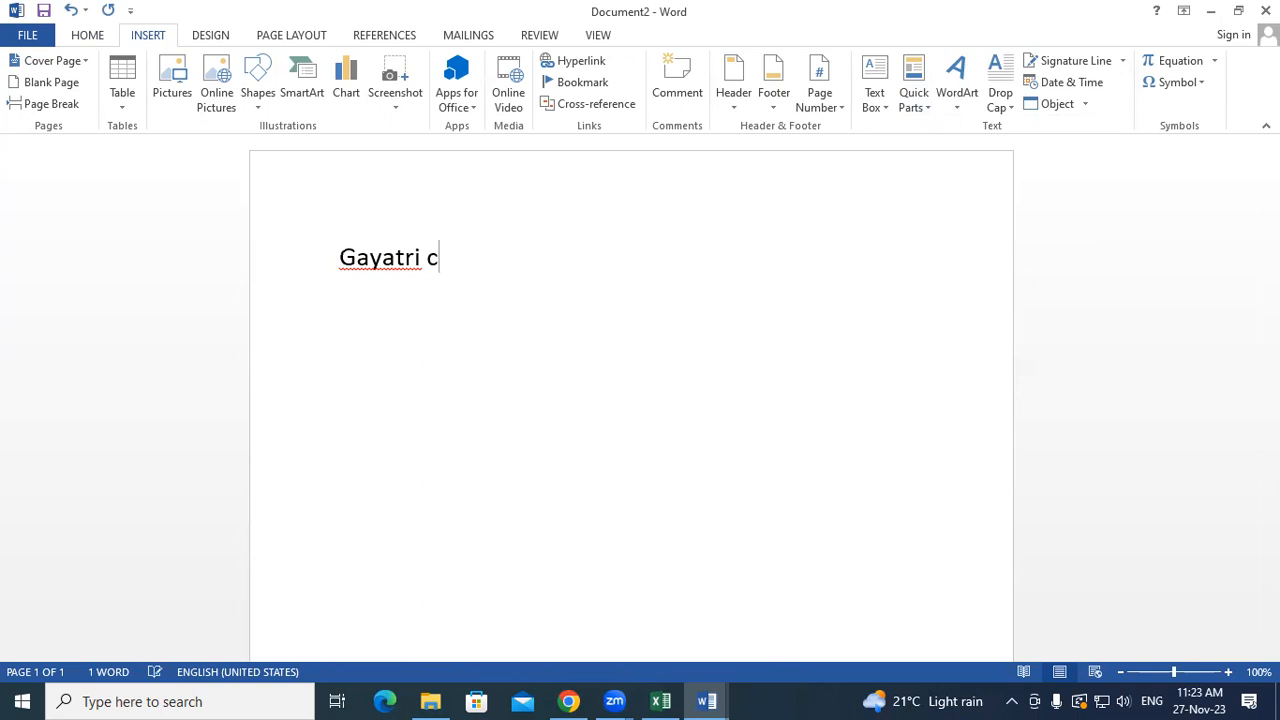
pyautogui.write('omp')
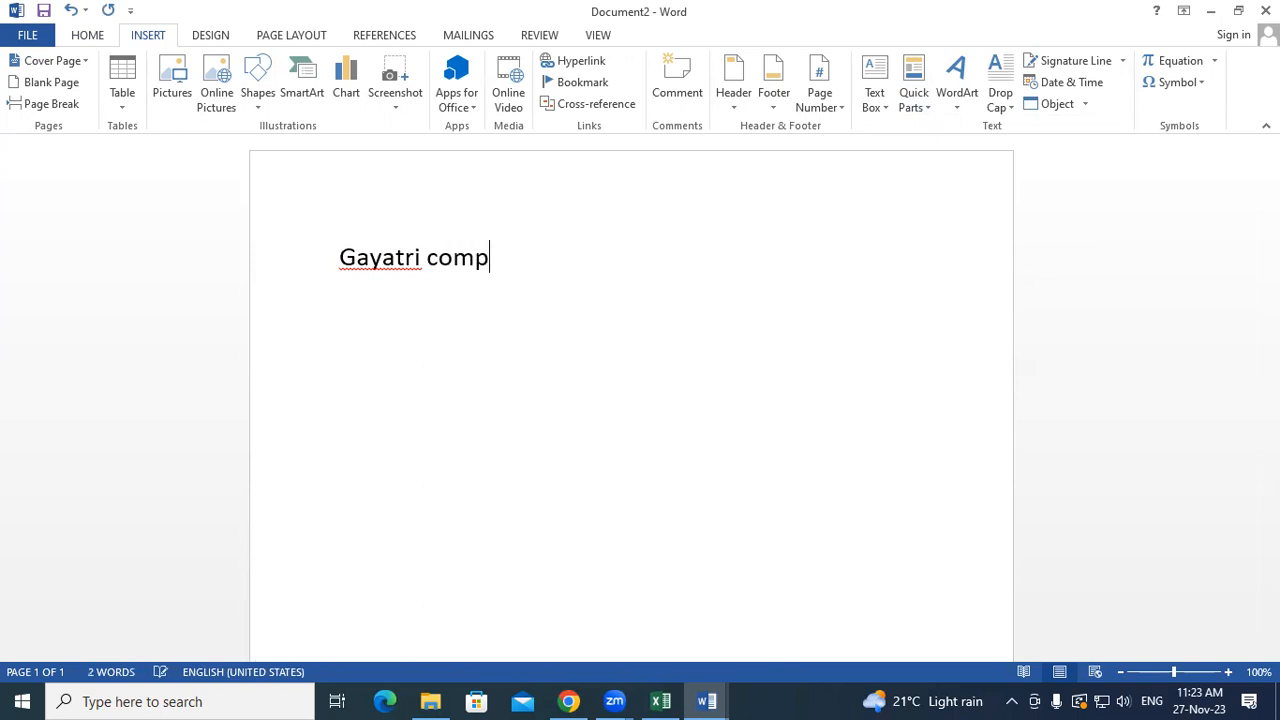
pyautogui.write('uter pvt ')
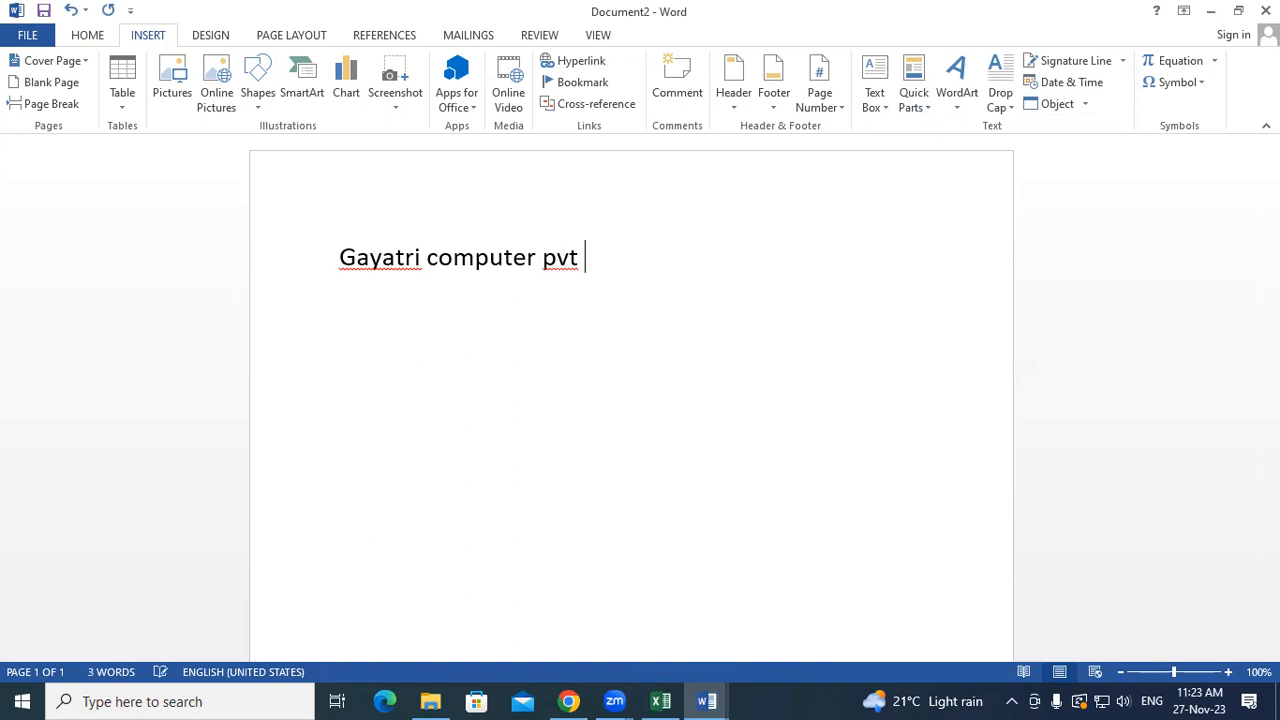
pyautogui.write('ltd')
pyautogui.hotkey('ctrl', 'a')
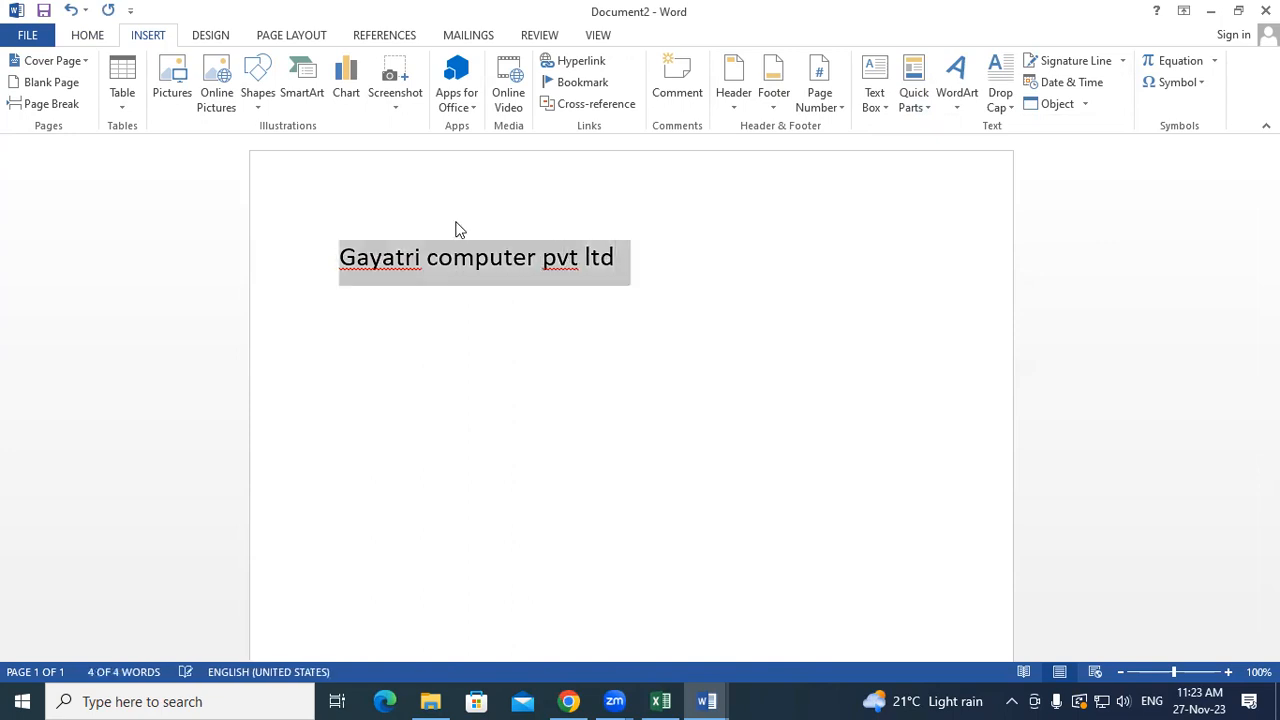
pyautogui.hotkey('shift', 'F3')
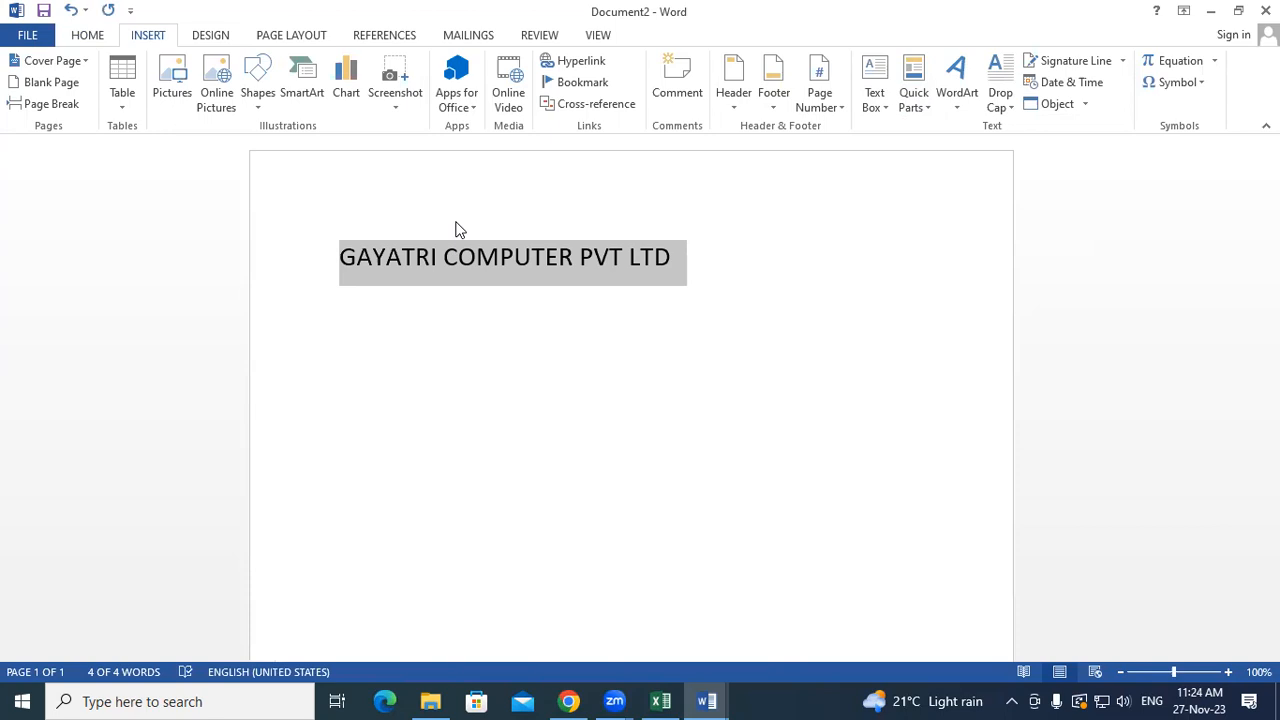
# - Save the selected GAYATRI COMPUTER PVT LTD line to the AutoText gallery as GAYATRI COMPUTER
pyautogui.click(913, 87)
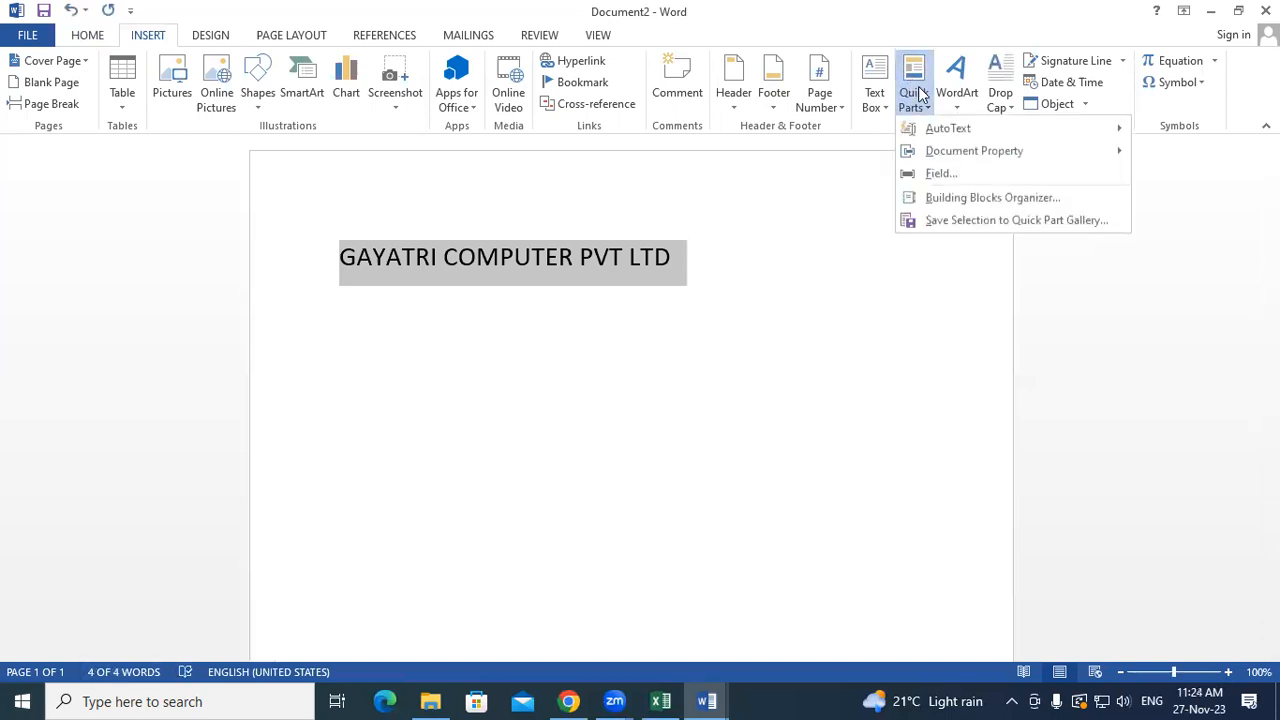
pyautogui.moveTo(973, 128)
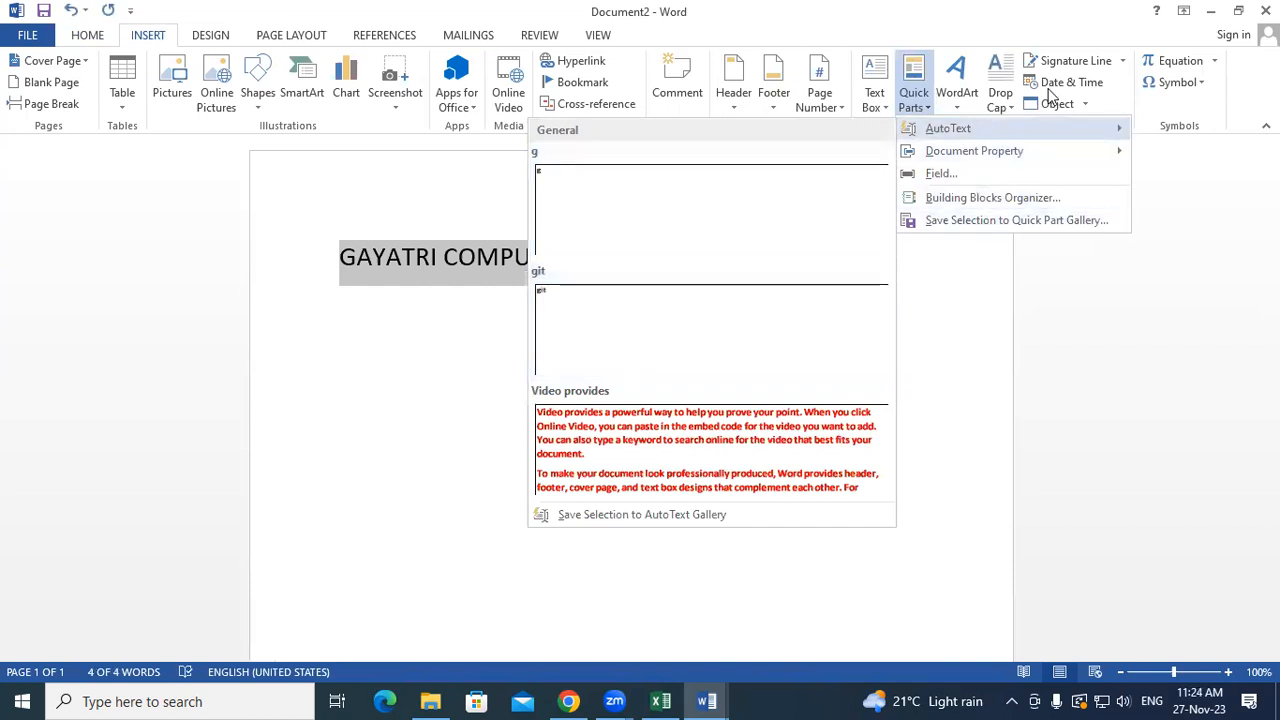
pyautogui.click(671, 514)
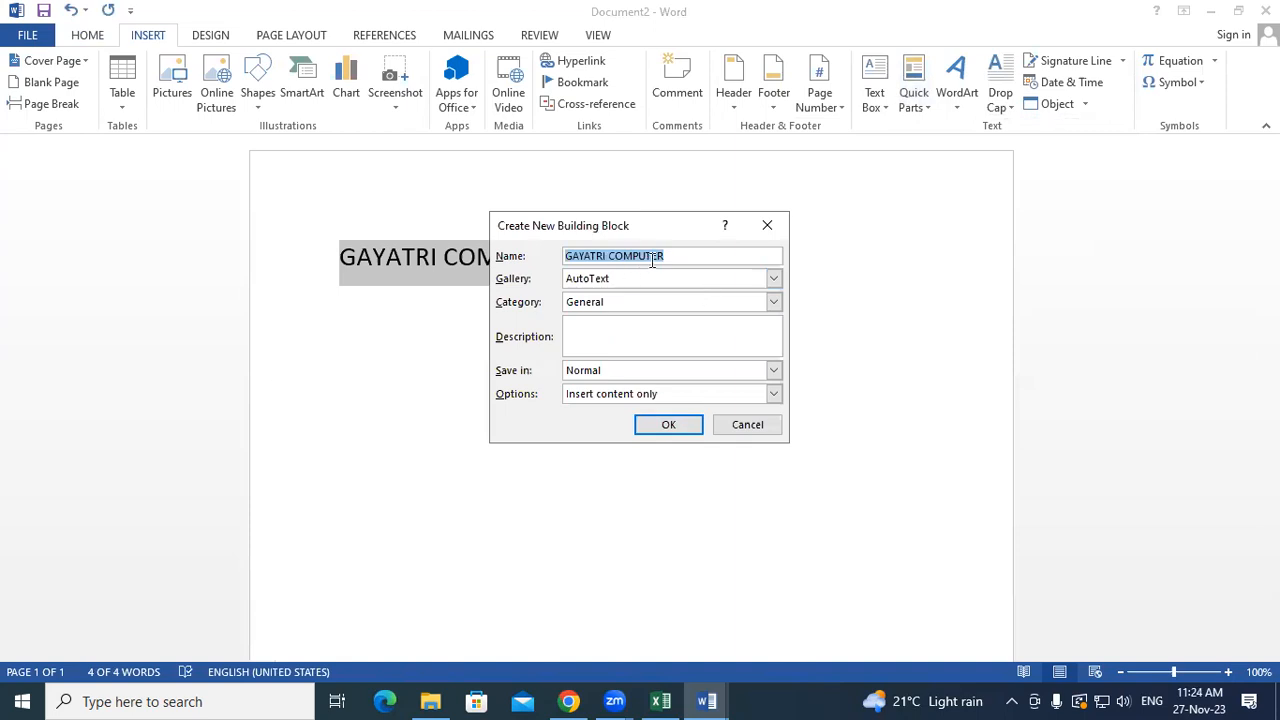
pyautogui.click(668, 426)
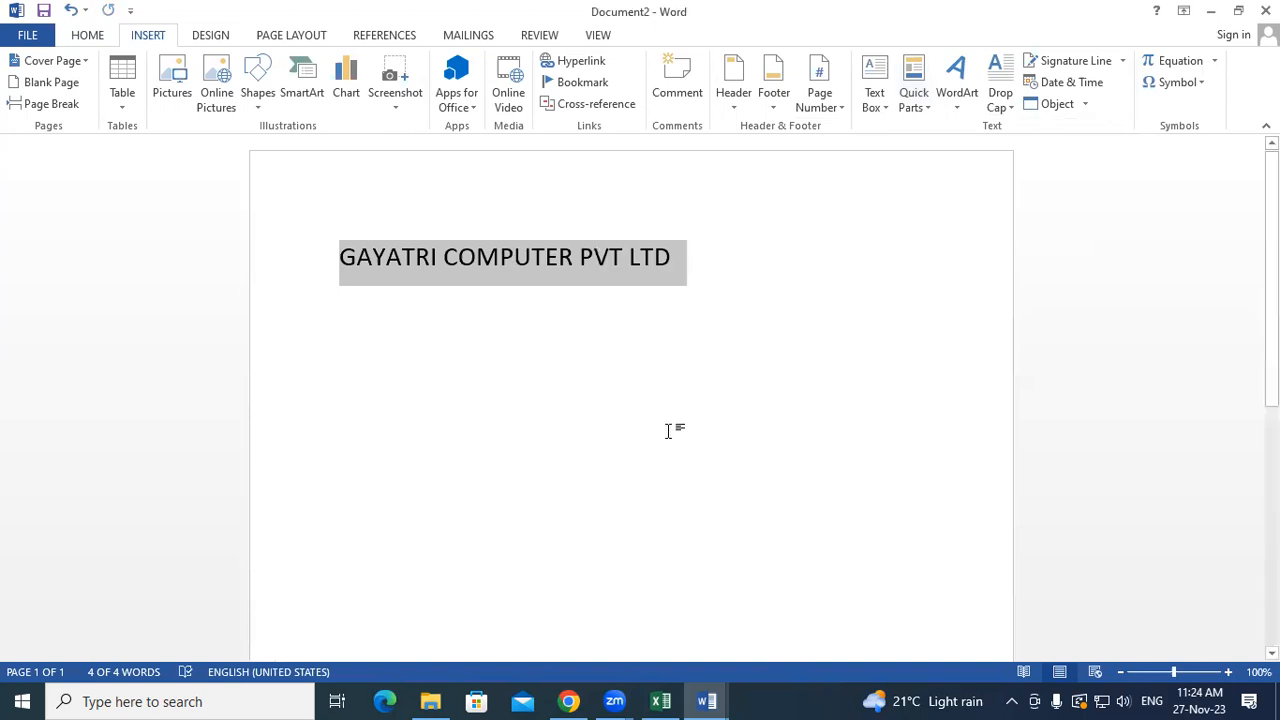
# - In a new document, insert the company name twice from AutoText, then open another blank document
pyautogui.hotkey('ctrl', 'n')
pyautogui.write('gaya')
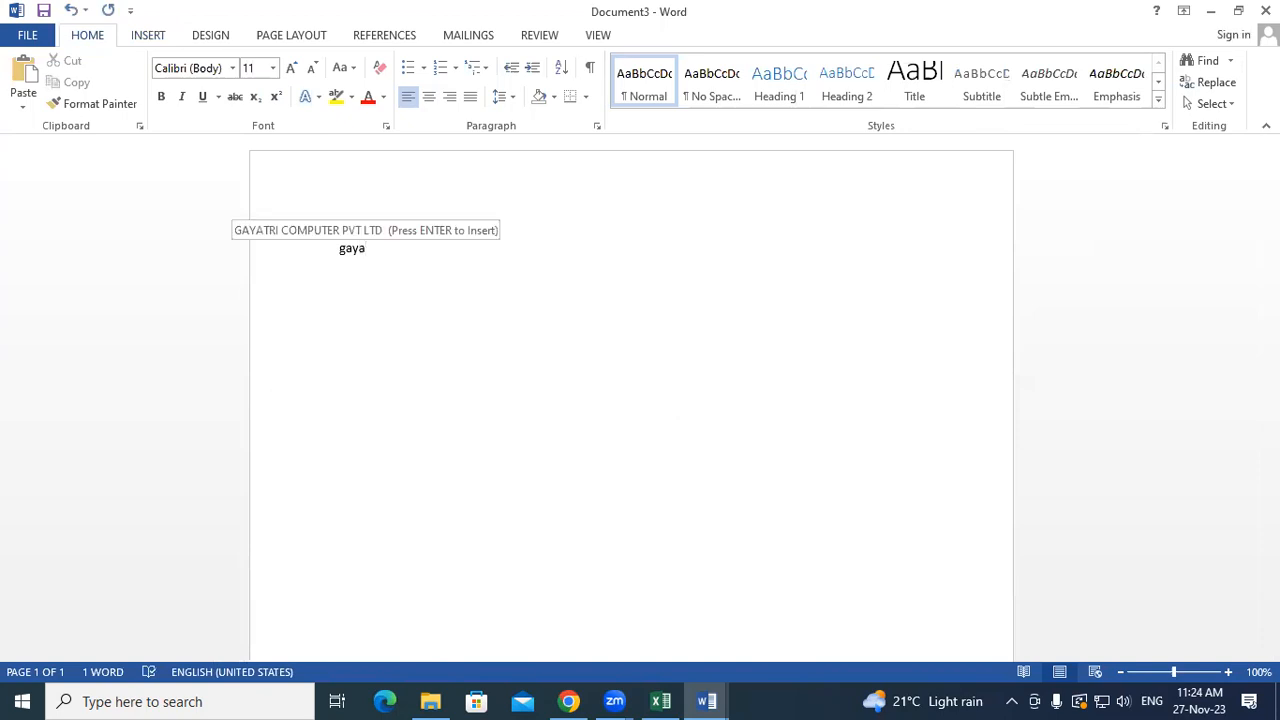
pyautogui.press('Return')
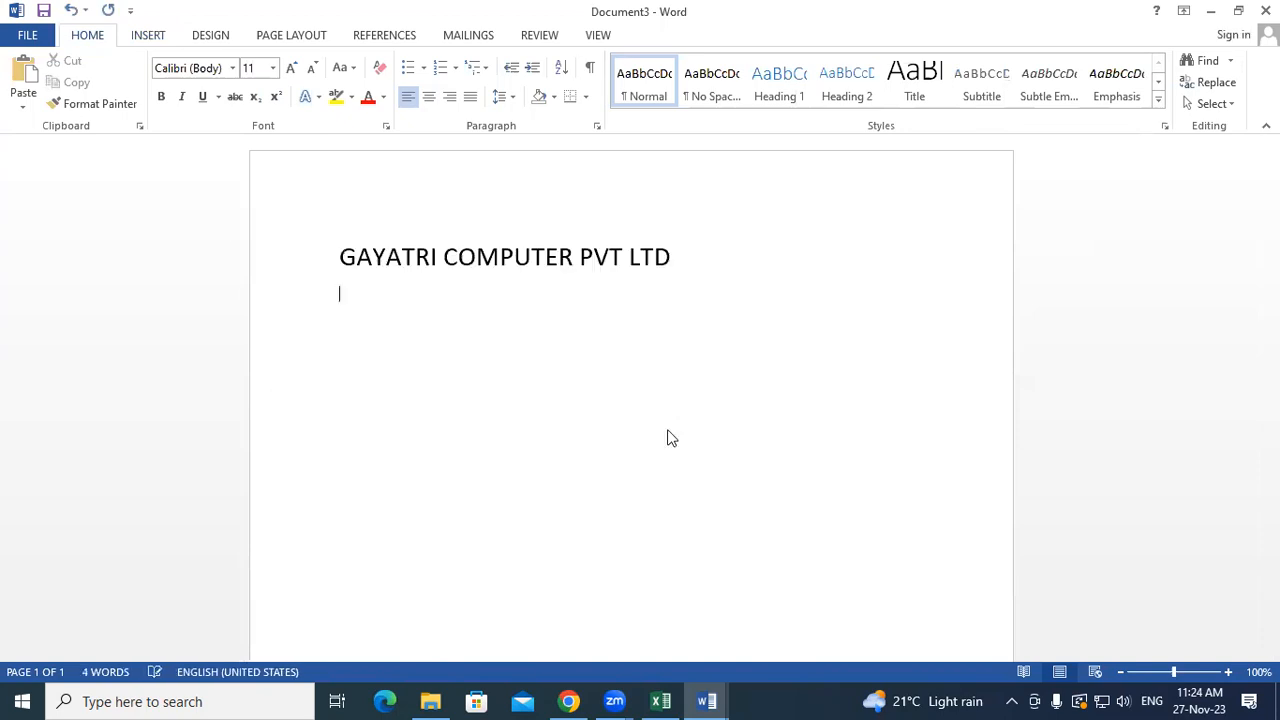
pyautogui.write('gayat')
pyautogui.press('Return')
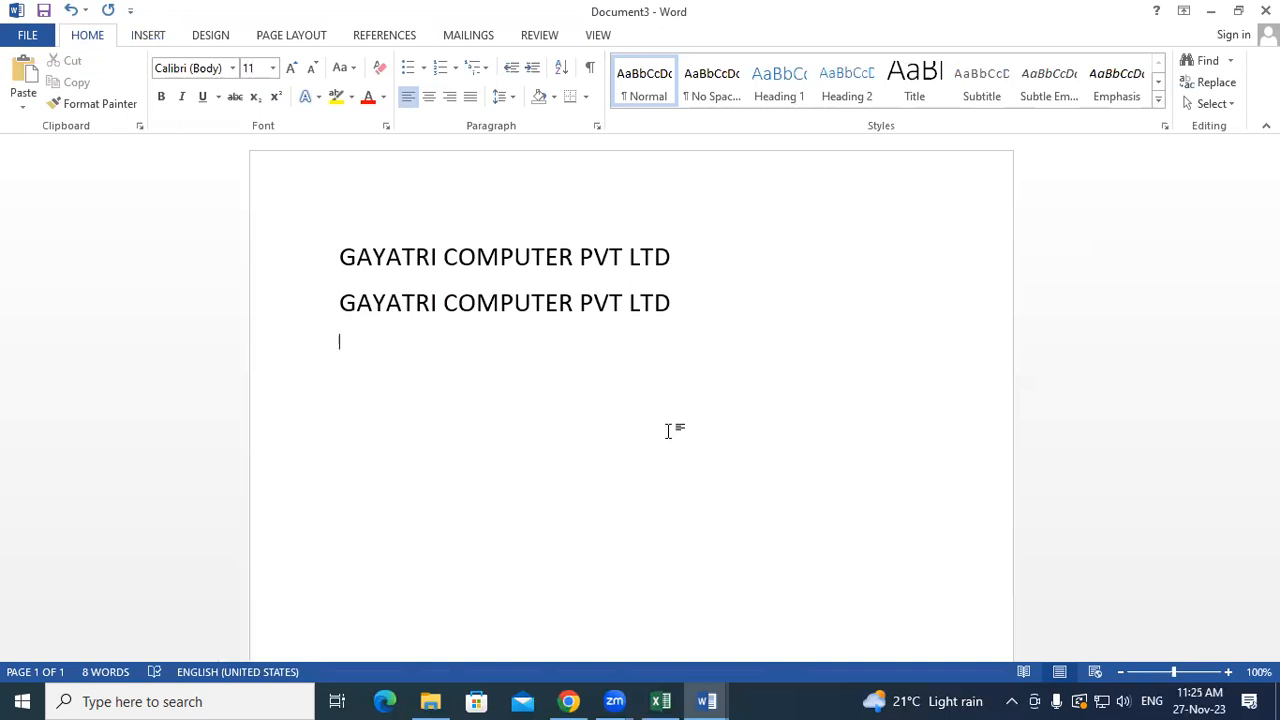
pyautogui.hotkey('ctrl', 'n')
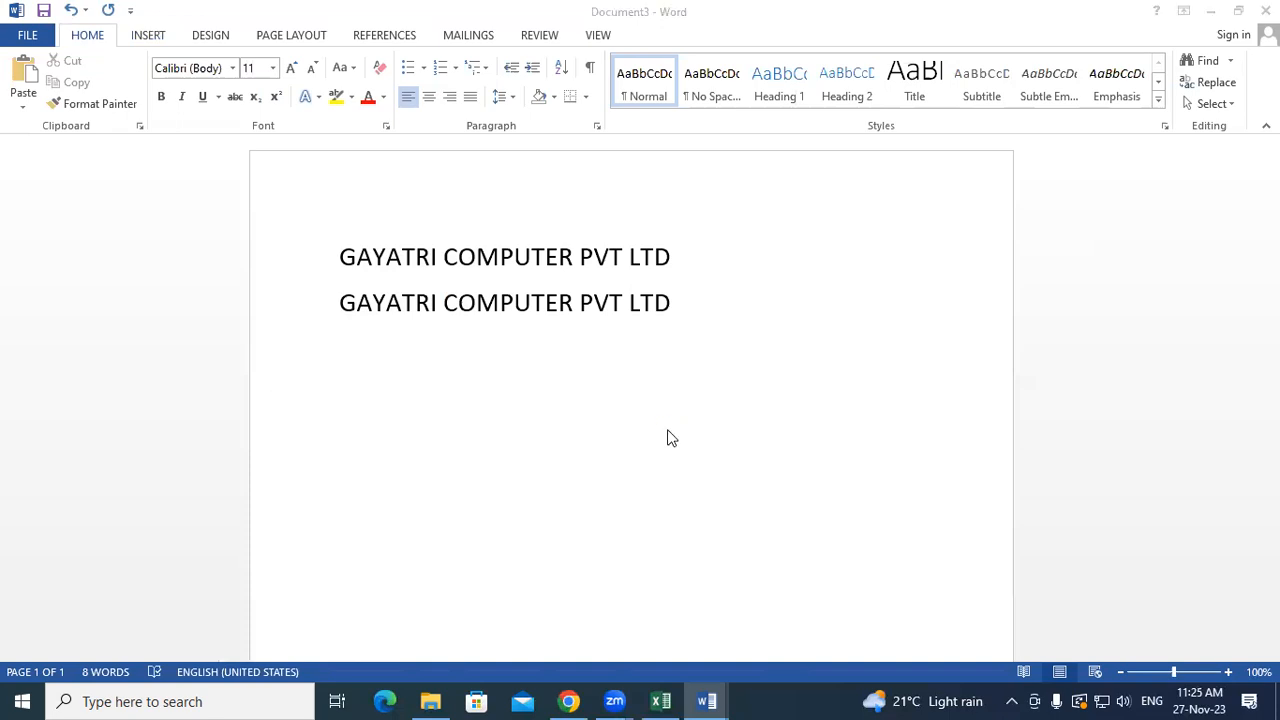
# - Generate sample paragraphs with =rand() and enlarge all the text to size 16
pyautogui.write('=')
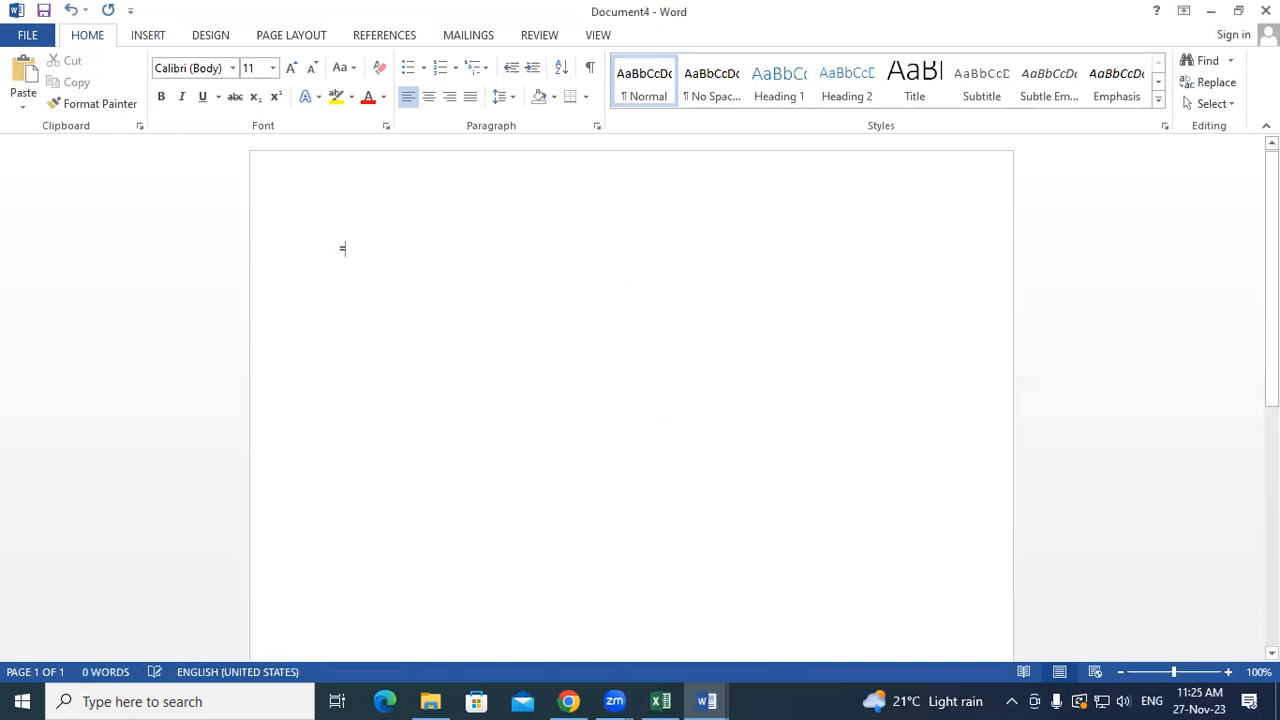
pyautogui.write('rand()')
pyautogui.press('Return')
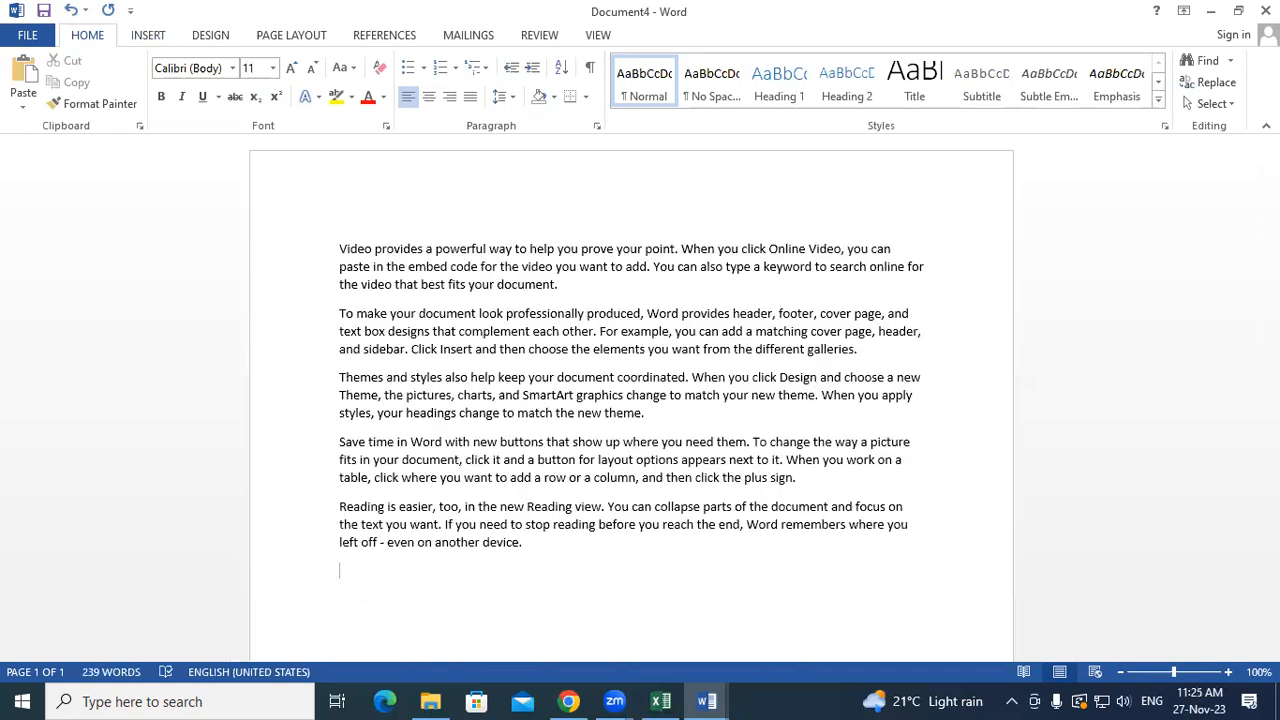
pyautogui.hotkey('ctrl', 'a')
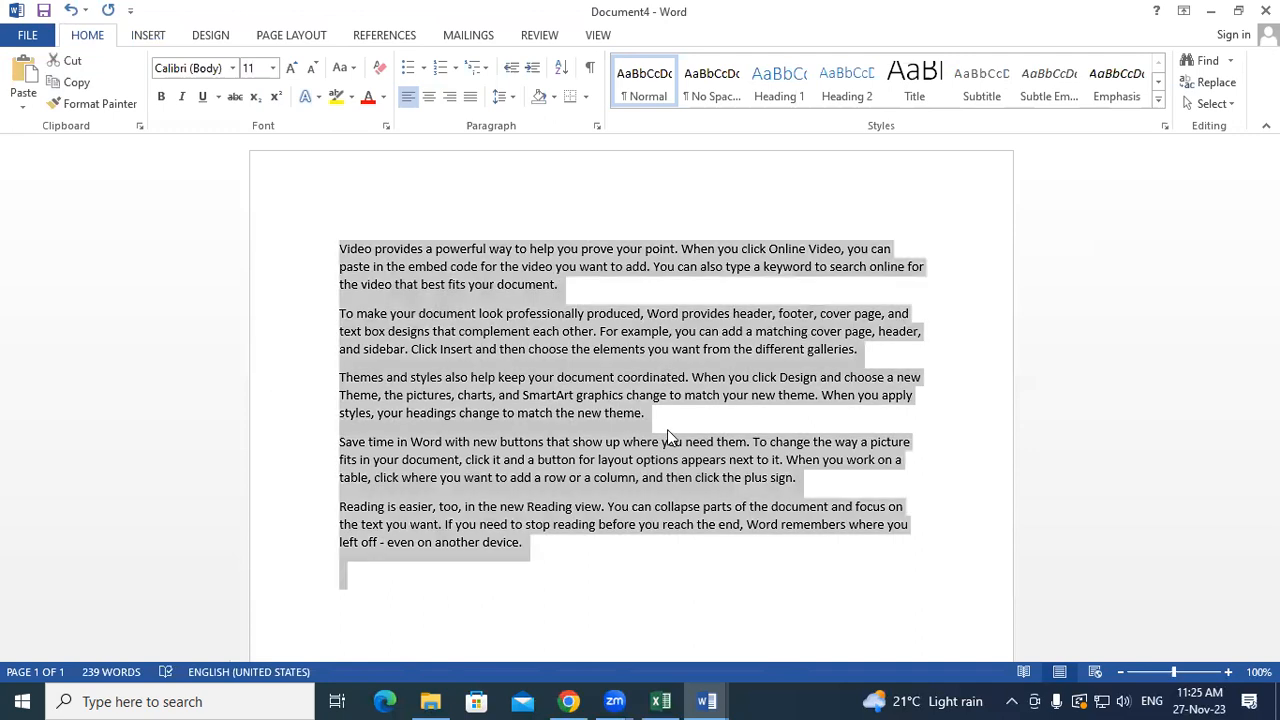
pyautogui.hotkey('ctrl', 'shift', '.')
pyautogui.hotkey('ctrl', 'shift', '.')
pyautogui.hotkey('ctrl', 'shift', '.')
# - Add two blank lines above the first paragraph and place the cursor there
pyautogui.click(505, 420)
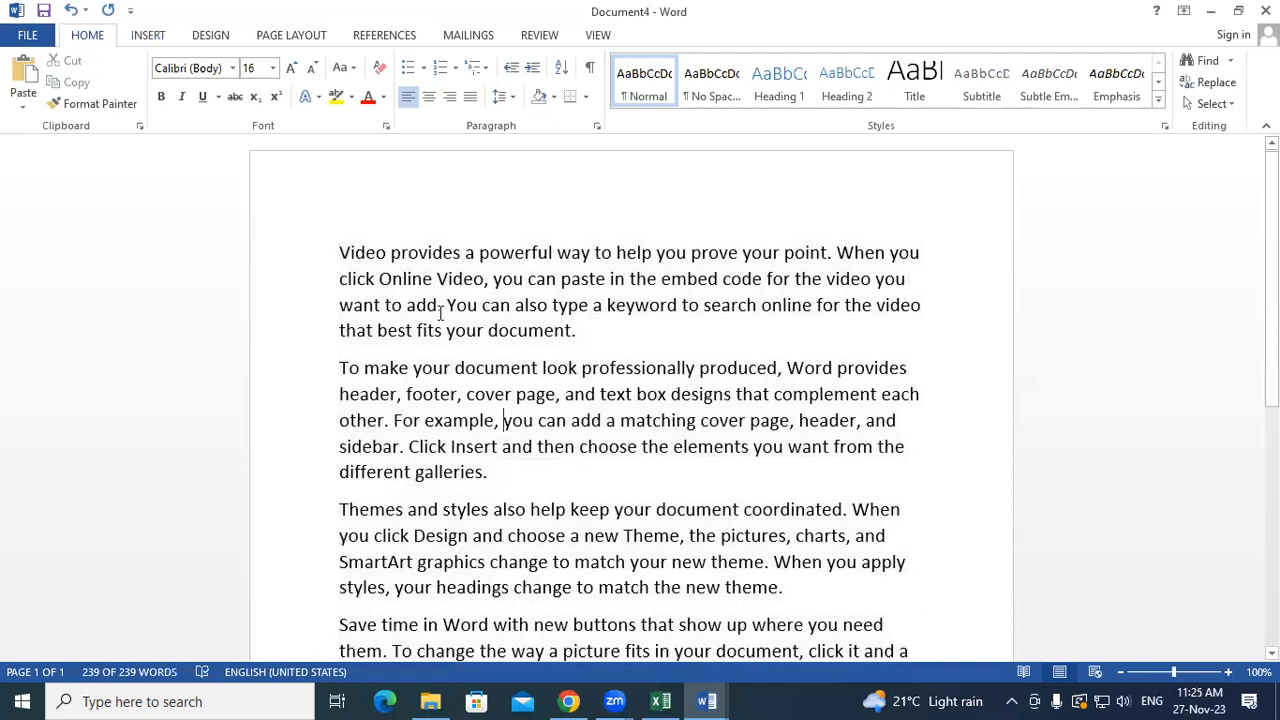
pyautogui.click(336, 270)
pyautogui.click(337, 251)
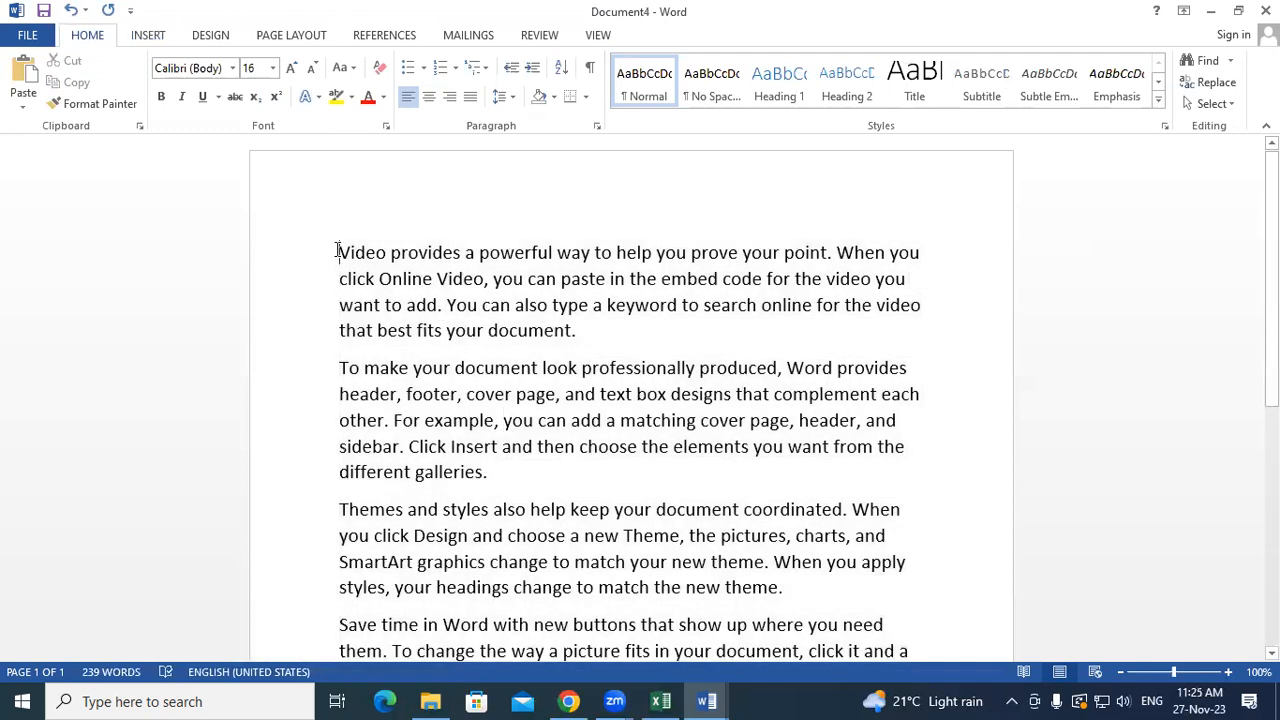
pyautogui.press('Return')
pyautogui.press('Return')
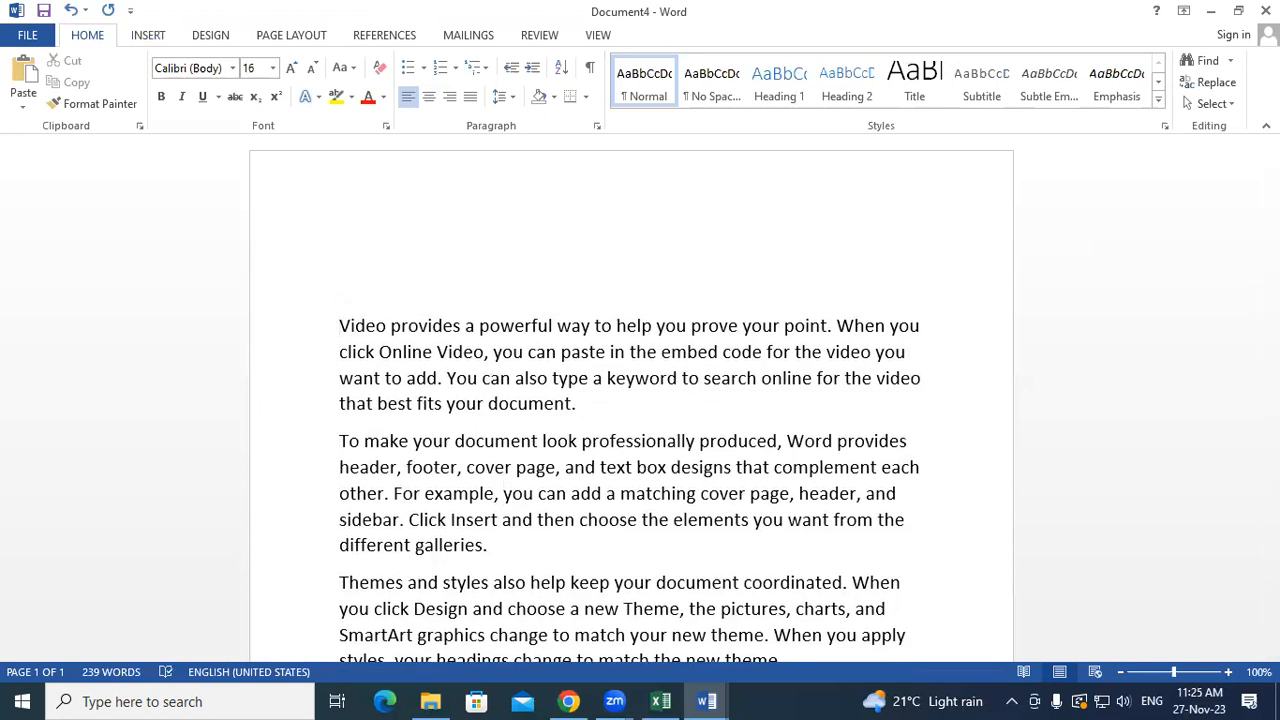
pyautogui.click(344, 300)
# - Insert the GAYATRI COMPUTER PVT LTD heading from AutoText above the first and second paragraphs
pyautogui.write('gaya')
pyautogui.press('Return')
pyautogui.press('Return')
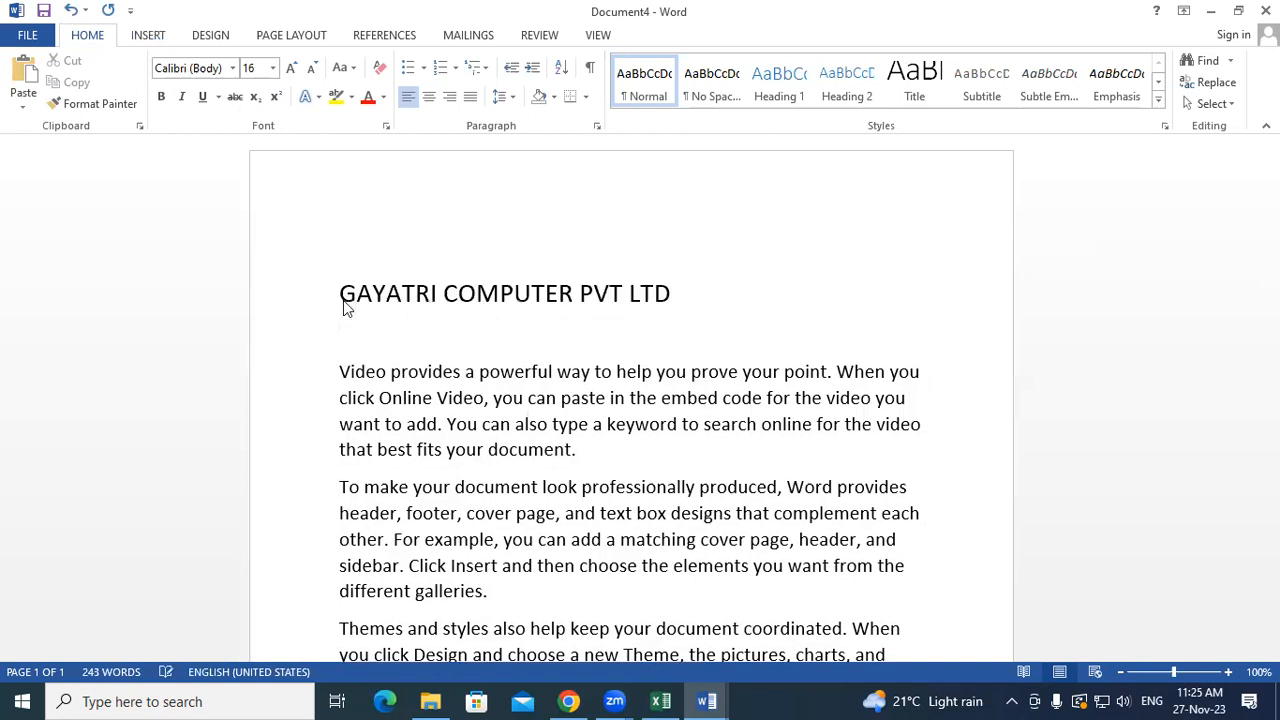
pyautogui.press('BackSpace')
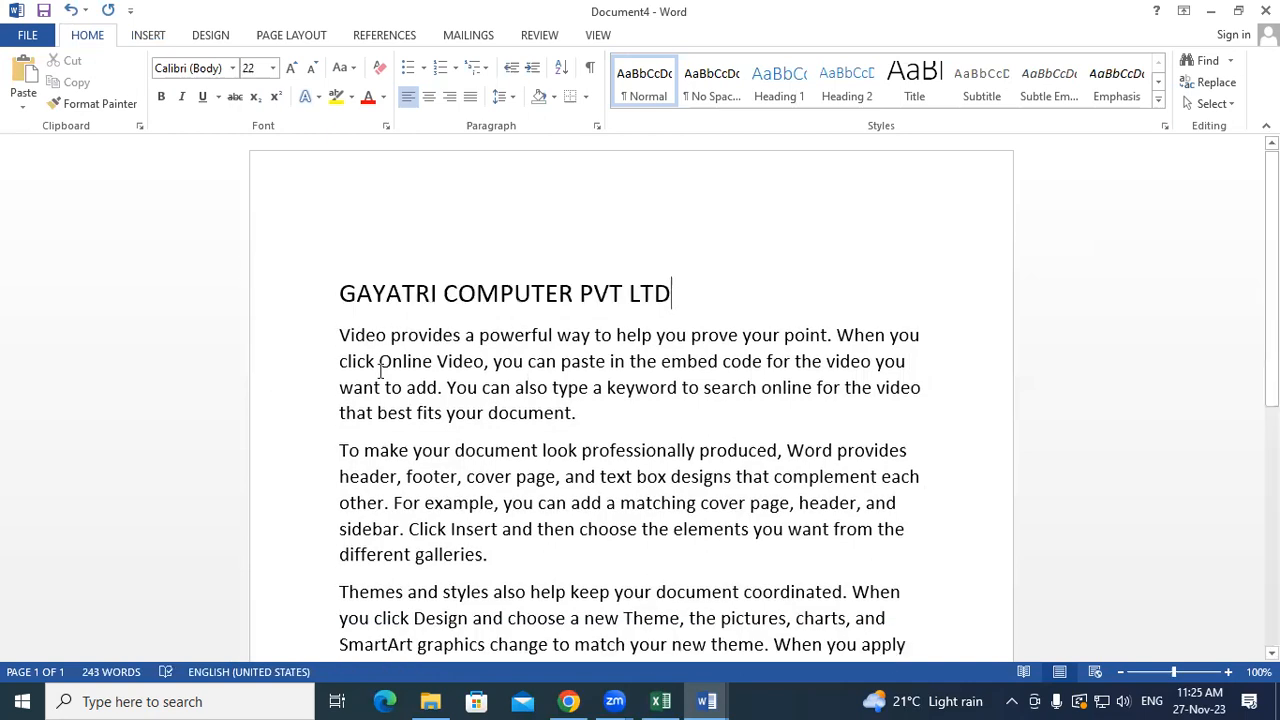
pyautogui.click(592, 415)
pyautogui.press('Return')
pyautogui.press('Return')
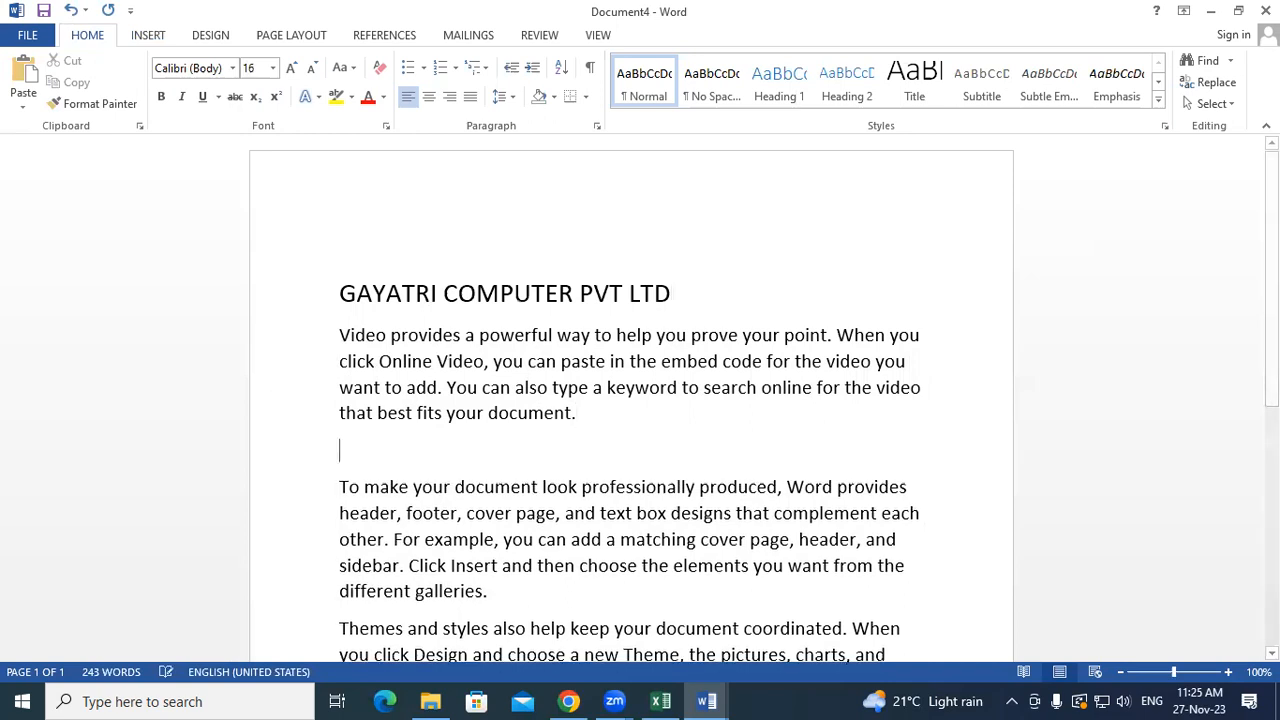
pyautogui.write('gay')
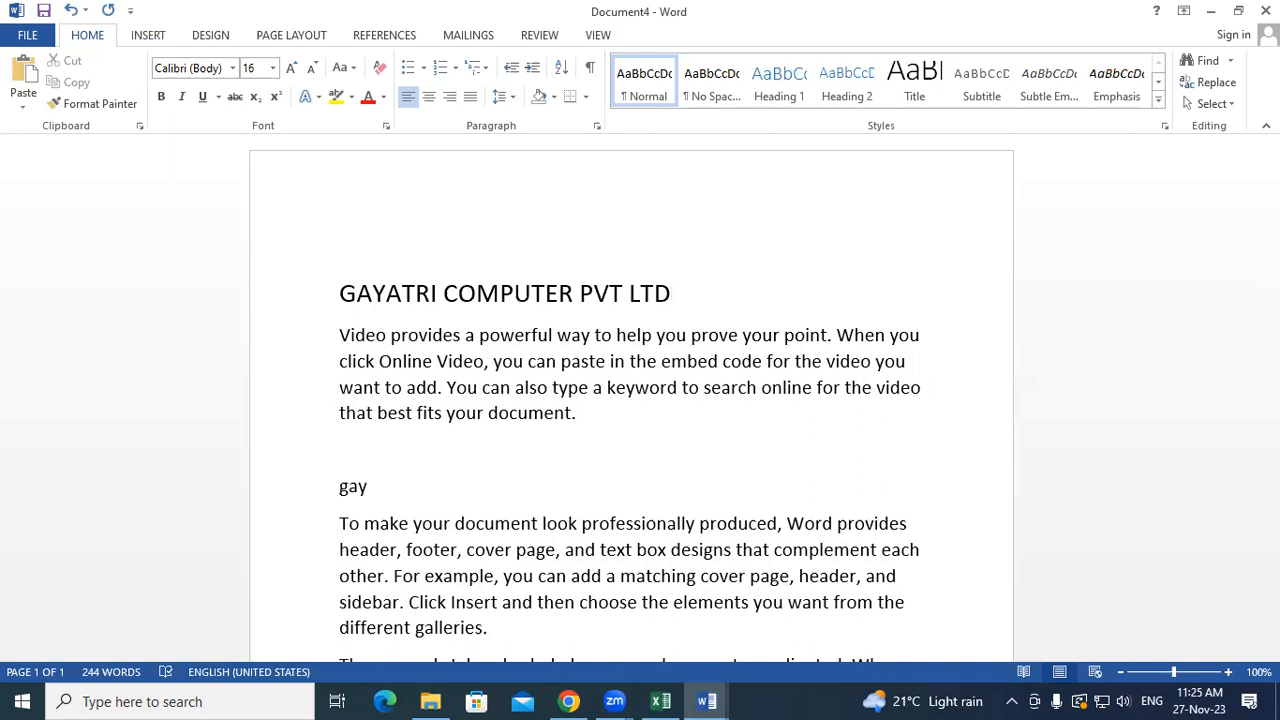
pyautogui.write('a')
pyautogui.press('Return')
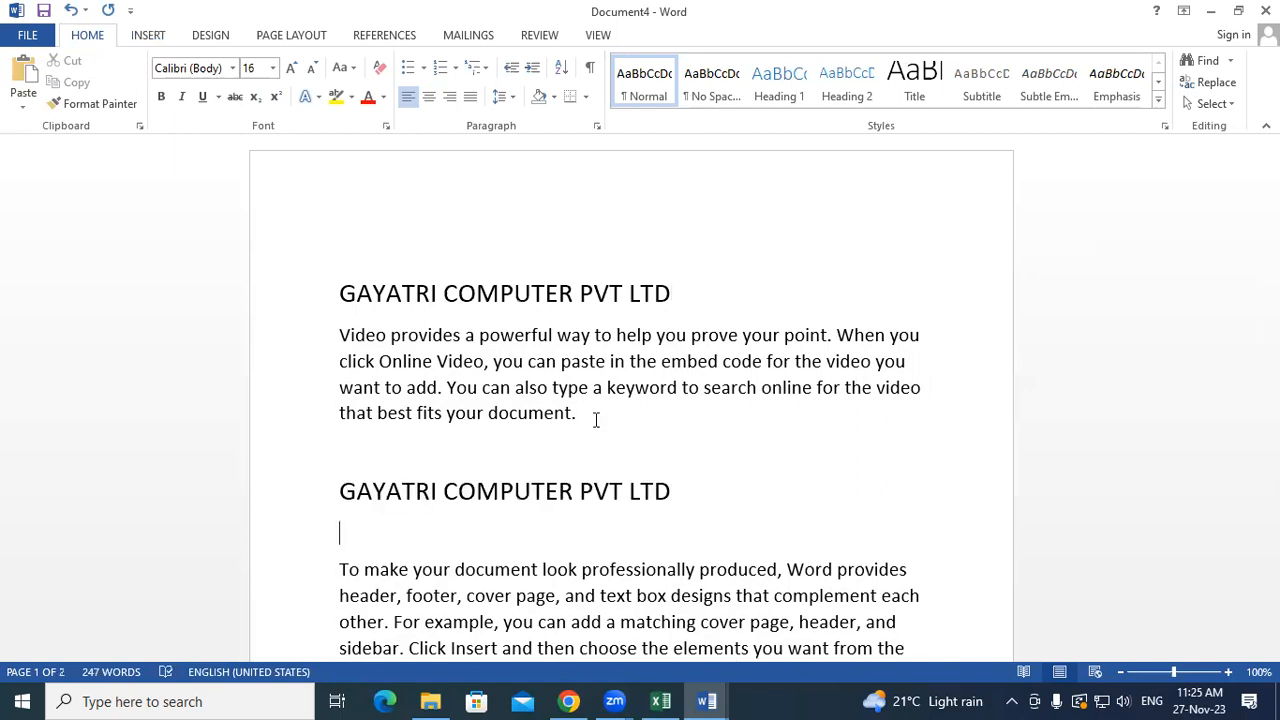
pyautogui.press('BackSpace')
# - Add the same GAYATRI COMPUTER PVT LTD AutoText heading above the third paragraph
pyautogui.scroll(-3, 596, 420)
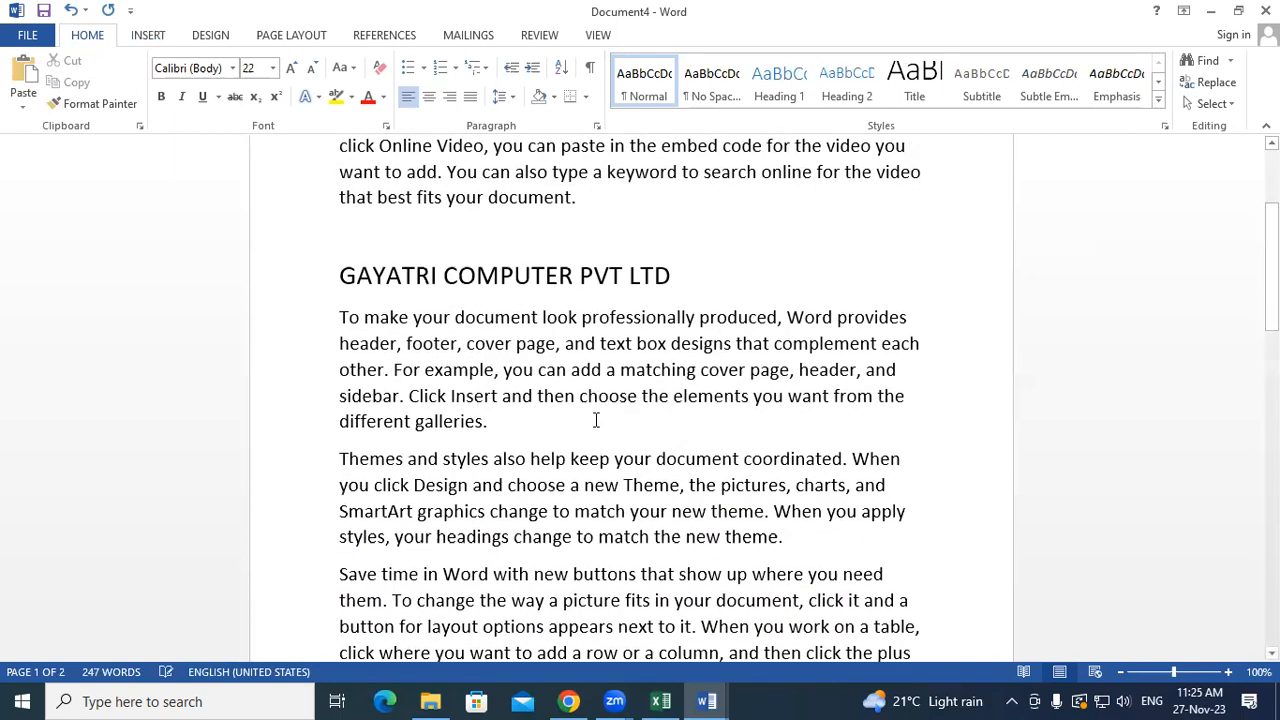
pyautogui.click(596, 420)
pyautogui.press('Return')
pyautogui.press('Return')
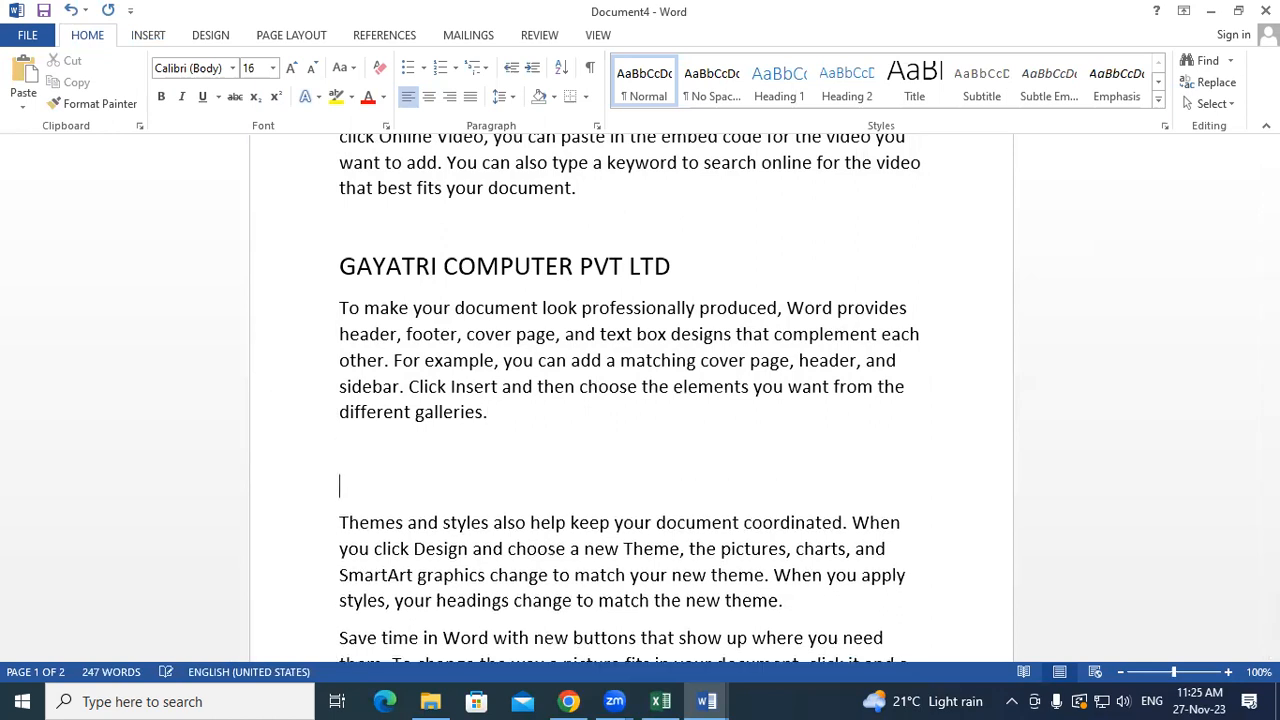
pyautogui.write('gaya')
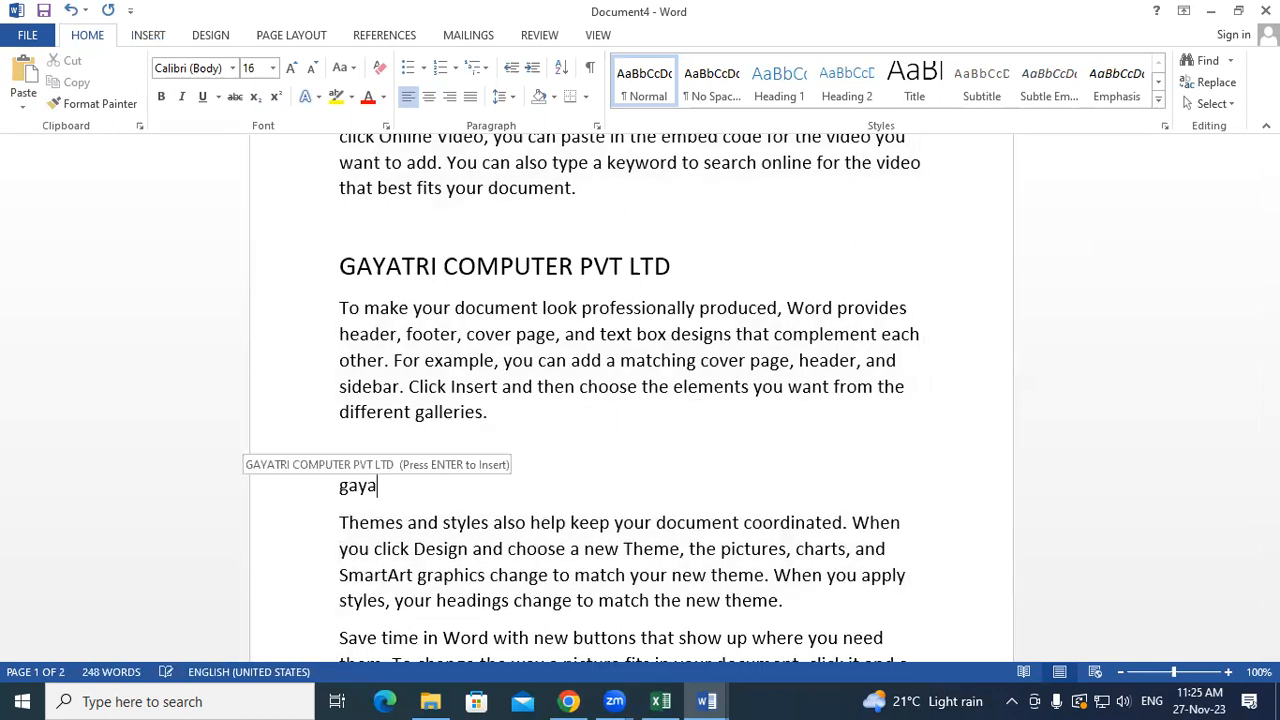
pyautogui.press('Return')
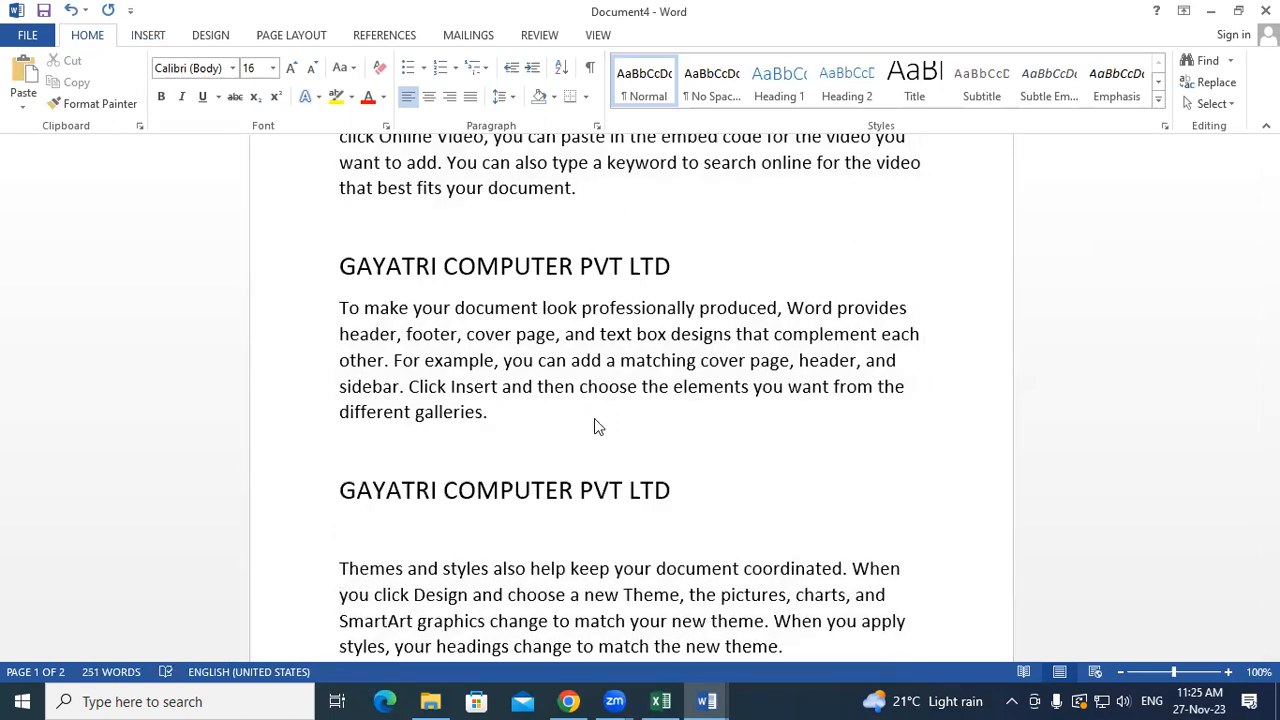
pyautogui.press('BackSpace')
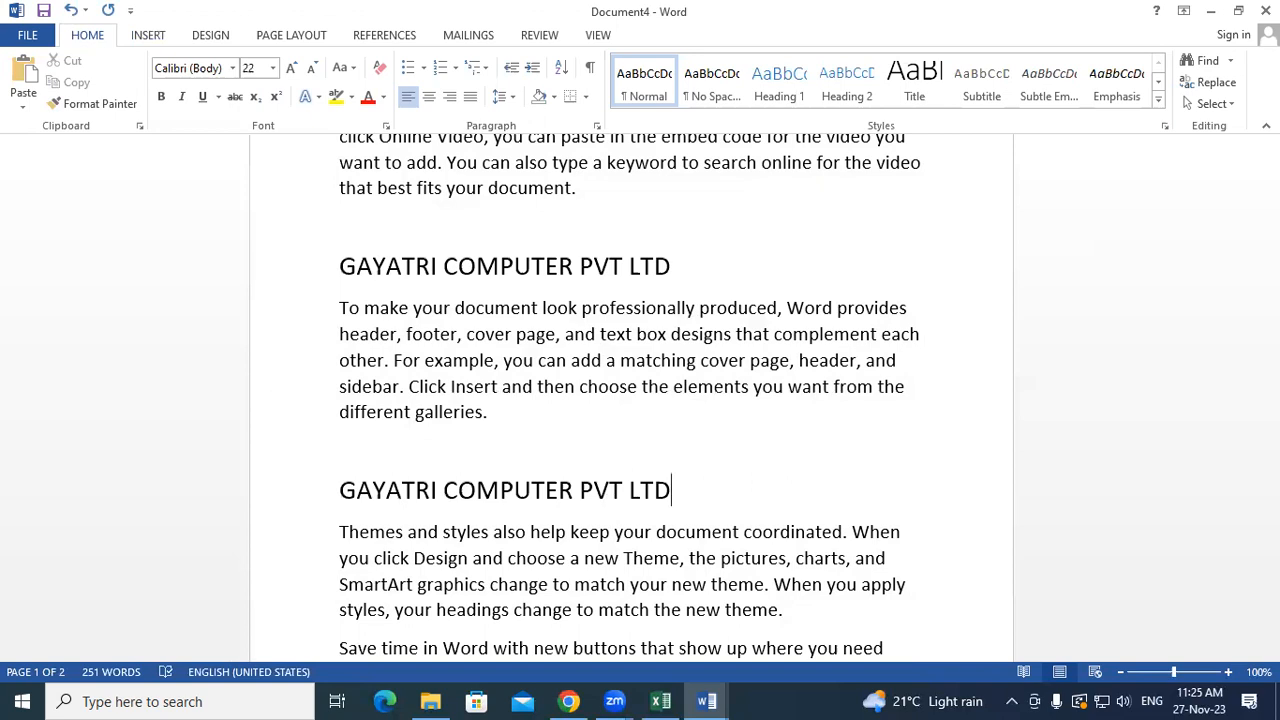
pyautogui.scroll(3, 630, 400)
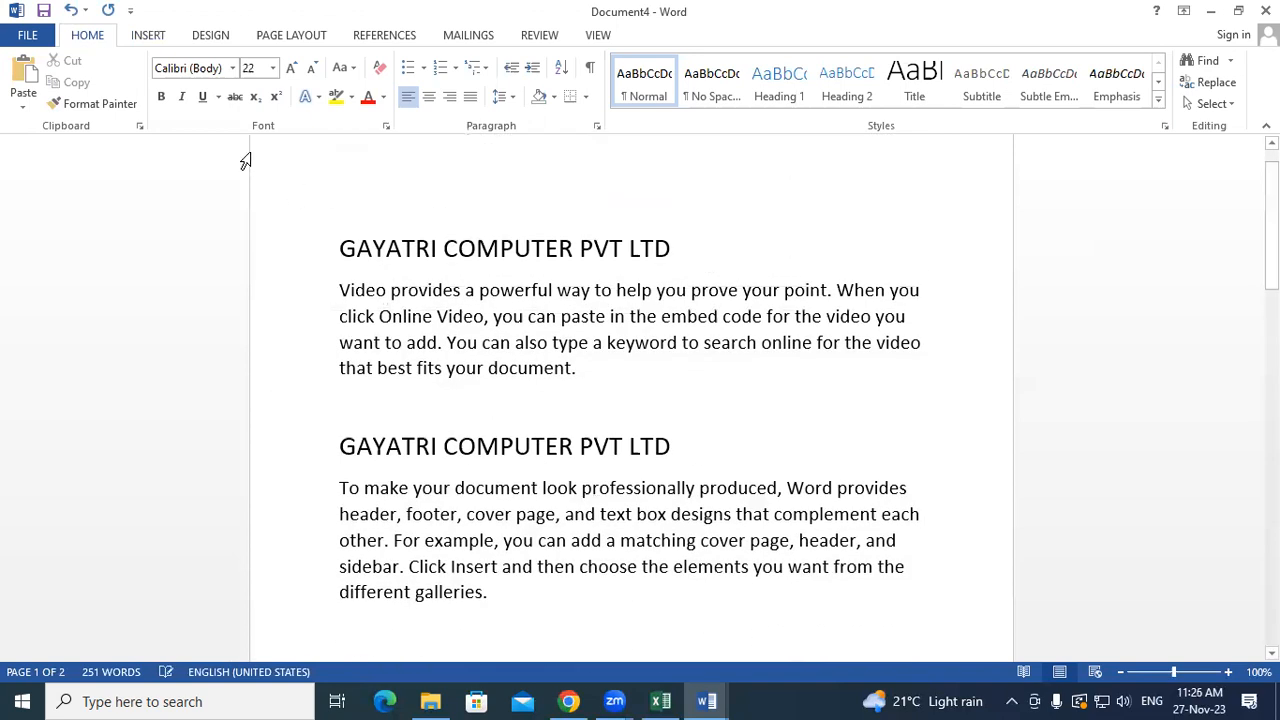
# - Select all the text in Document4 and delete it, leaving an empty page
pyautogui.click(163, 42)
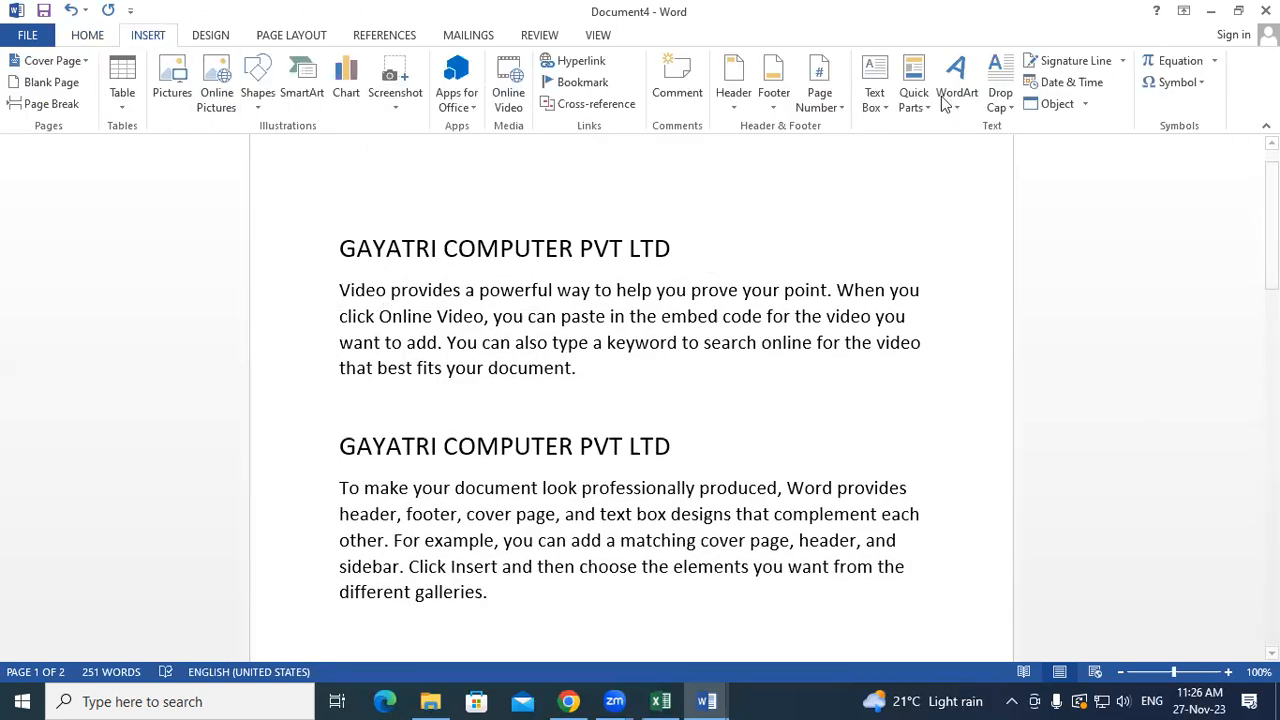
pyautogui.click(912, 98)
pyautogui.moveTo(965, 150)
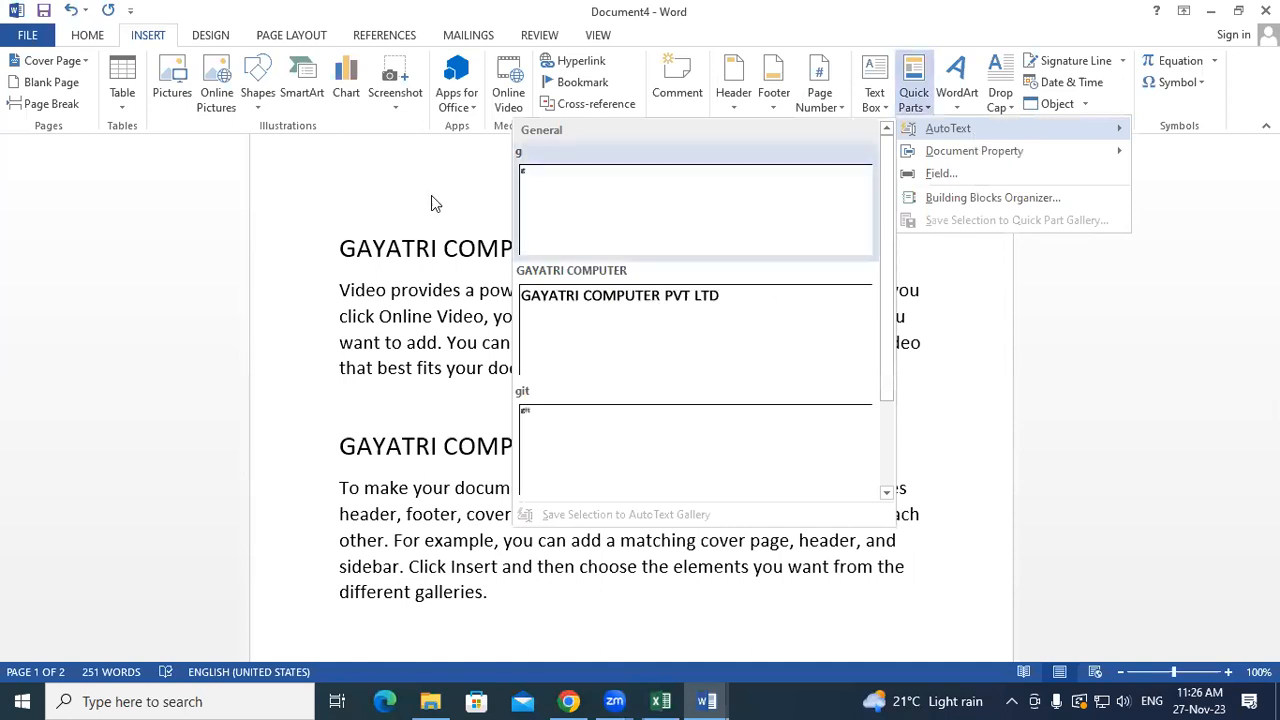
pyautogui.click(366, 318)
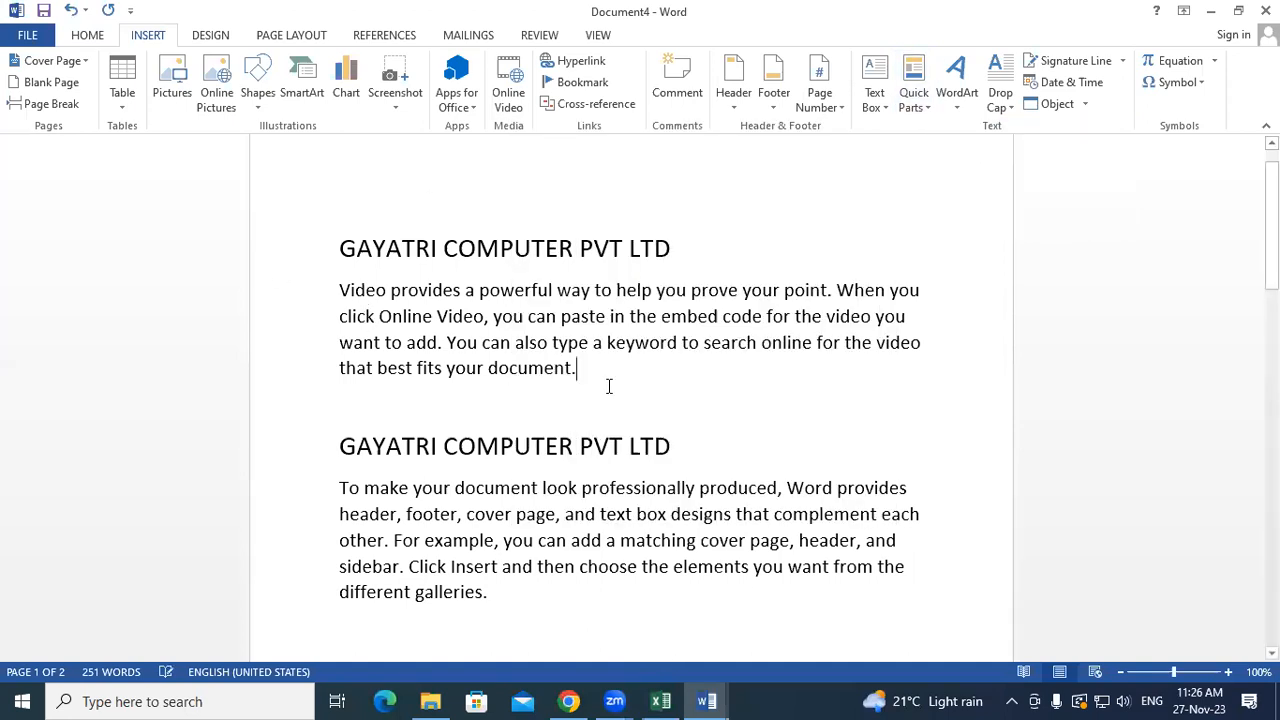
pyautogui.press('Return')
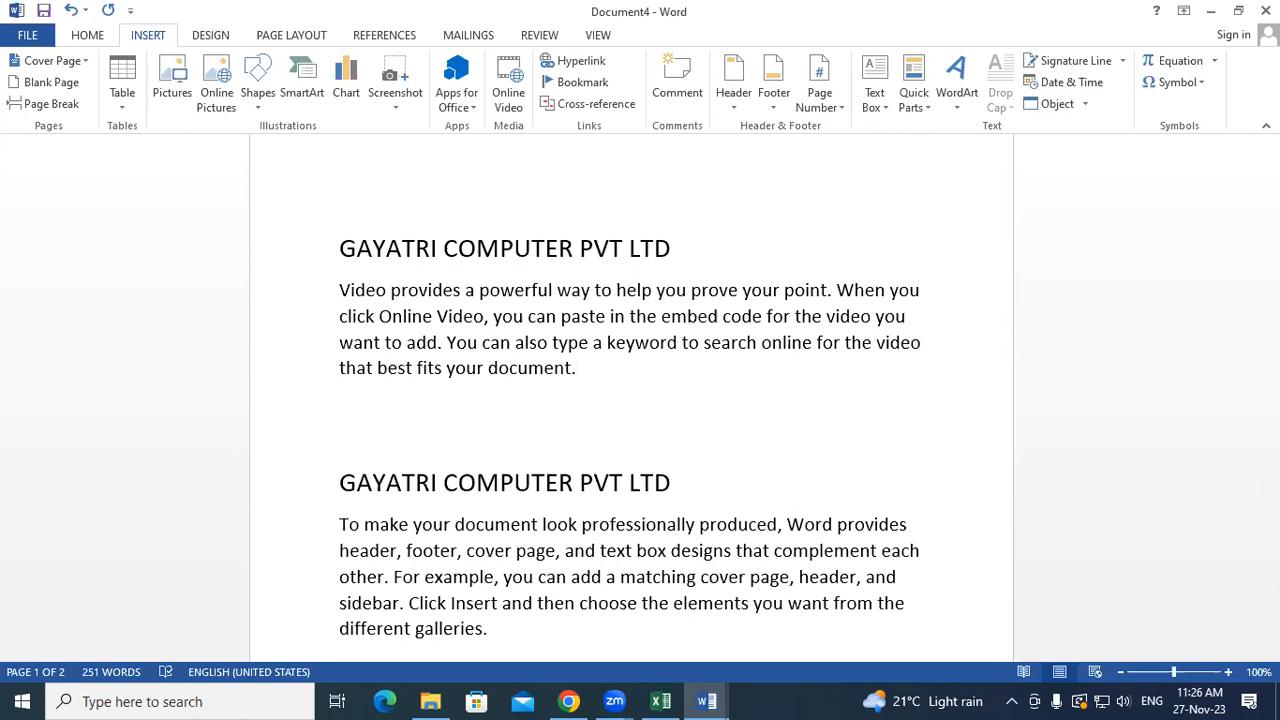
pyautogui.hotkey('ctrl', 'a')
pyautogui.press('Delete')
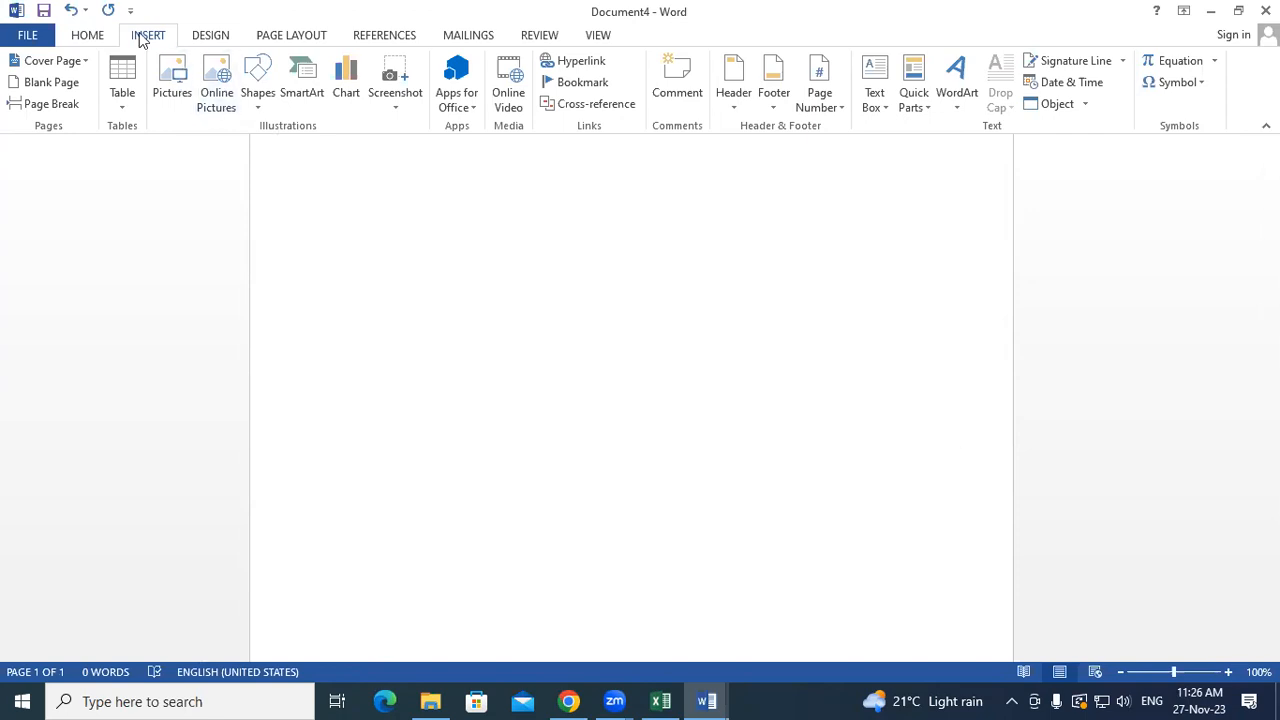
# - Insert the MM Mickey Mouse picture from the Music folder
pyautogui.click(163, 93)
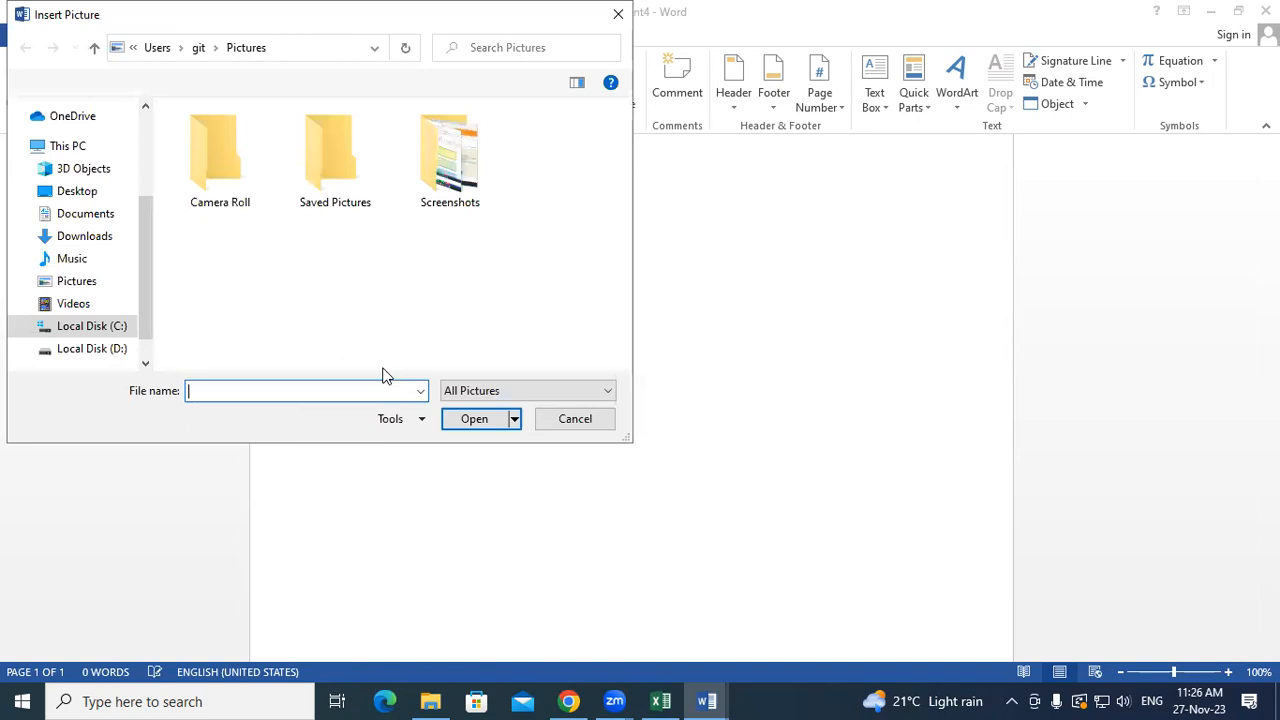
pyautogui.click(70, 259)
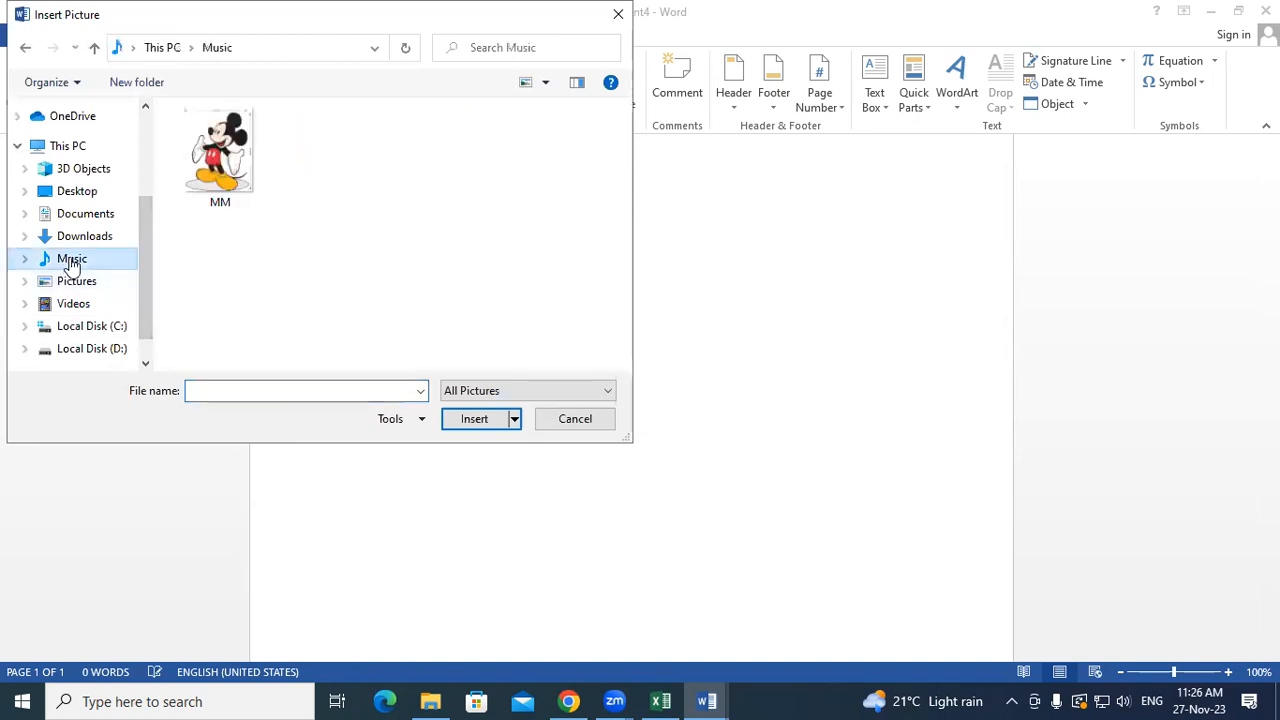
pyautogui.click(220, 155)
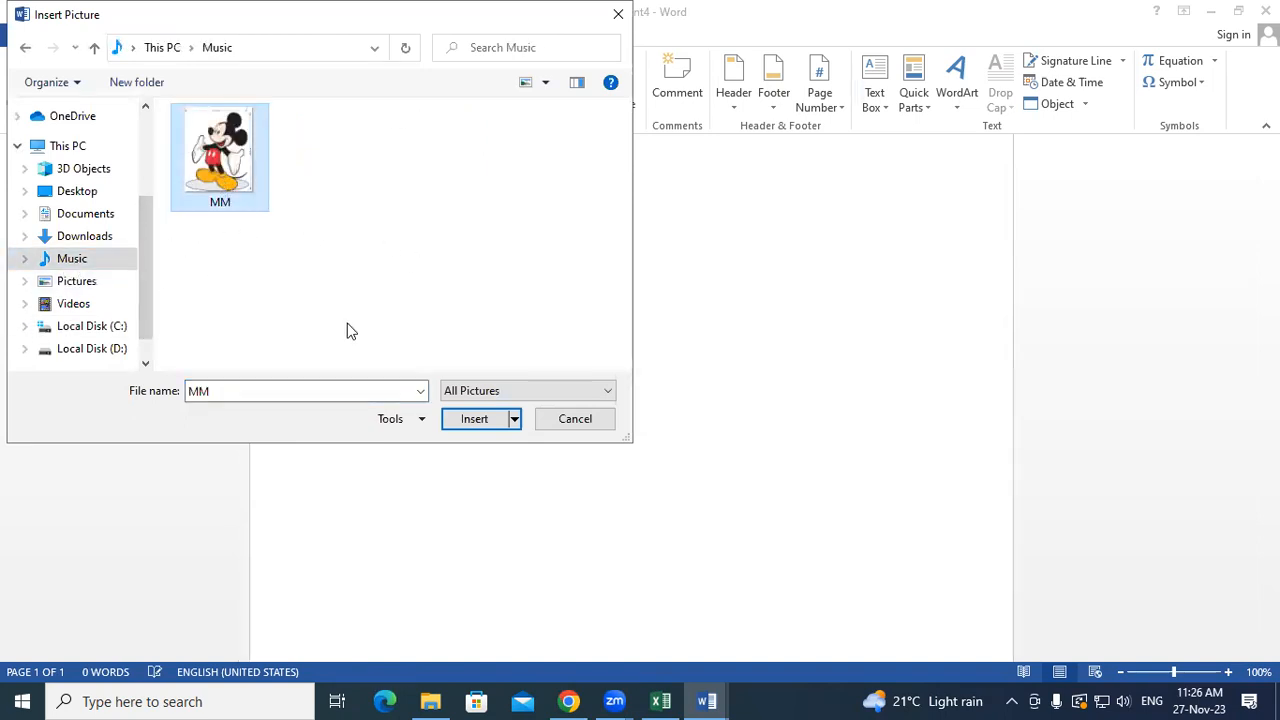
pyautogui.click(474, 419)
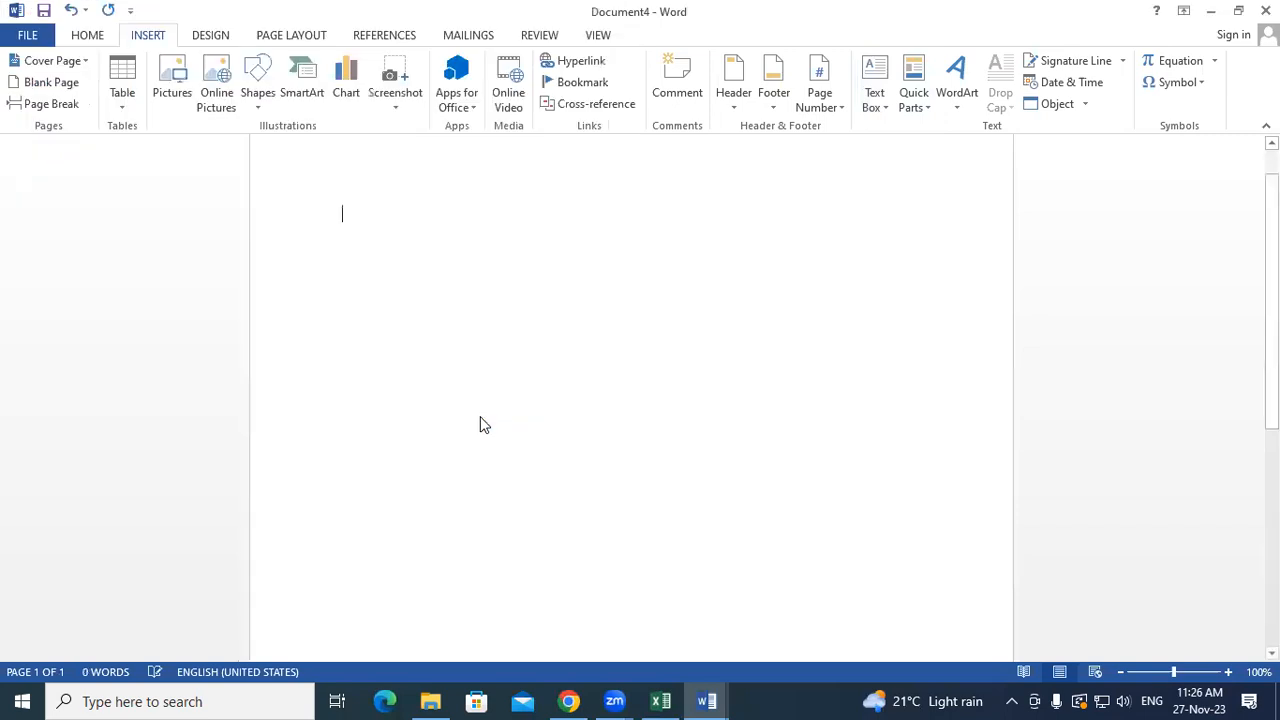
# - Shrink the picture by its handles to about 2.22" by 1.84"
pyautogui.scroll(-7, 479, 418)
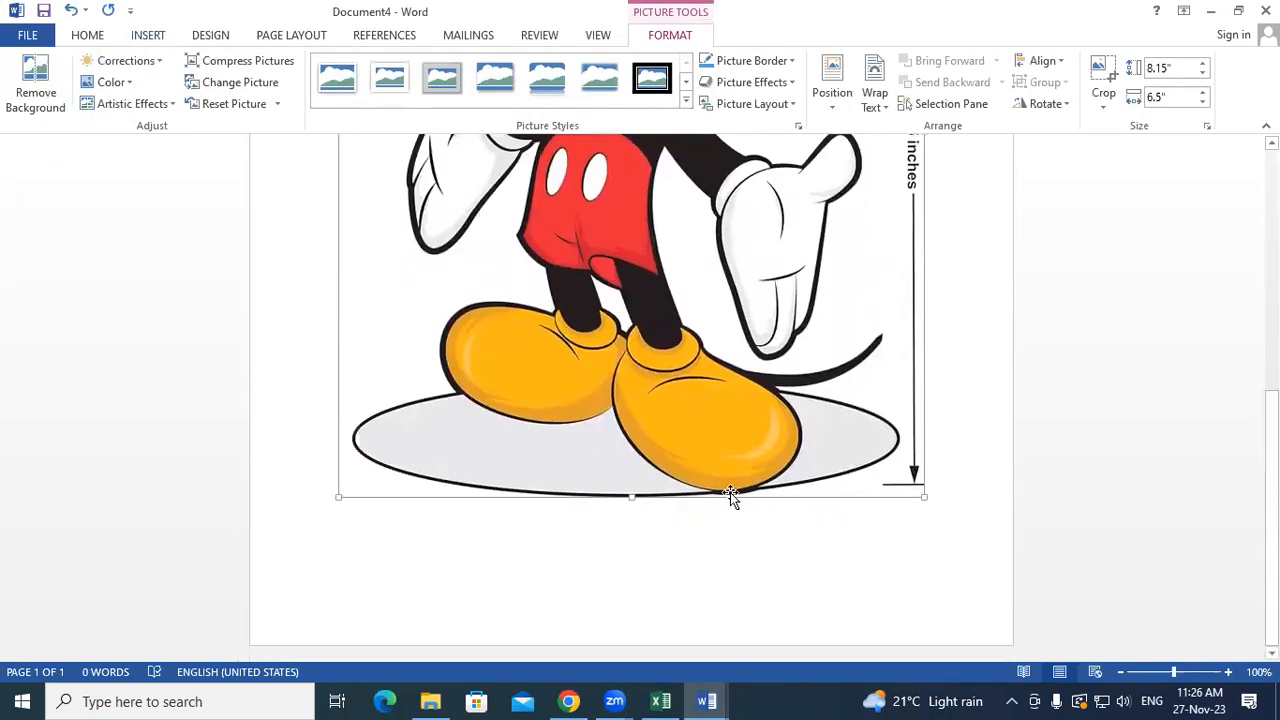
pyautogui.moveTo(920, 495); pyautogui.dragTo(617, 194)
pyautogui.scroll(-2, 610, 400)
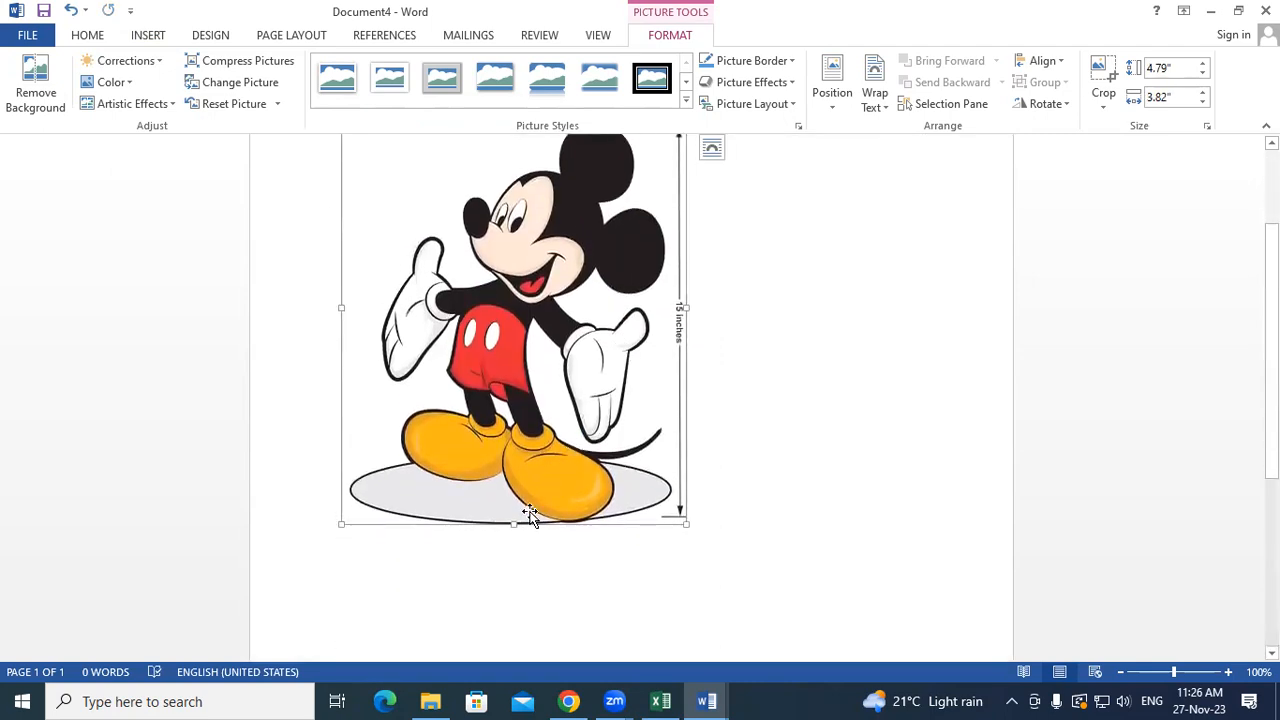
pyautogui.moveTo(514, 481); pyautogui.dragTo(560, 320)
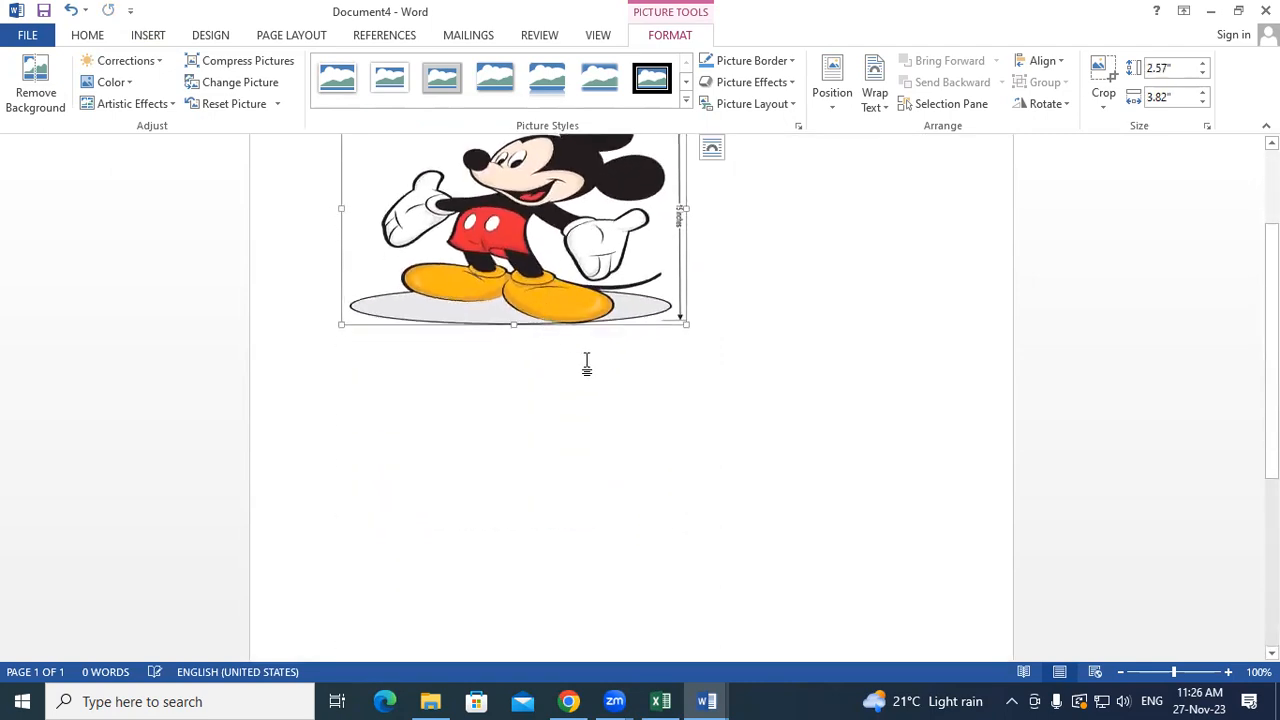
pyautogui.scroll(1, 630, 400)
pyautogui.moveTo(686, 298); pyautogui.dragTo(534, 285)
pyautogui.moveTo(531, 412); pyautogui.dragTo(508, 345)
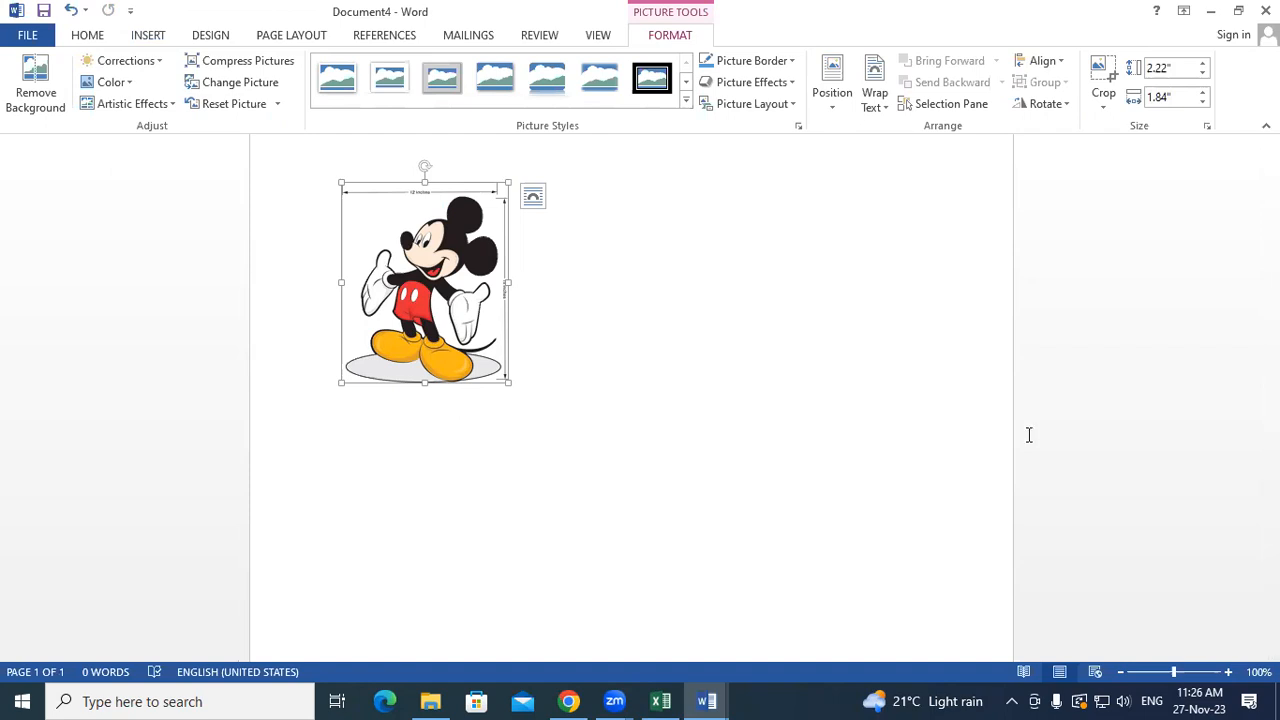
# - Save the Mickey picture to the AutoText gallery as 'cartoon', then delete it from the page
pyautogui.click(164, 34)
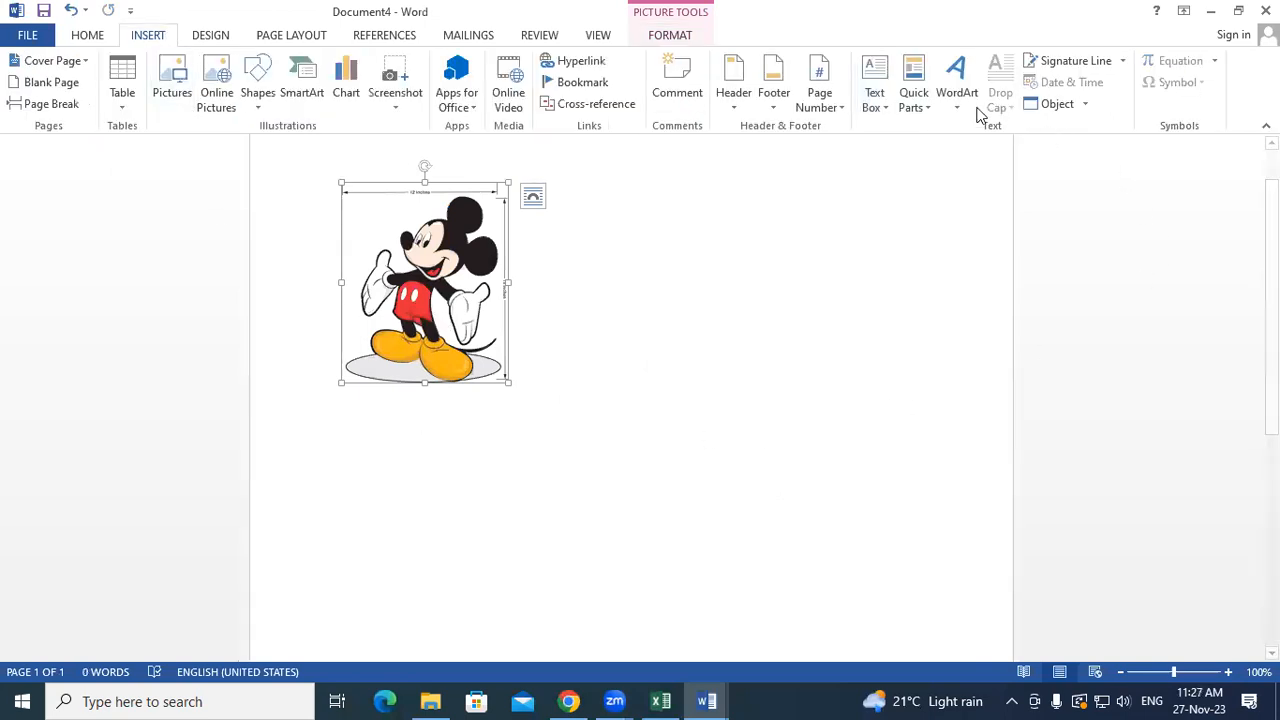
pyautogui.click(925, 104)
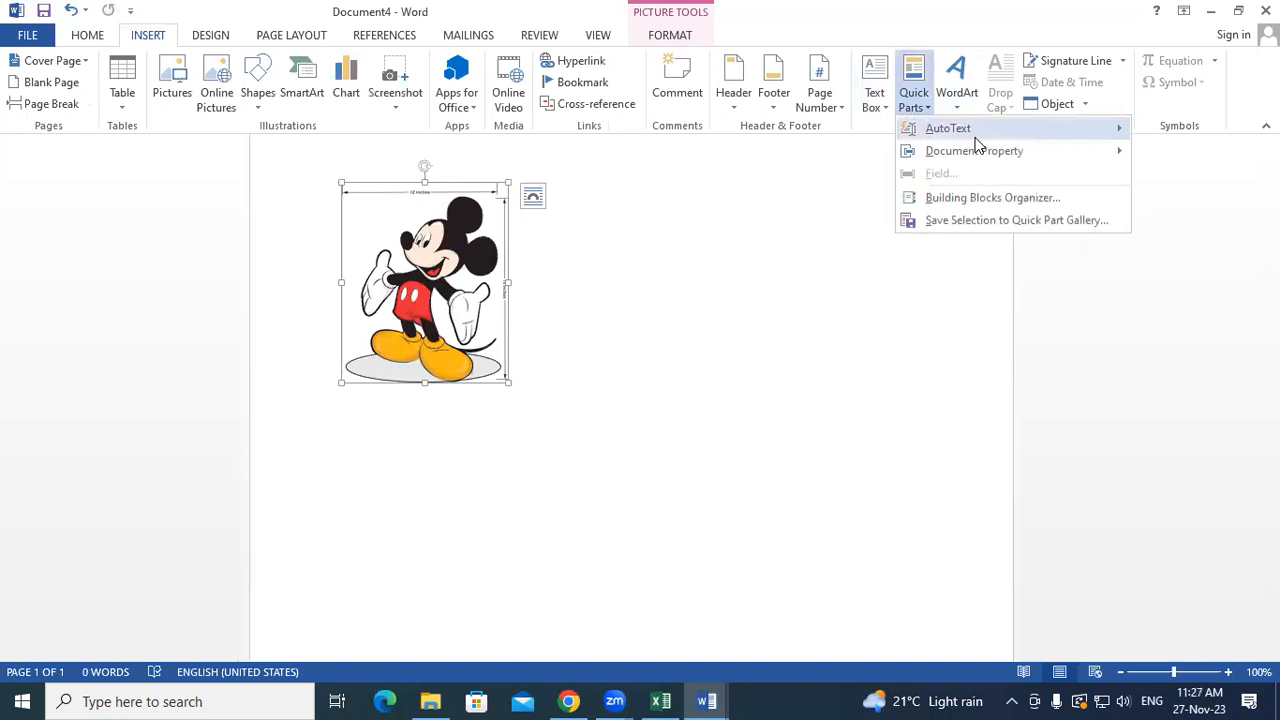
pyautogui.moveTo(977, 140)
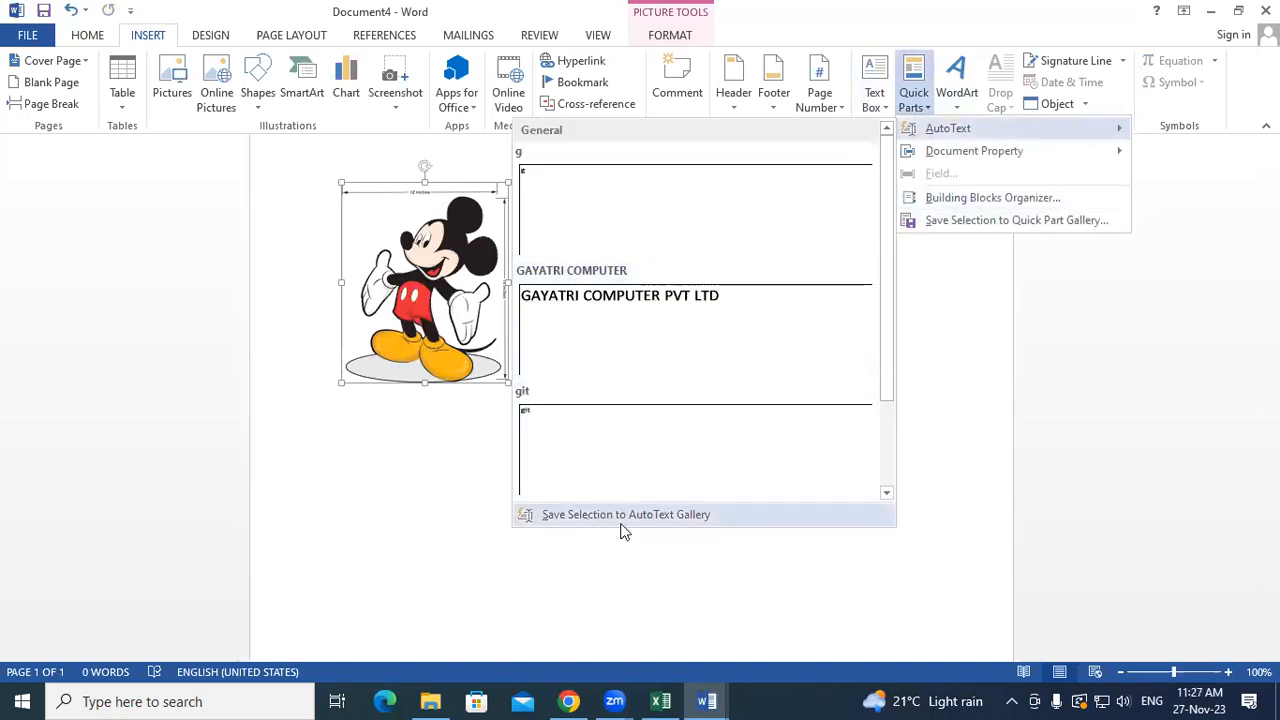
pyautogui.click(703, 514)
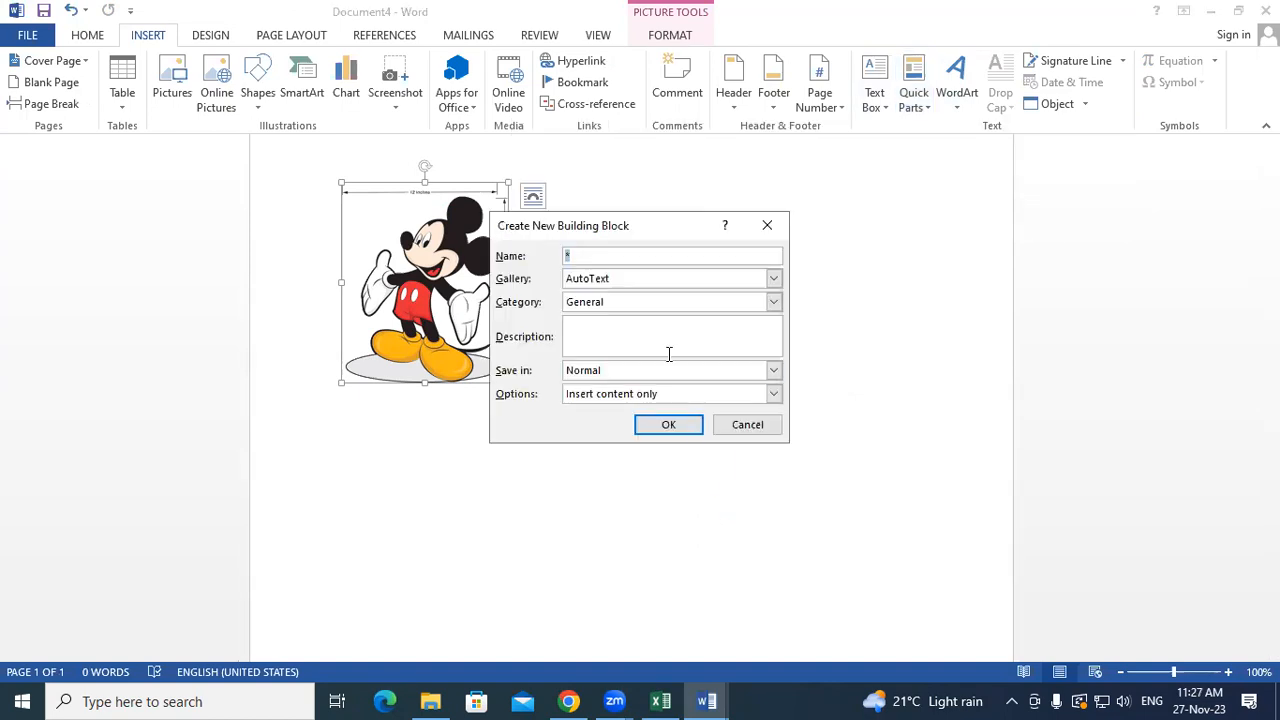
pyautogui.write('cartt')
pyautogui.press('BackSpace')
pyautogui.write('oon')
pyautogui.click(673, 424)
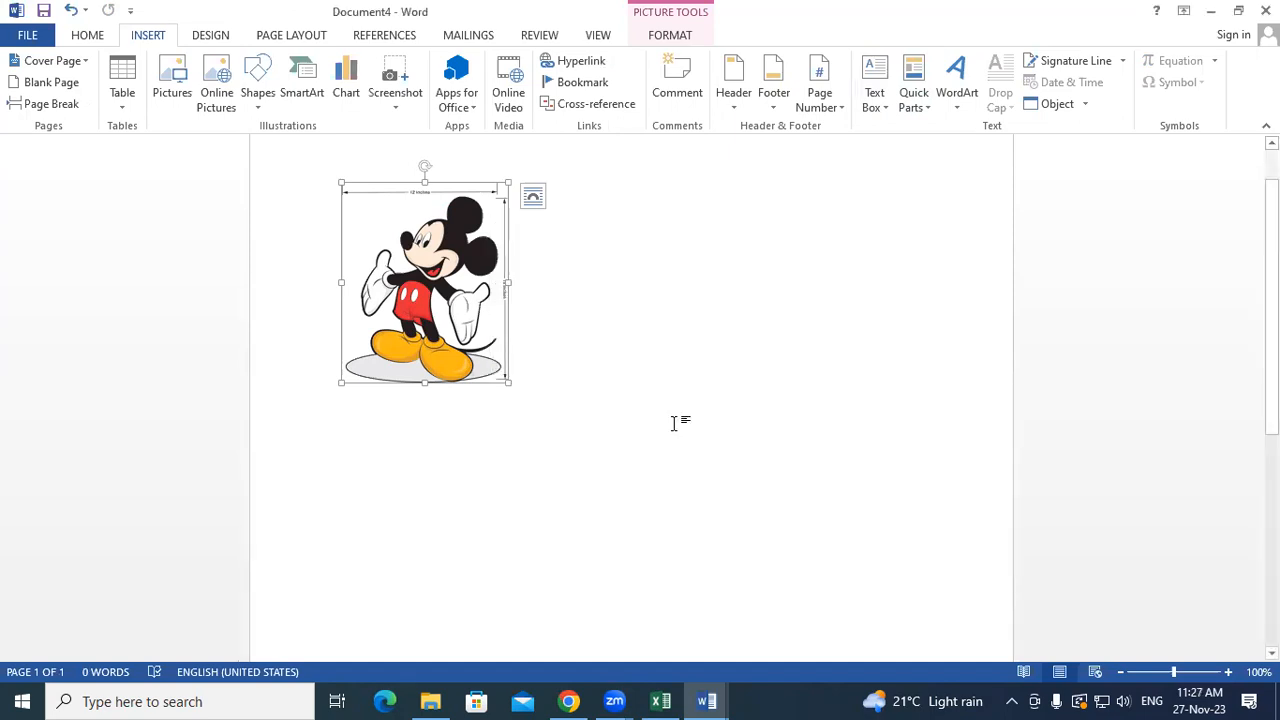
pyautogui.press('Delete')
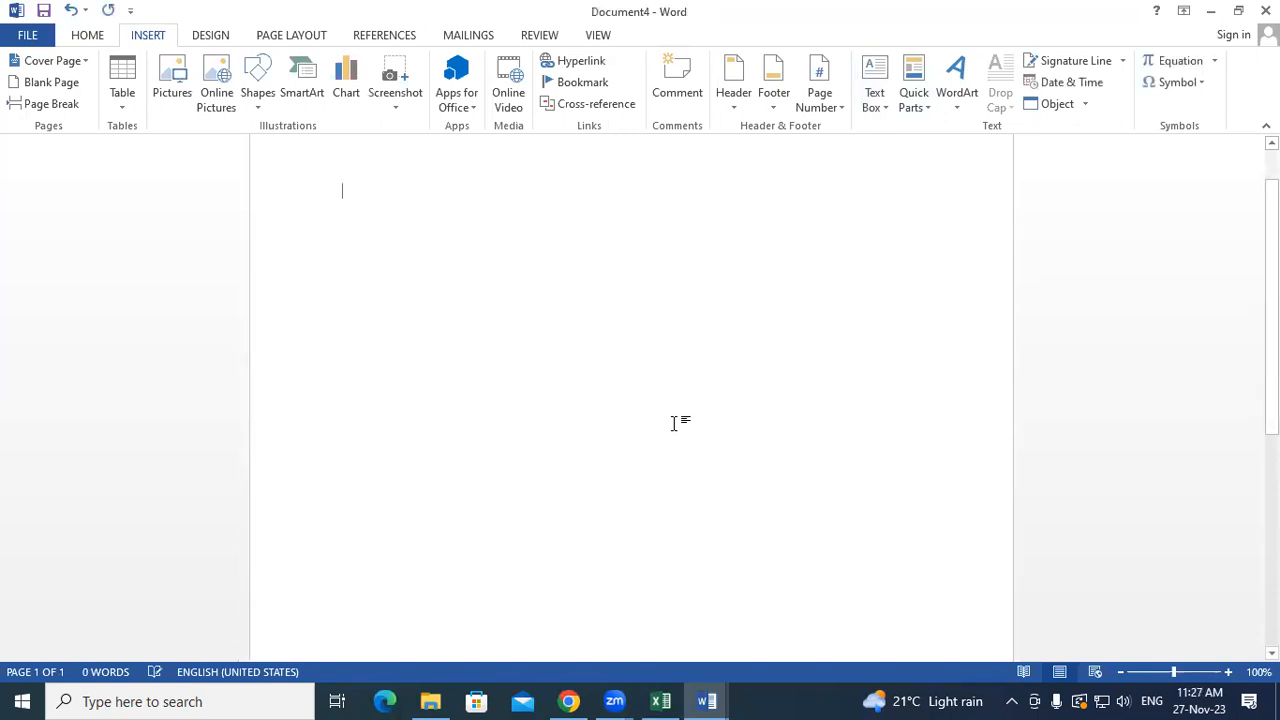
# - Generate sample paragraphs with =rand() and add empty lines after the first paragraph
pyautogui.write('=ran')
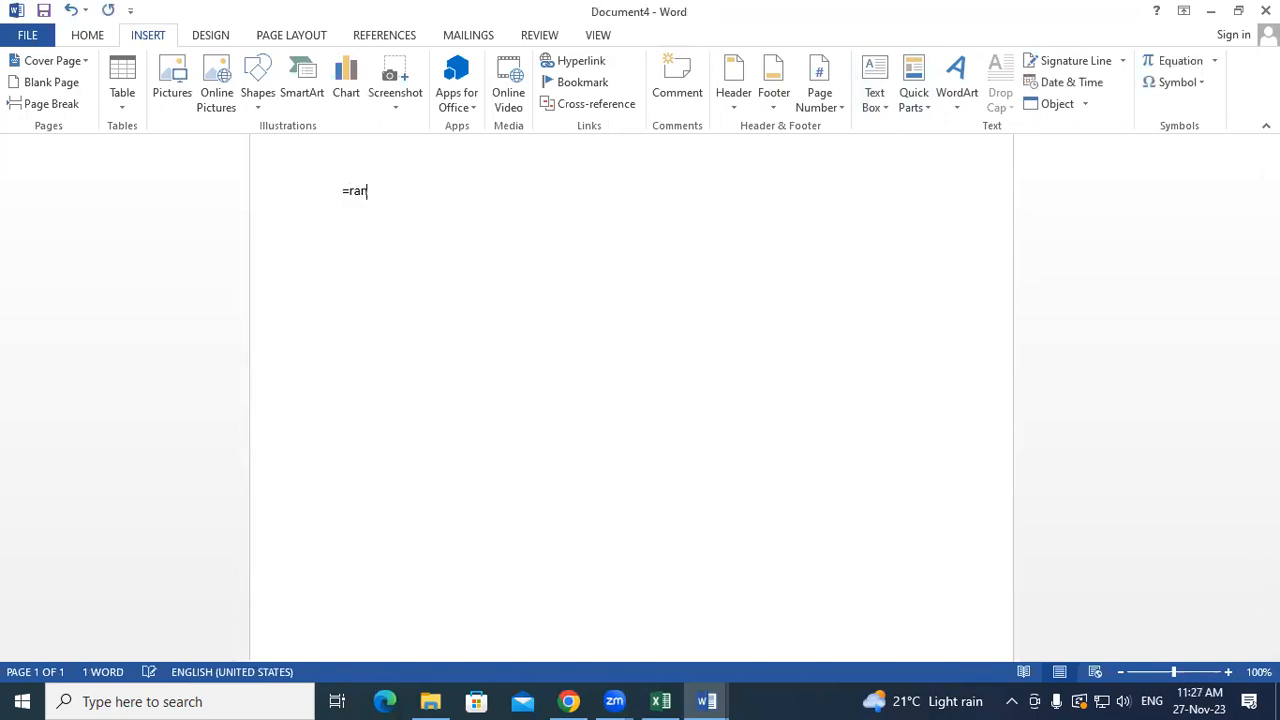
pyautogui.write('d()')
pyautogui.press('Return')
pyautogui.click(611, 234)
pyautogui.press('Return')
pyautogui.press('Return')
pyautogui.press('Return')
pyautogui.press('Return')
pyautogui.press('Return')
pyautogui.press('Return')
pyautogui.press('Return')
pyautogui.press('Return')
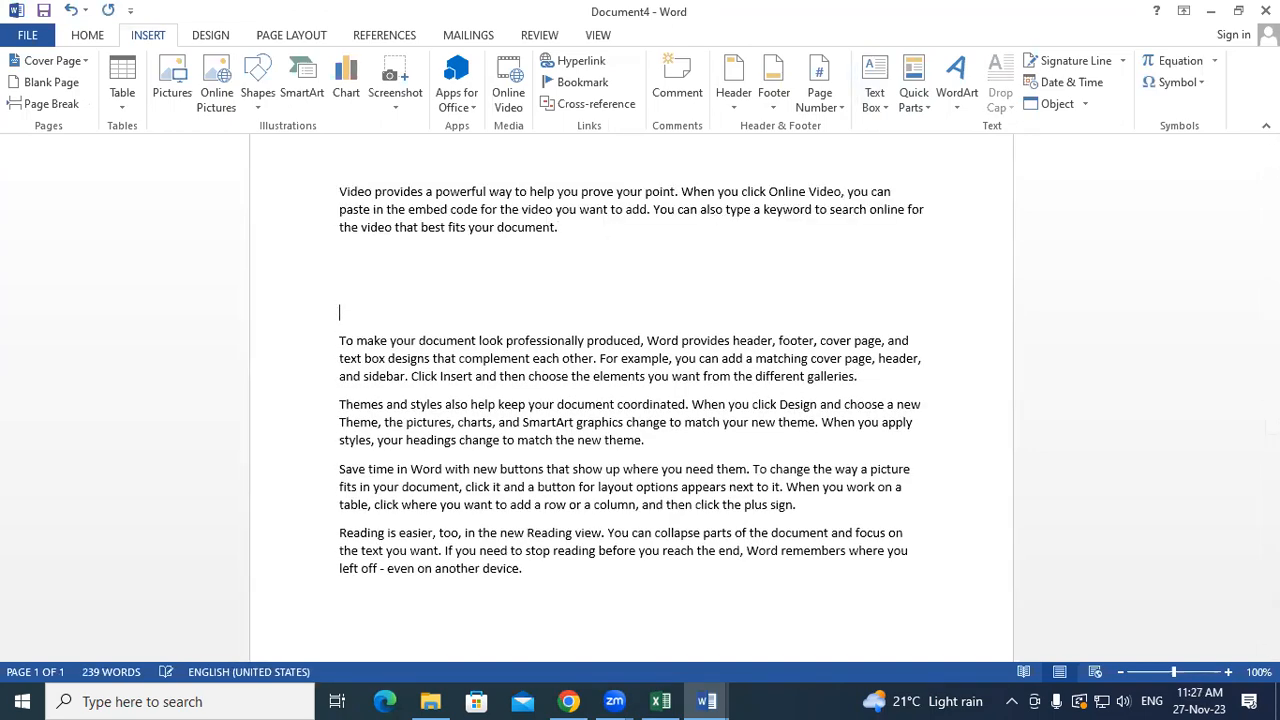
# - Type 'cart' on the empty line below the first paragraph, then erase it
pyautogui.click(365, 260)
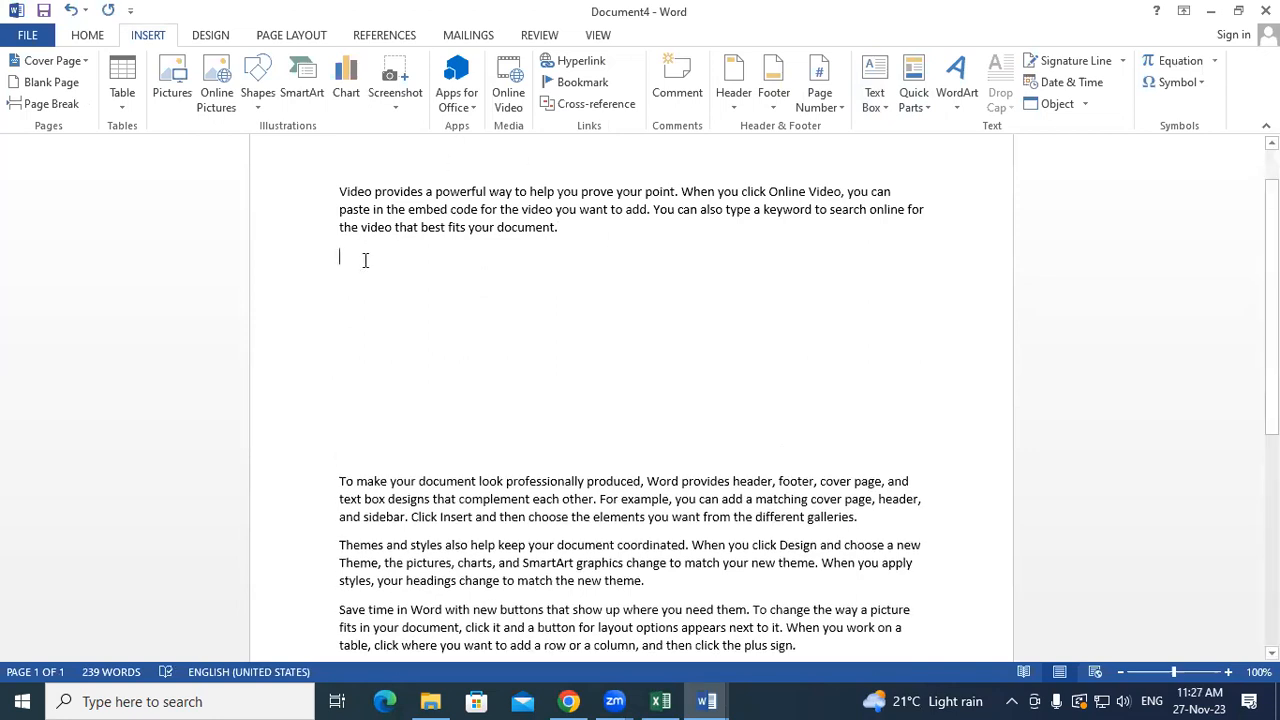
pyautogui.write('car')
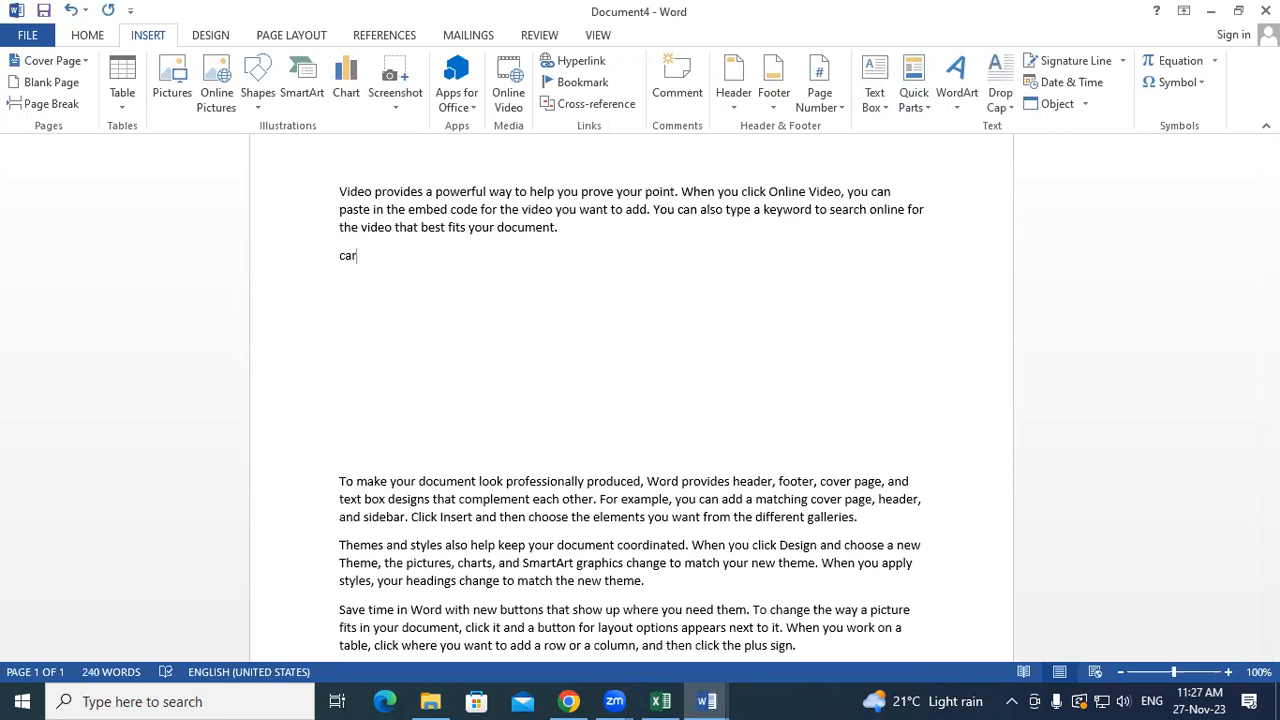
pyautogui.write('t')
pyautogui.press('Return')
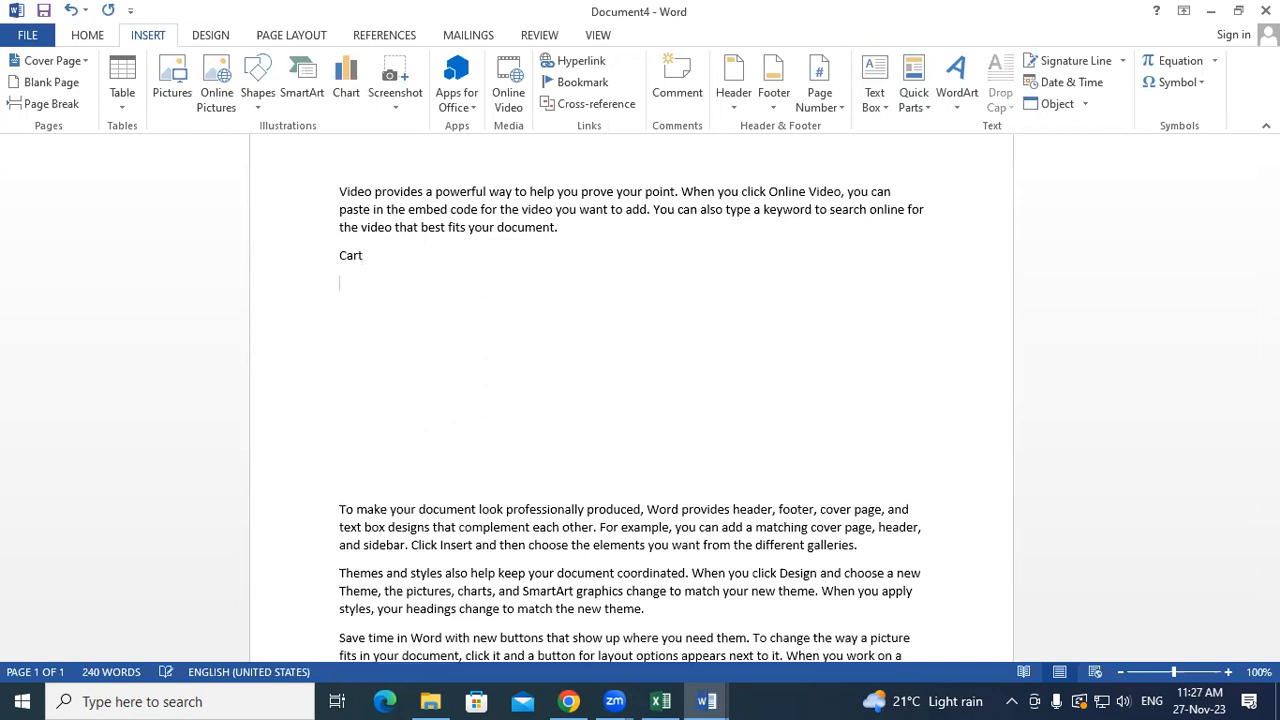
pyautogui.press('BackSpace')
pyautogui.press('BackSpace')
pyautogui.press('BackSpace')
pyautogui.press('BackSpace')
pyautogui.press('BackSpace')
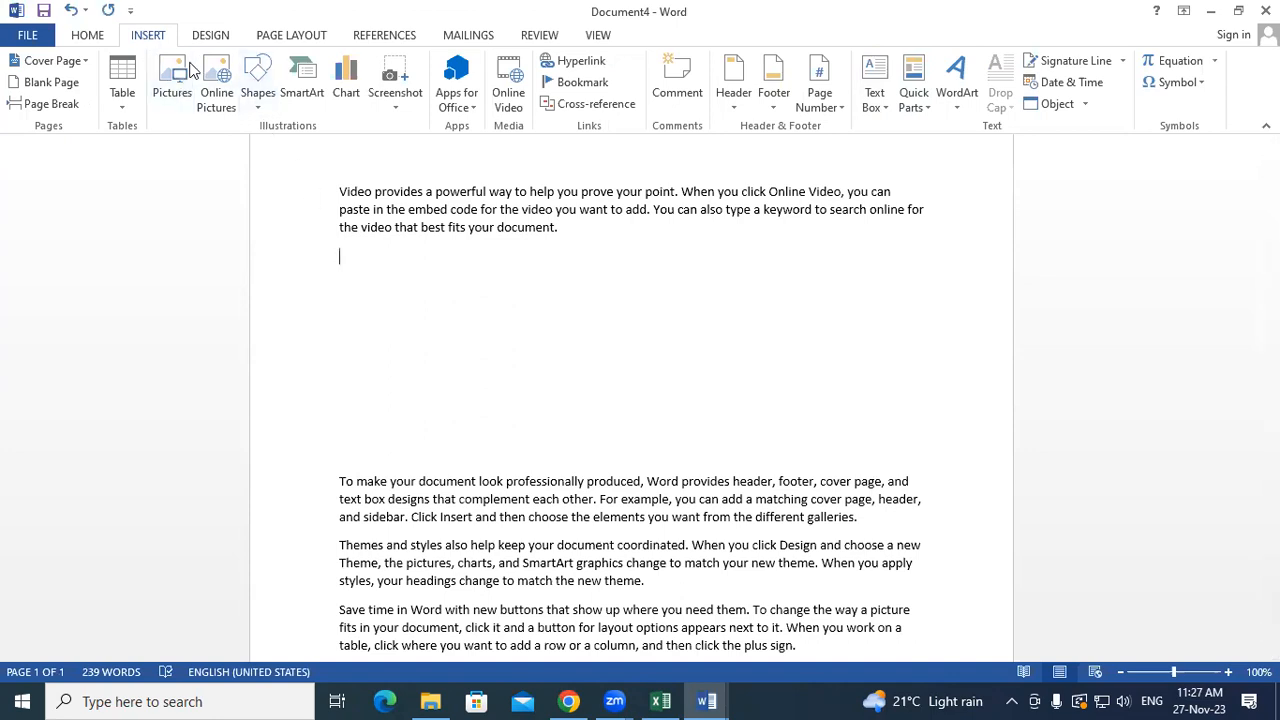
# - Insert the saved cartoon AutoText picture below the first paragraph and remove the empty lines above it
pyautogui.click(928, 103)
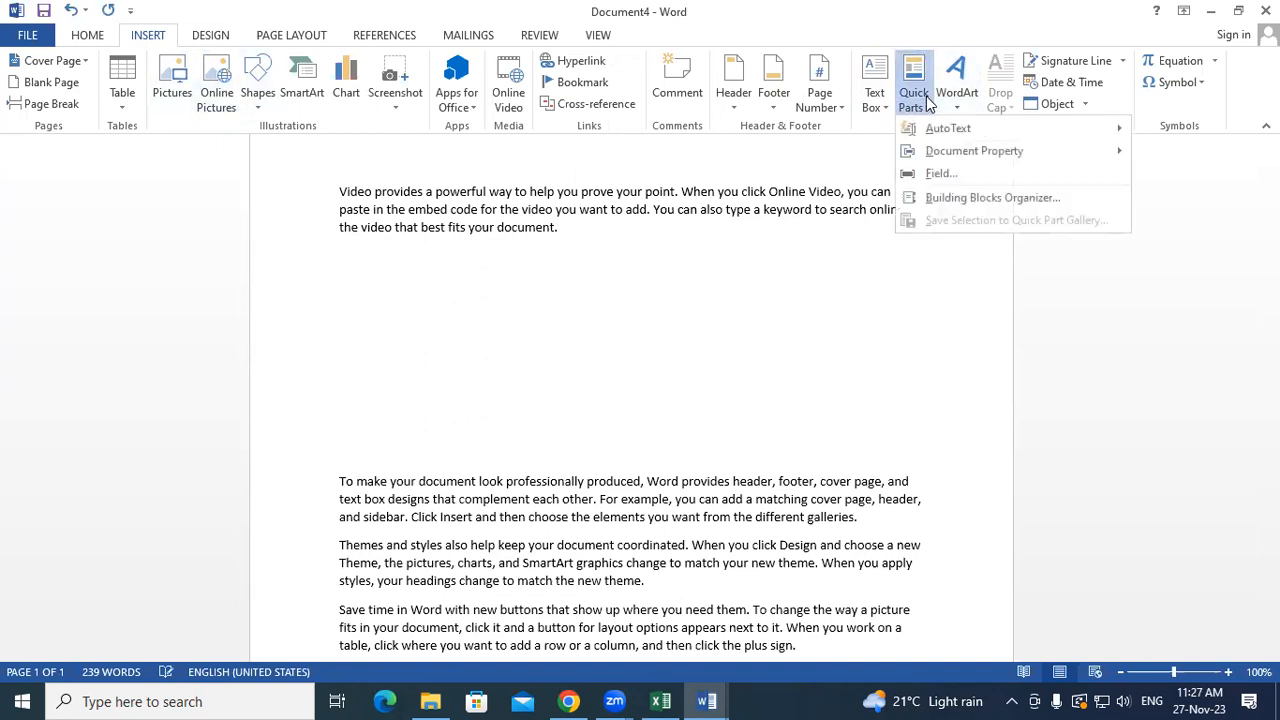
pyautogui.moveTo(960, 130)
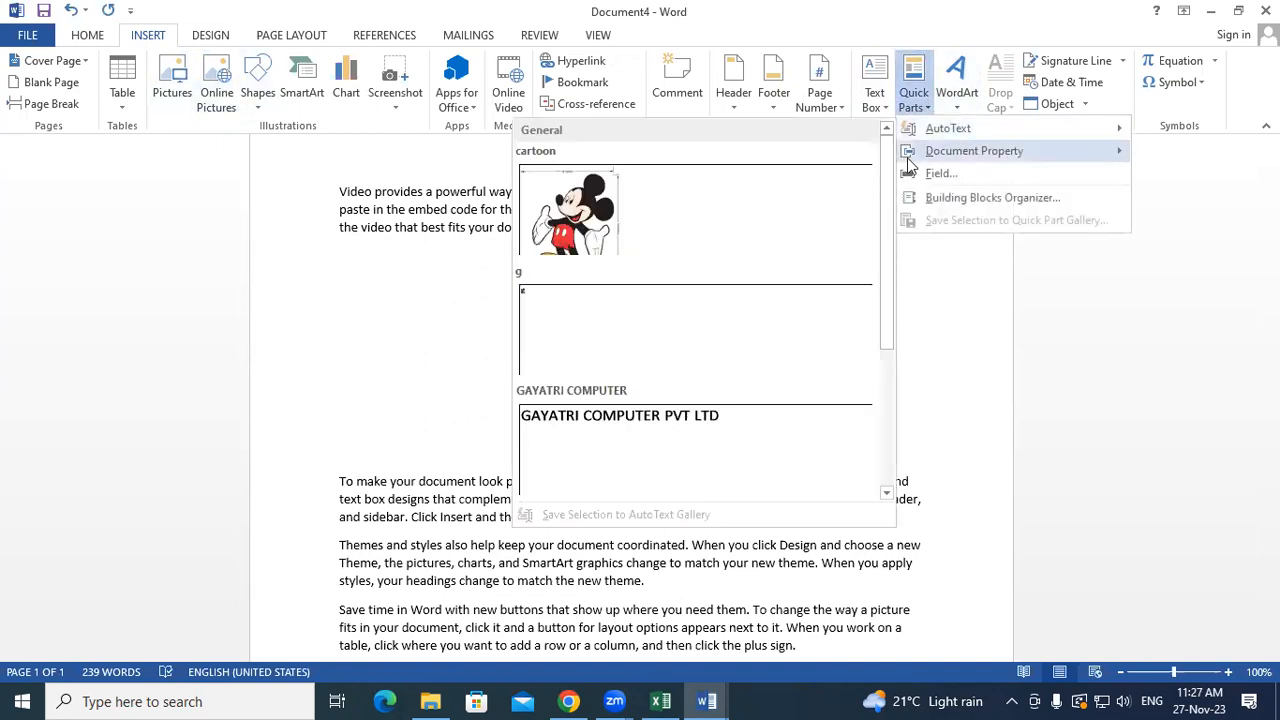
pyautogui.click(593, 213)
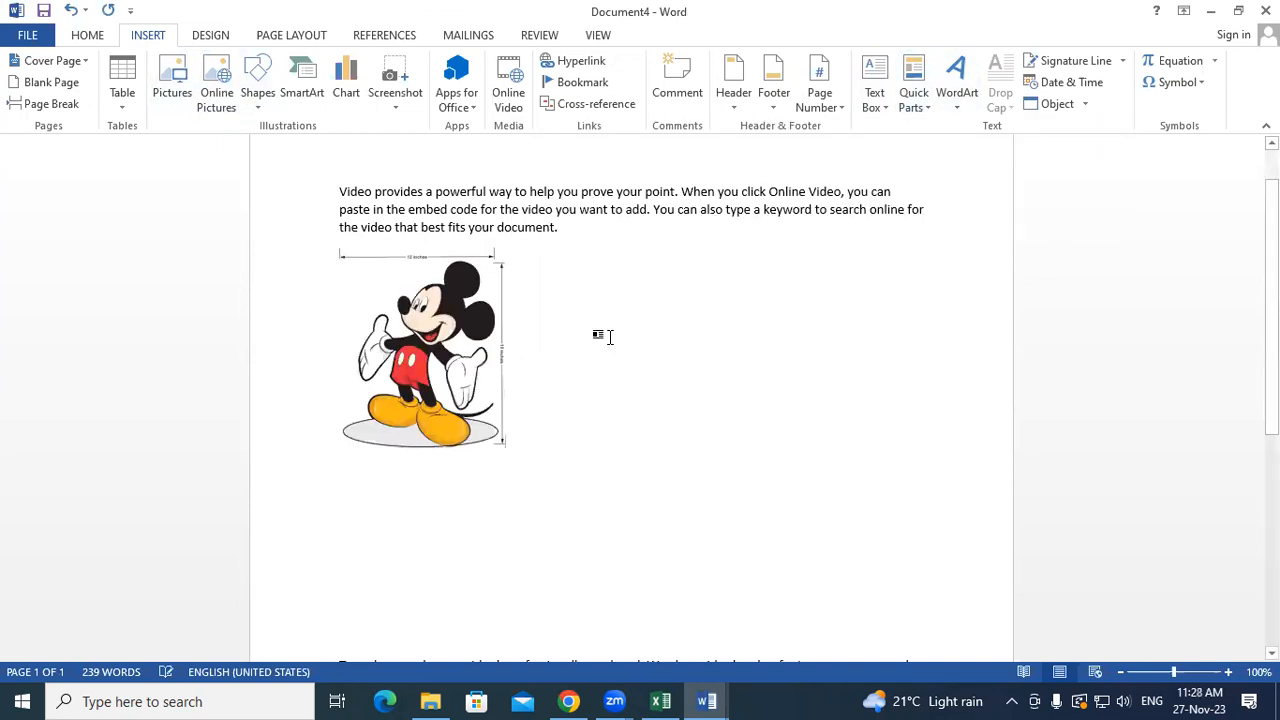
pyautogui.scroll(-5, 603, 374)
pyautogui.click(337, 441)
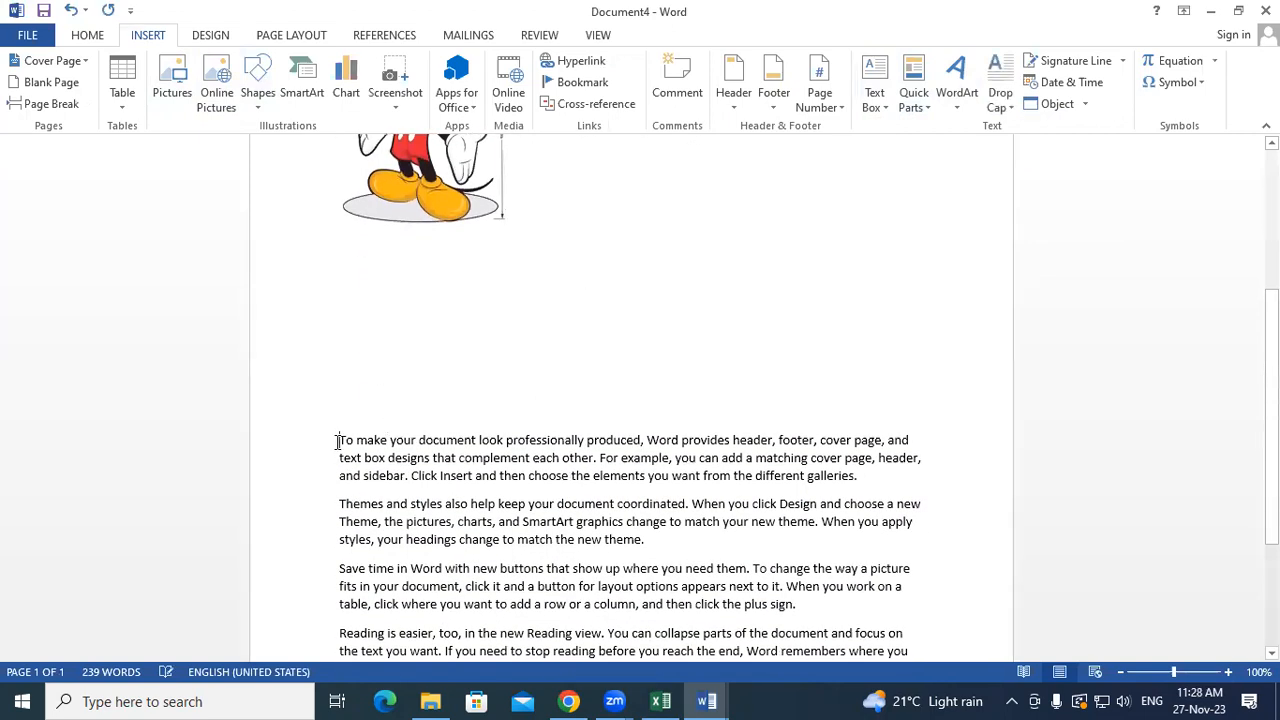
pyautogui.press('BackSpace')
pyautogui.press('BackSpace')
pyautogui.press('BackSpace')
pyautogui.press('BackSpace')
pyautogui.press('BackSpace')
pyautogui.press('BackSpace')
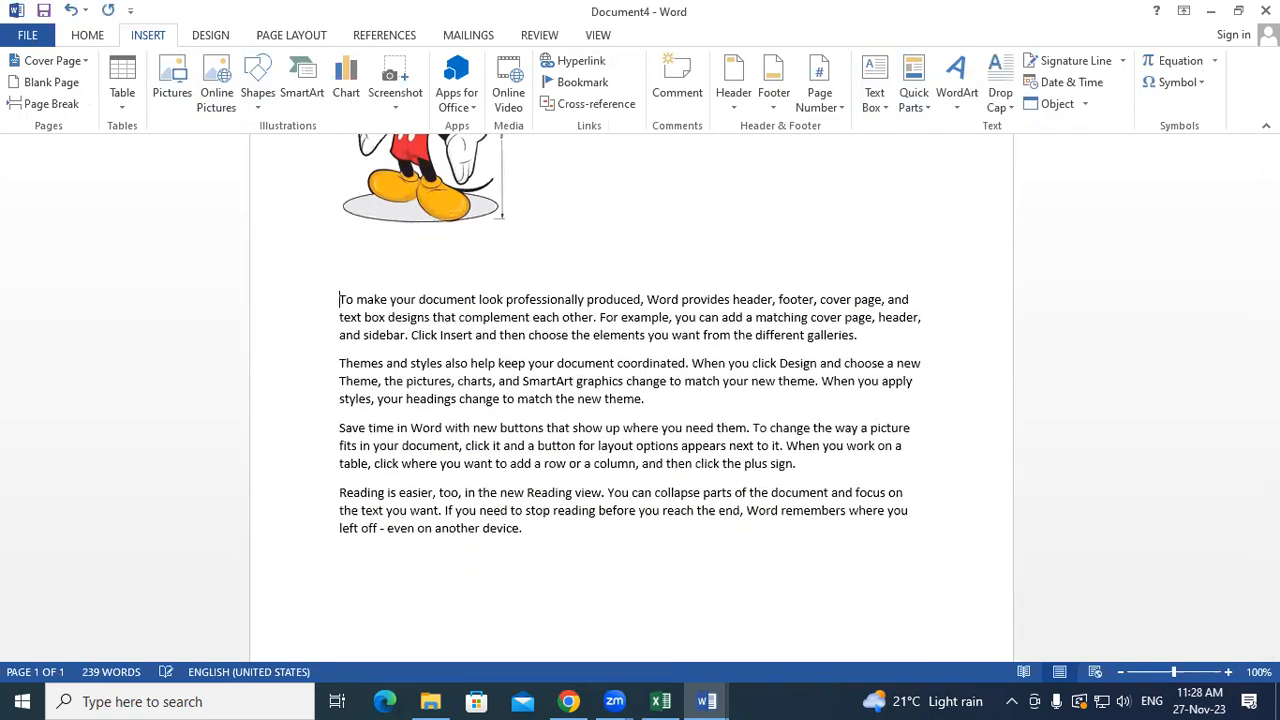
# - Add blank lines after the Themes and styles paragraph and insert the cartoon picture there
pyautogui.click(651, 386)
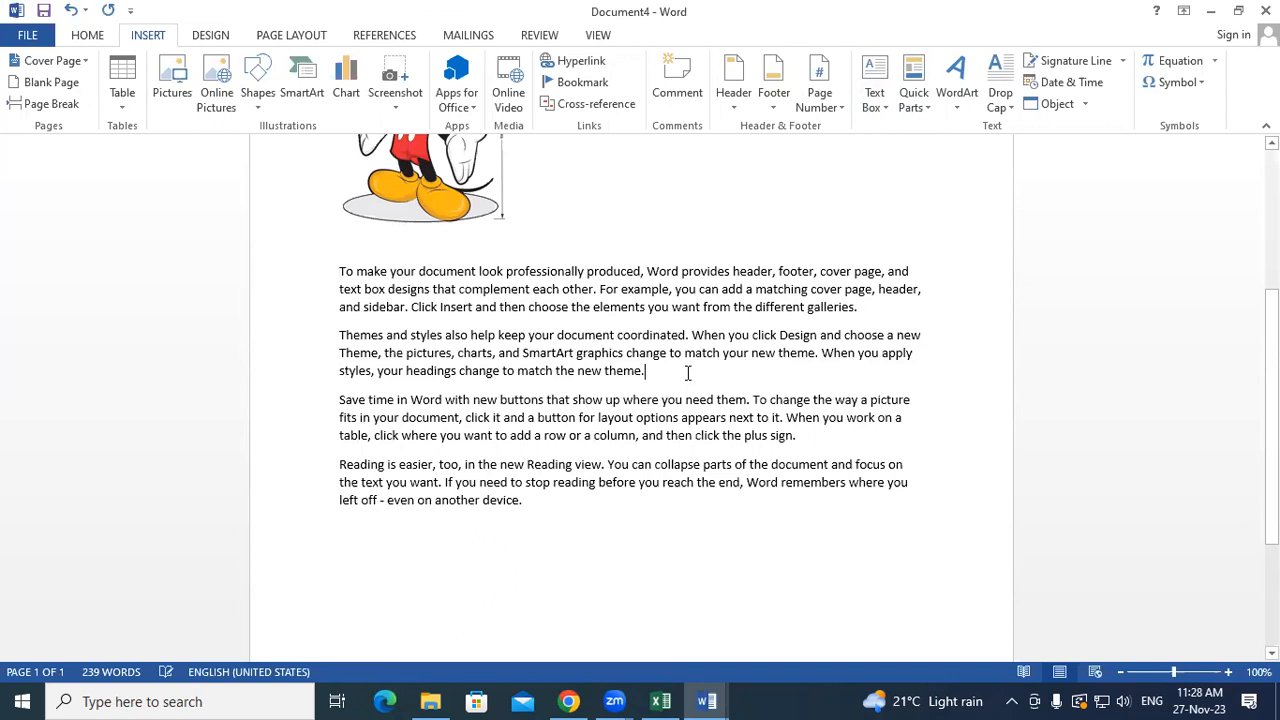
pyautogui.press('Return')
pyautogui.press('Return')
pyautogui.press('Return')
pyautogui.press('Return')
pyautogui.press('Return')
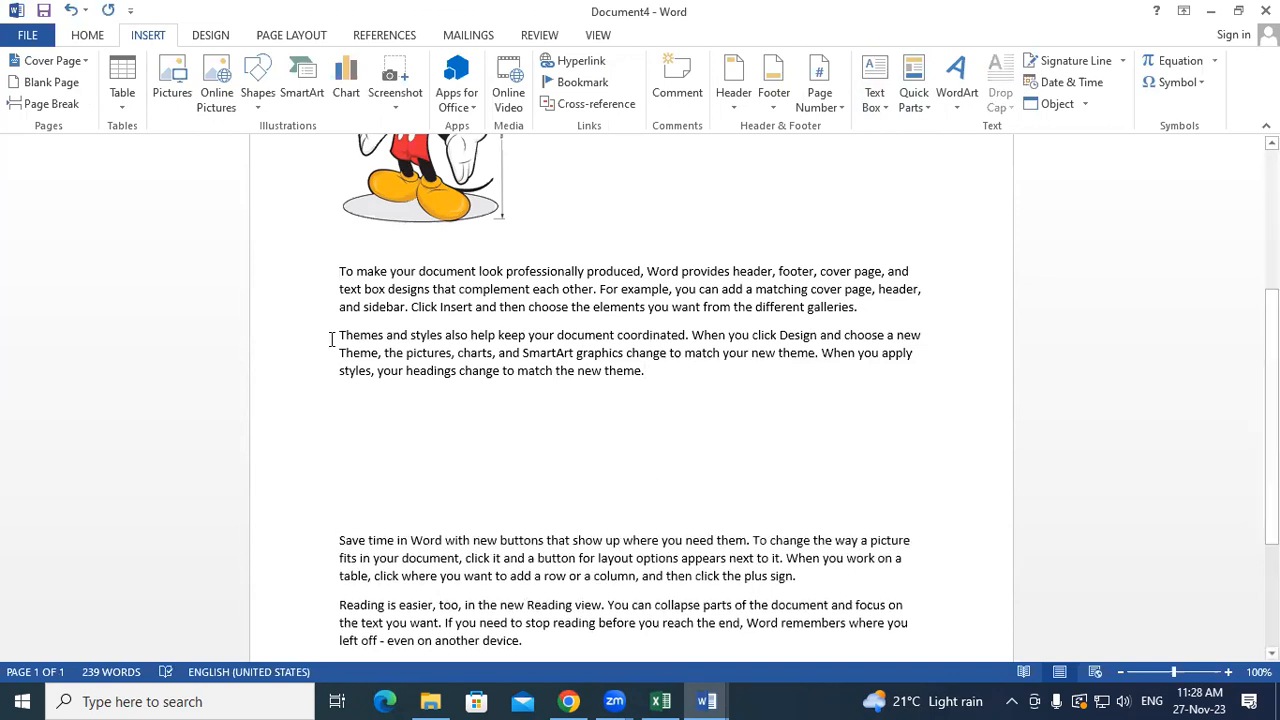
pyautogui.click(357, 401)
pyautogui.click(879, 97)
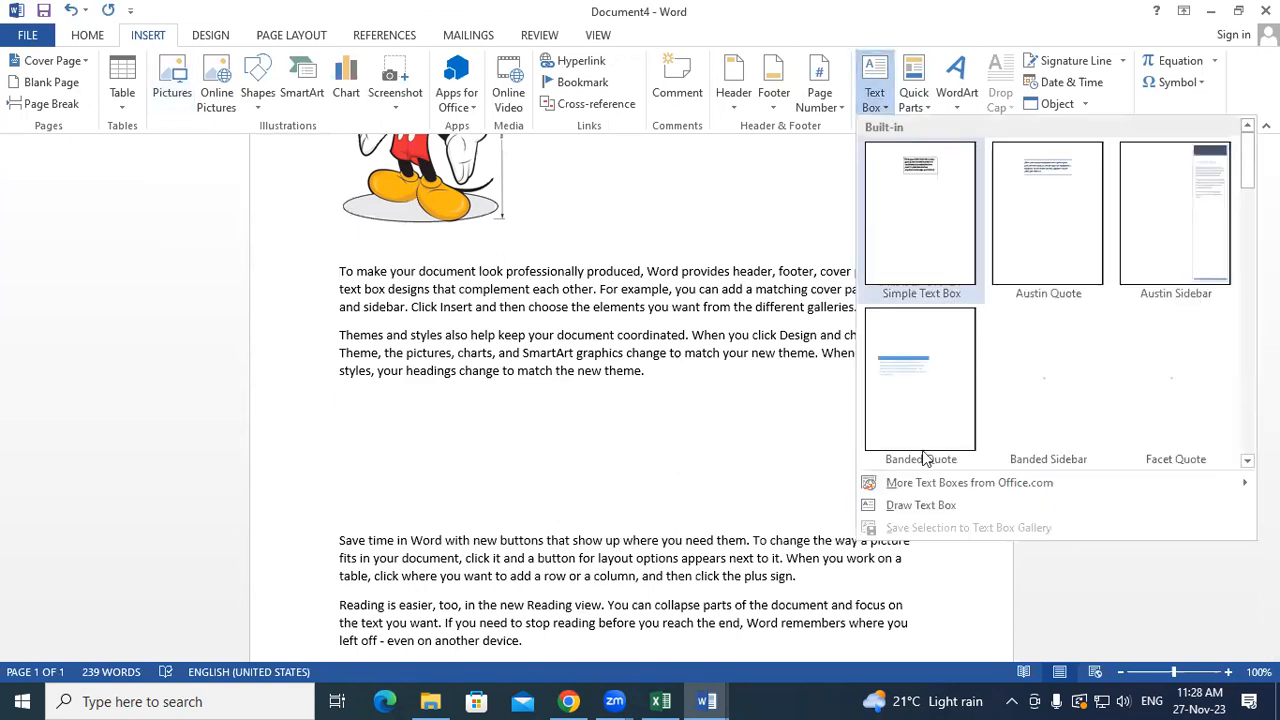
pyautogui.click(914, 95)
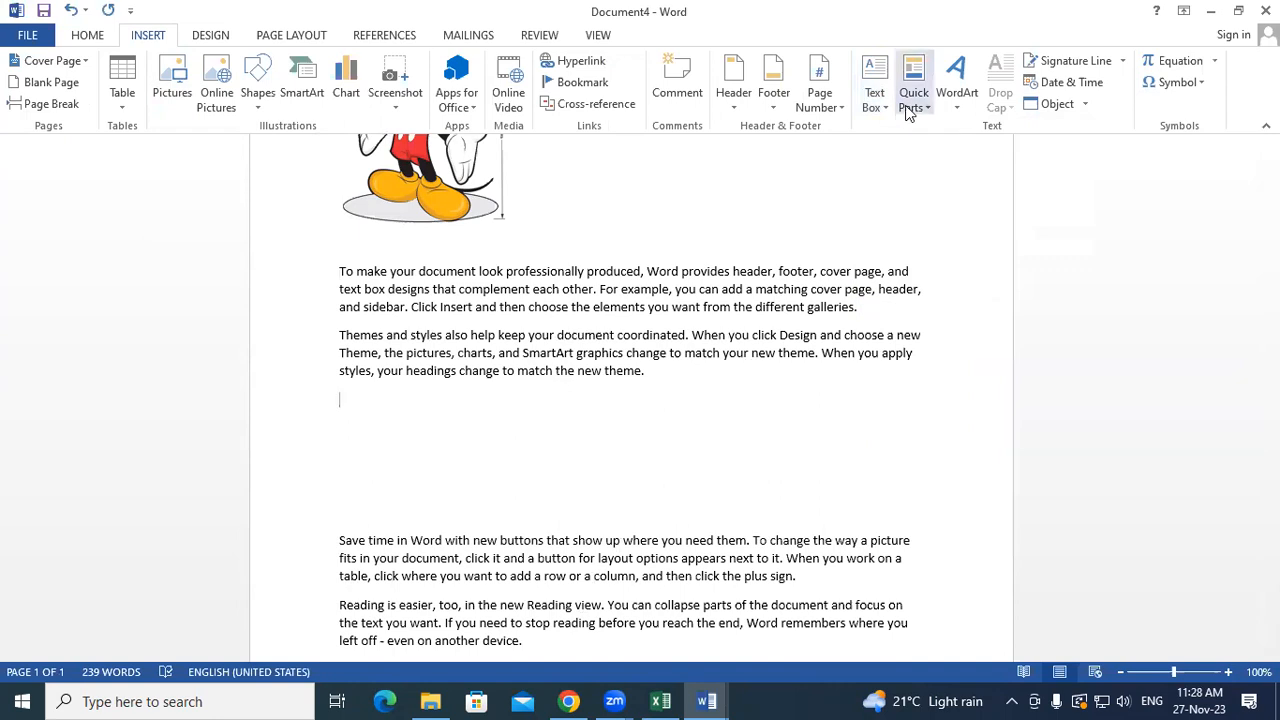
pyautogui.moveTo(965, 133)
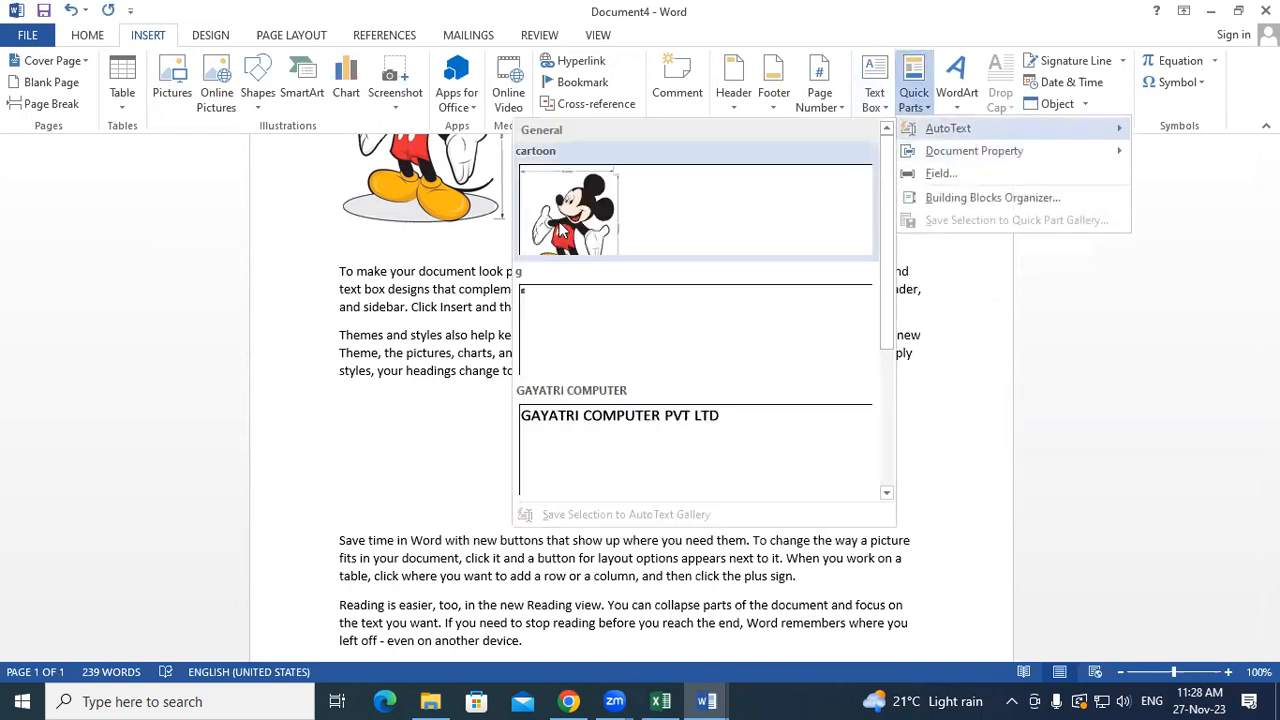
pyautogui.click(661, 237)
pyautogui.scroll(-1, 511, 474)
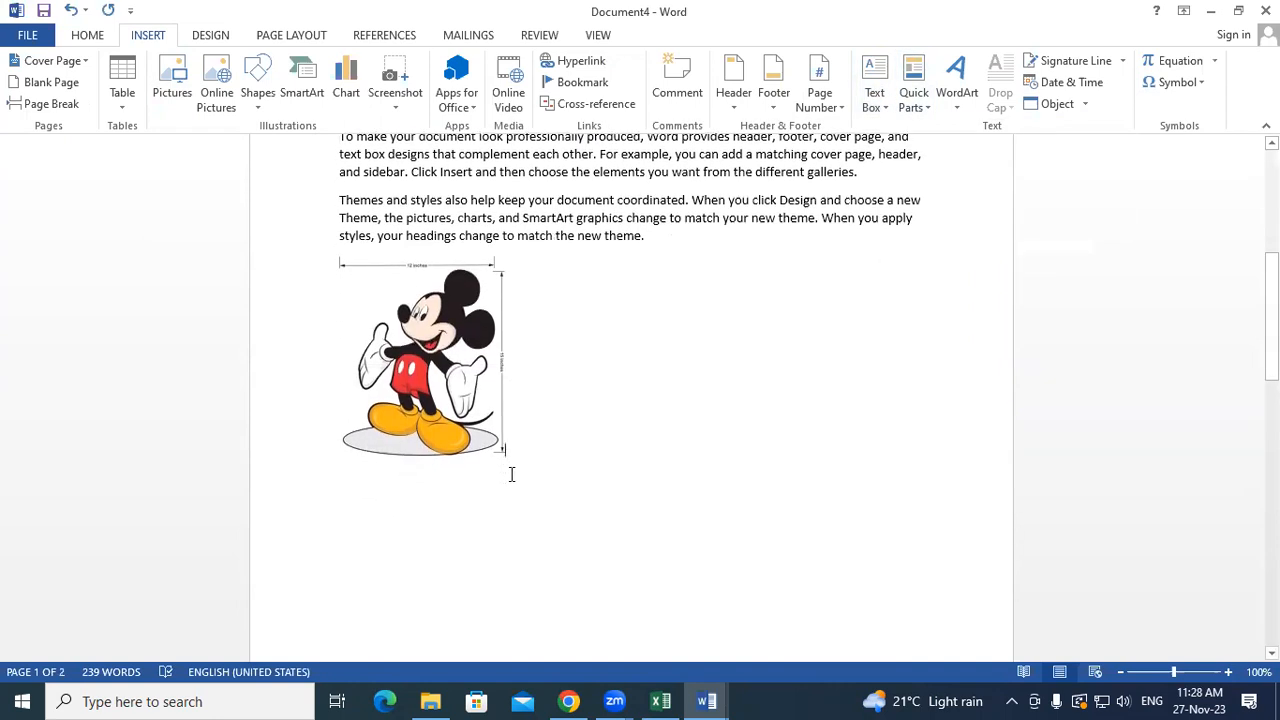
pyautogui.scroll(-6, 480, 480)
pyautogui.scroll(9, 480, 480)
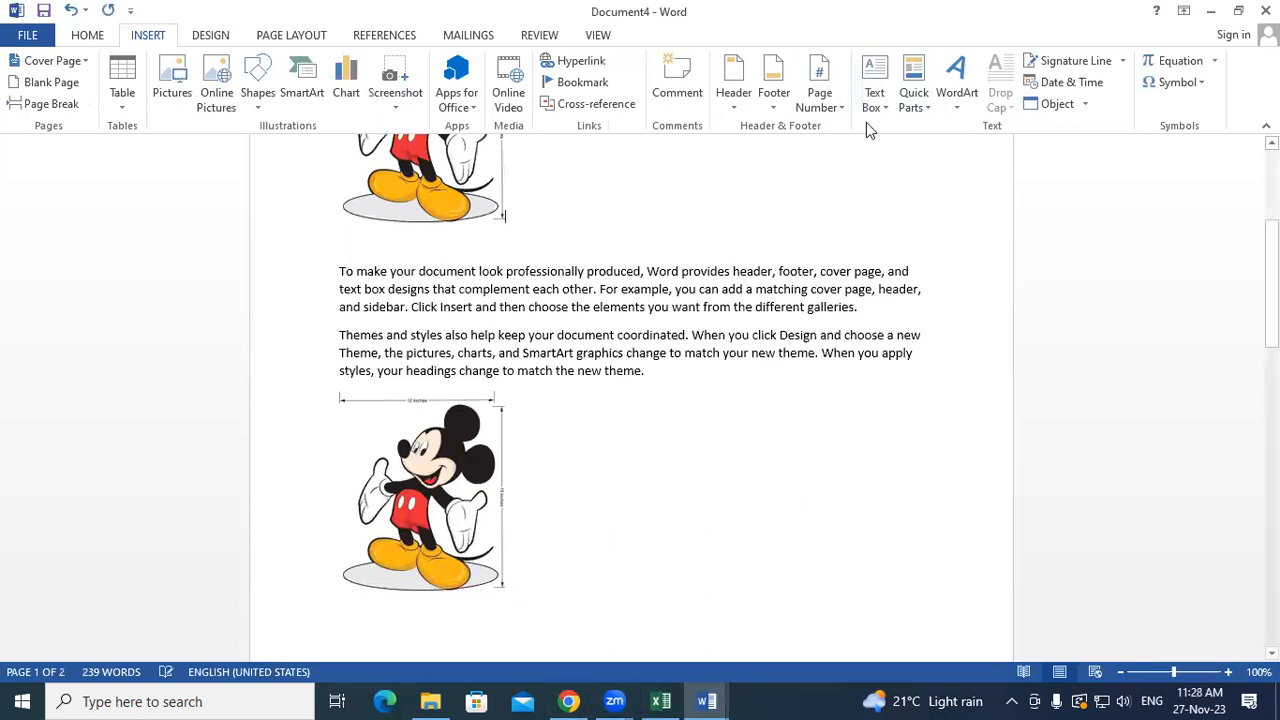
# - Close the Quick Parts menu without inserting anything, then start a new blank document
pyautogui.click(912, 100)
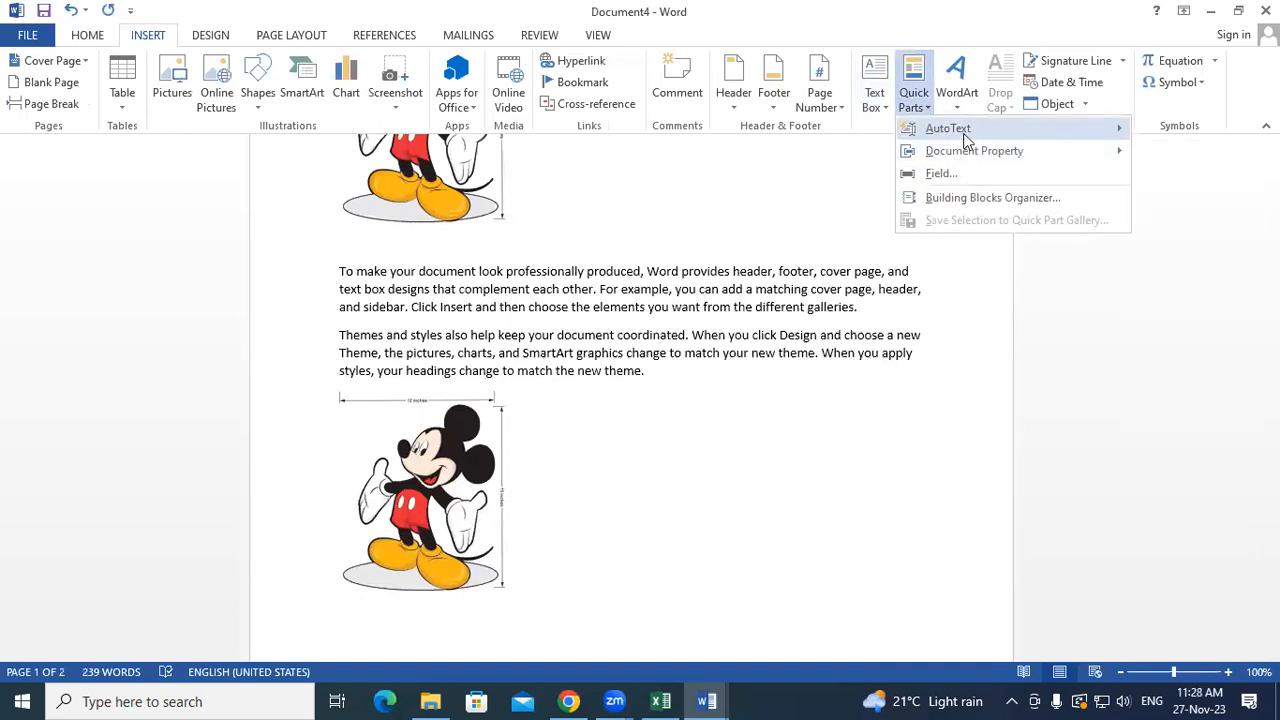
pyautogui.moveTo(966, 140)
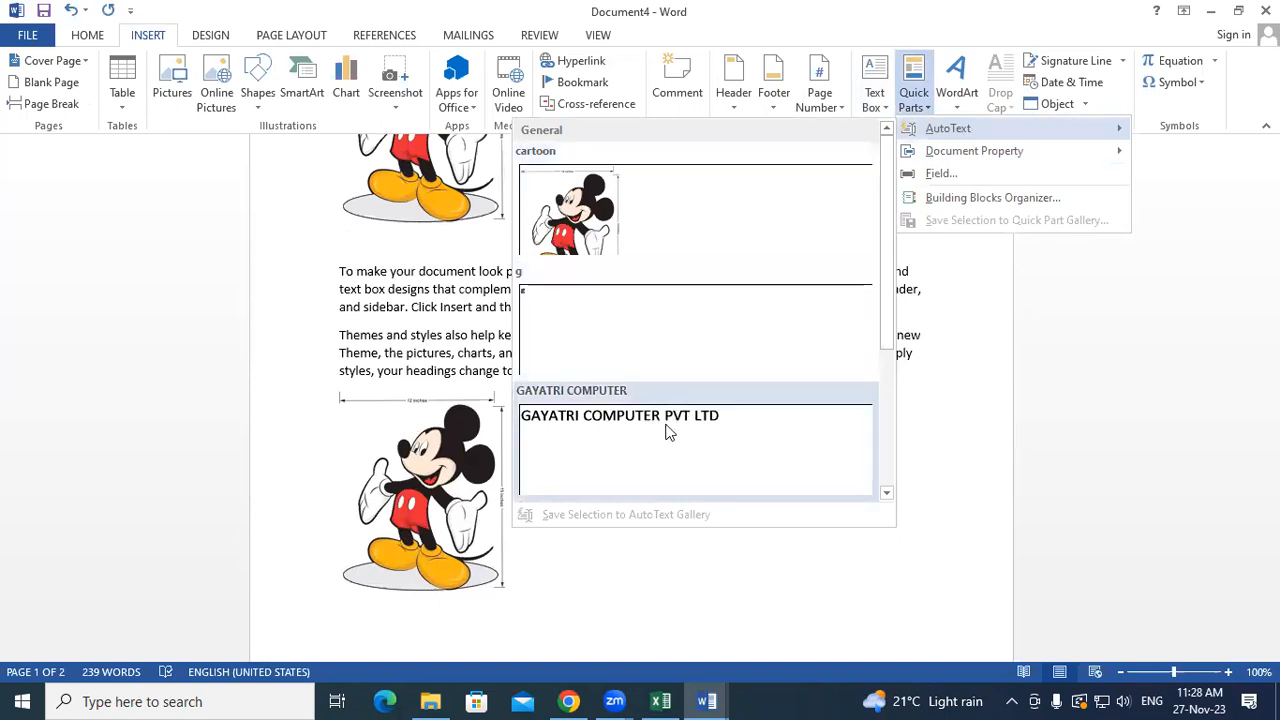
pyautogui.click(966, 459)
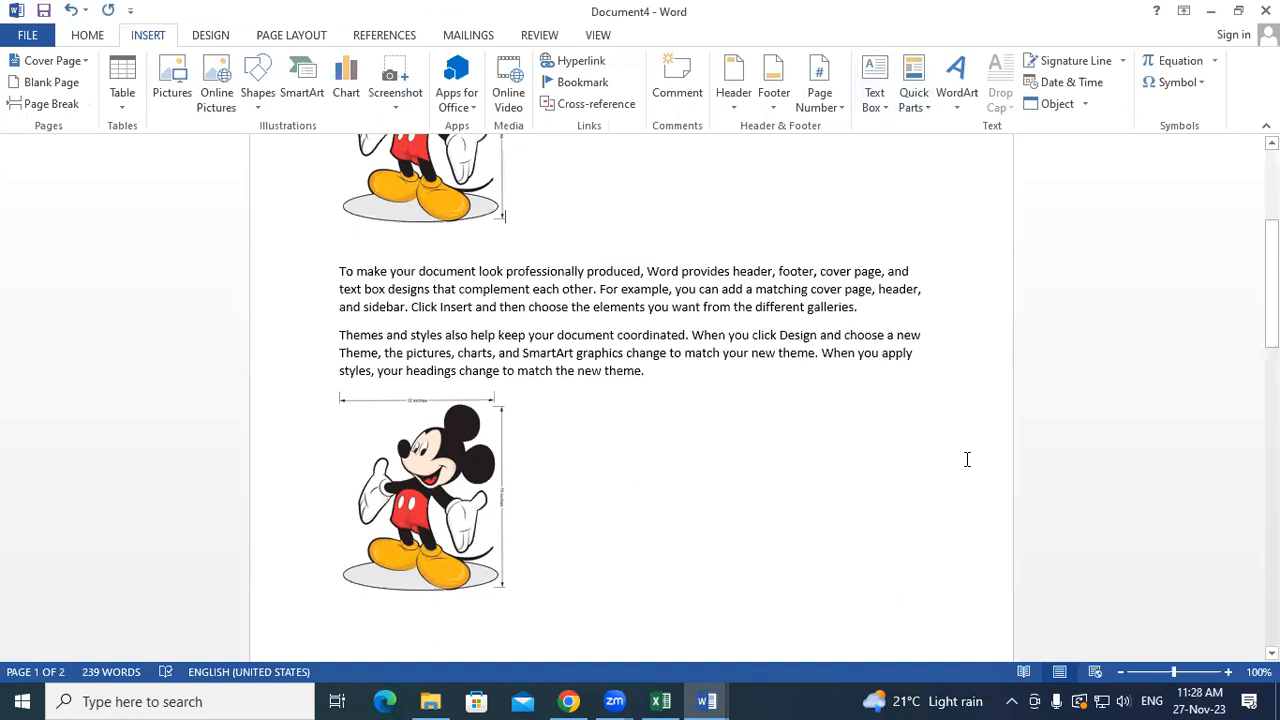
pyautogui.hotkey('ctrl', 'n')
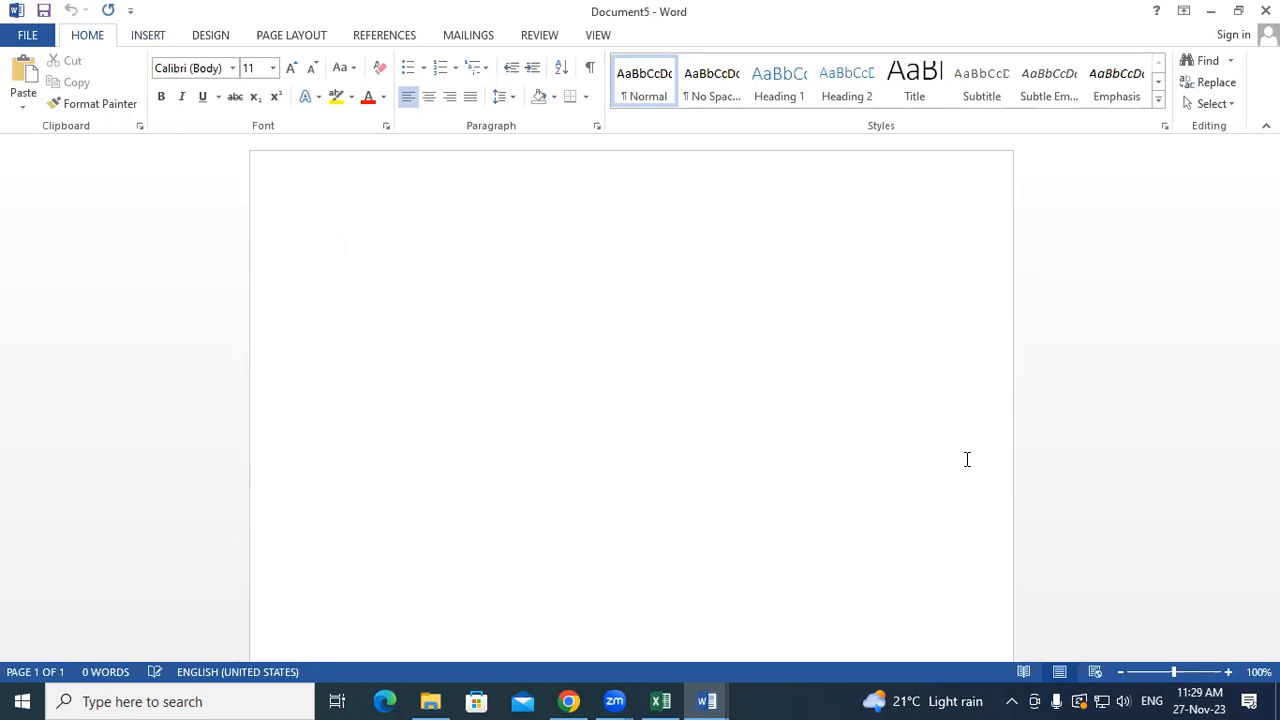
# - Insert the saved GAYATRI COMPUTER PVT LTD AutoText entry at the top of Document5
pyautogui.click(159, 38)
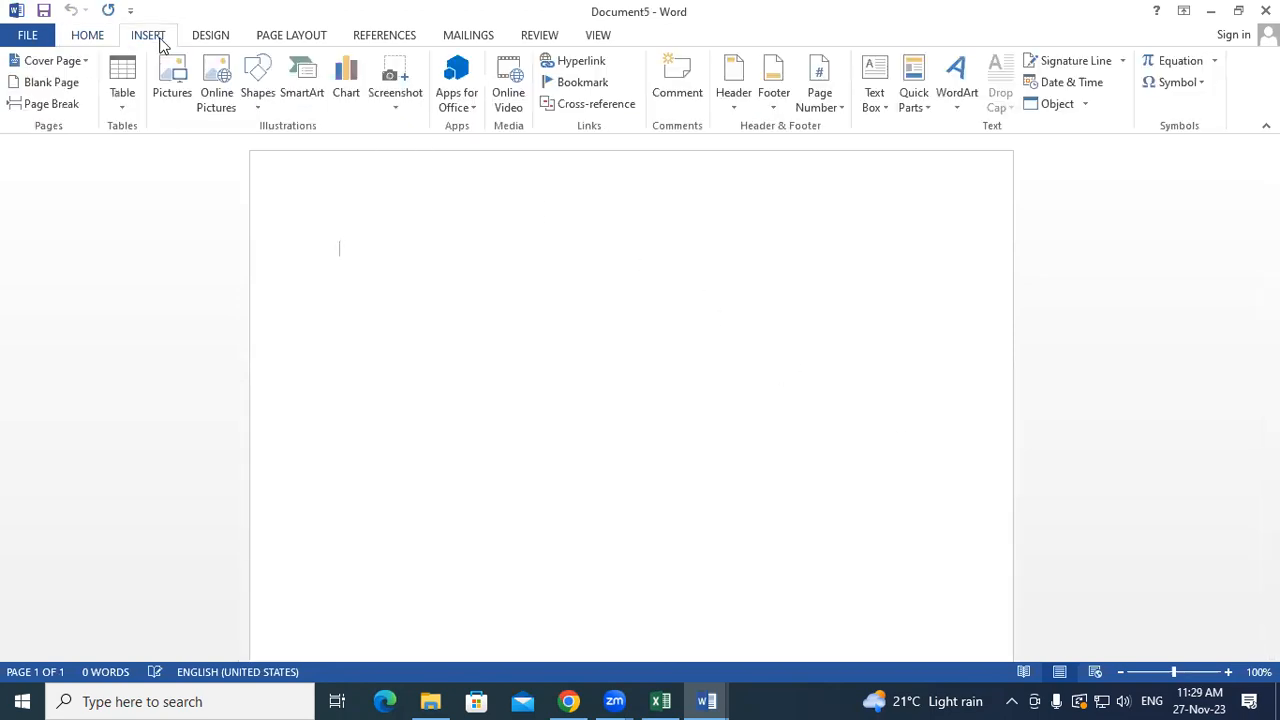
pyautogui.click(913, 95)
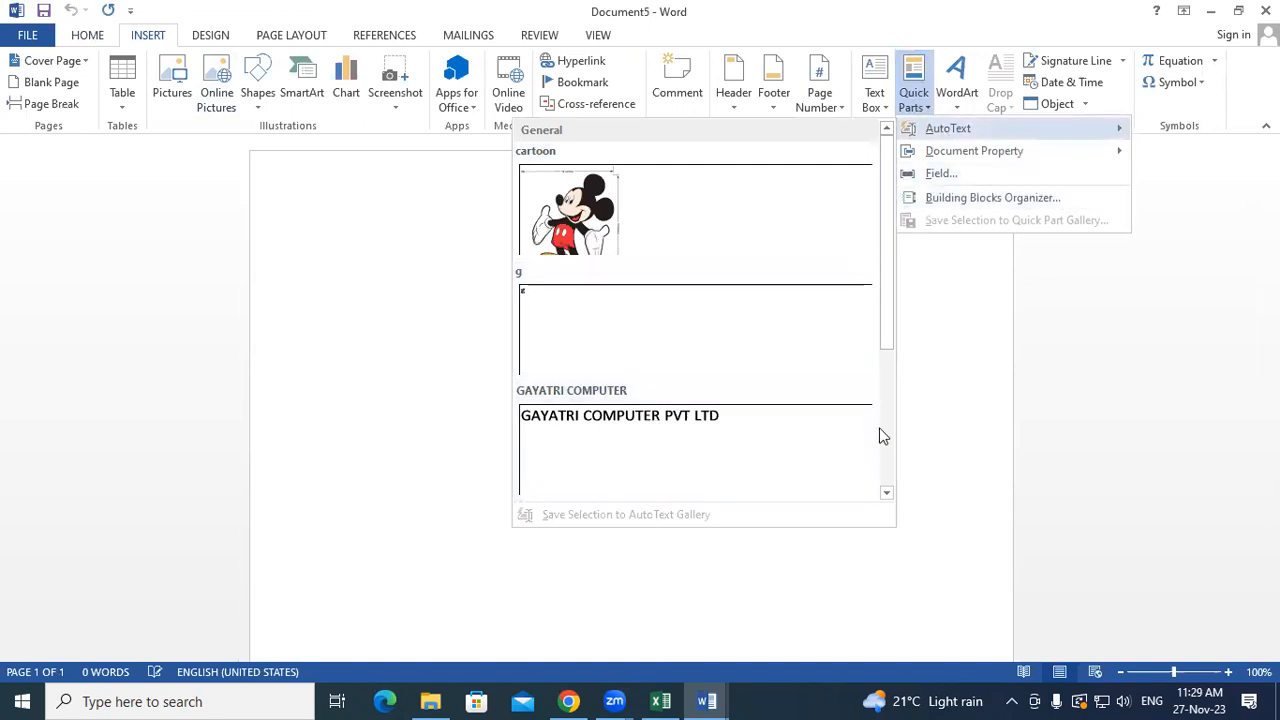
pyautogui.click(785, 460)
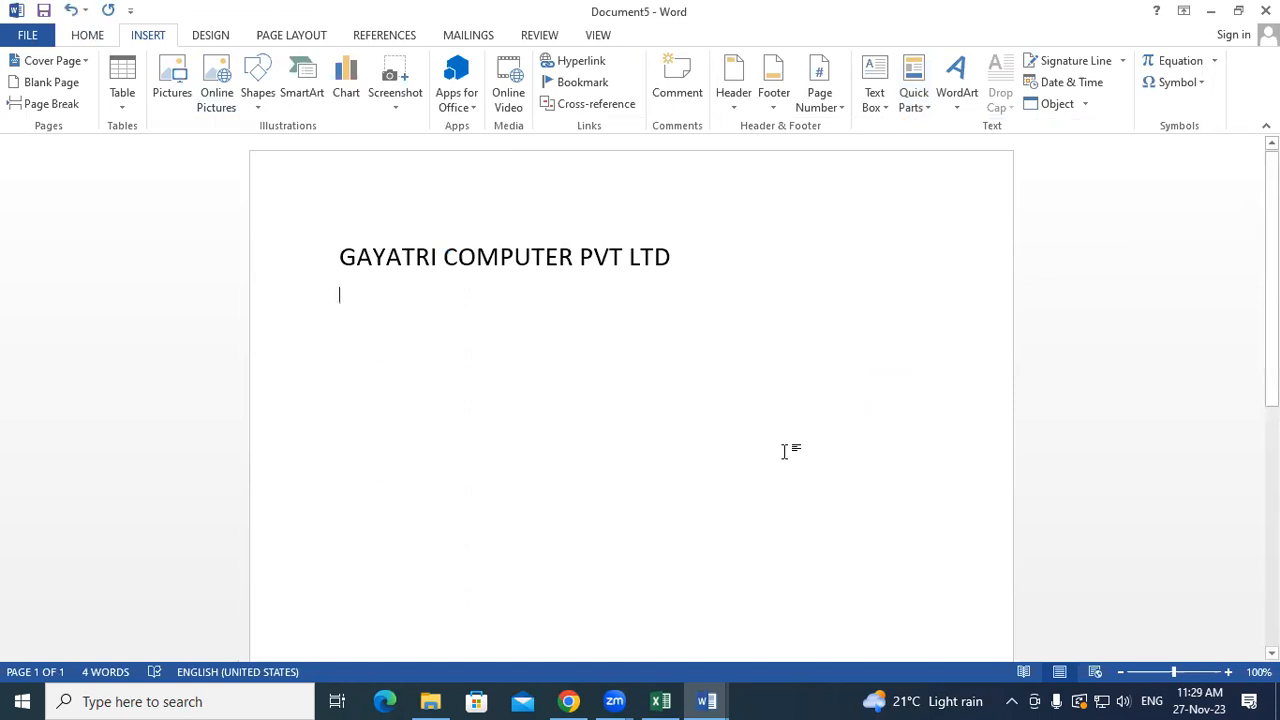
# - Delete the GAYATRI COMPUTER PVT LTD line, then browse the Document Property choices without inserting
pyautogui.moveTo(700, 264); pyautogui.dragTo(248, 287)
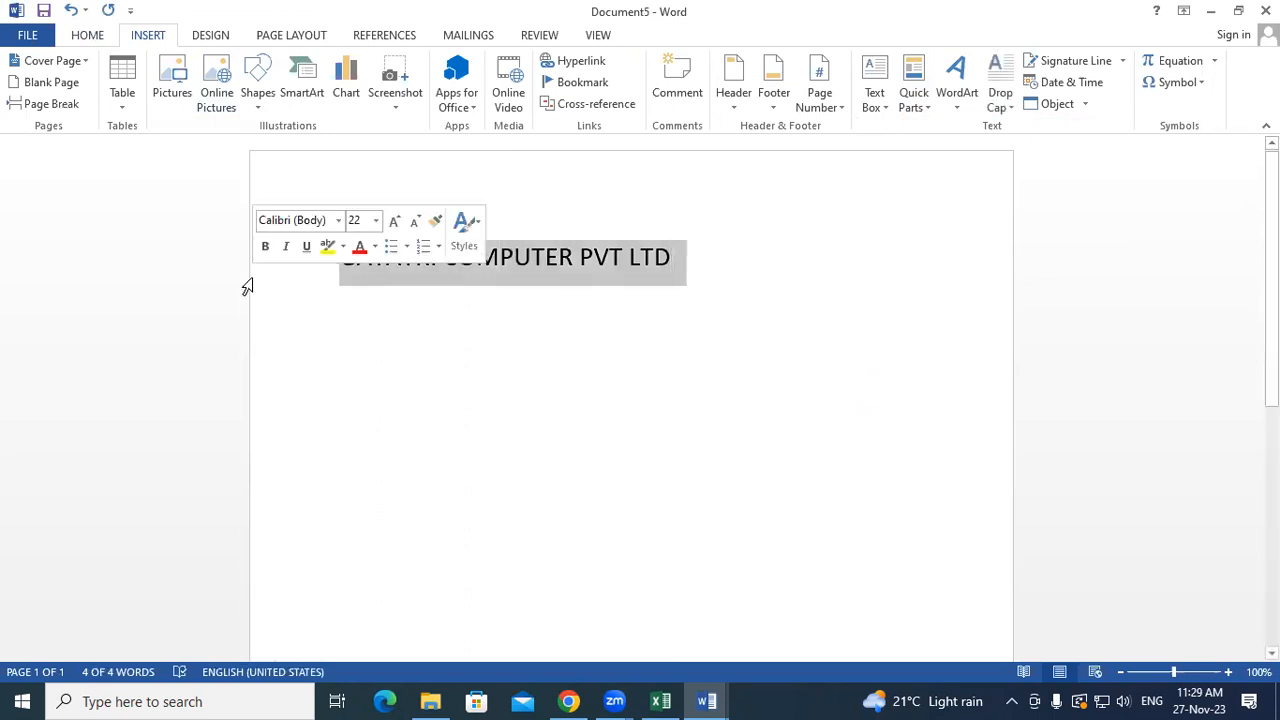
pyautogui.press('Delete')
pyautogui.click(905, 100)
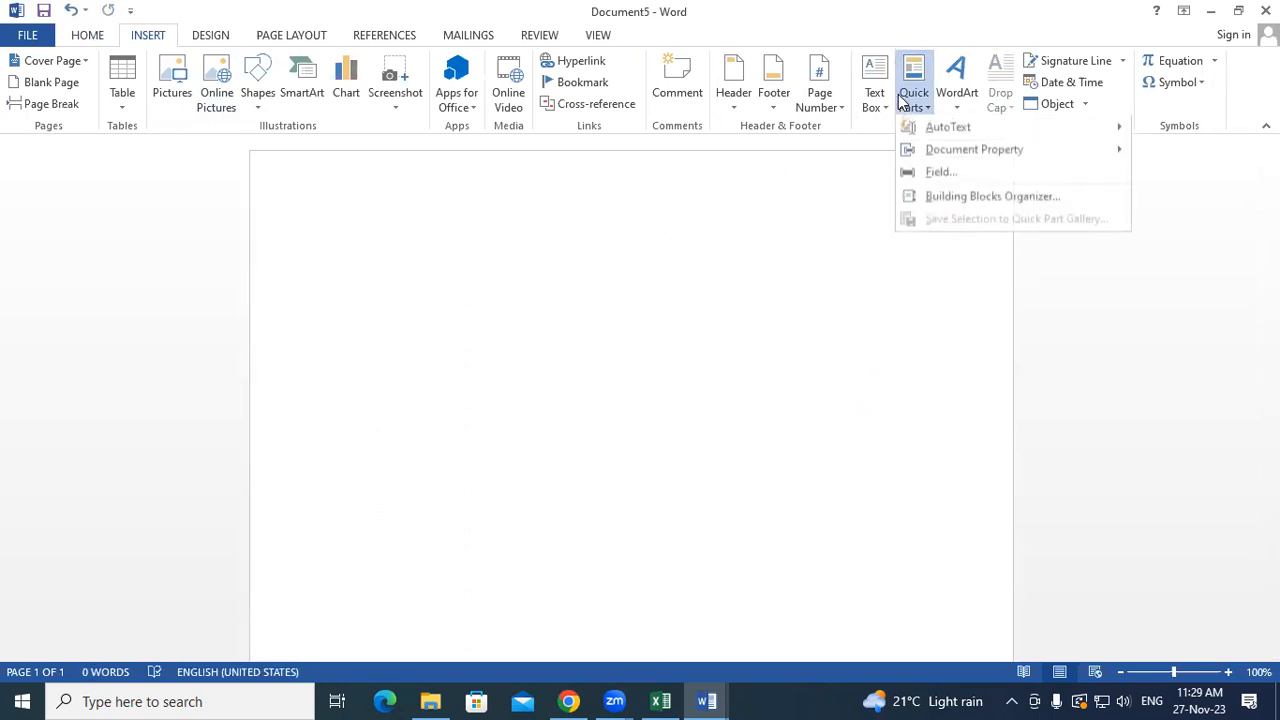
pyautogui.moveTo(918, 150)
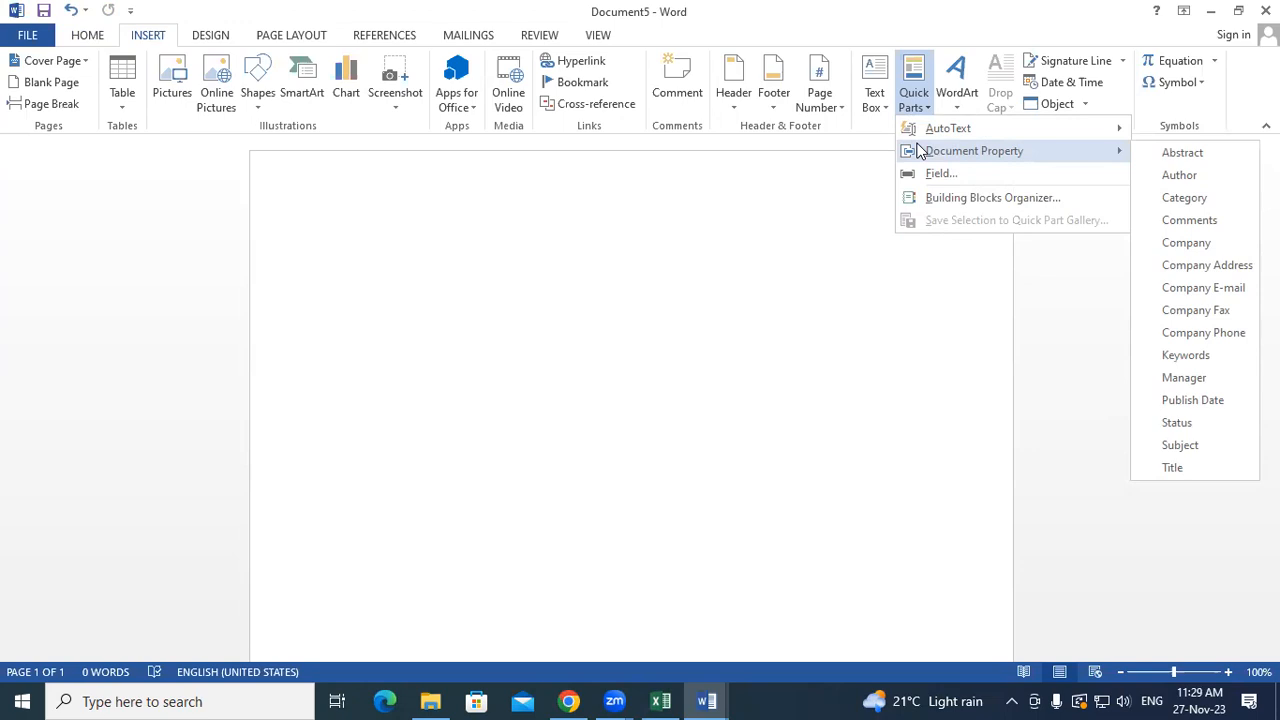
pyautogui.click(387, 311)
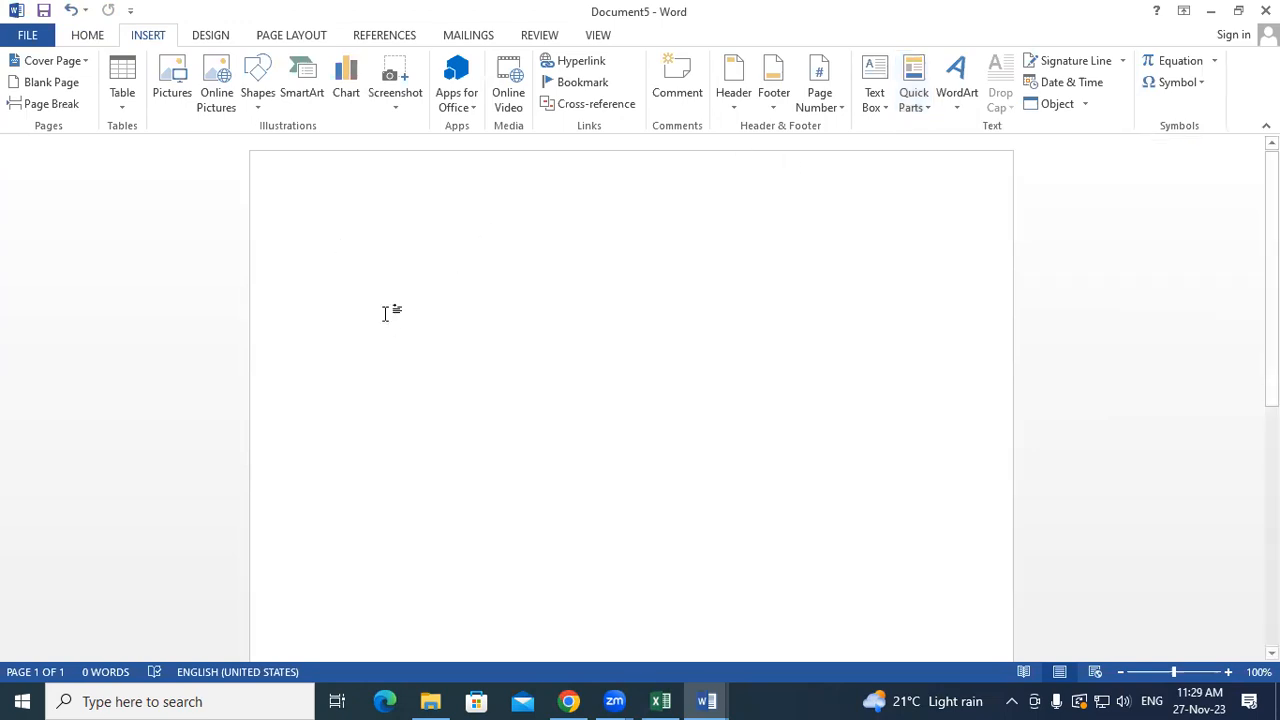
# - Type Company name, Company address, Company email and Company mobile on four separate lines
pyautogui.write('company name')
pyautogui.press('Return')
pyautogui.write('company')
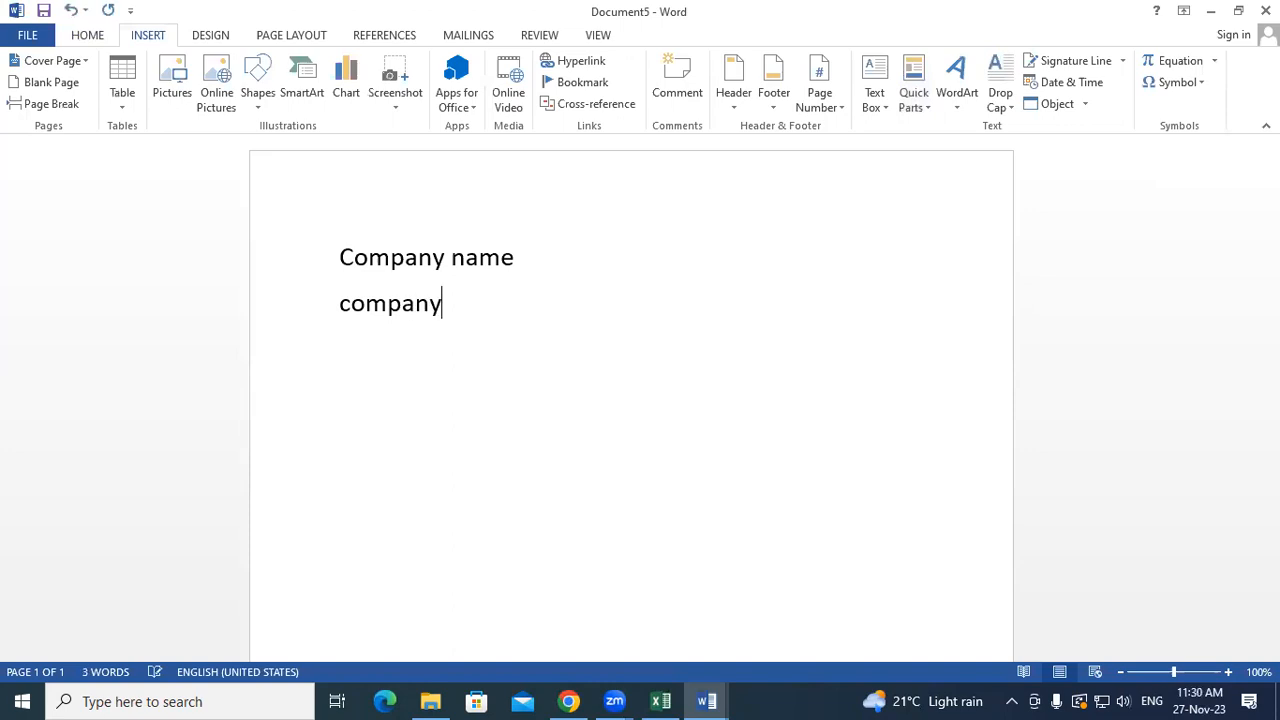
pyautogui.write(' address')
pyautogui.press('Return')
pyautogui.write('comp')
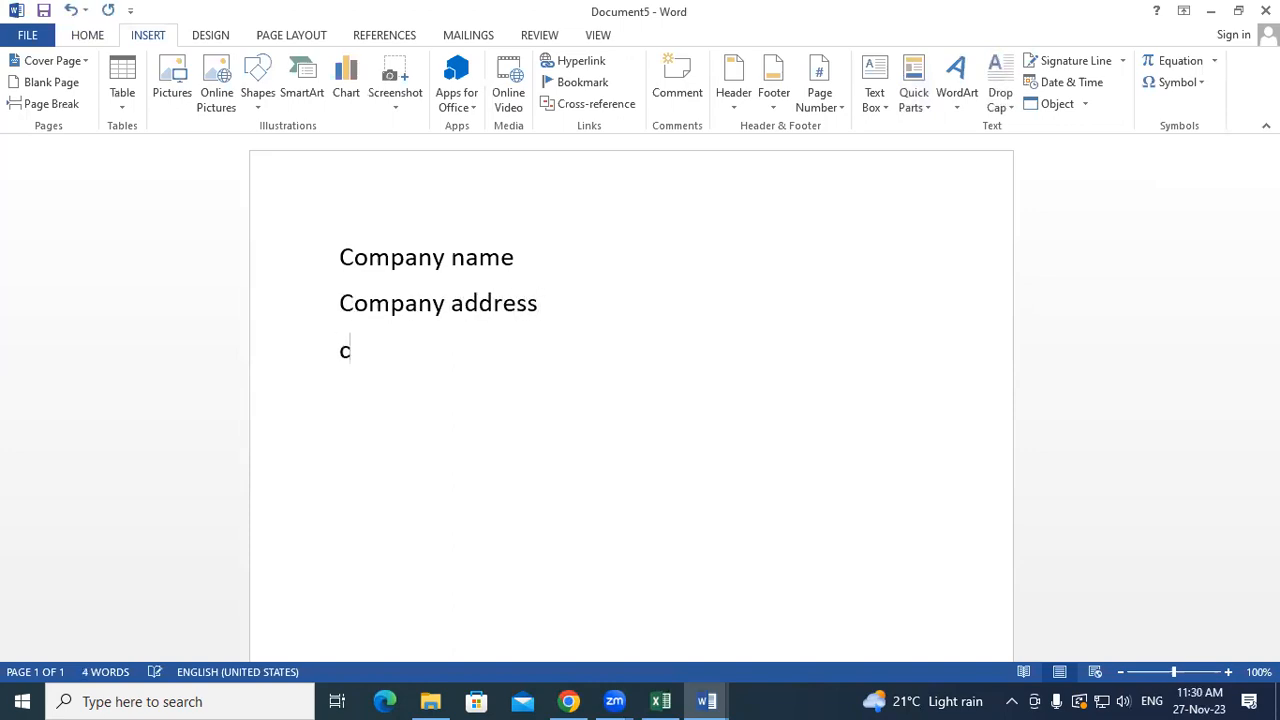
pyautogui.write('any')
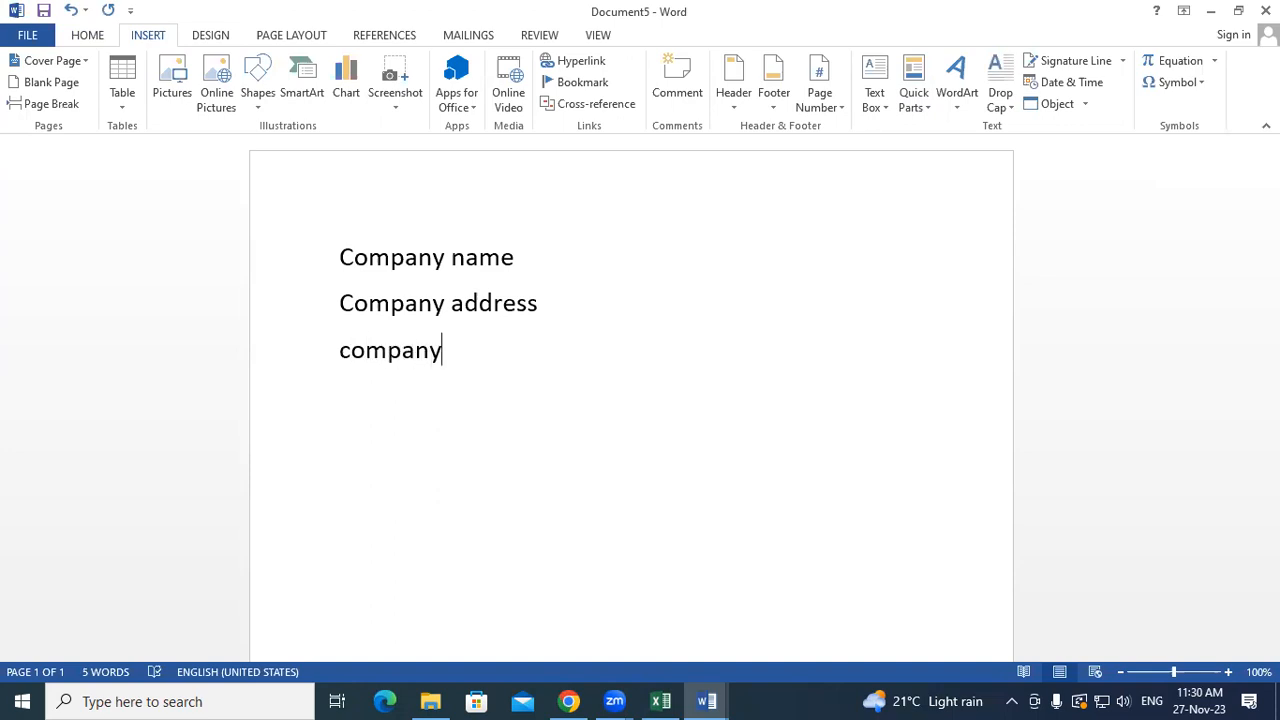
pyautogui.write(' email')
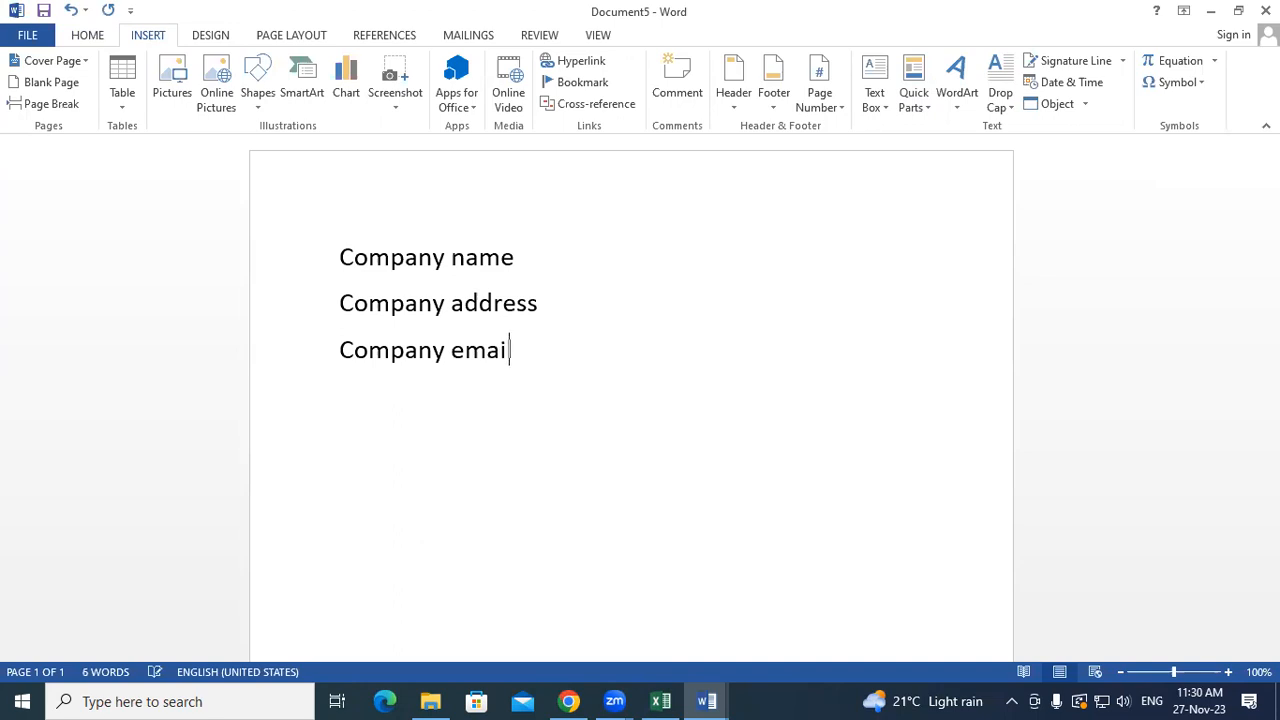
pyautogui.press('Return')
pyautogui.write('compu')
pyautogui.press('BackSpace')
pyautogui.press('BackSpace')
pyautogui.write('pany mobile')
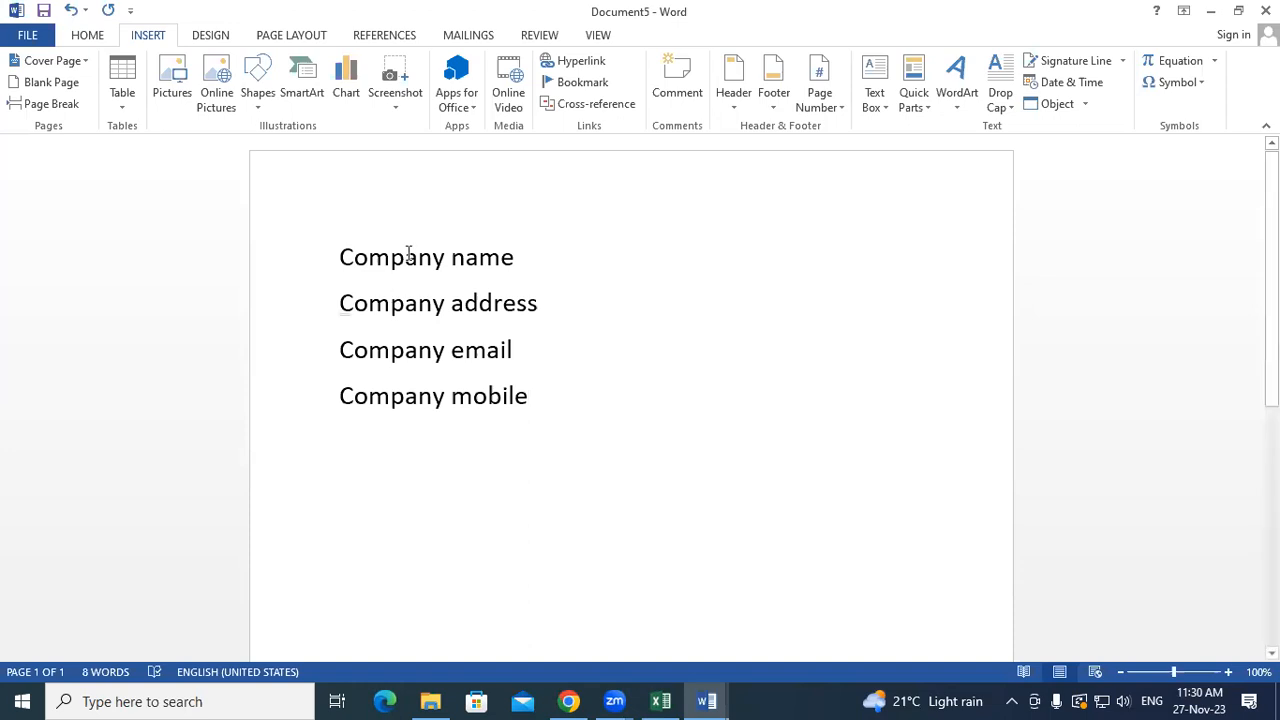
# - Add rows of dots after Company name and Company address
pyautogui.click(526, 255)
pyautogui.write('/')
pyautogui.press('BackSpace')
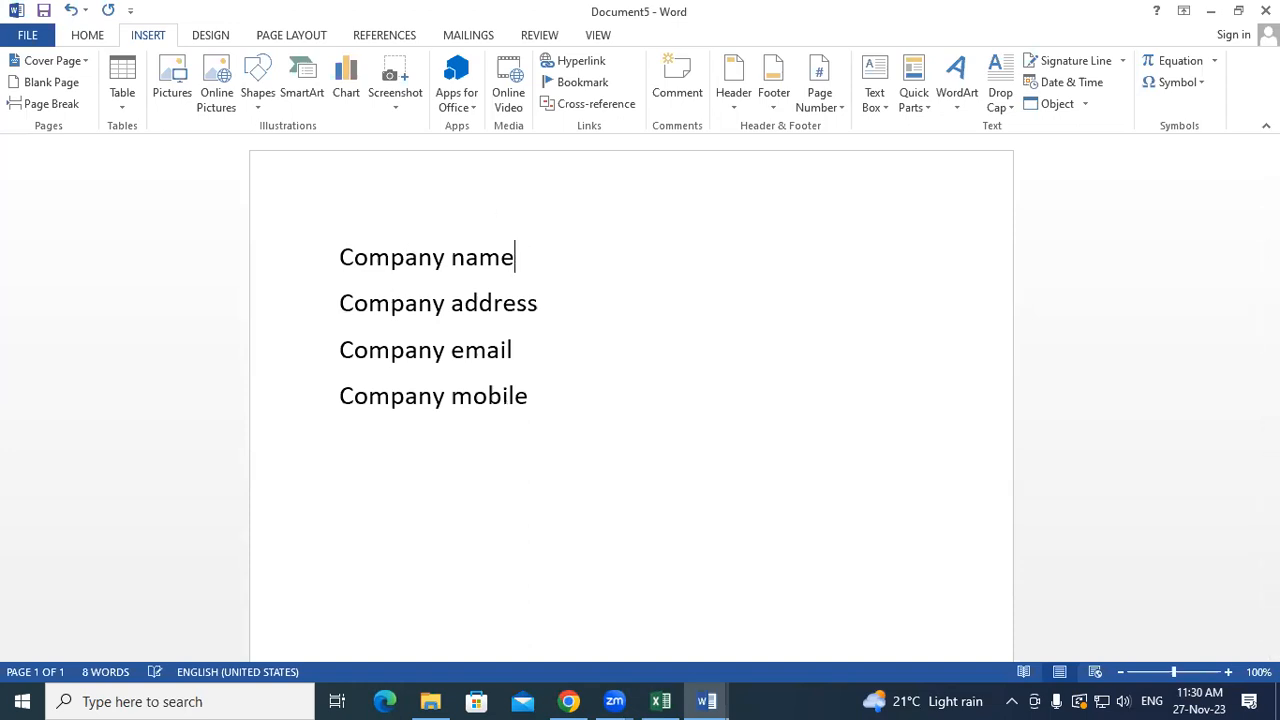
pyautogui.write('.........................')
pyautogui.click(540, 307)
pyautogui.write('.......................')
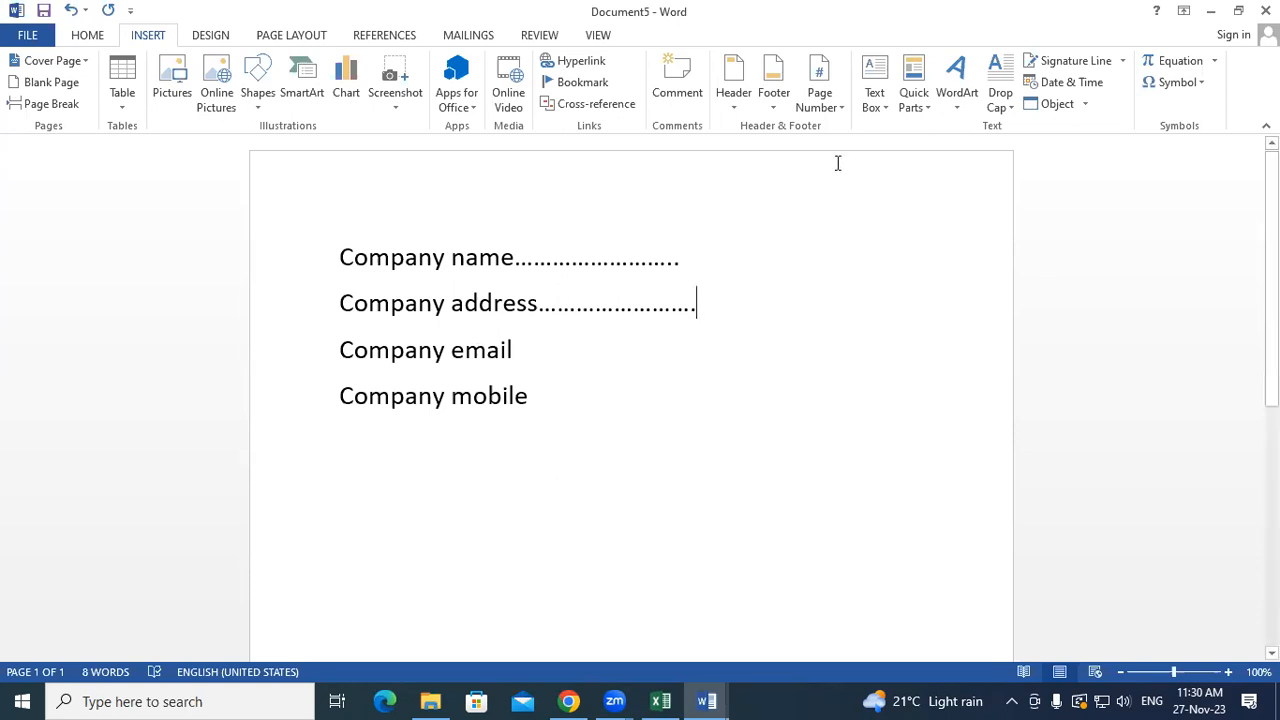
# - Browse the Document Property list without inserting, then select and delete all four label lines
pyautogui.click(908, 118)
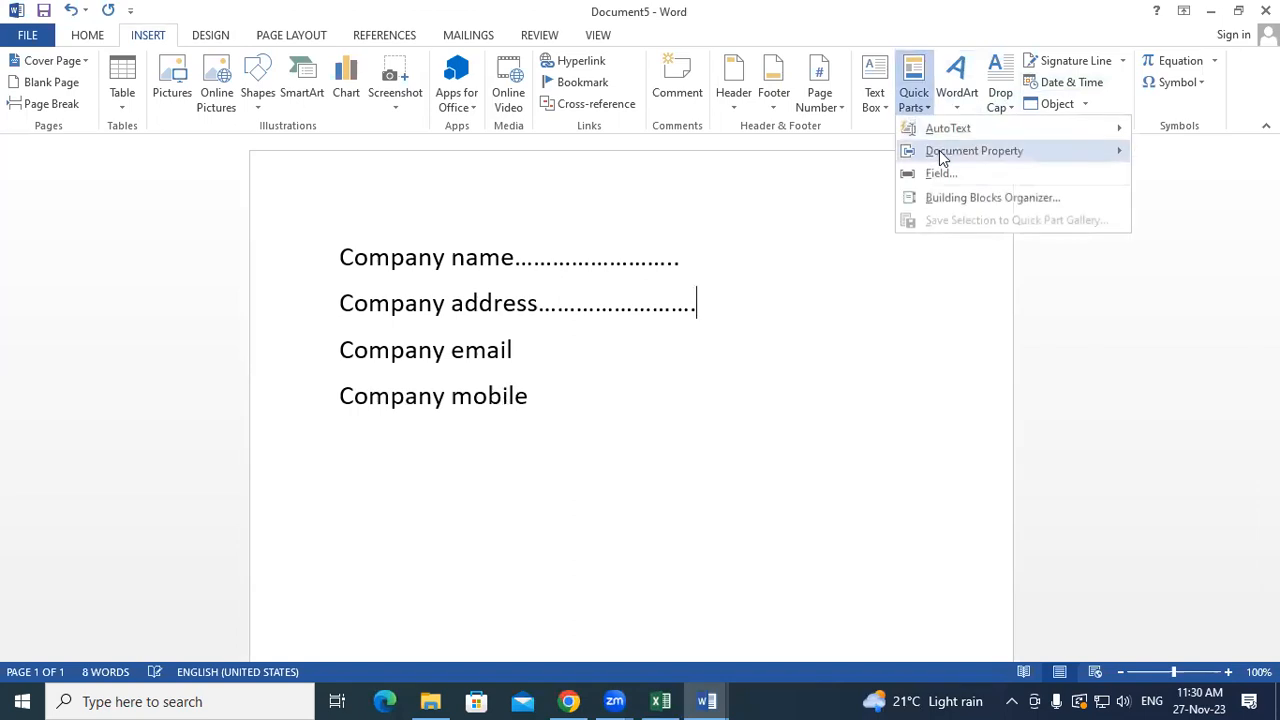
pyautogui.moveTo(944, 156)
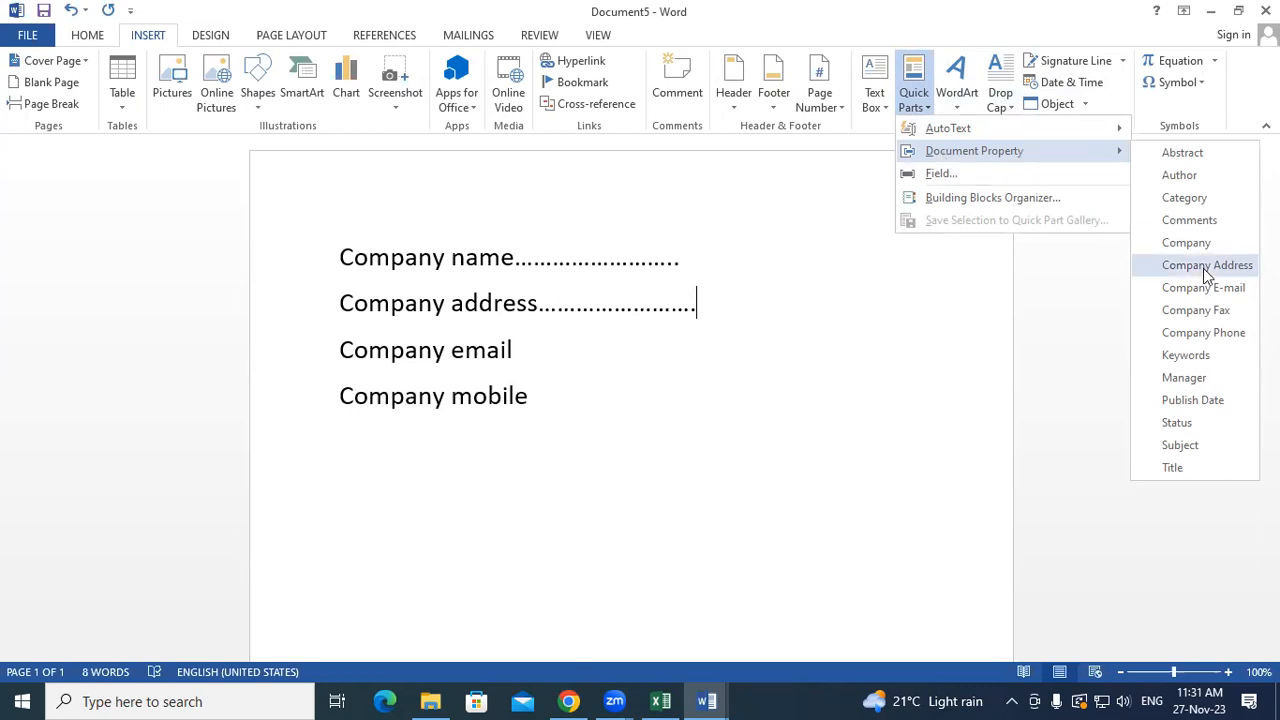
pyautogui.click(704, 347)
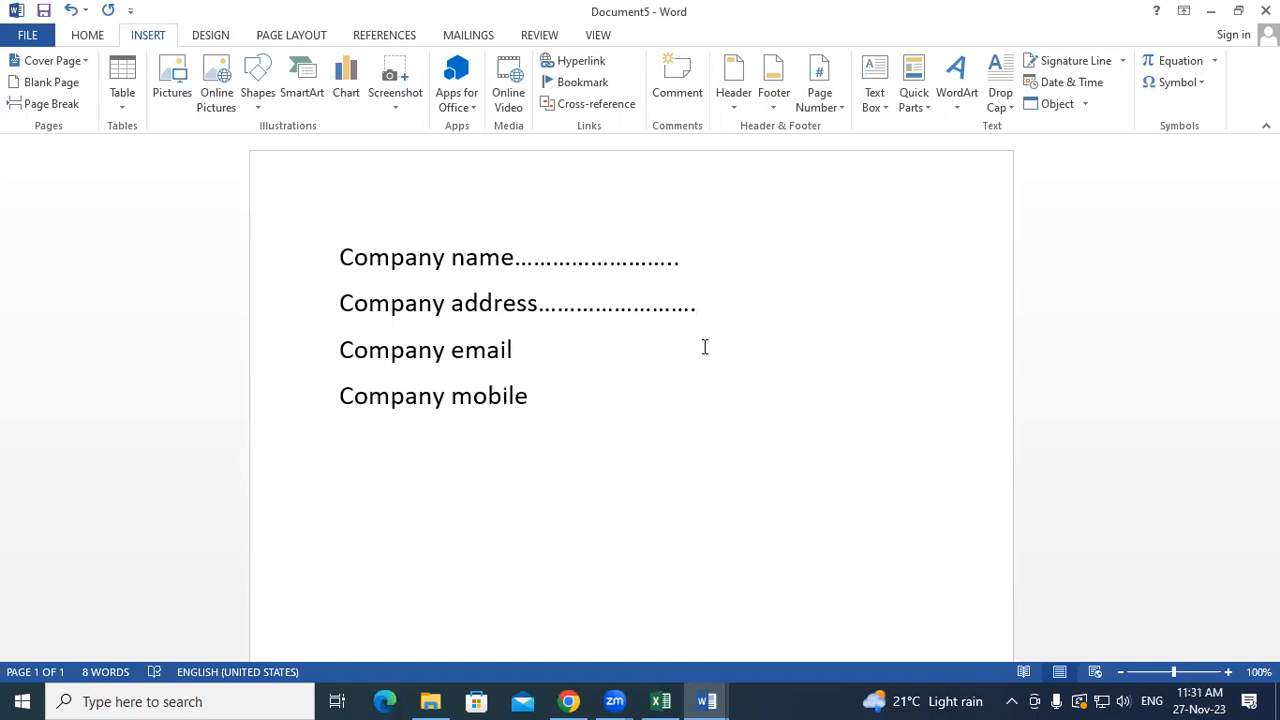
pyautogui.hotkey('ctrl', 'a')
pyautogui.press('Delete')
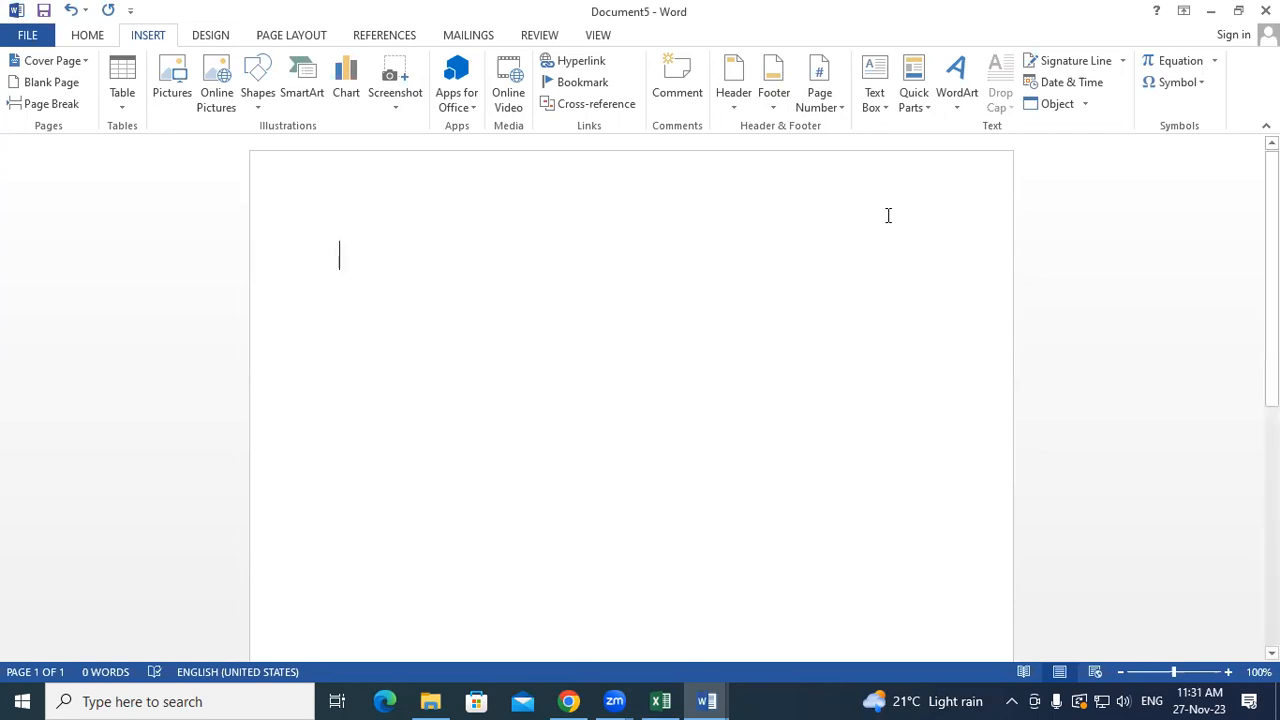
# - Insert the Company and Company Address property placeholders, each on its own line
pyautogui.click(904, 115)
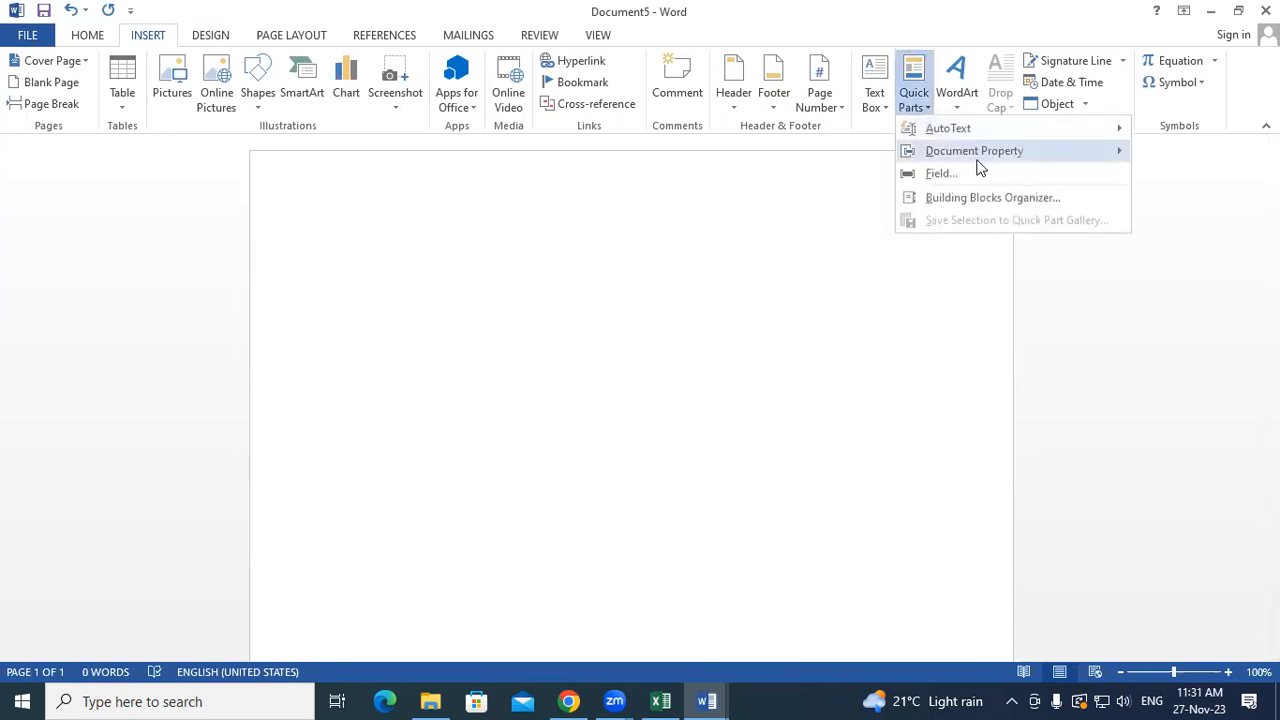
pyautogui.moveTo(977, 160)
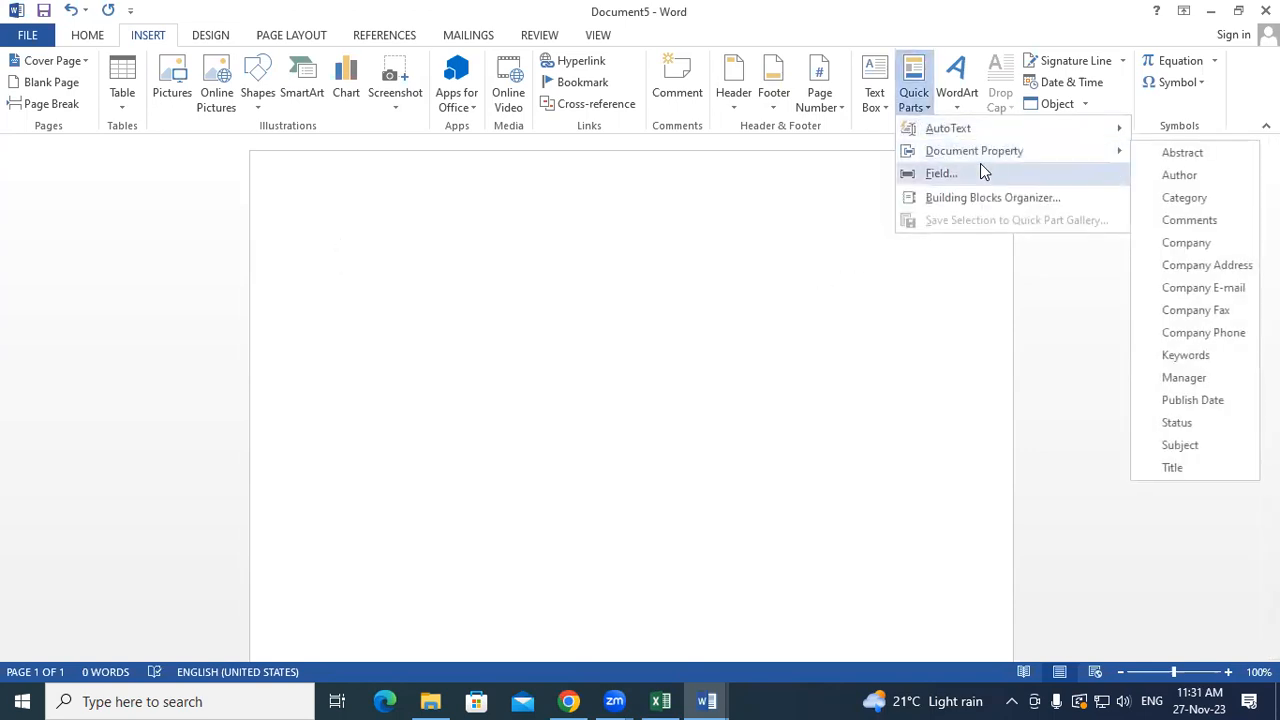
pyautogui.click(1180, 245)
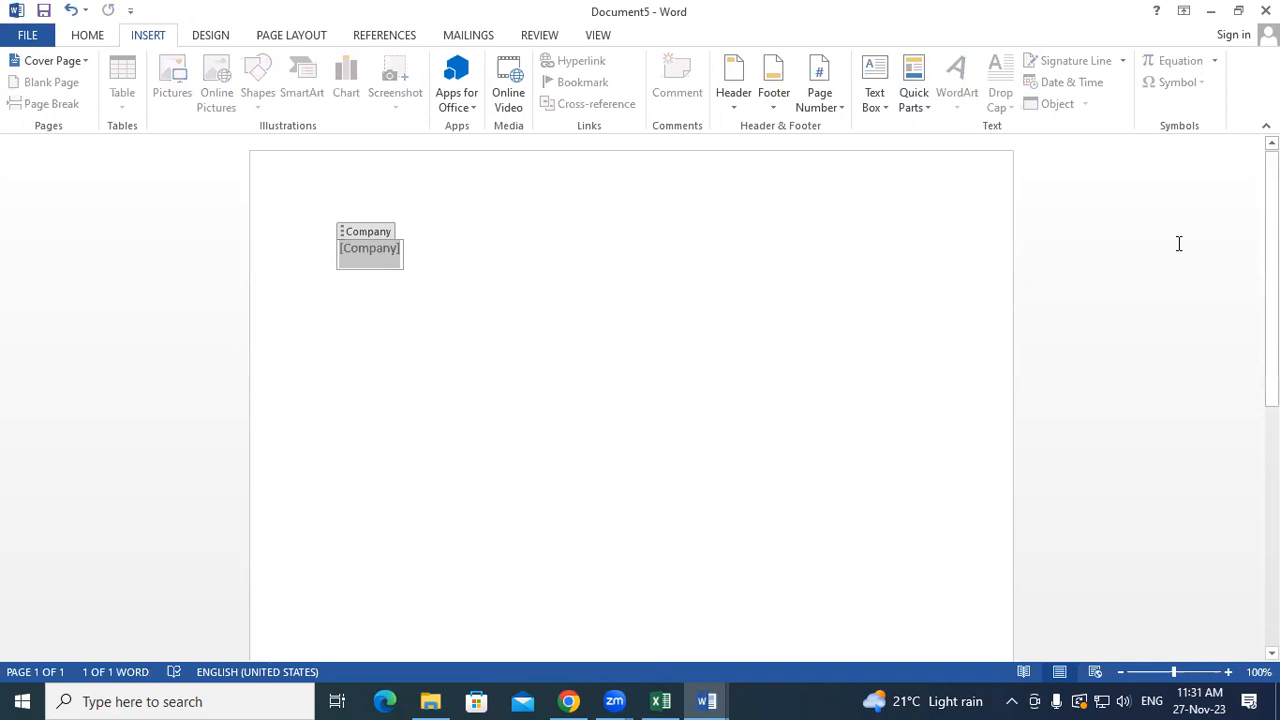
pyautogui.click(567, 262)
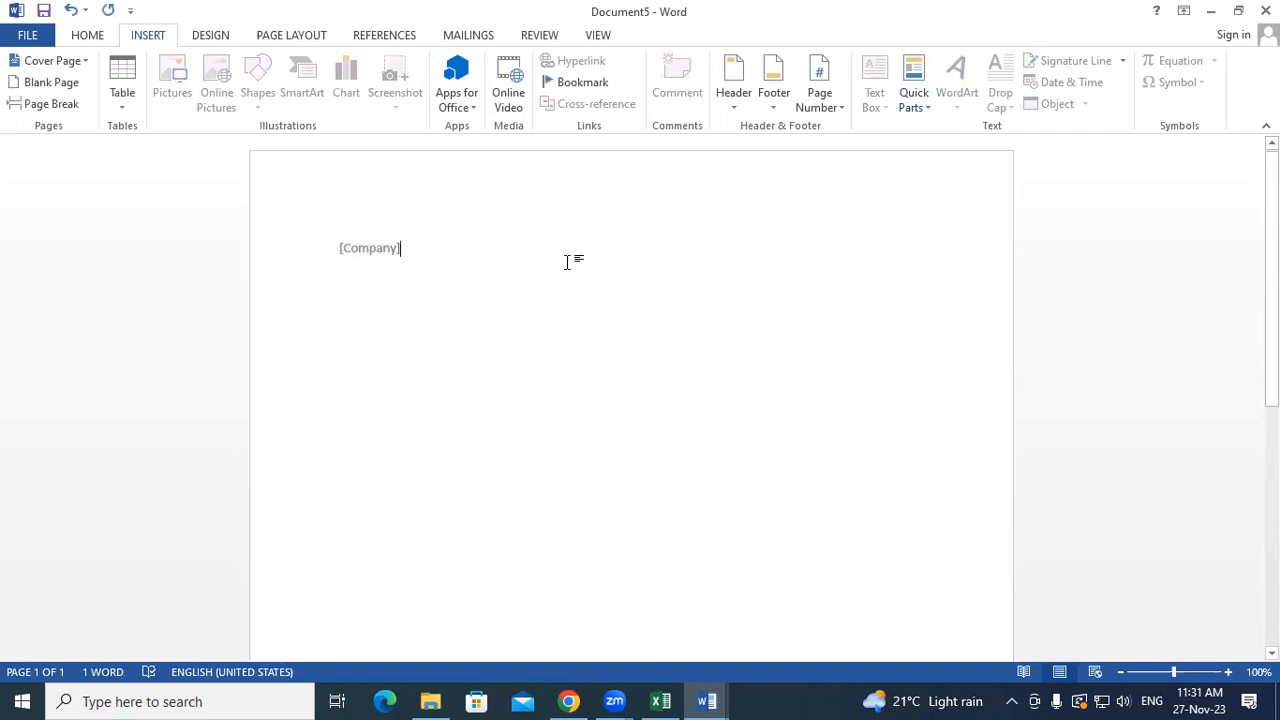
pyautogui.press('Return')
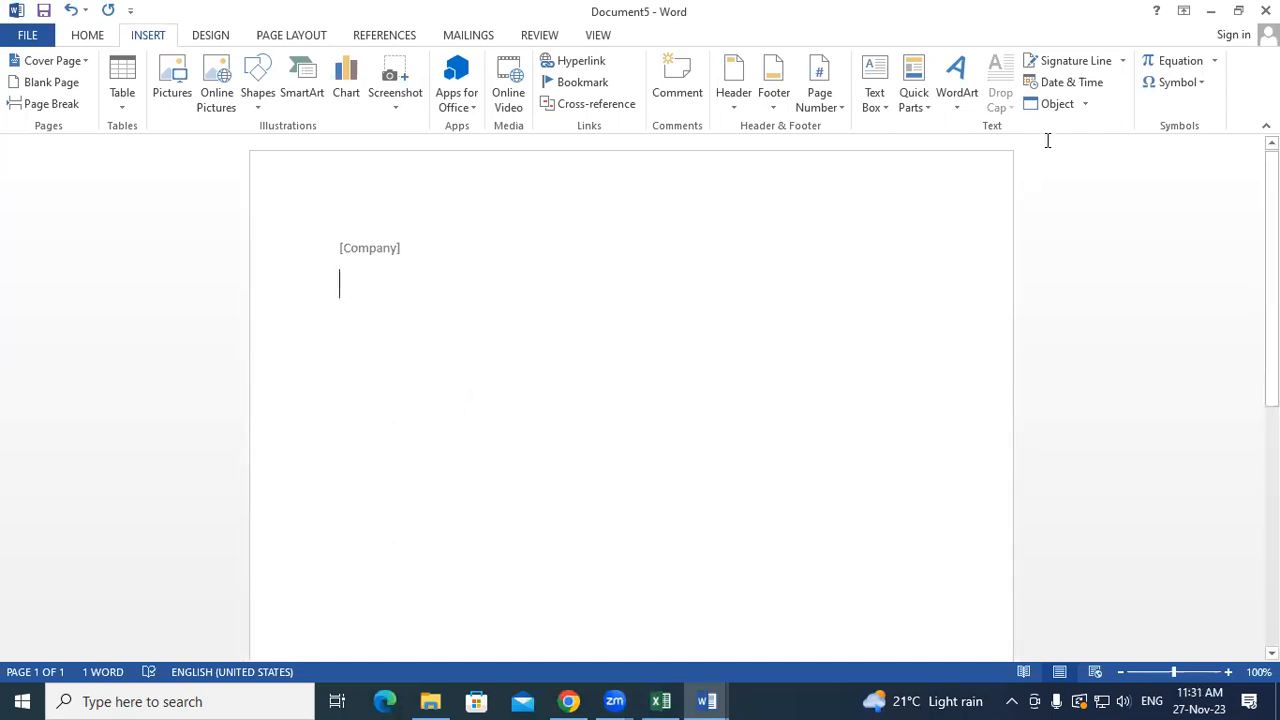
pyautogui.click(913, 95)
pyautogui.moveTo(956, 148)
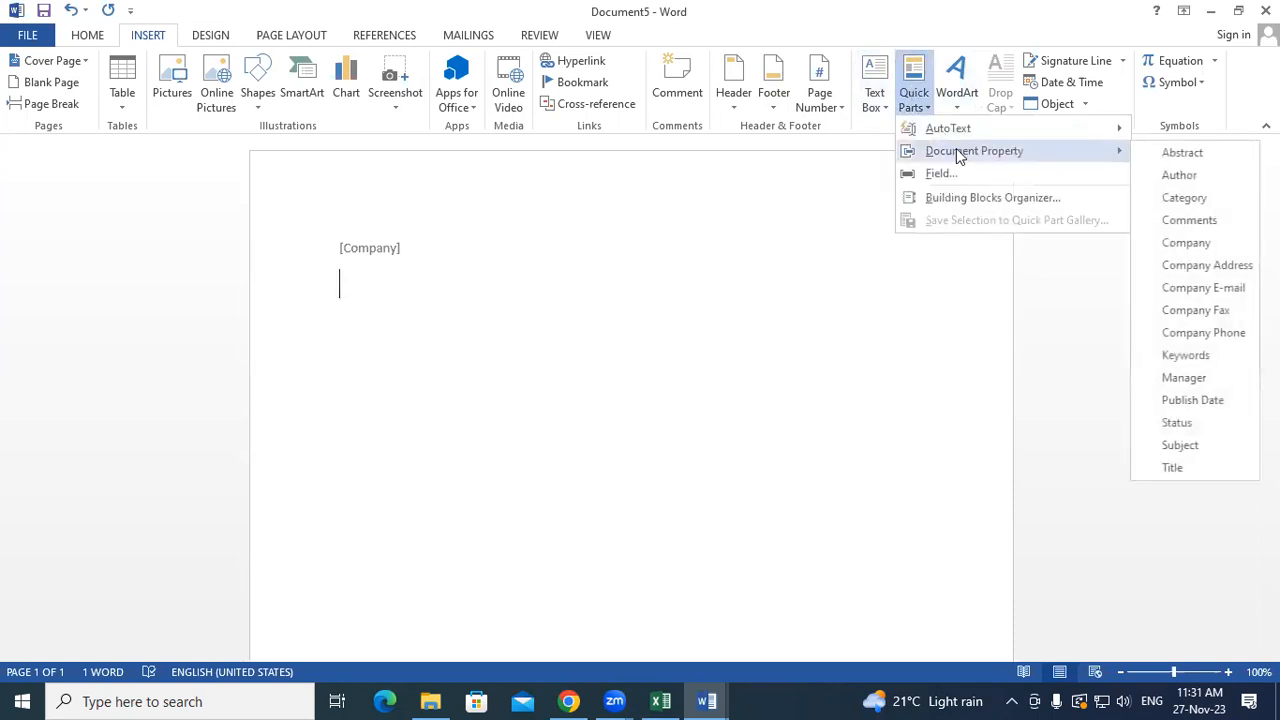
pyautogui.click(1165, 265)
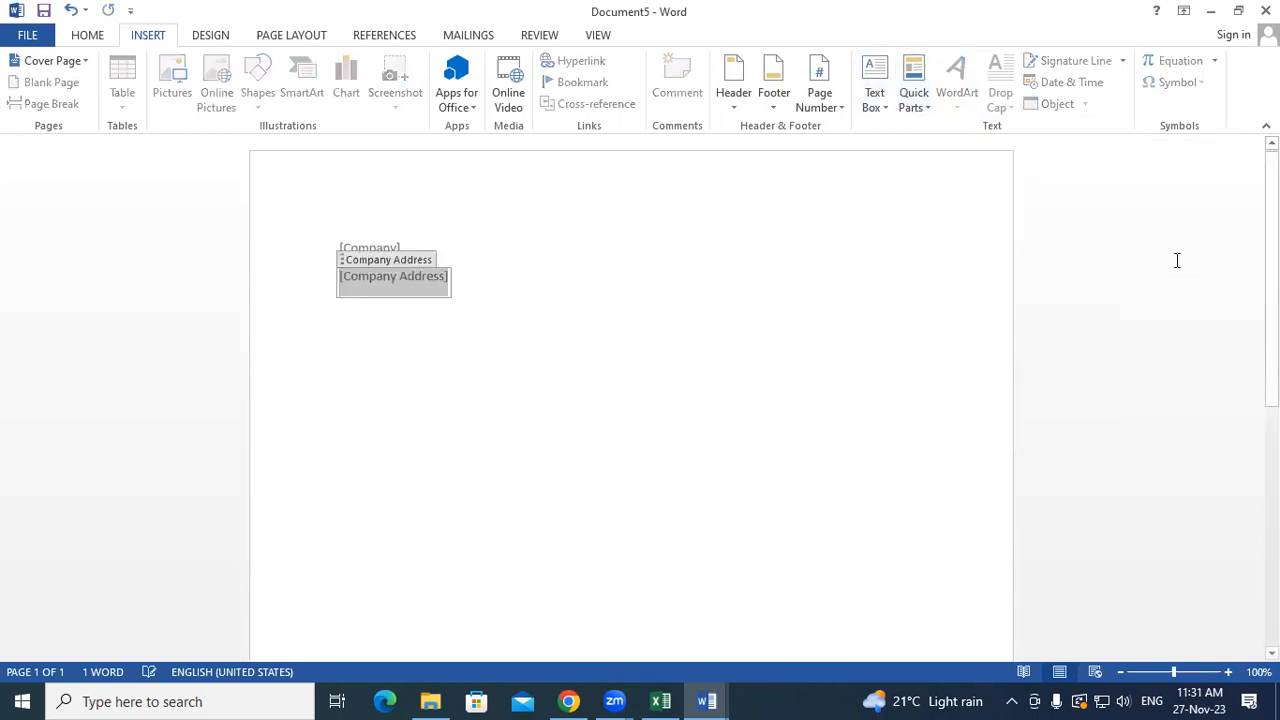
pyautogui.click(545, 290)
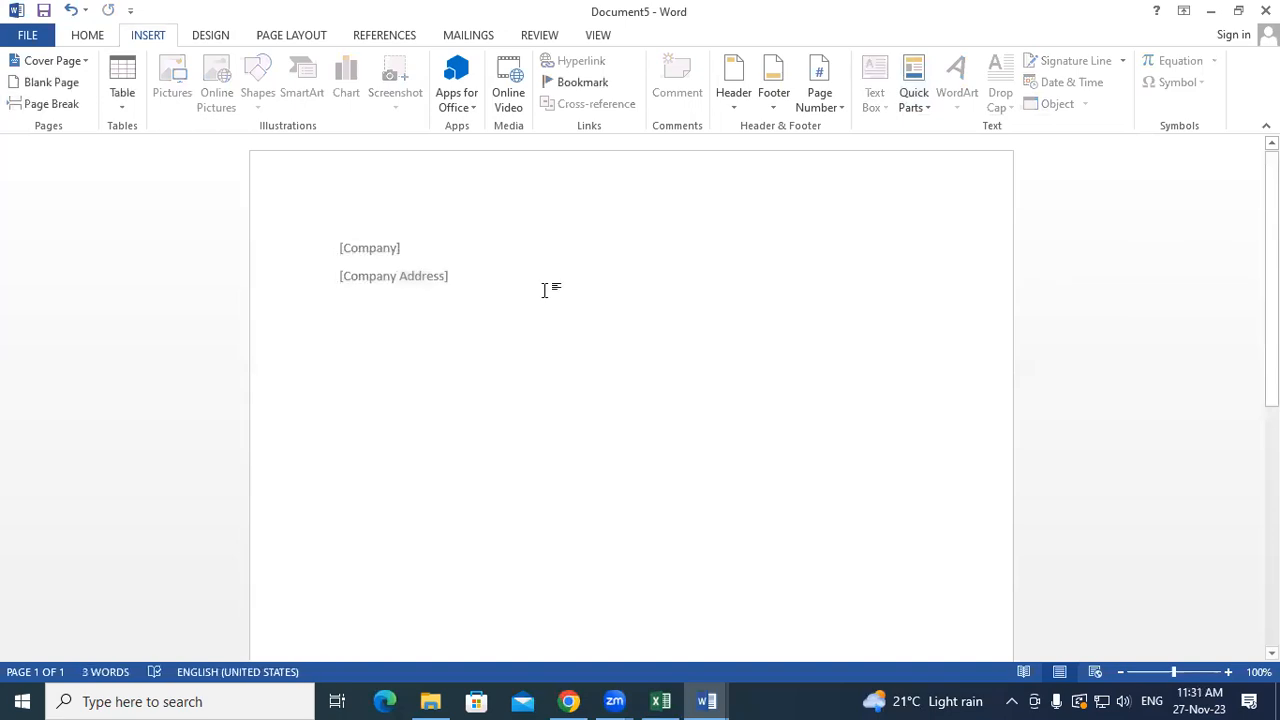
pyautogui.press('Return')
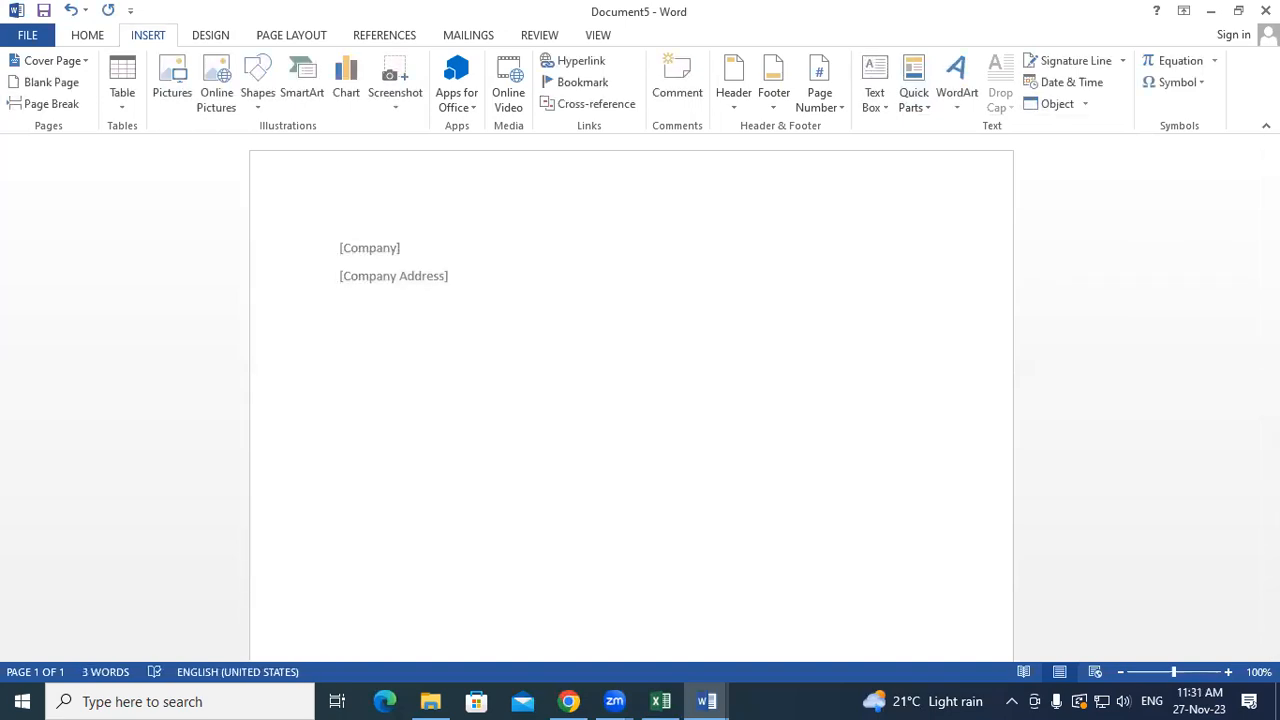
# - Add the Company Phone and Company E-mail property placeholders on the following lines
pyautogui.click(913, 92)
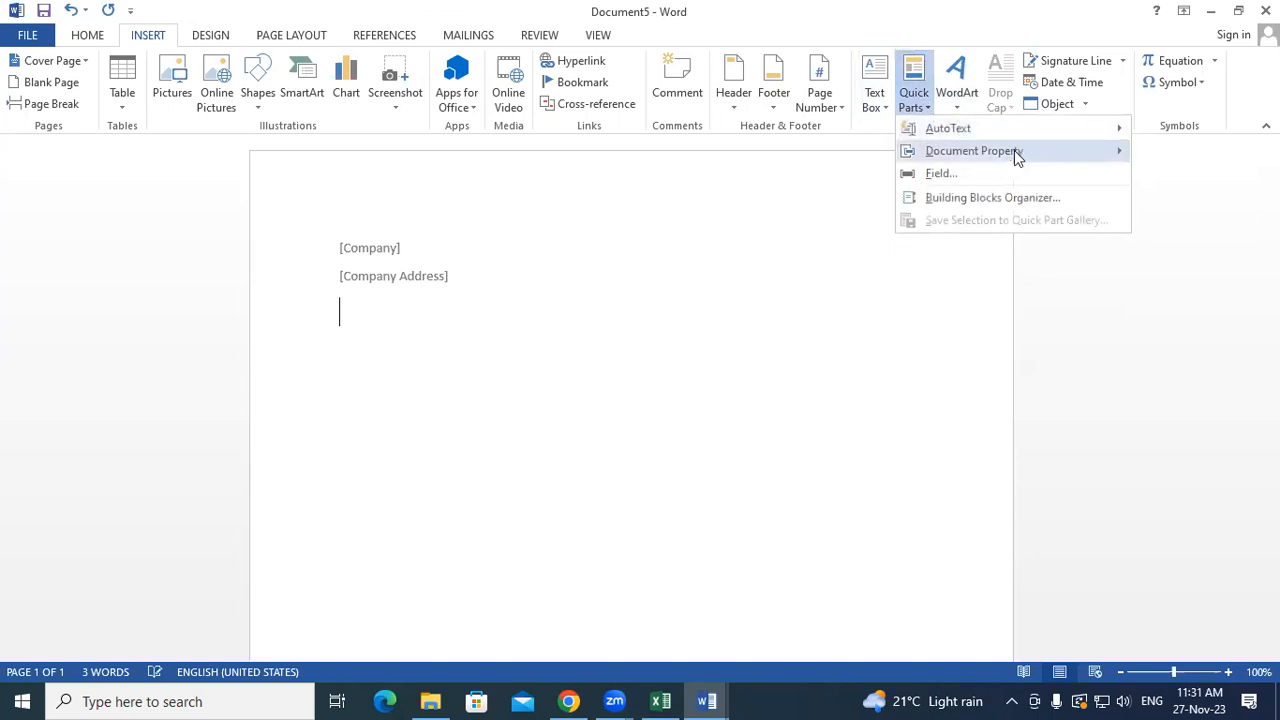
pyautogui.moveTo(1018, 160)
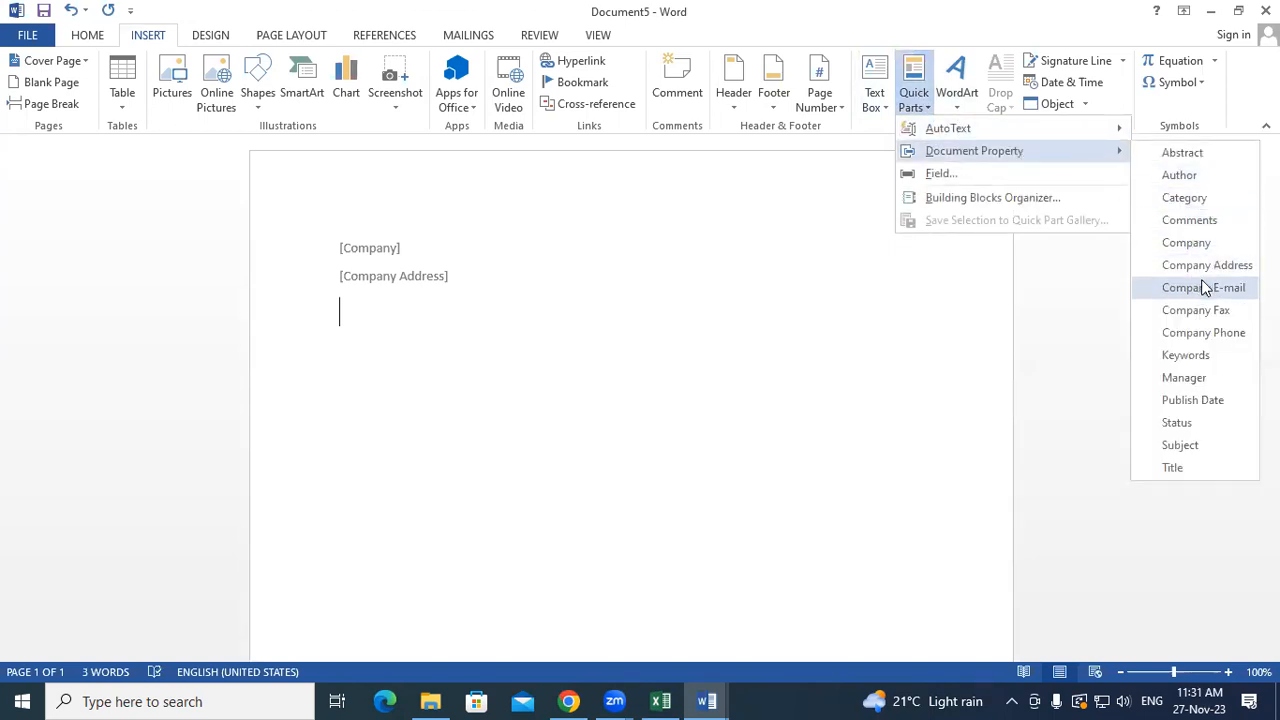
pyautogui.click(1206, 334)
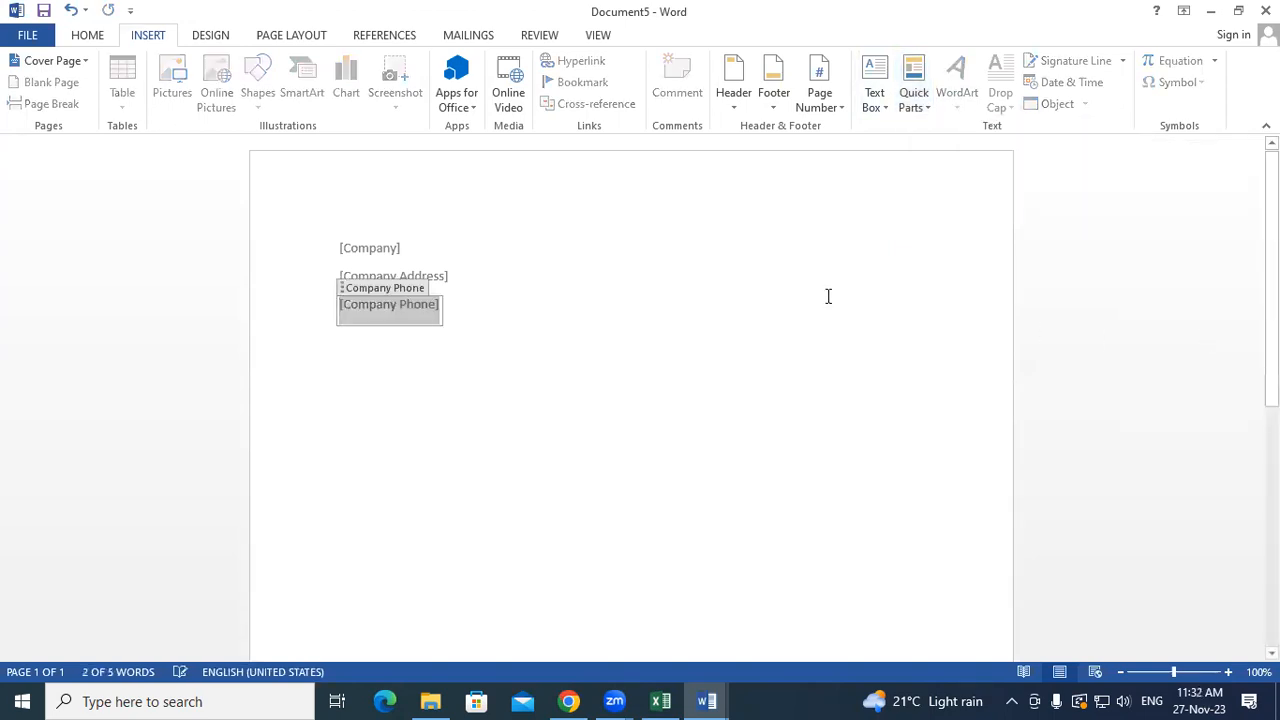
pyautogui.click(490, 309)
pyautogui.press('Return')
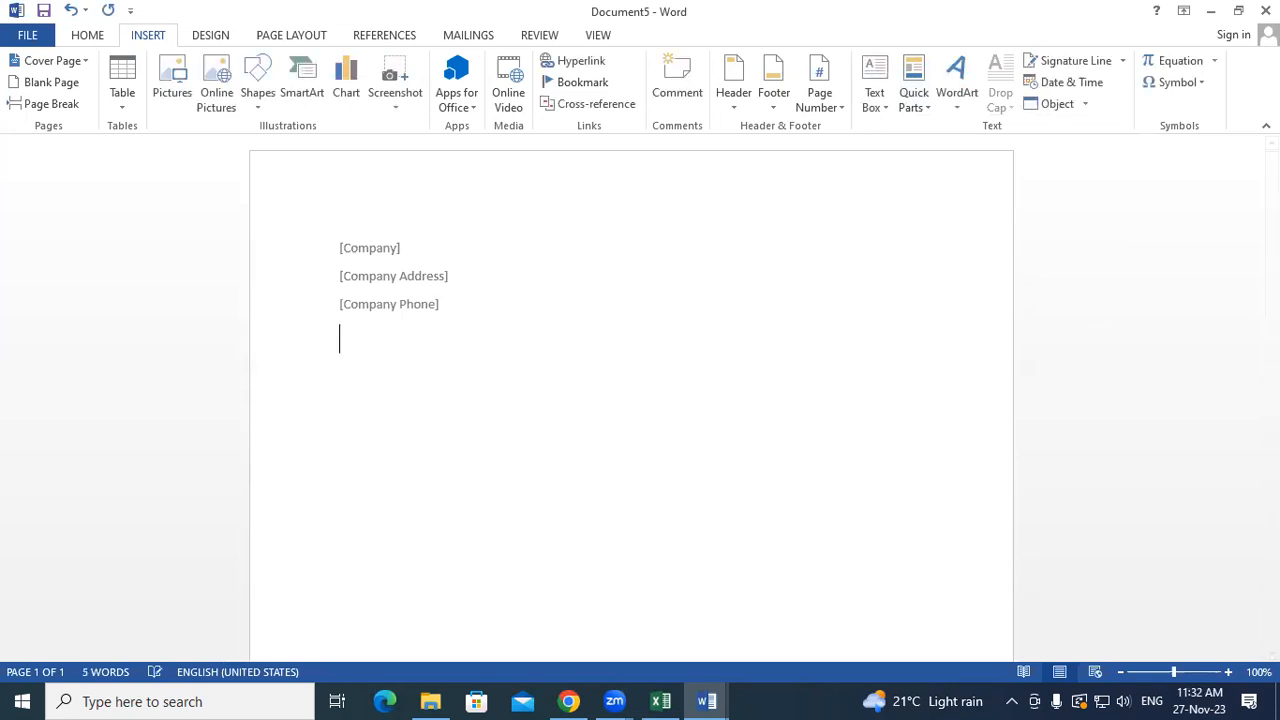
pyautogui.click(916, 104)
pyautogui.moveTo(988, 152)
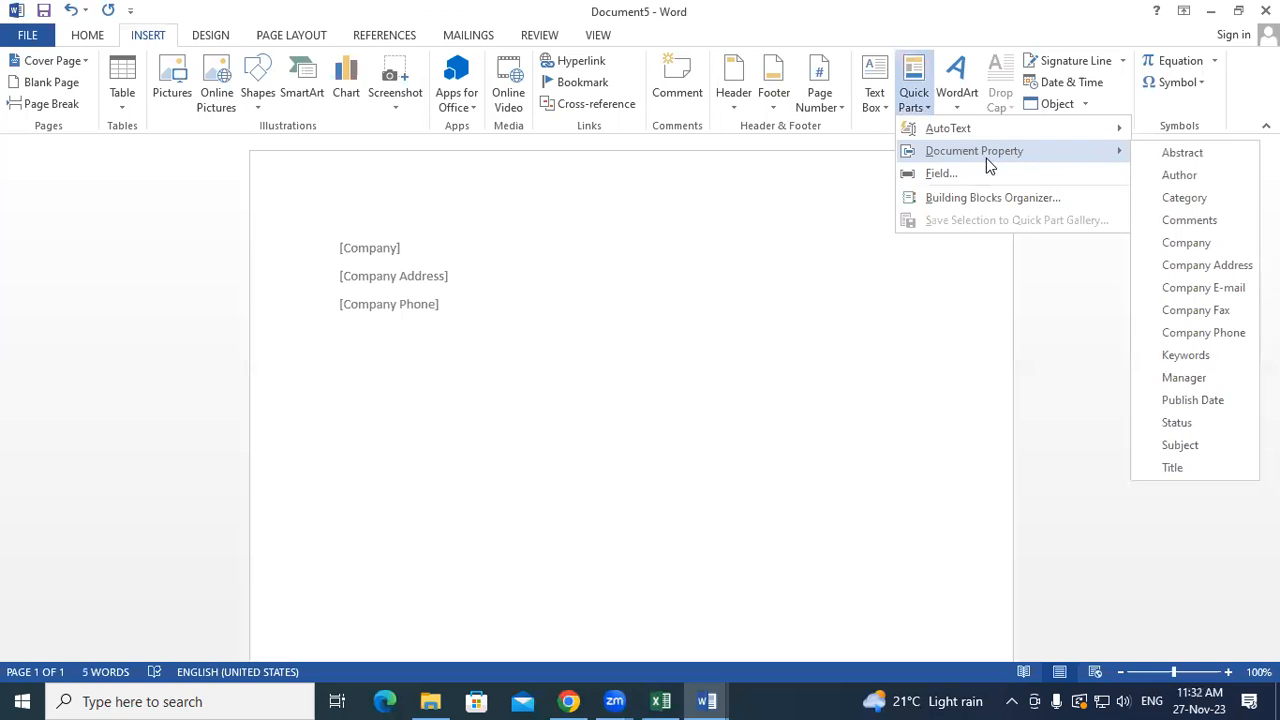
pyautogui.click(1243, 289)
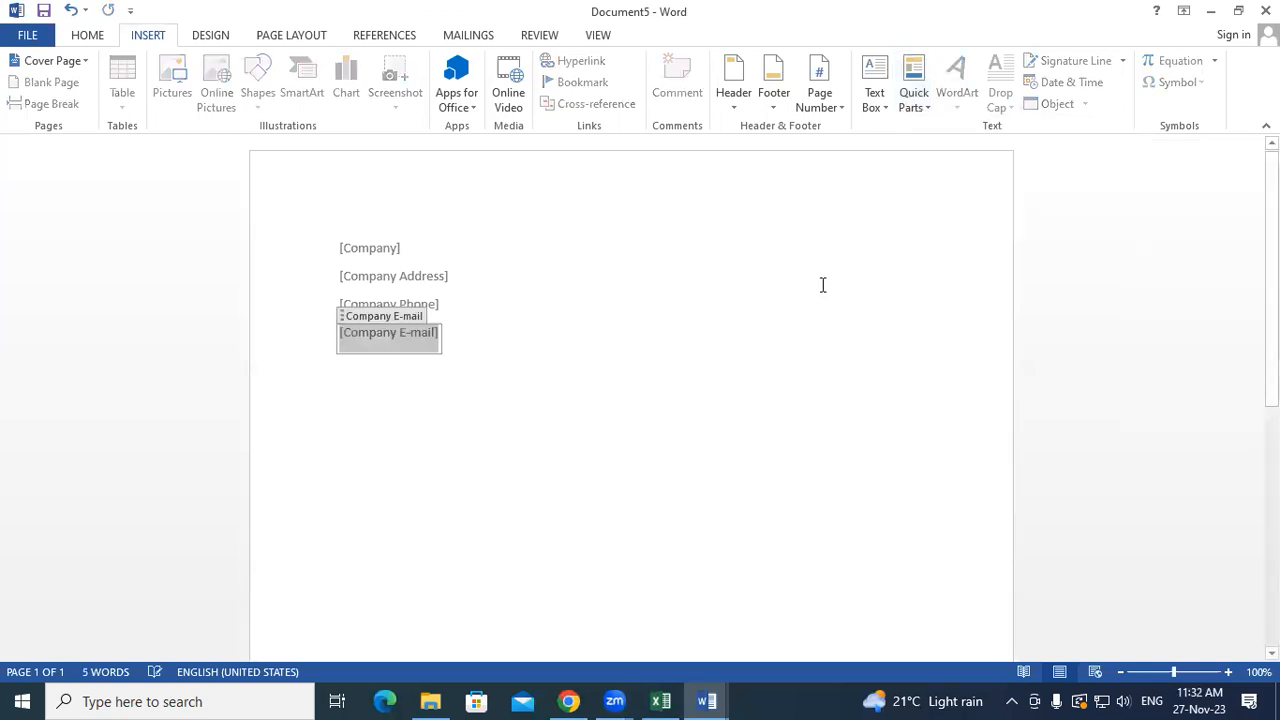
pyautogui.click(507, 330)
pyautogui.press('Return')
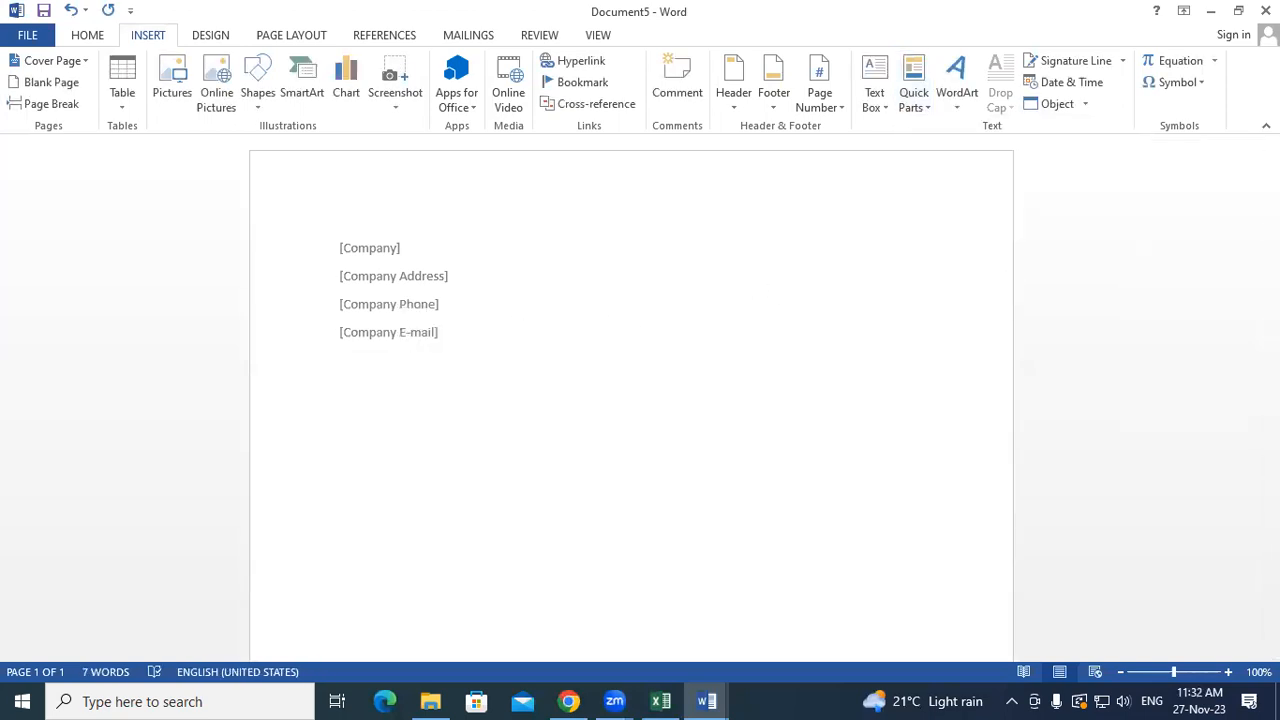
pyautogui.click(920, 107)
pyautogui.moveTo(986, 163)
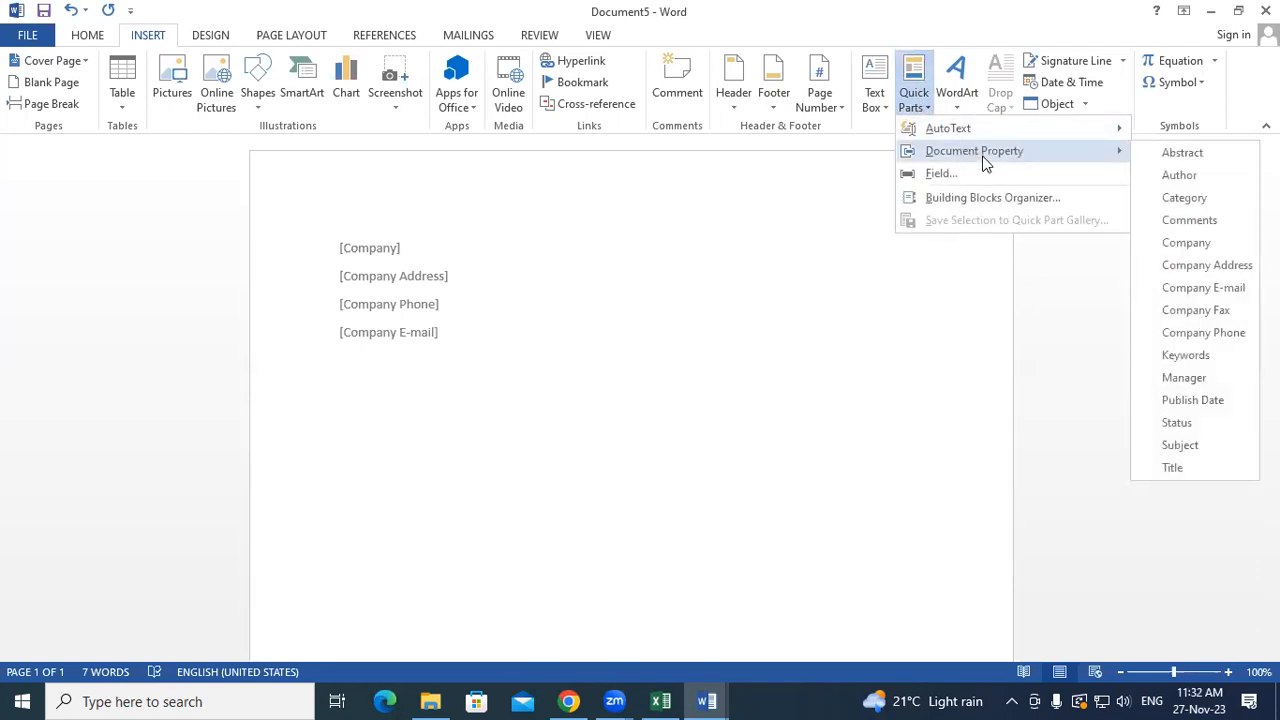
# - Type GAYATRI INSTITUTE OF TECHNOLOGY into the Company placeholder, correcting the extra T
pyautogui.click(598, 267)
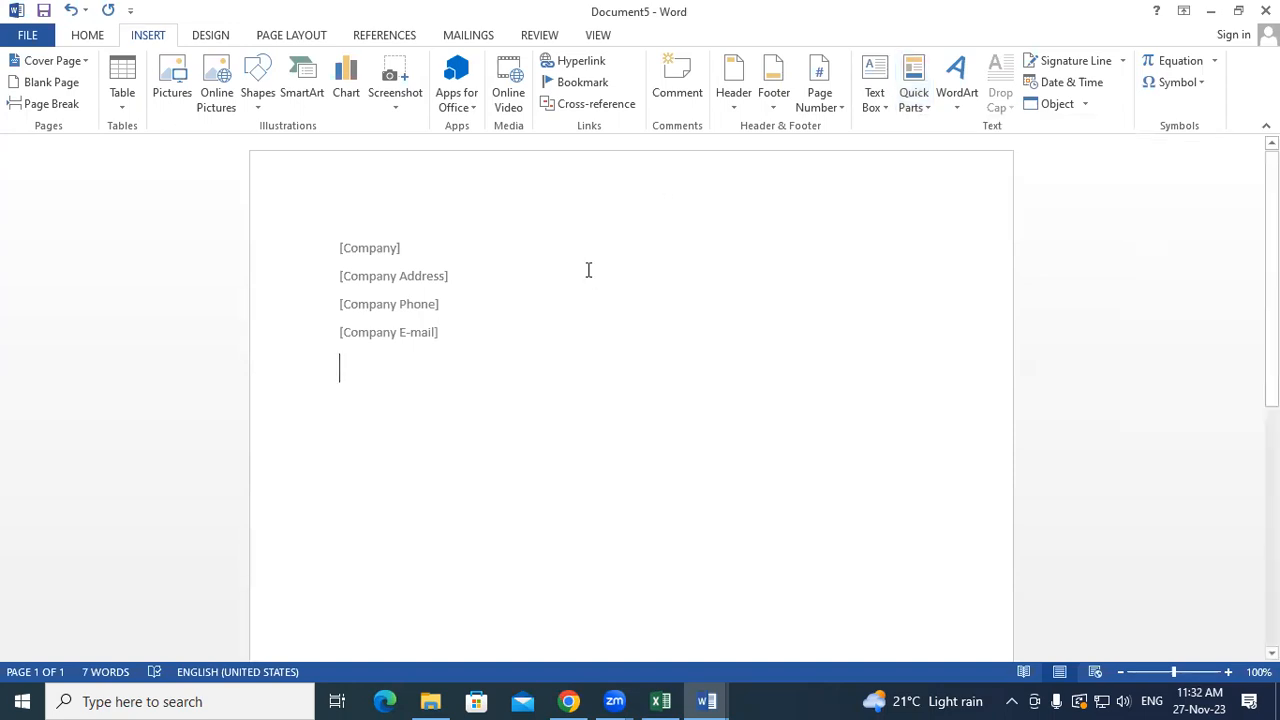
pyautogui.click(374, 257)
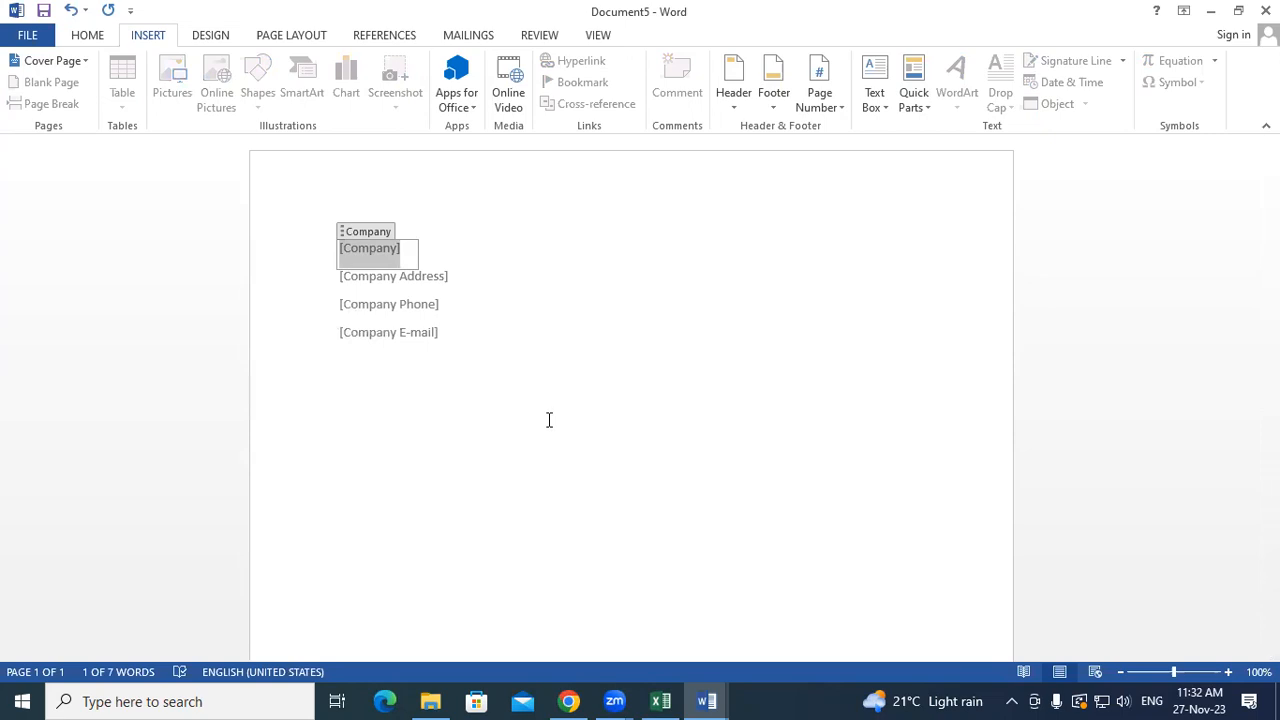
pyautogui.write('GAYATT')
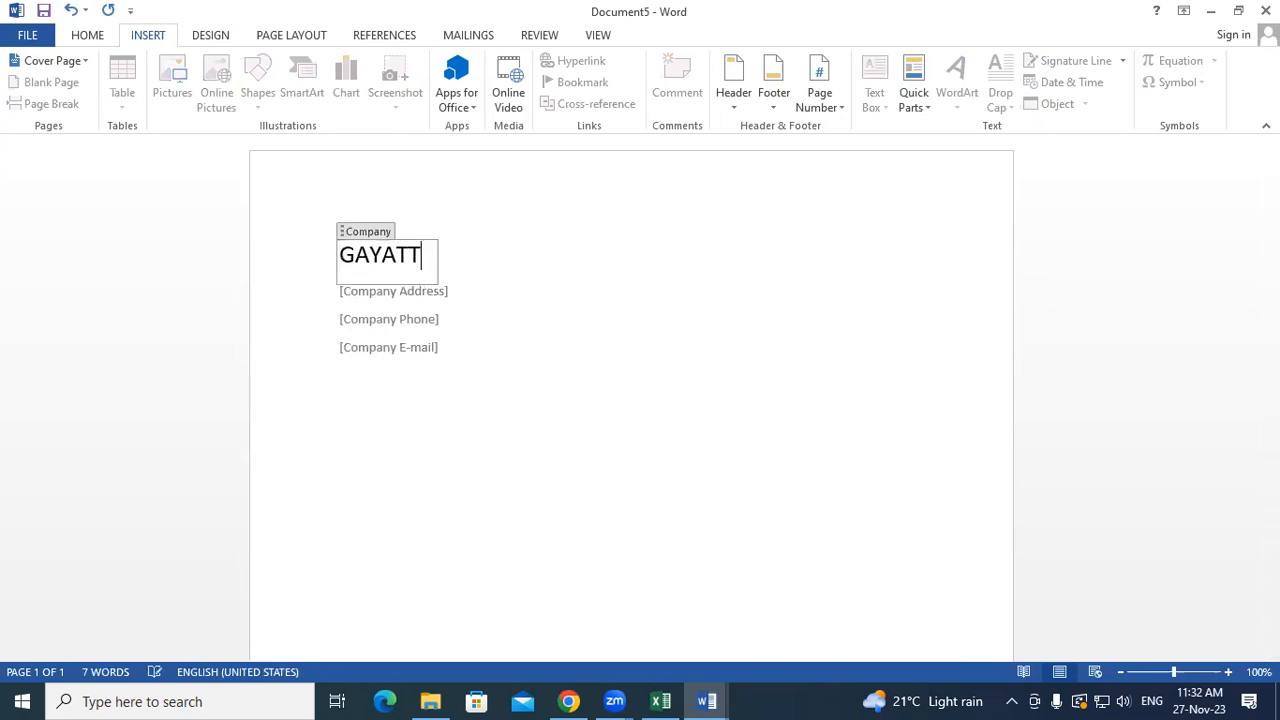
pyautogui.press('BackSpace')
pyautogui.write('RI ')
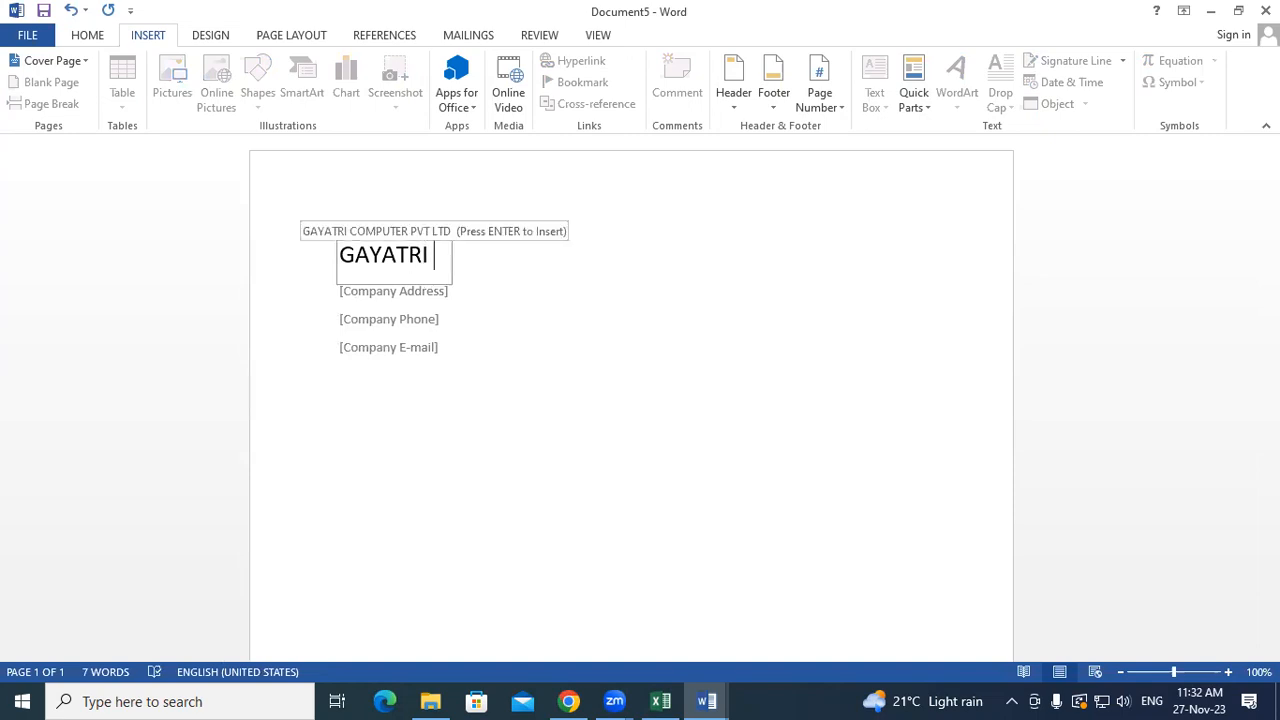
pyautogui.write('INSTITUTE OF TECHNOLOGY')
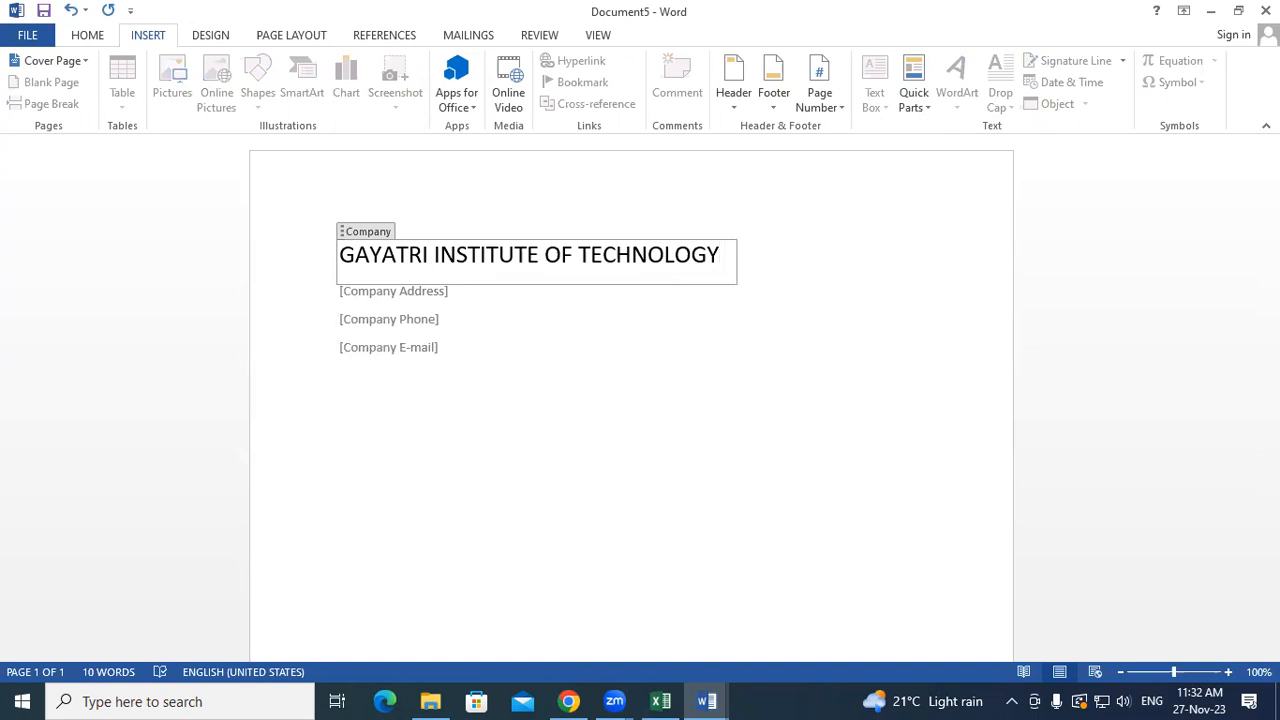
pyautogui.click(376, 295)
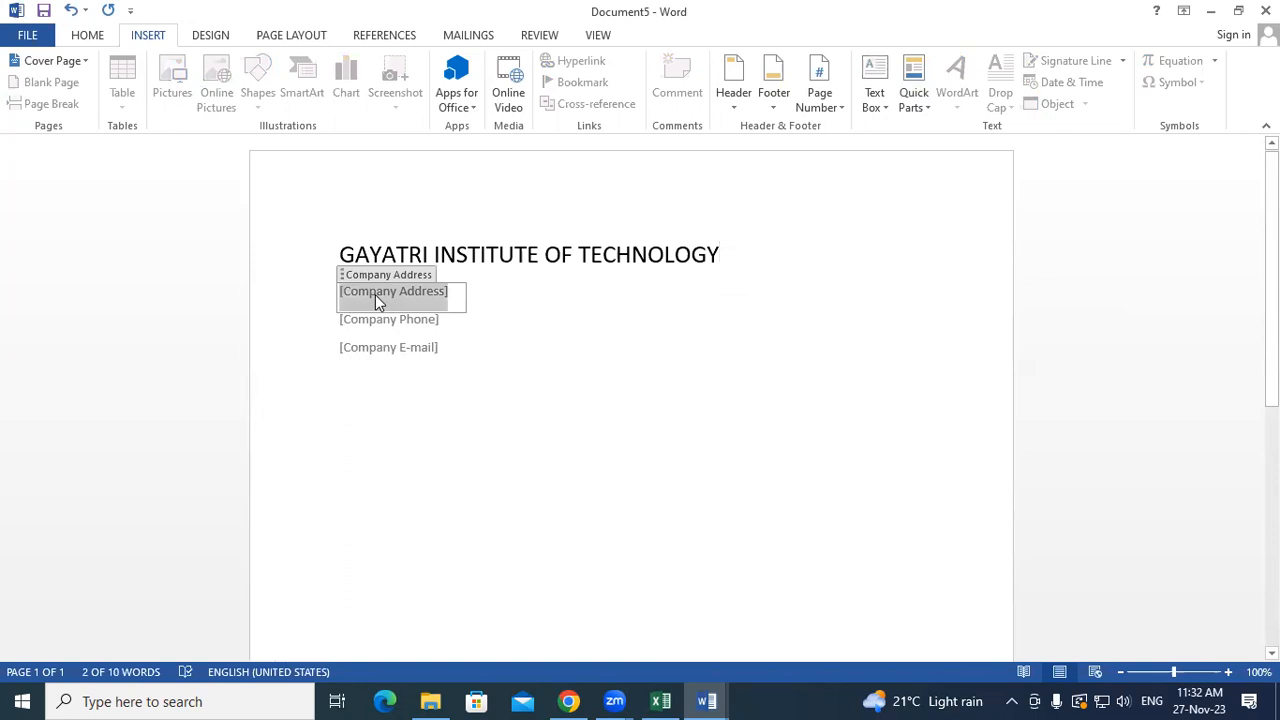
# - Type the institute's street address into Company Address and two comma-separated phone numbers into Company Phone
pyautogui.write('NEAR ')
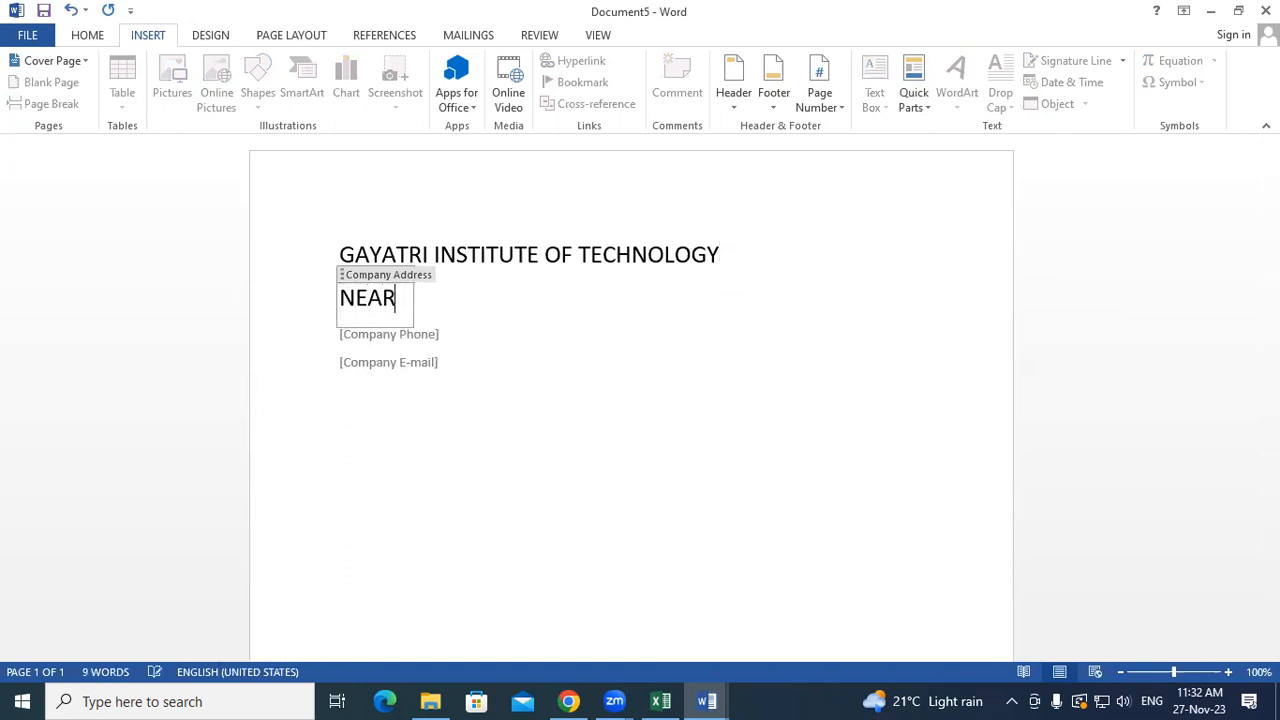
pyautogui.write('RA')
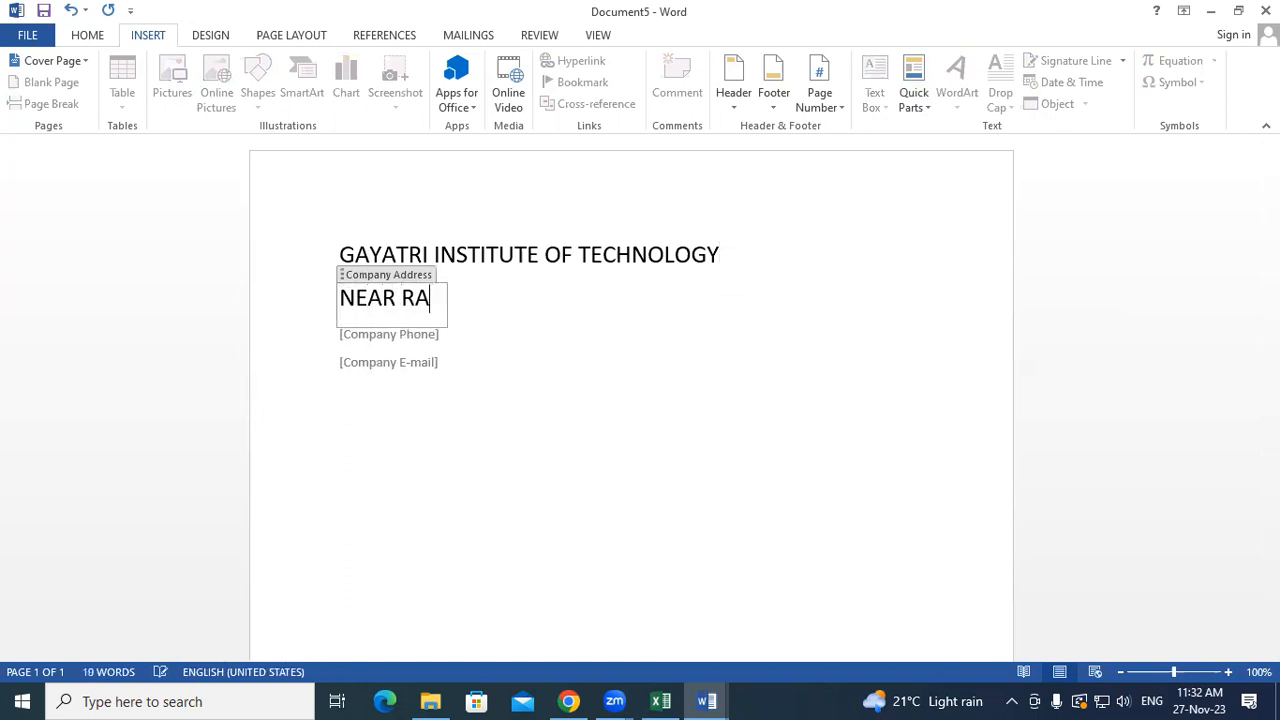
pyautogui.write('ILWAY ST')
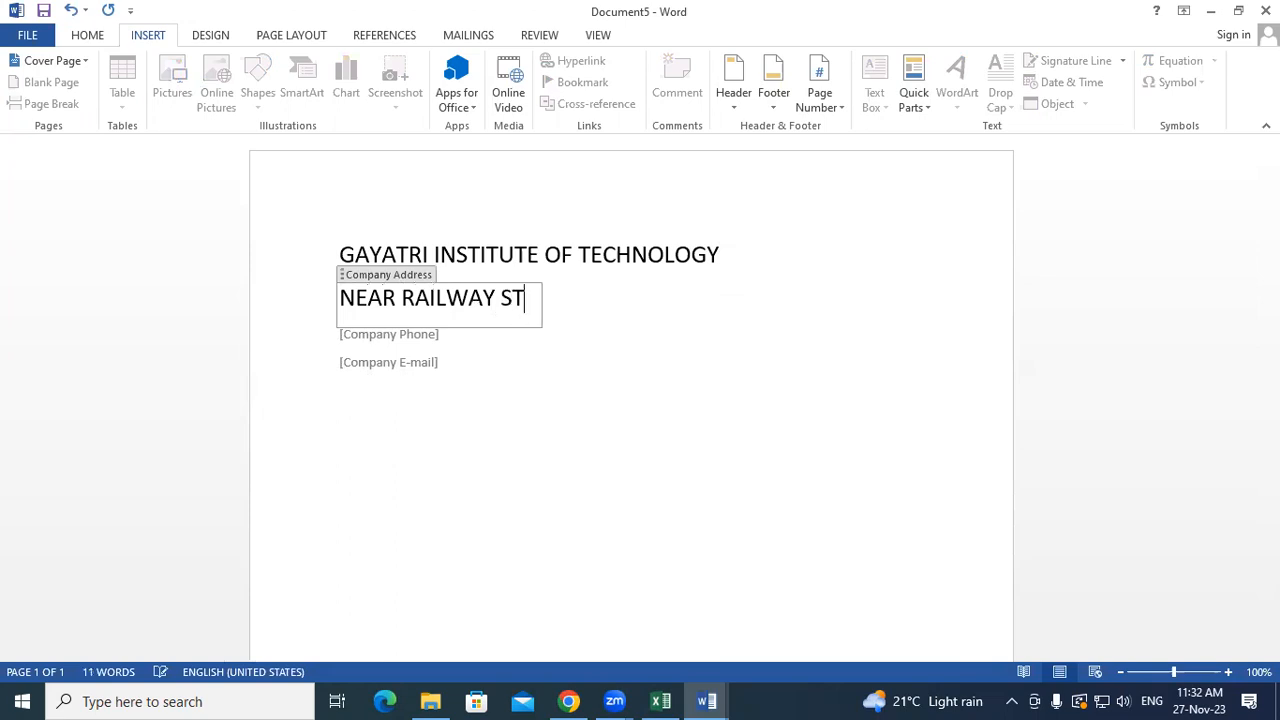
pyautogui.write('ATION R')
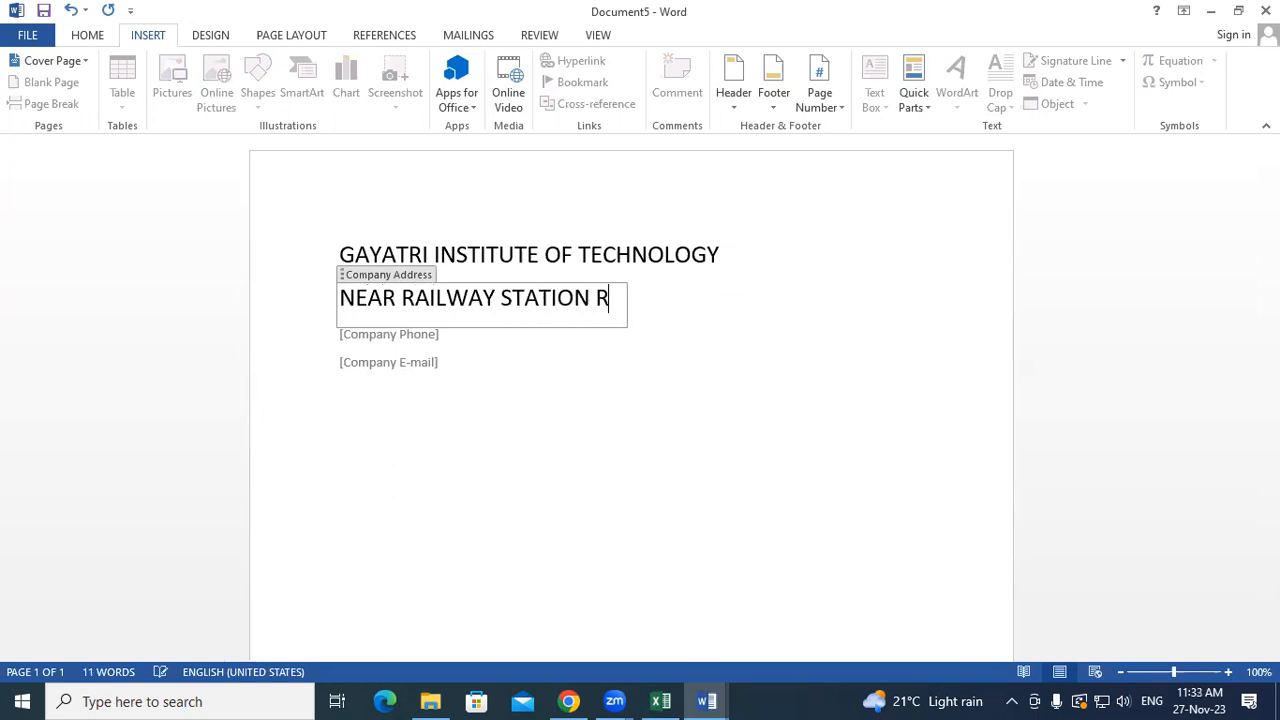
pyautogui.write('OAD PA')
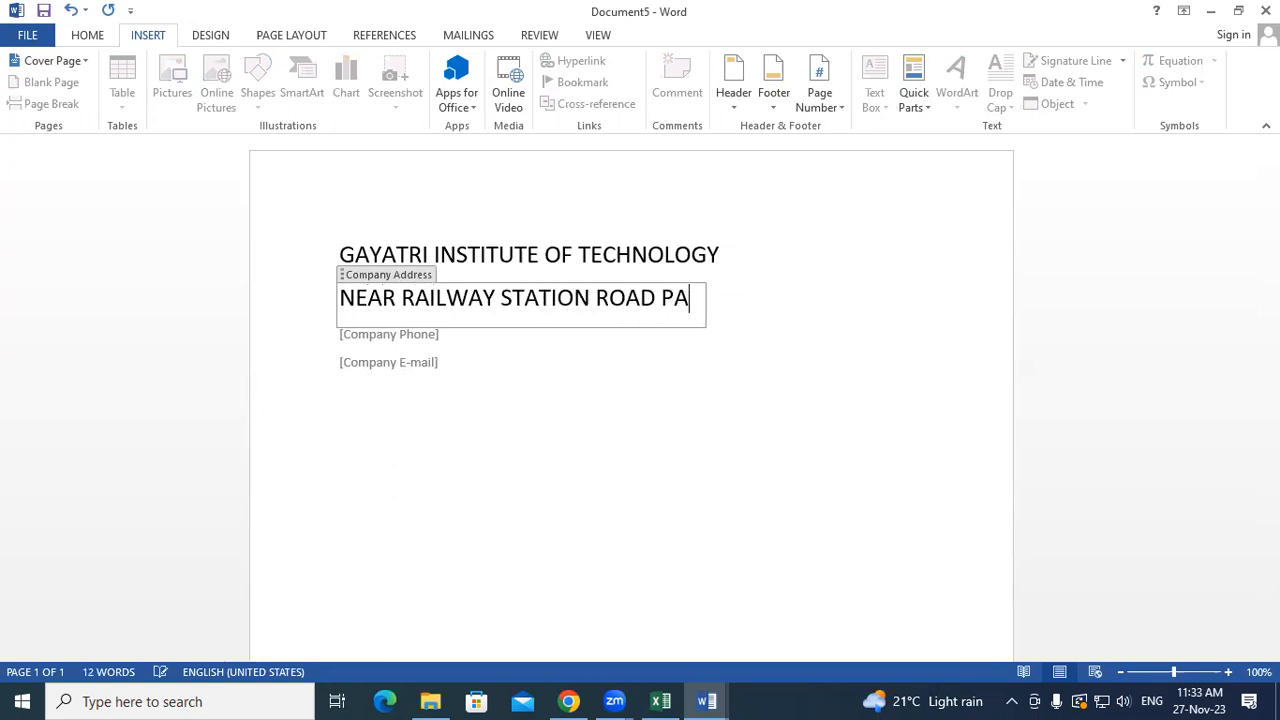
pyautogui.write('DRAUNA K')
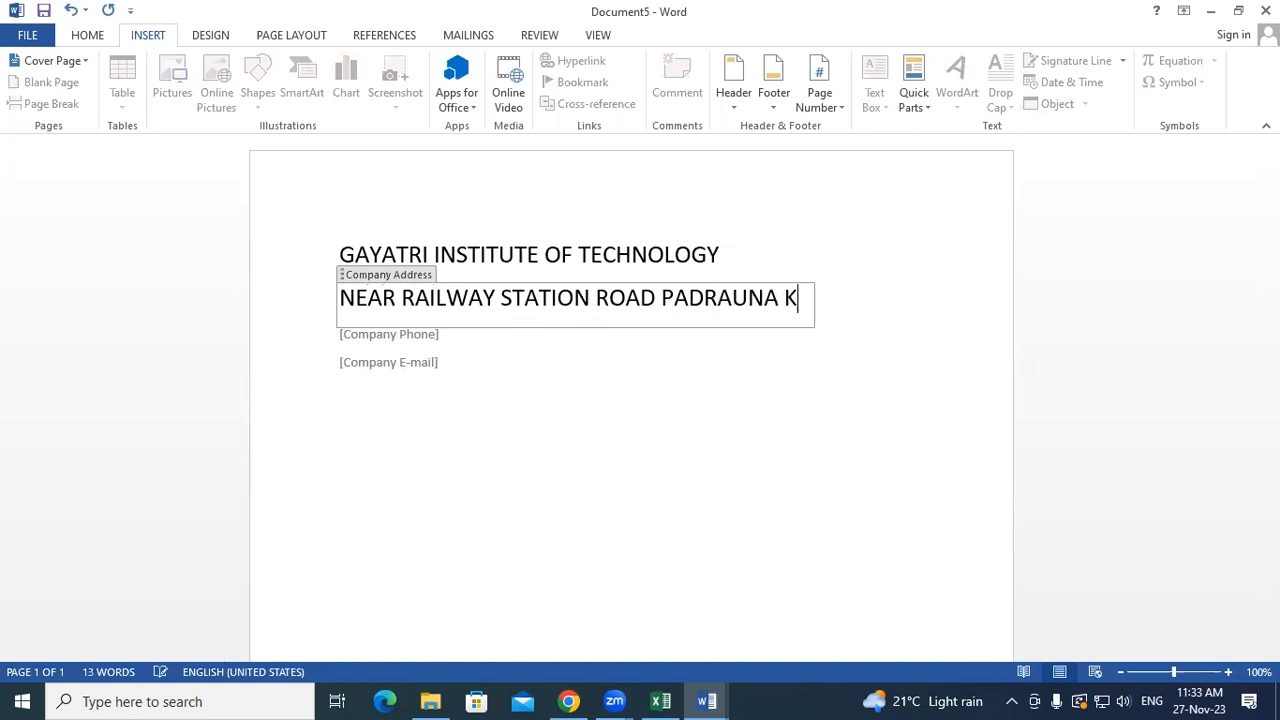
pyautogui.write('USHINAGAR')
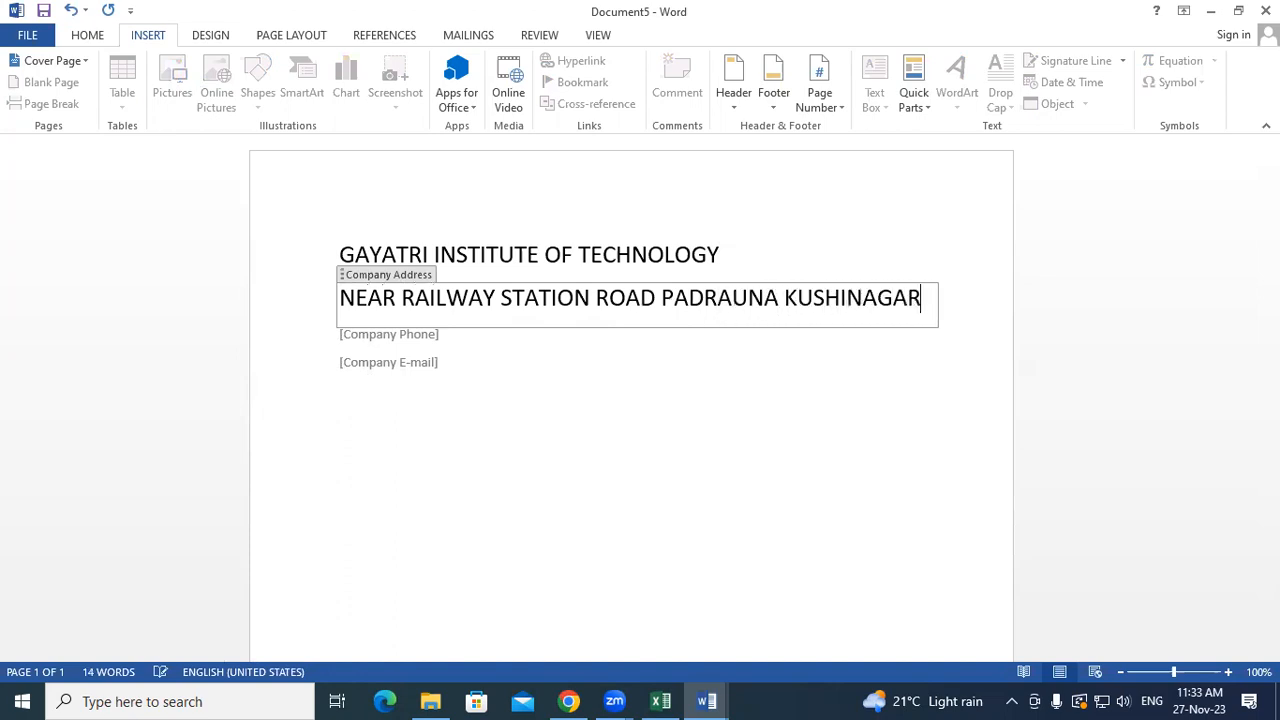
pyautogui.click(366, 348)
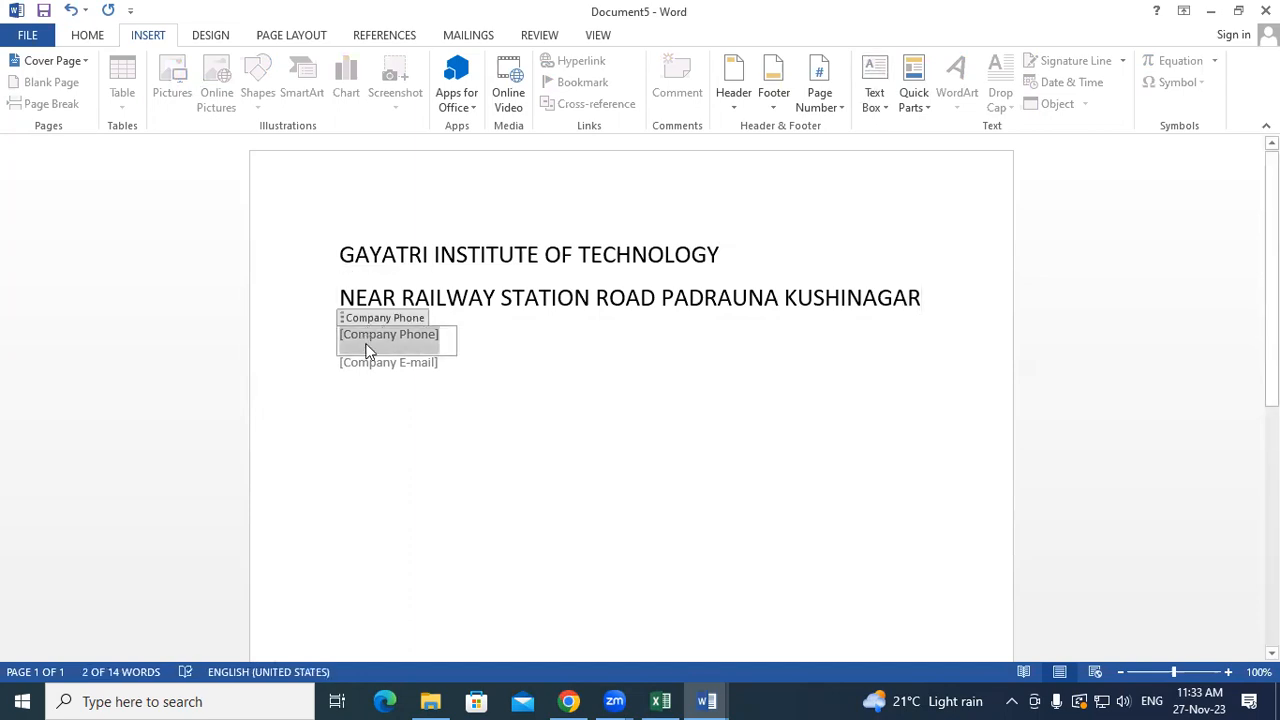
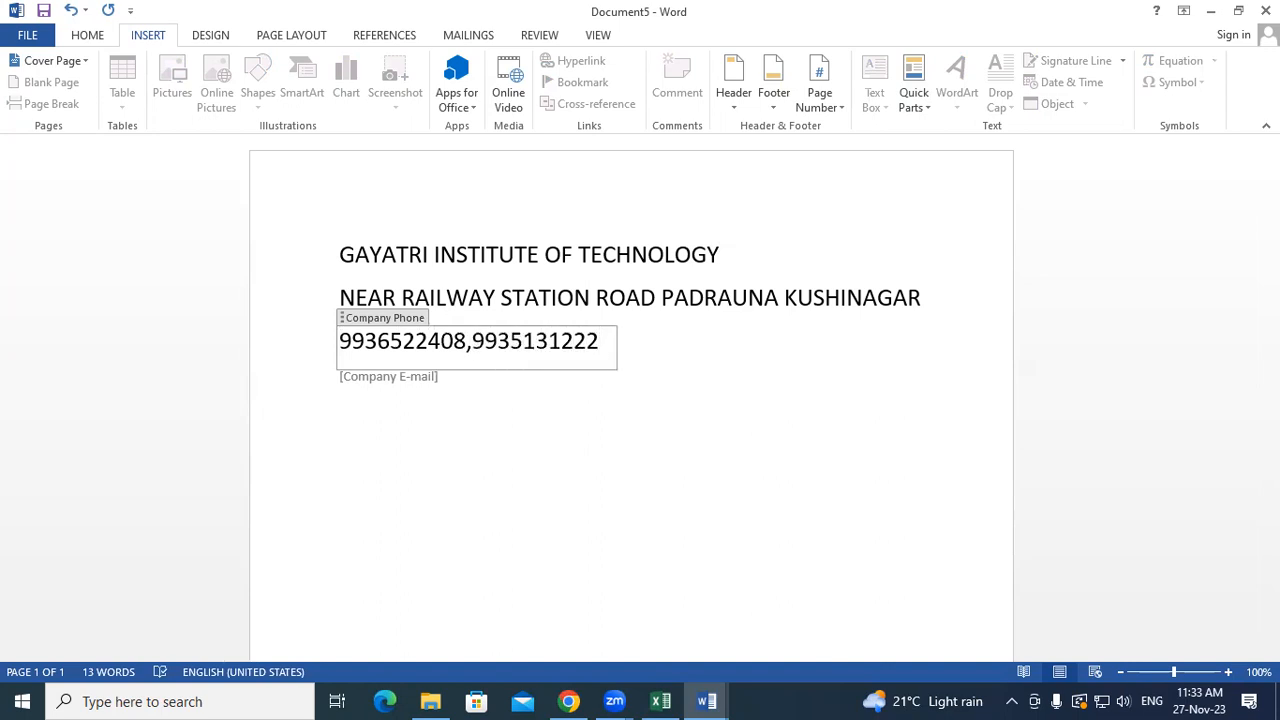
# - Enter the e-mail address into Company E-mail with a lowercase first letter, then go to the phone numbers' comma
pyautogui.click(380, 390)
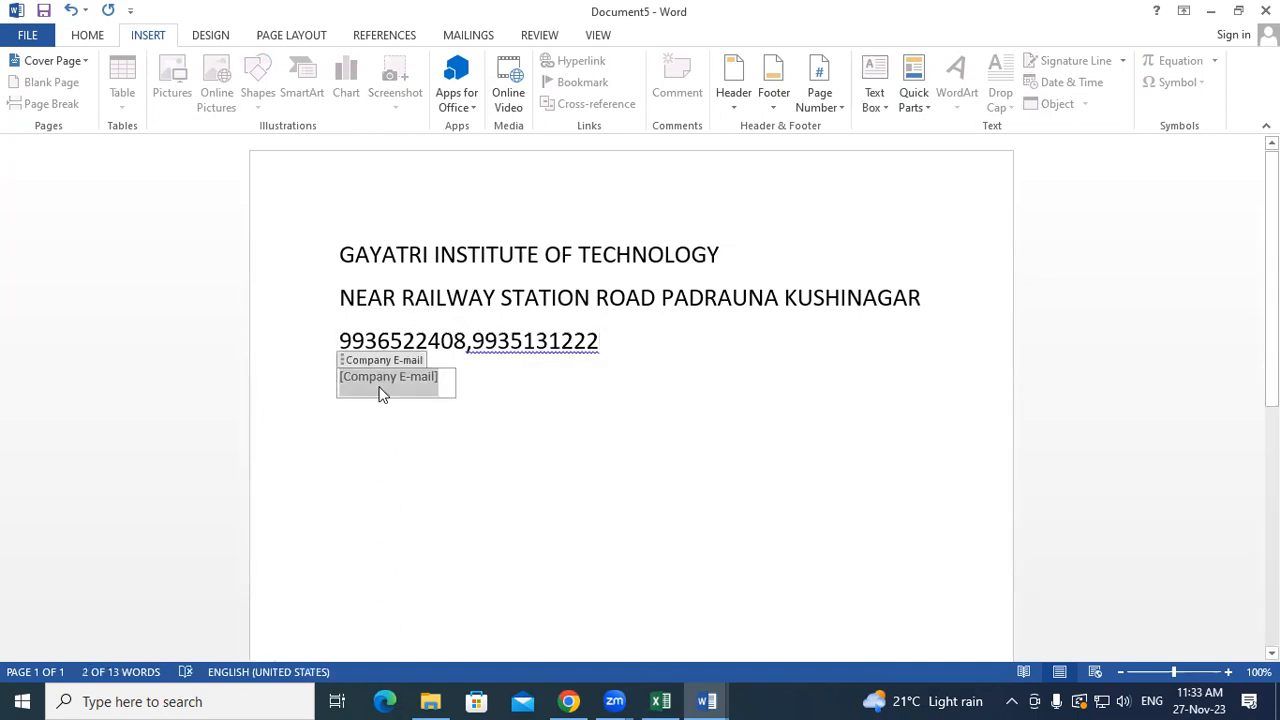
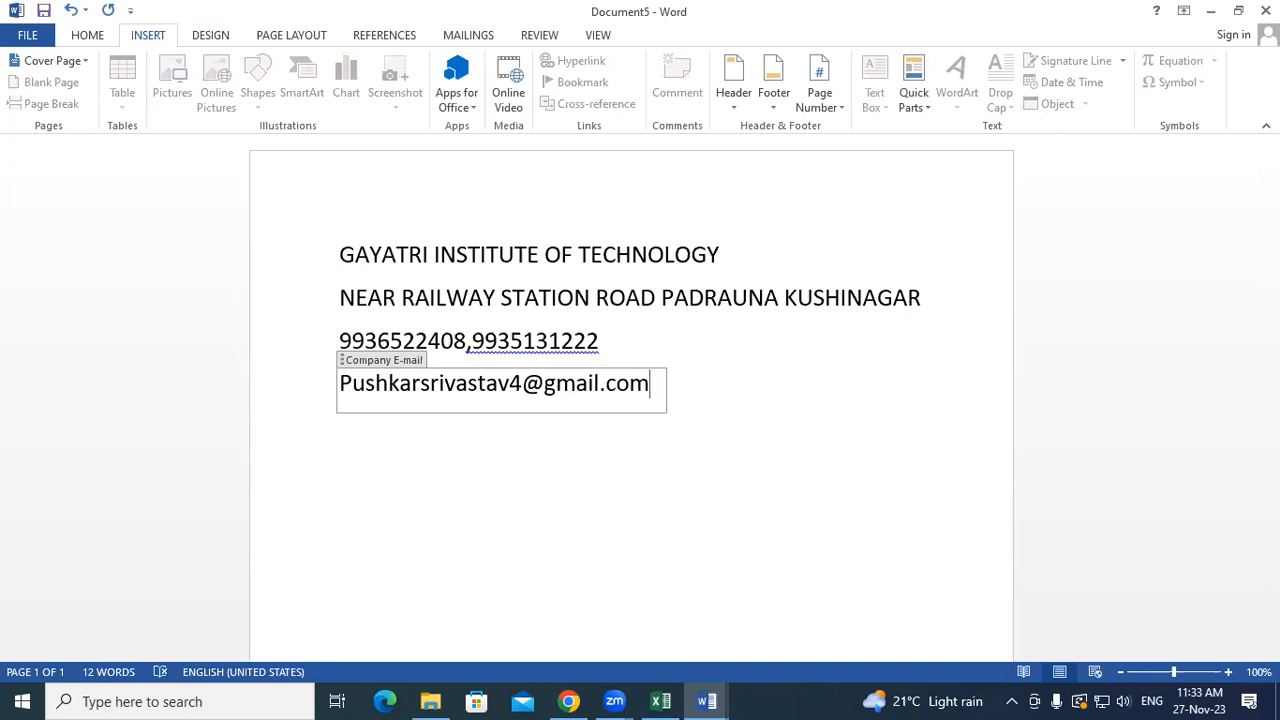
pyautogui.click(353, 383)
pyautogui.press('BackSpace')
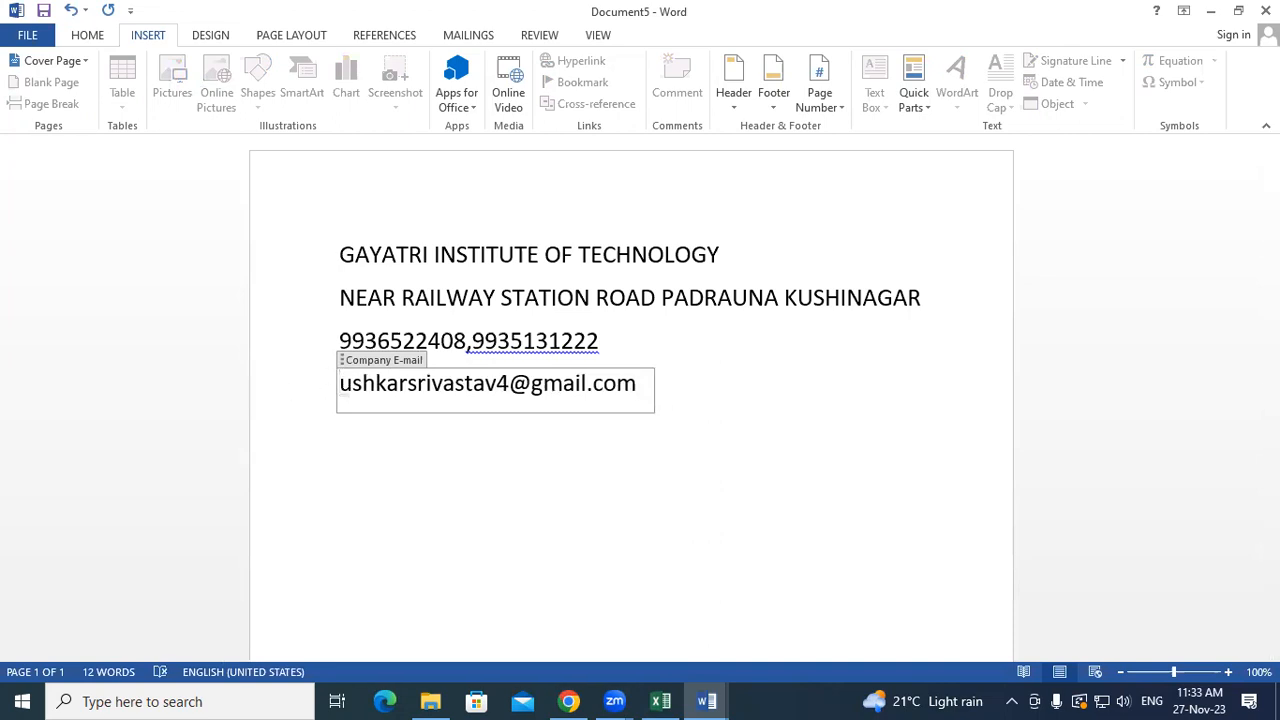
pyautogui.write('p')
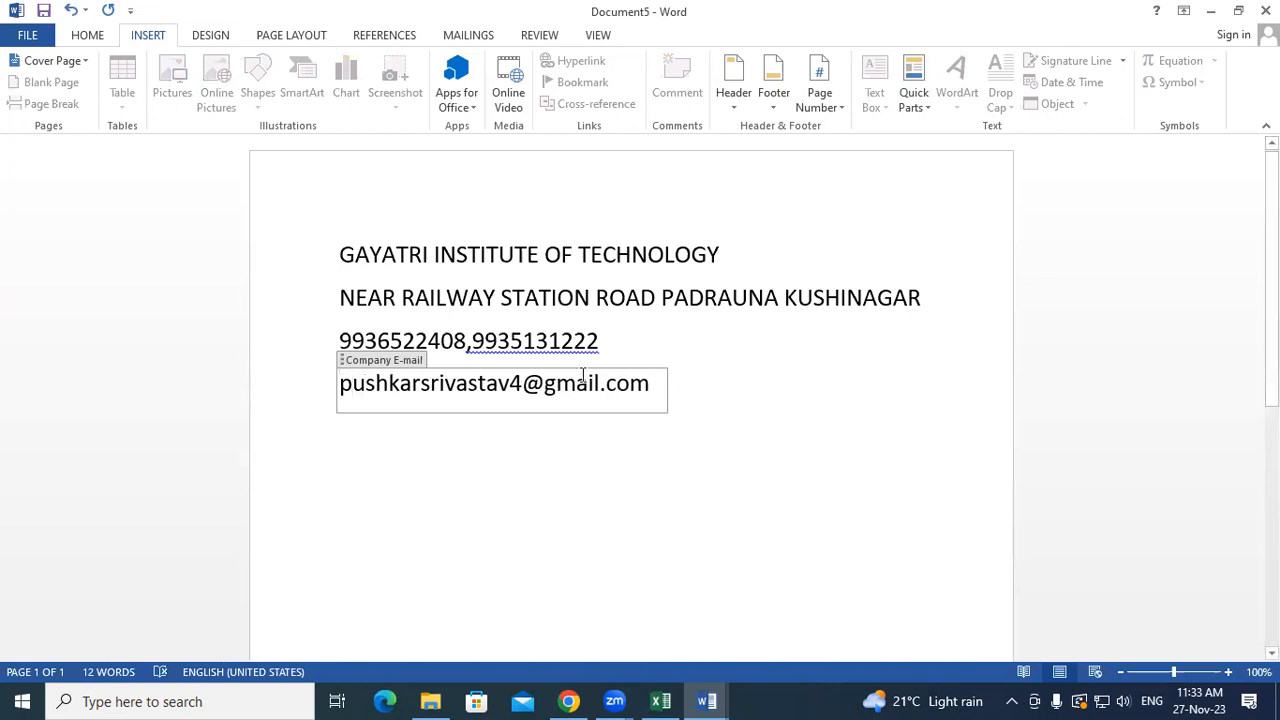
pyautogui.click(437, 339)
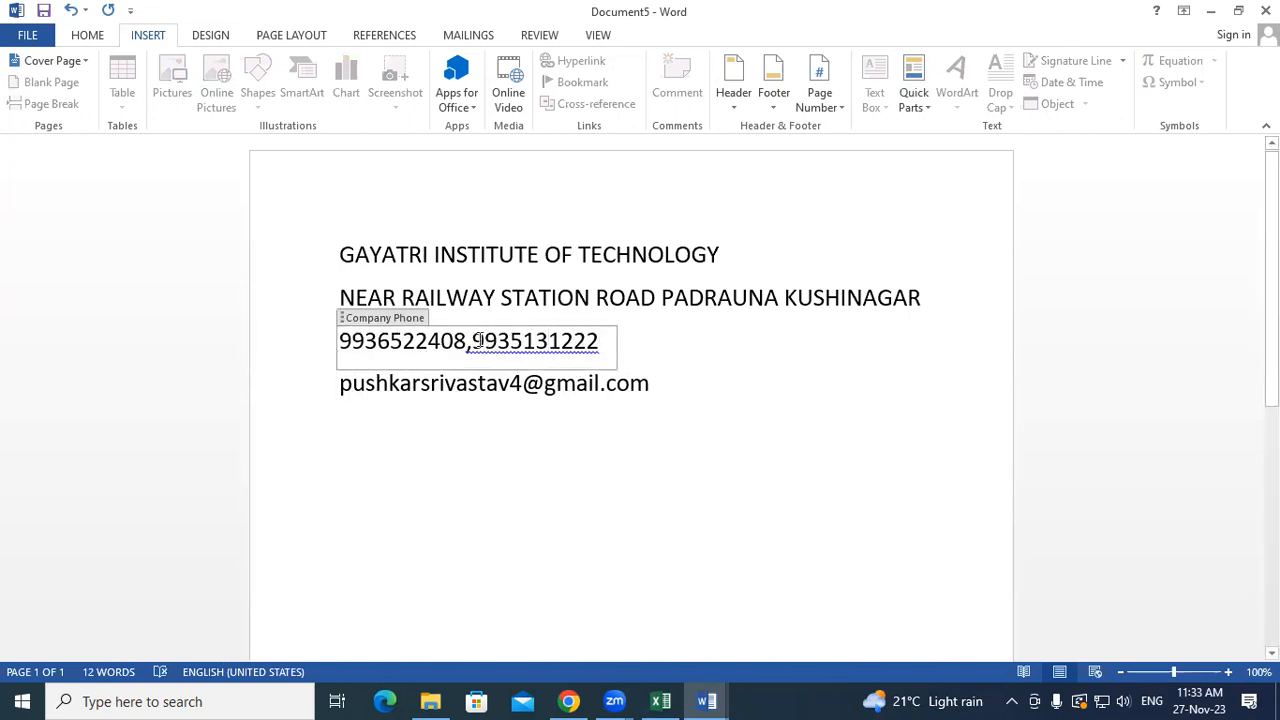
pyautogui.click(470, 341)
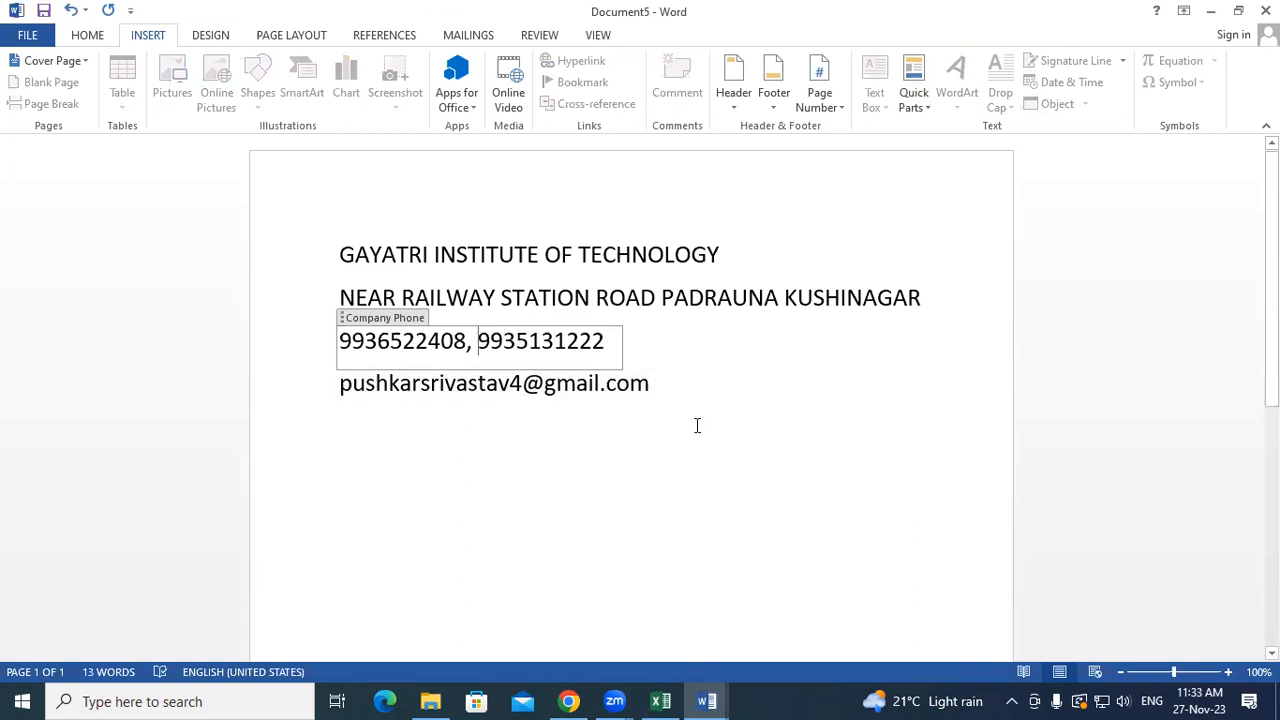
pyautogui.click(744, 454)
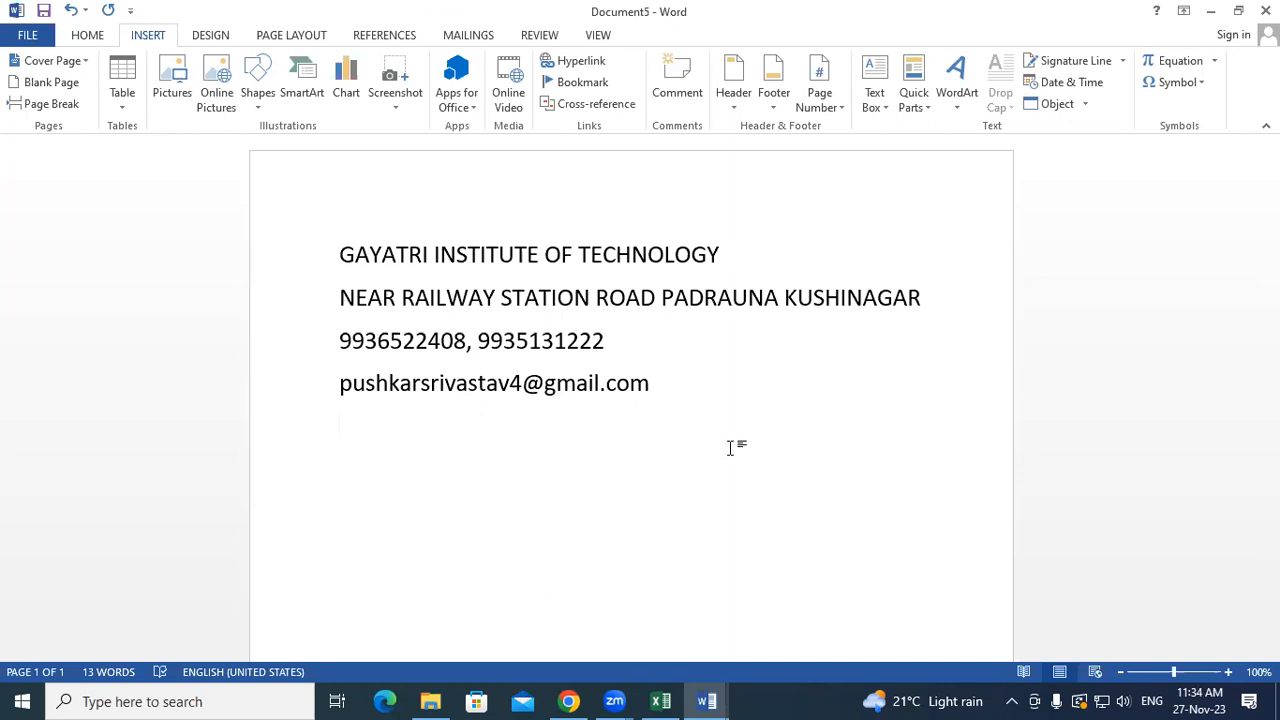
pyautogui.click(496, 266)
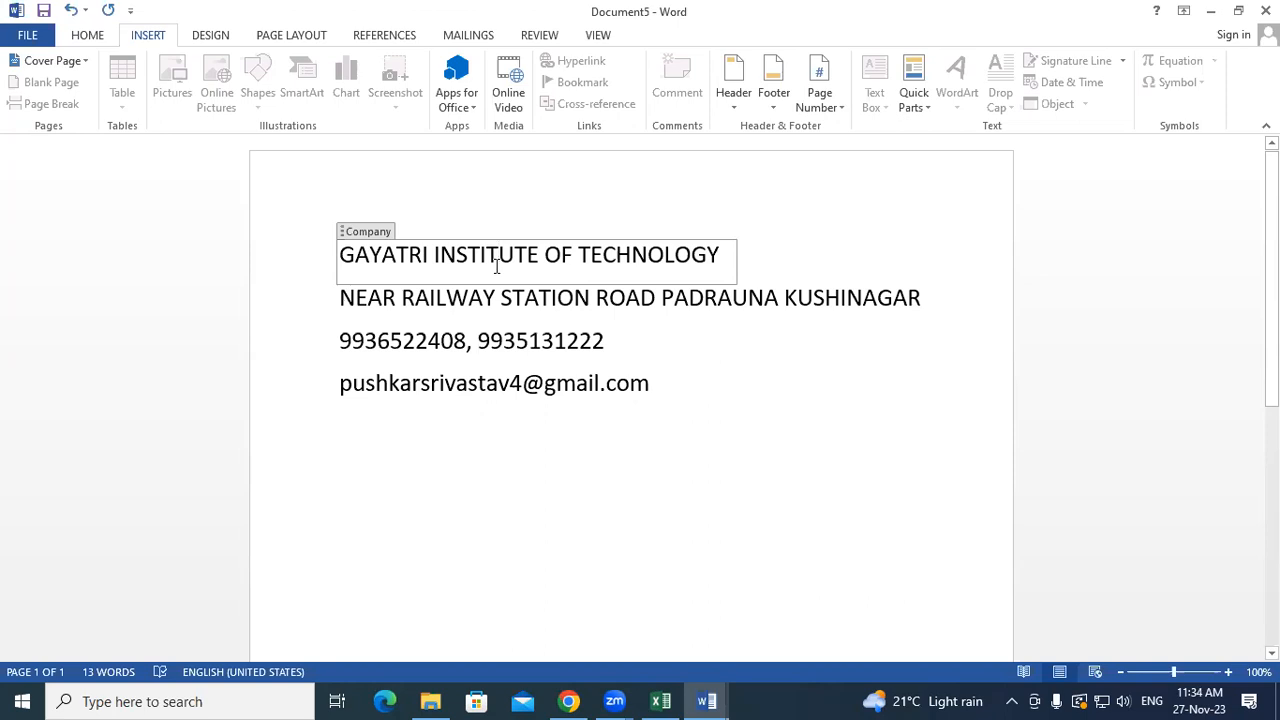
pyautogui.click(720, 450)
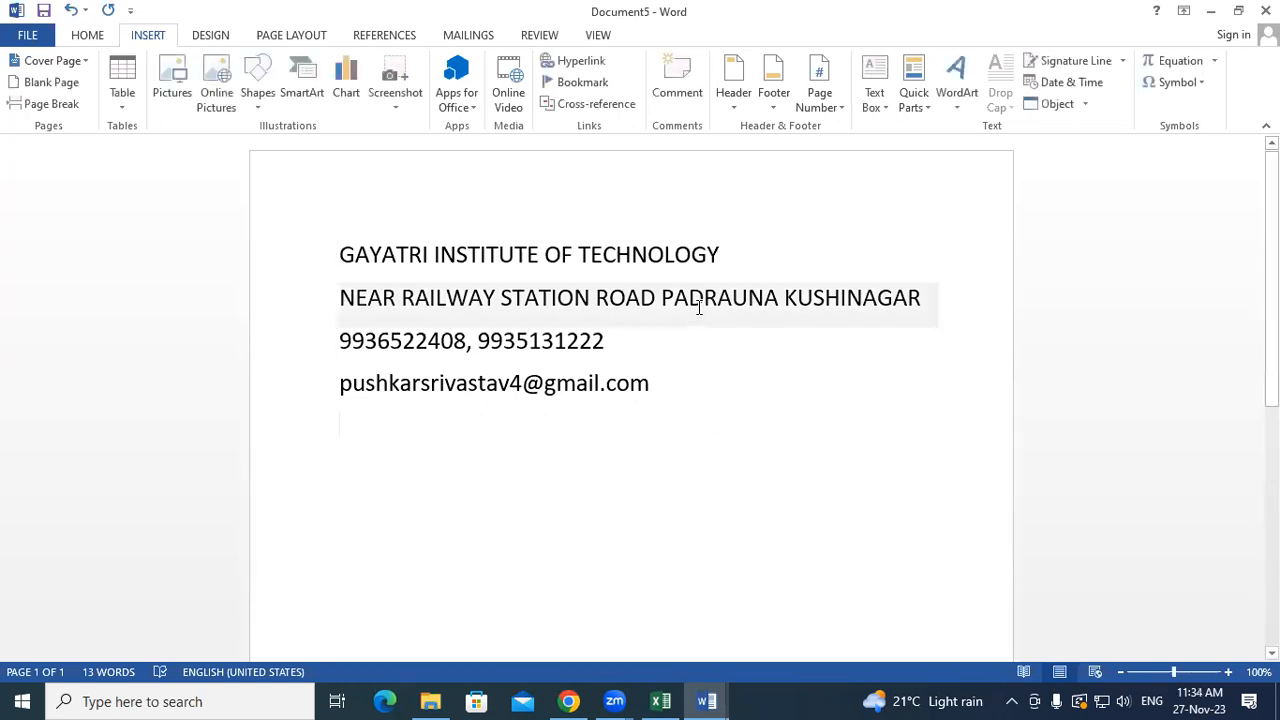
pyautogui.click(699, 307)
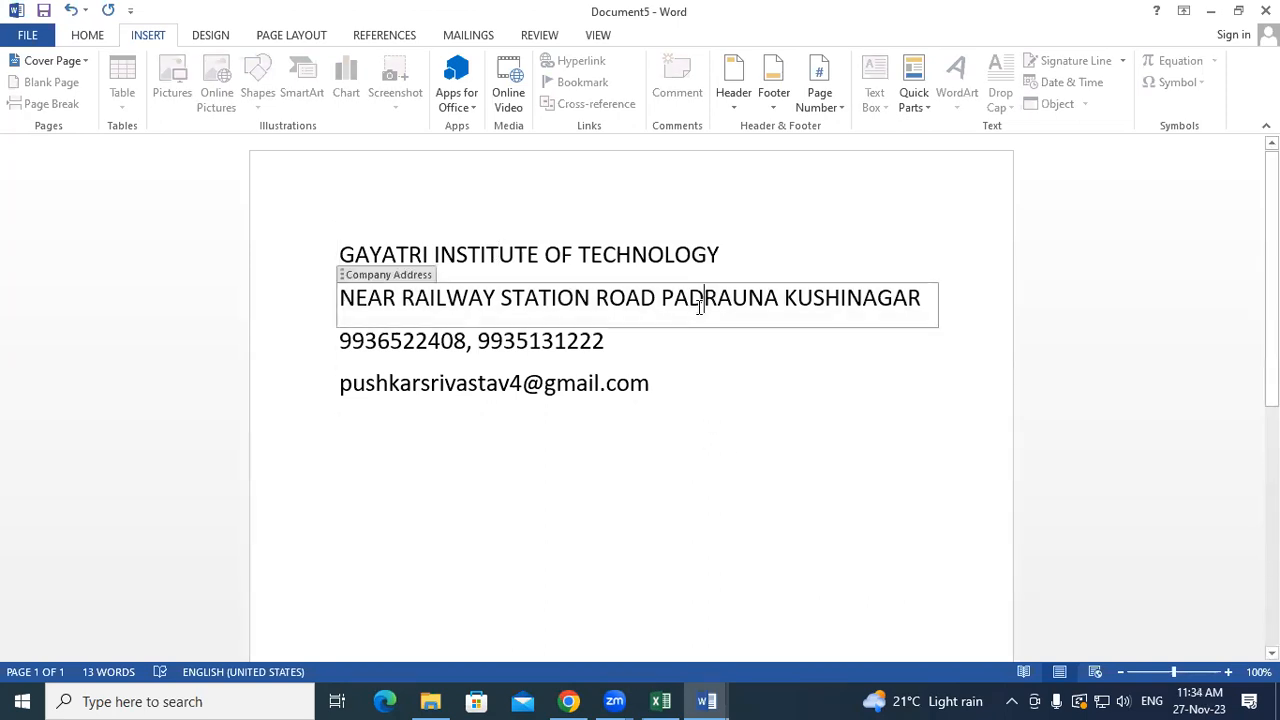
pyautogui.click(670, 424)
pyautogui.click(571, 333)
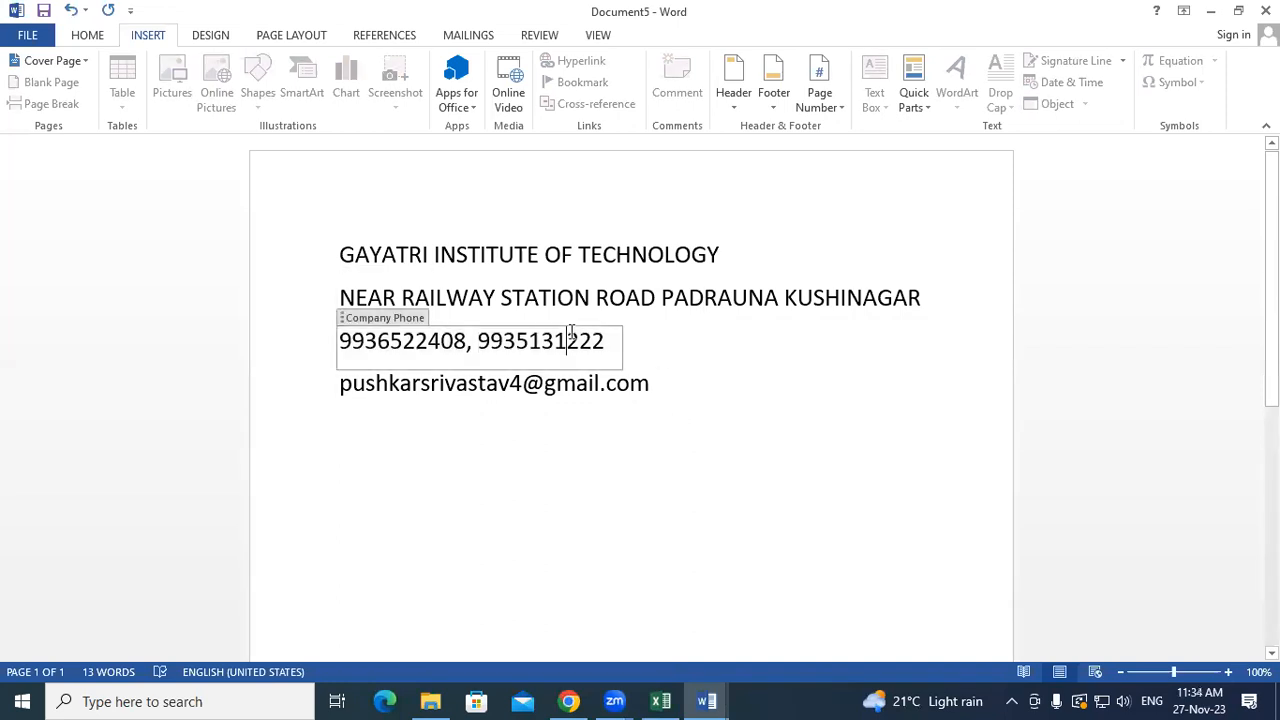
pyautogui.click(600, 410)
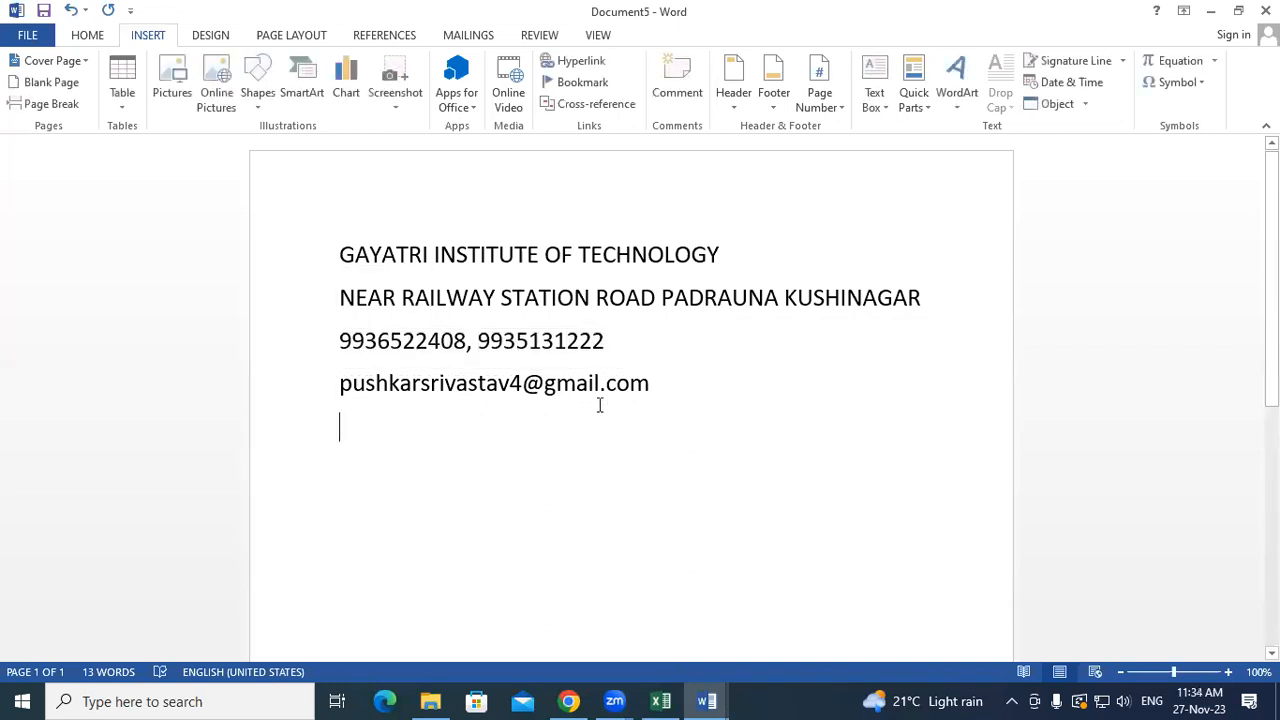
pyautogui.click(601, 390)
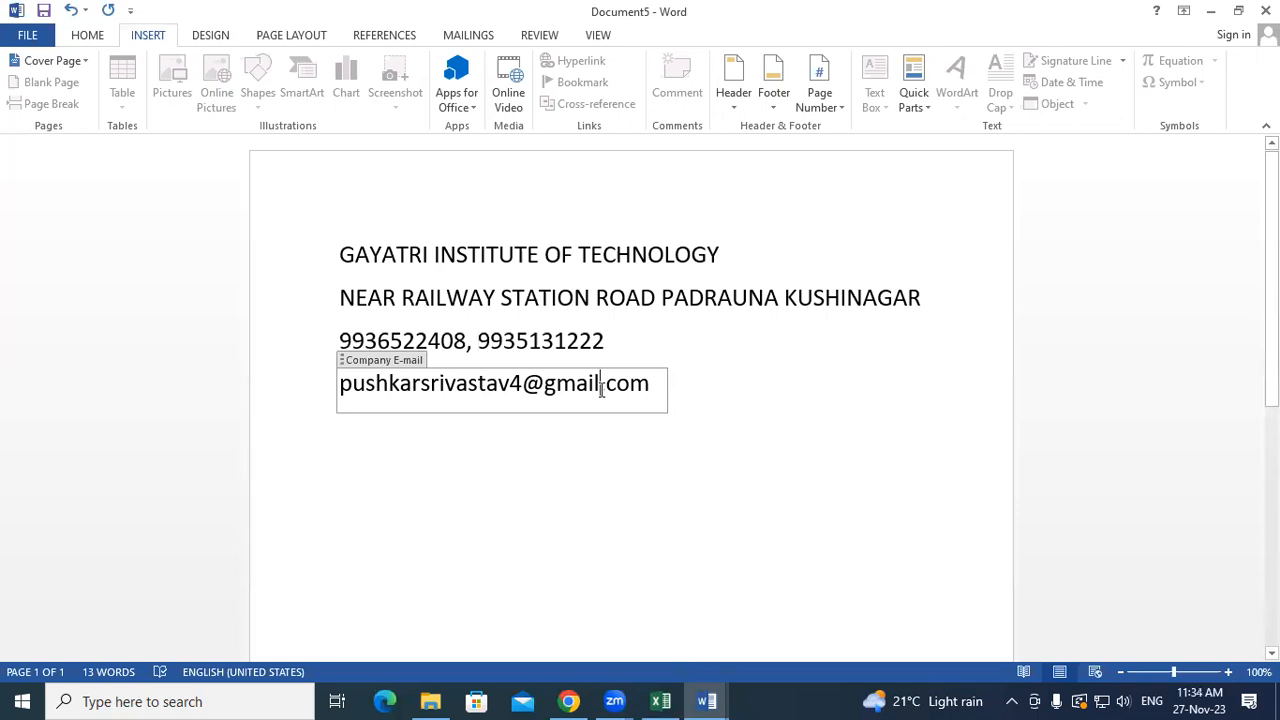
pyautogui.click(594, 474)
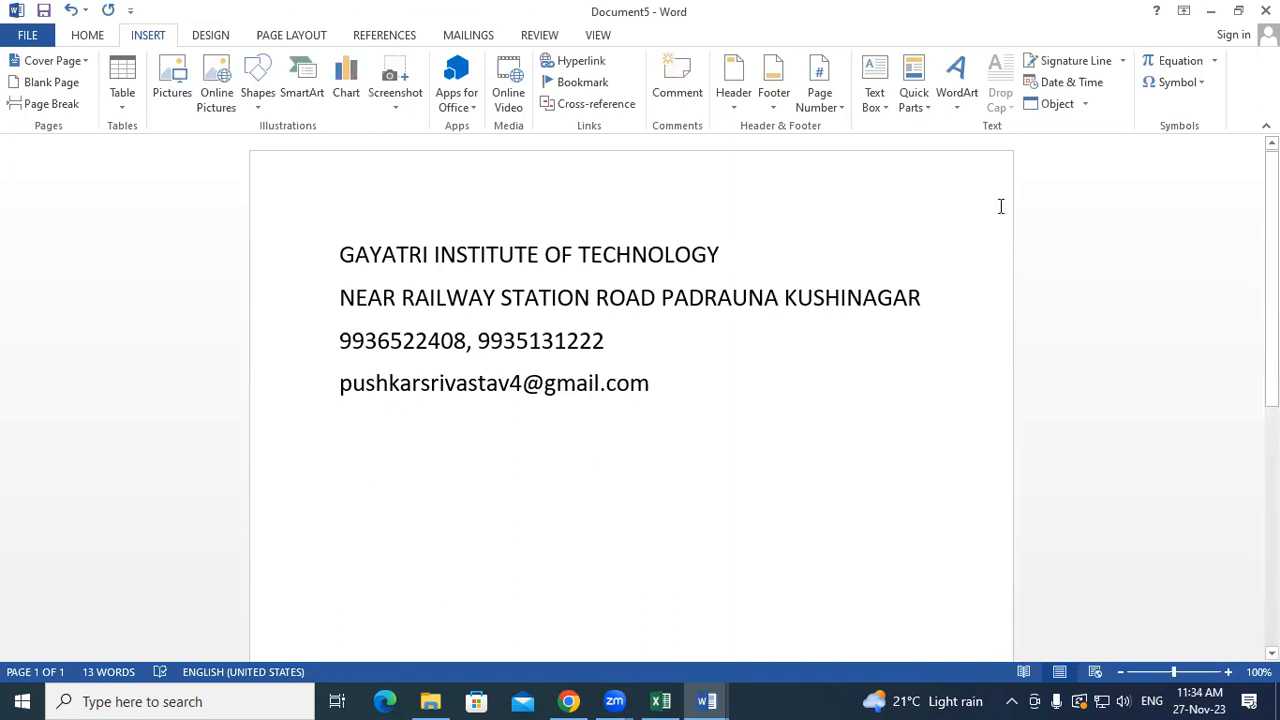
# - Reinsert the Company property below the e-mail, auto-filled with GAYATRI INSTITUTE OF TECHNOLOGY
pyautogui.click(923, 104)
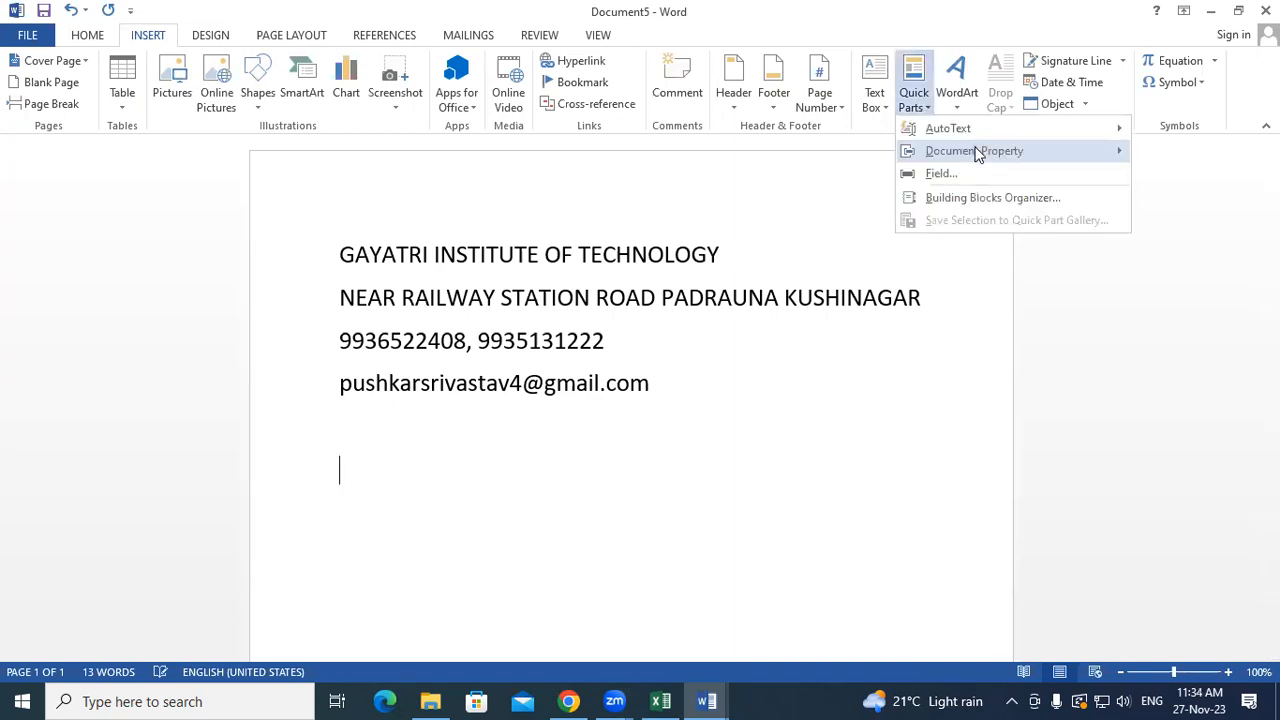
pyautogui.moveTo(978, 153)
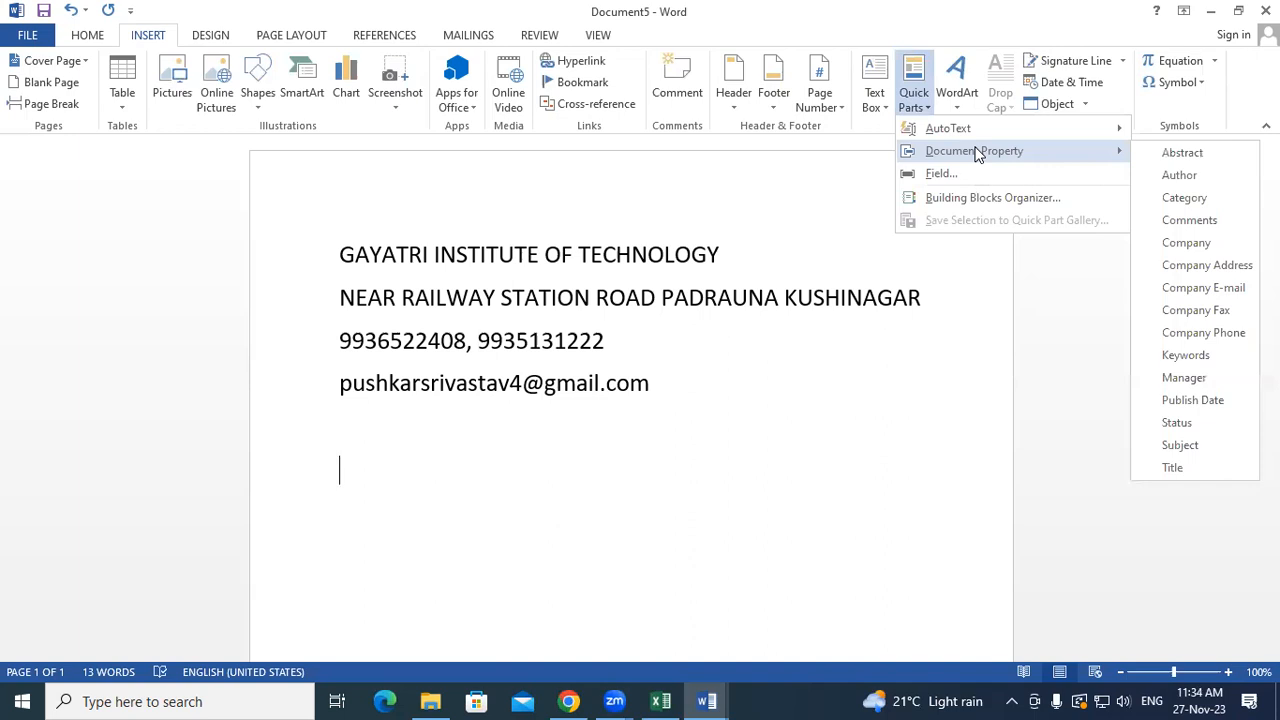
pyautogui.click(1188, 243)
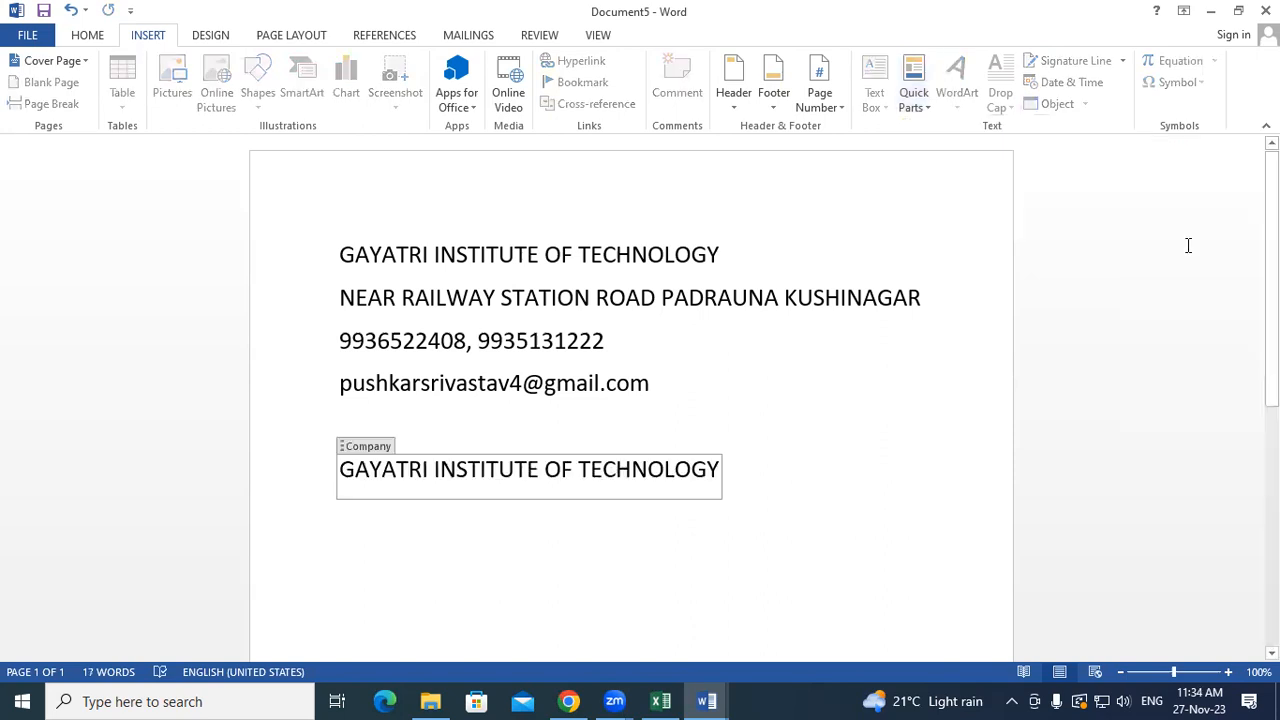
pyautogui.click(811, 451)
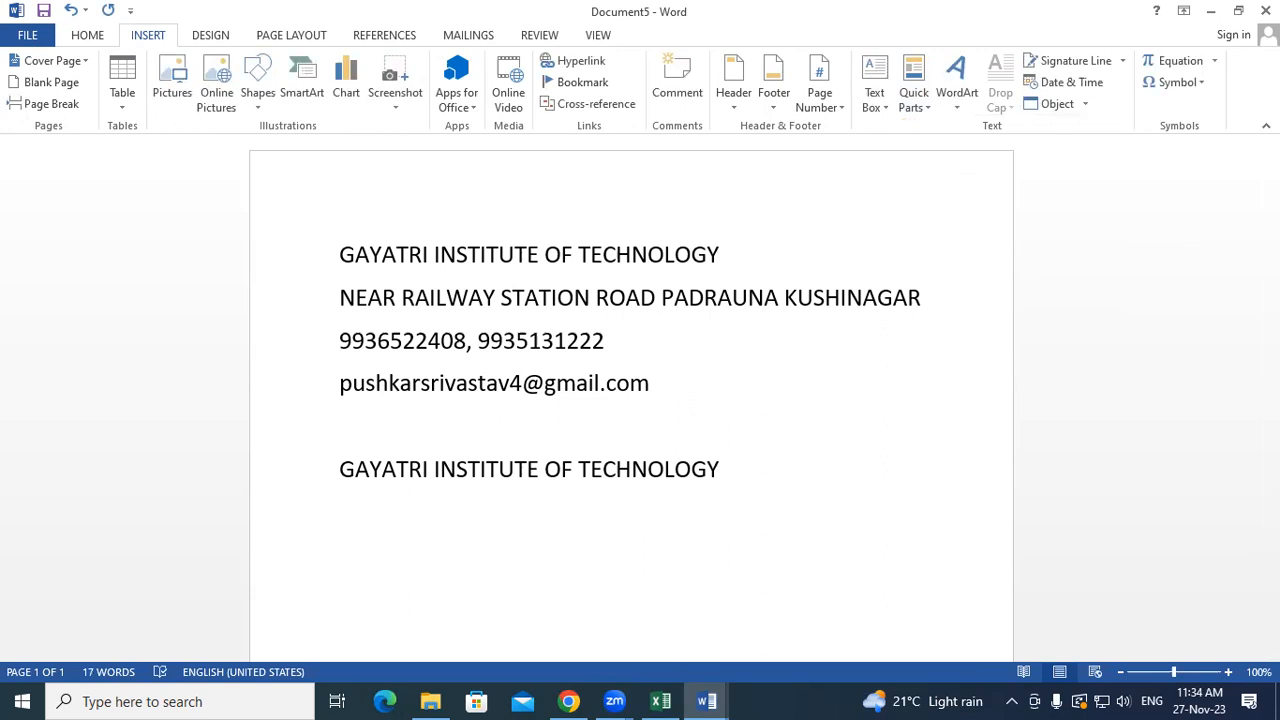
pyautogui.press('Return')
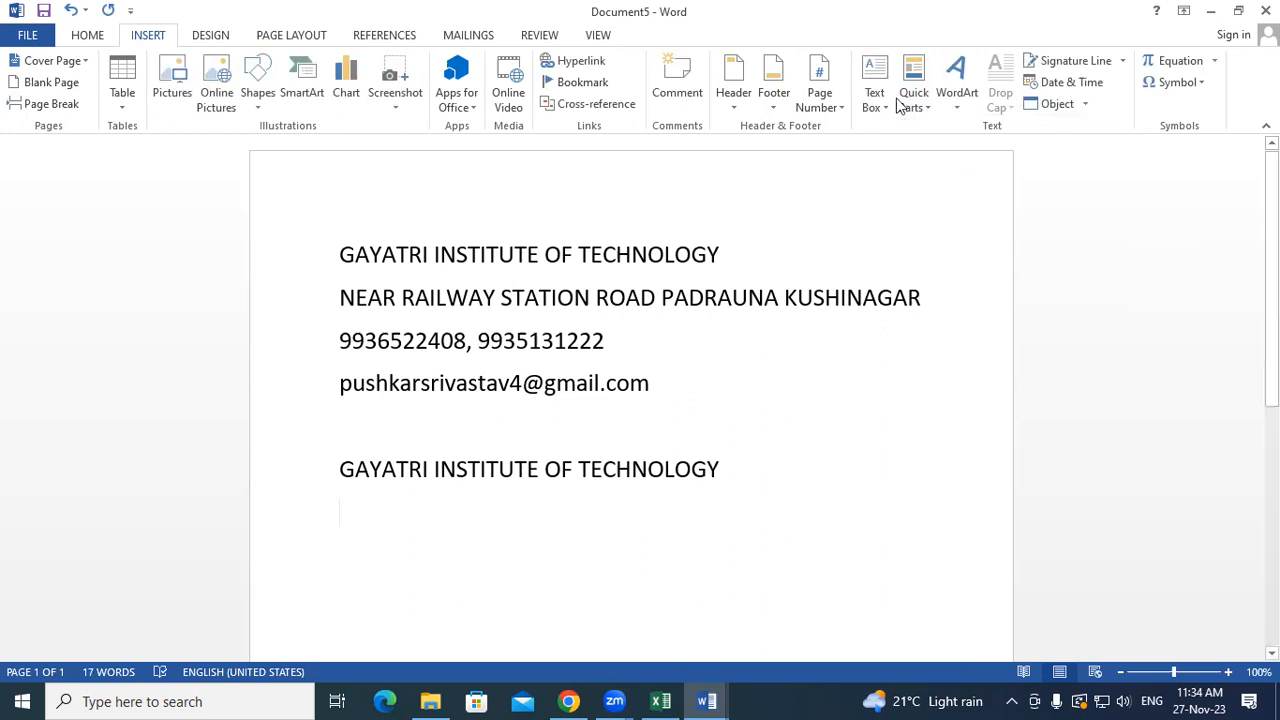
# - Reinsert the Company Address property on the next line, auto-filled with the institute's address
pyautogui.click(900, 102)
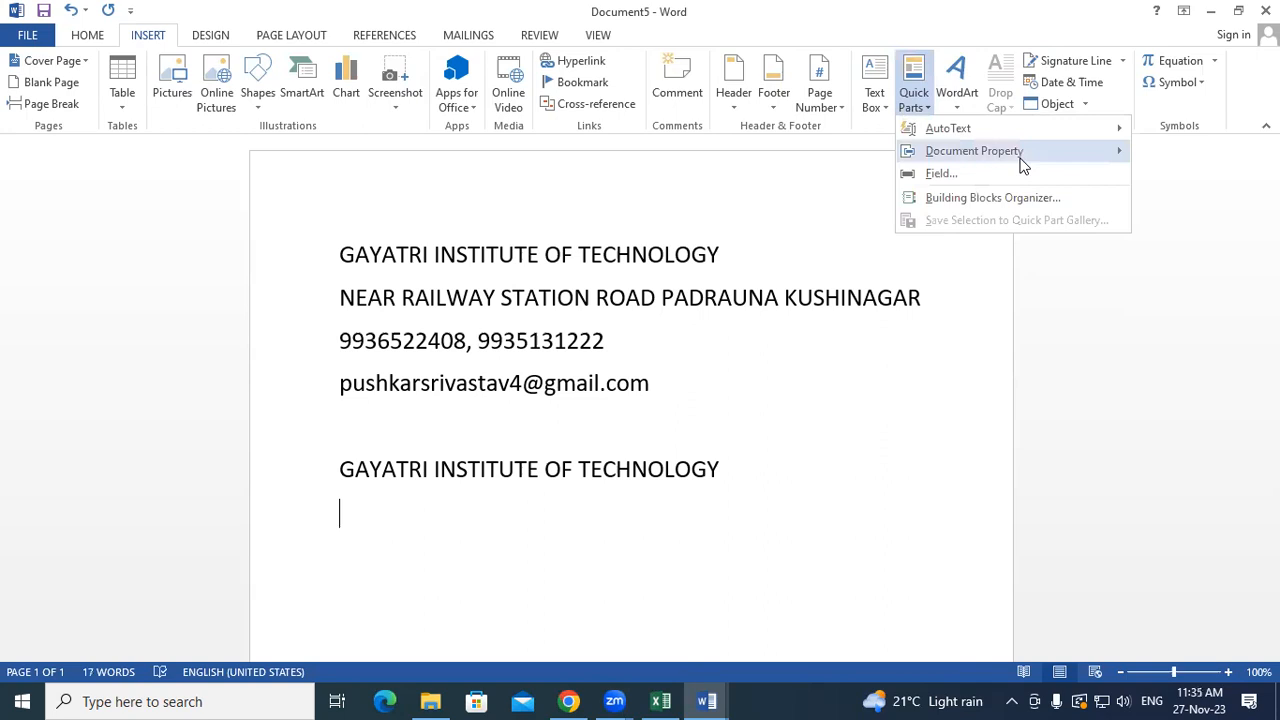
pyautogui.moveTo(1040, 152)
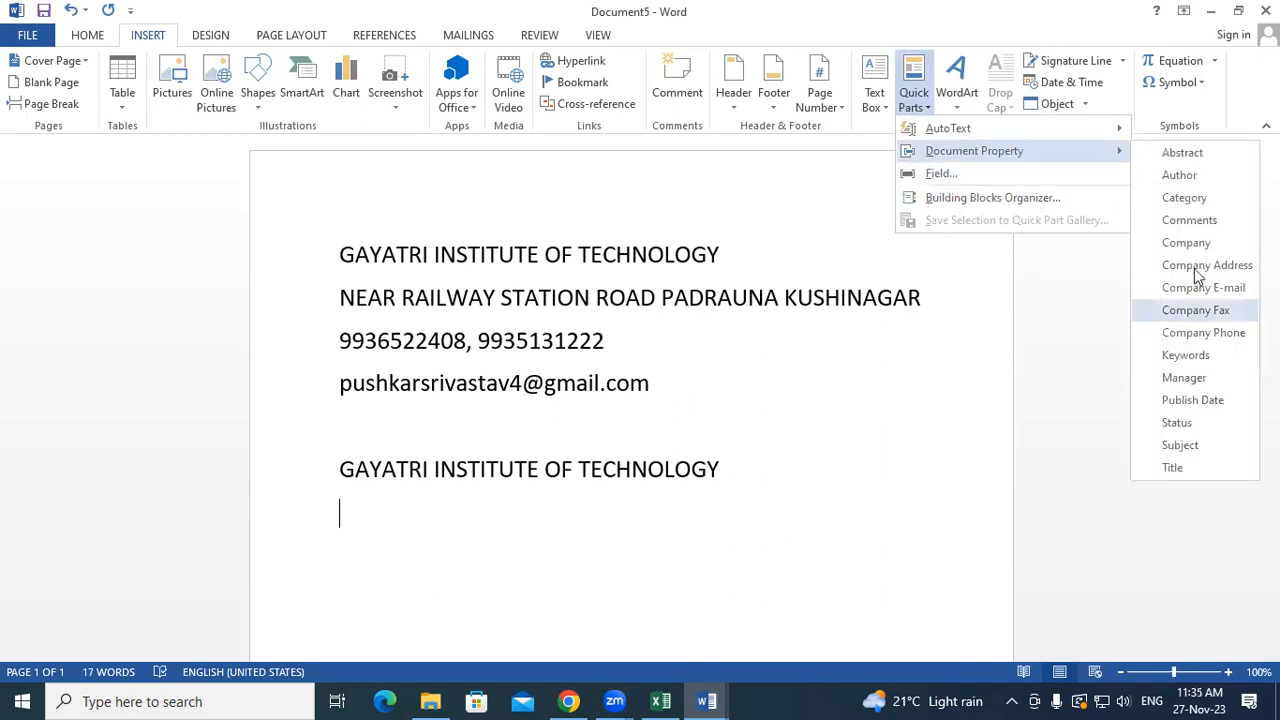
pyautogui.click(1196, 266)
pyautogui.click(1089, 497)
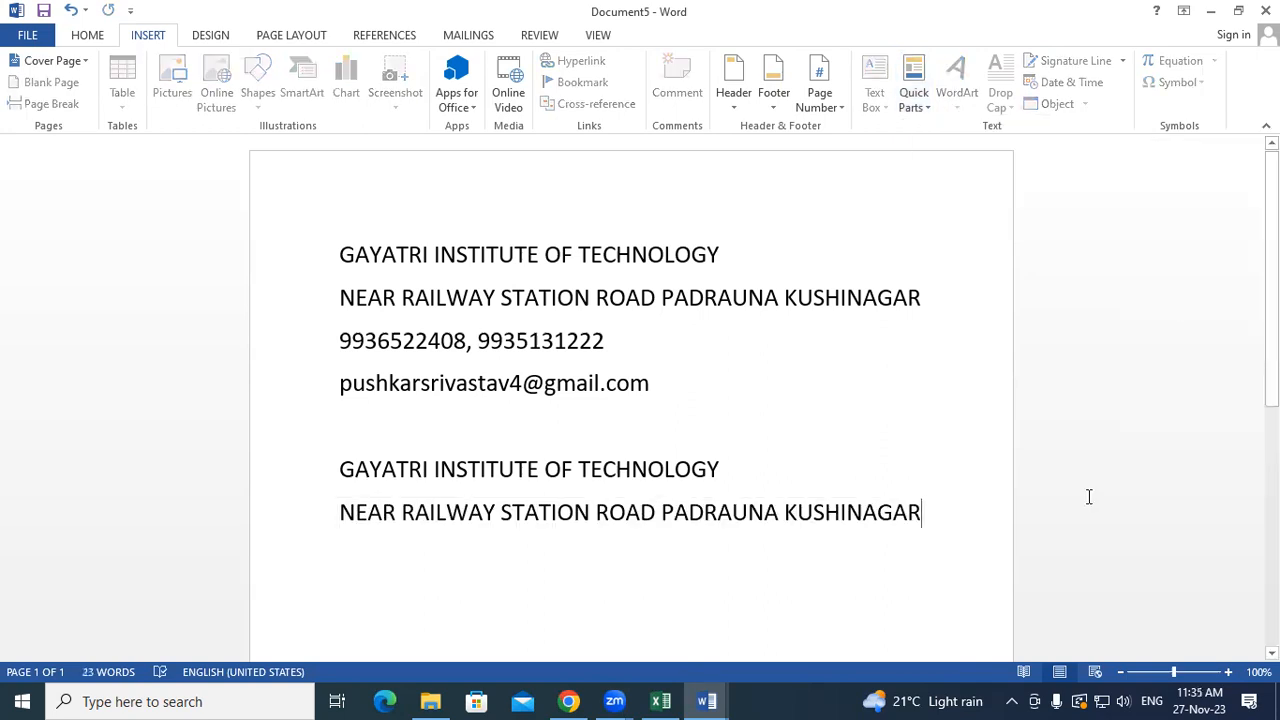
pyautogui.press('Return')
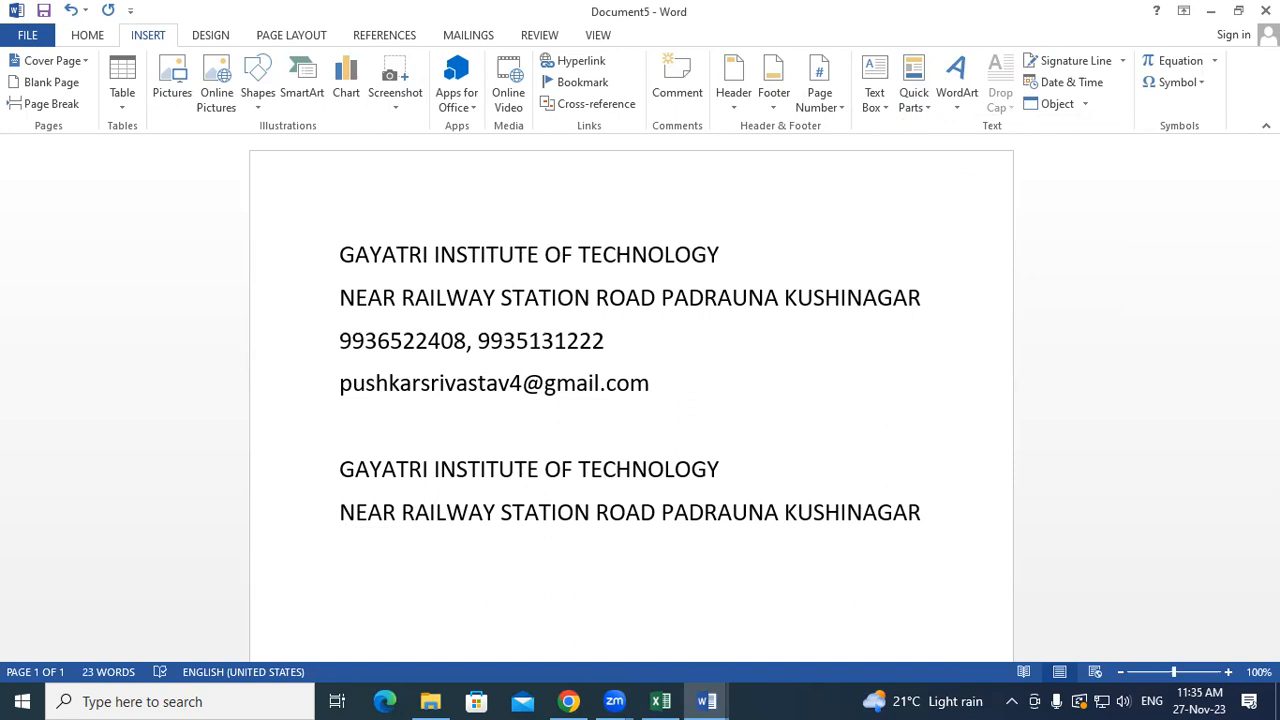
# - Put the cursor at the end of the repeated institute name line and bring up the Quick Parts list
pyautogui.click(648, 469)
pyautogui.moveTo(494, 460); pyautogui.dragTo(341, 466)
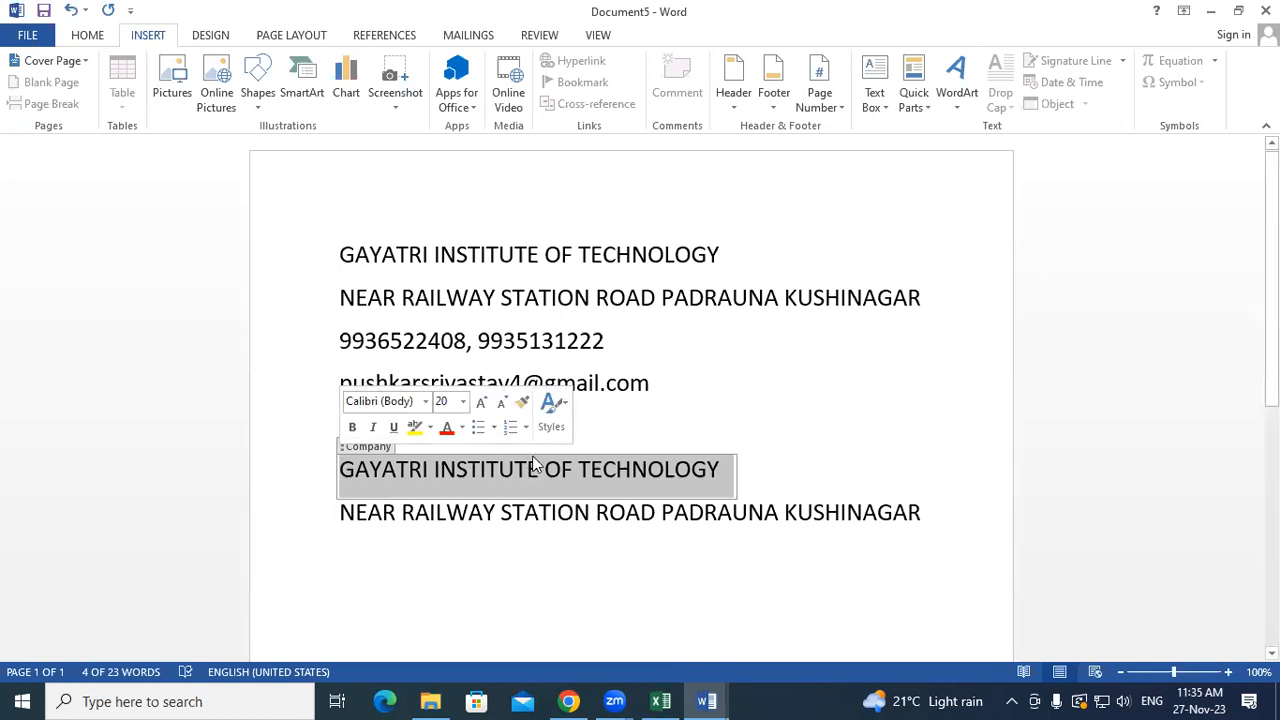
pyautogui.click(751, 466)
pyautogui.click(861, 480)
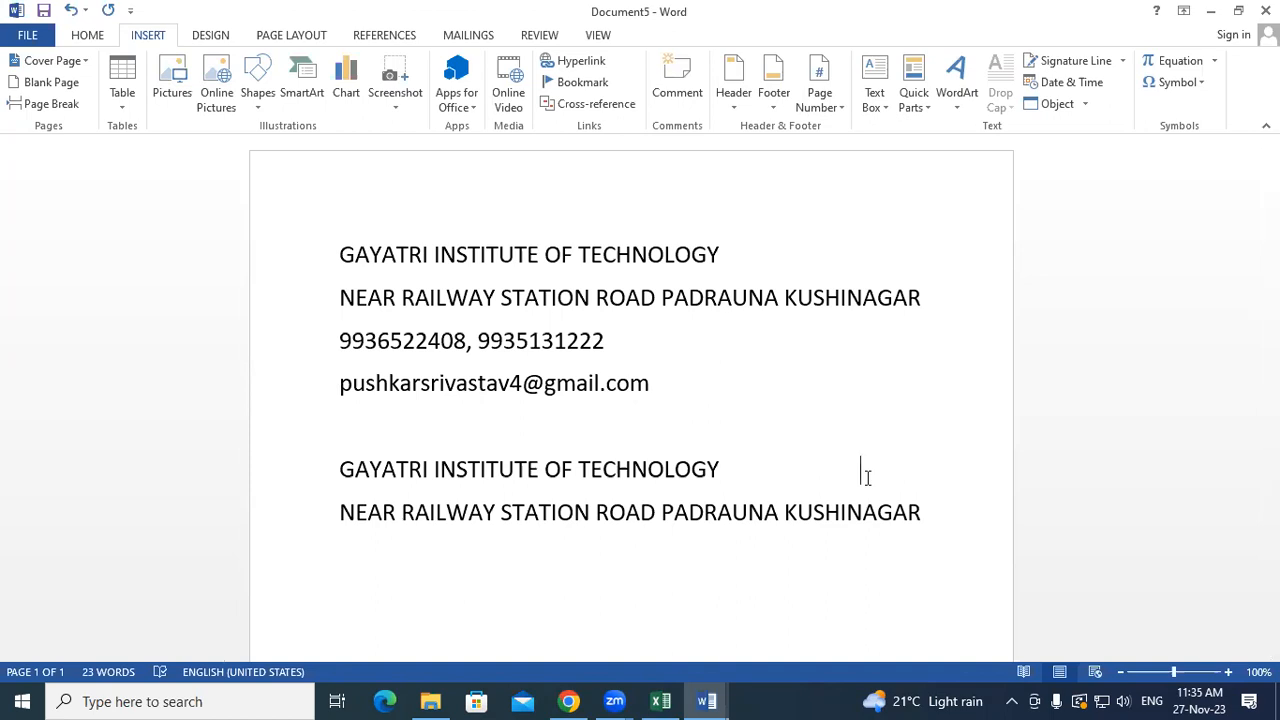
pyautogui.click(929, 105)
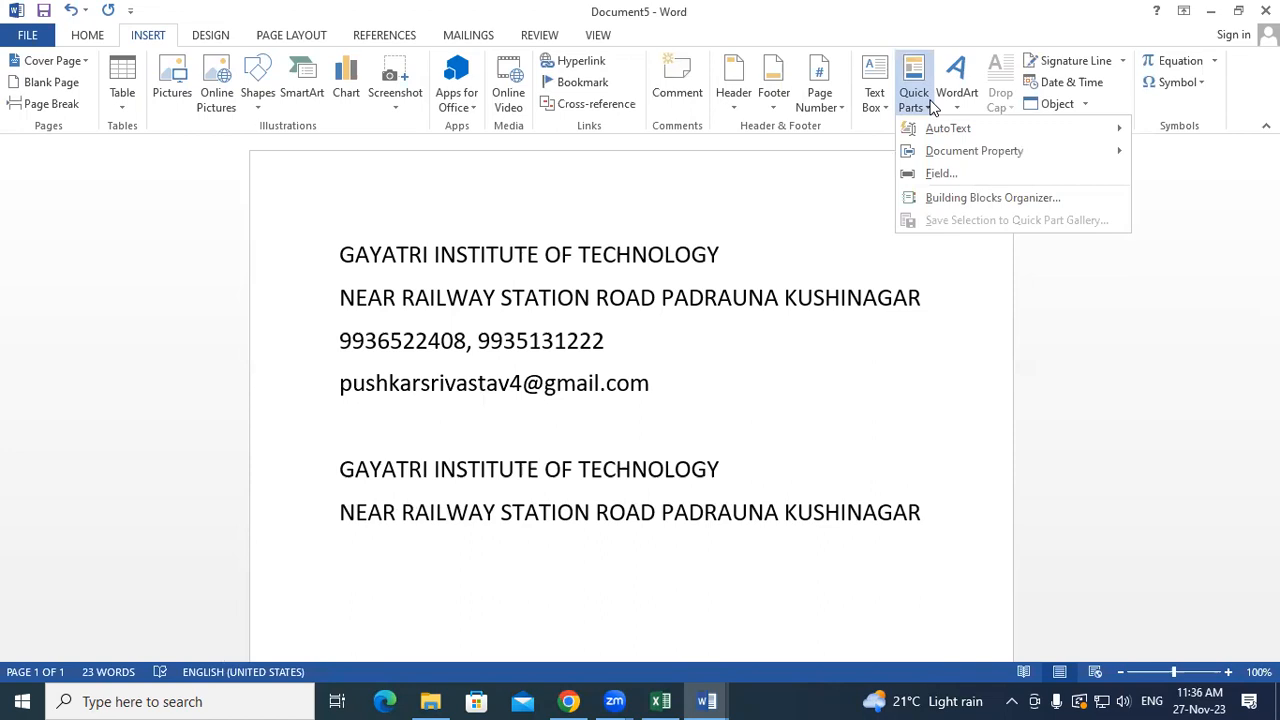
# - Close the Quick Parts list and start a new empty line below the repeated institute address
pyautogui.click(883, 526)
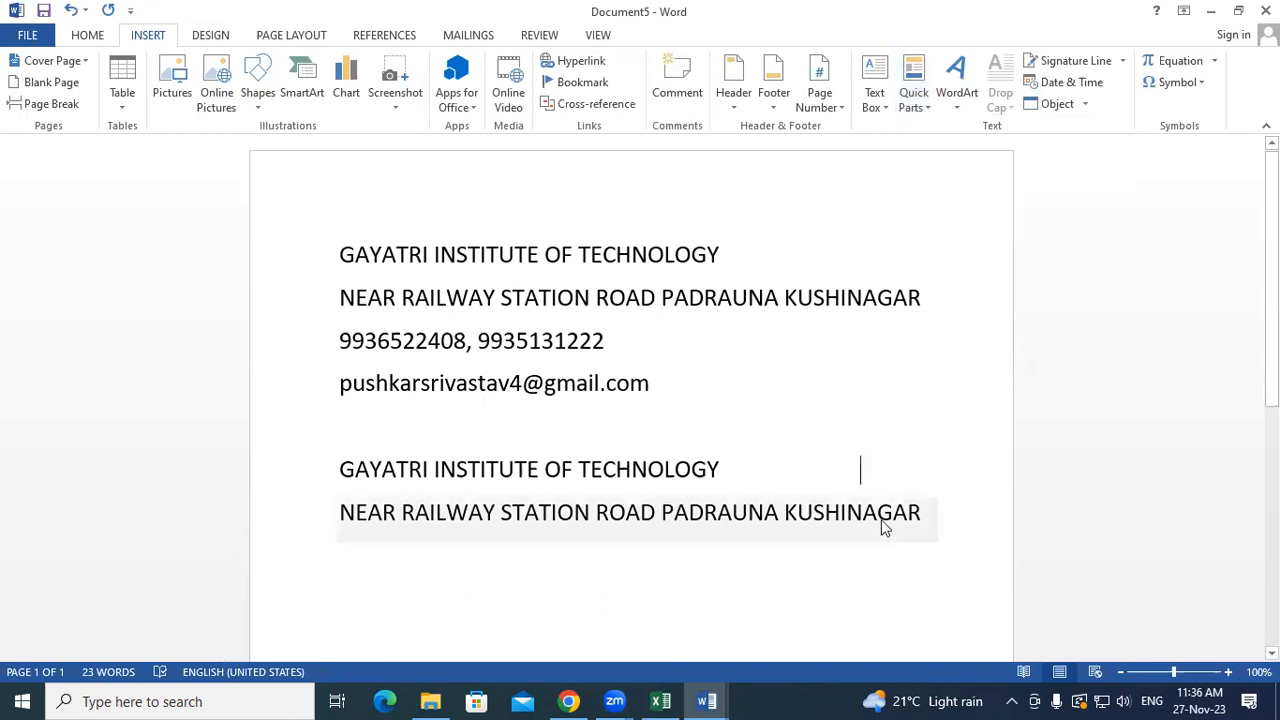
pyautogui.click(935, 520)
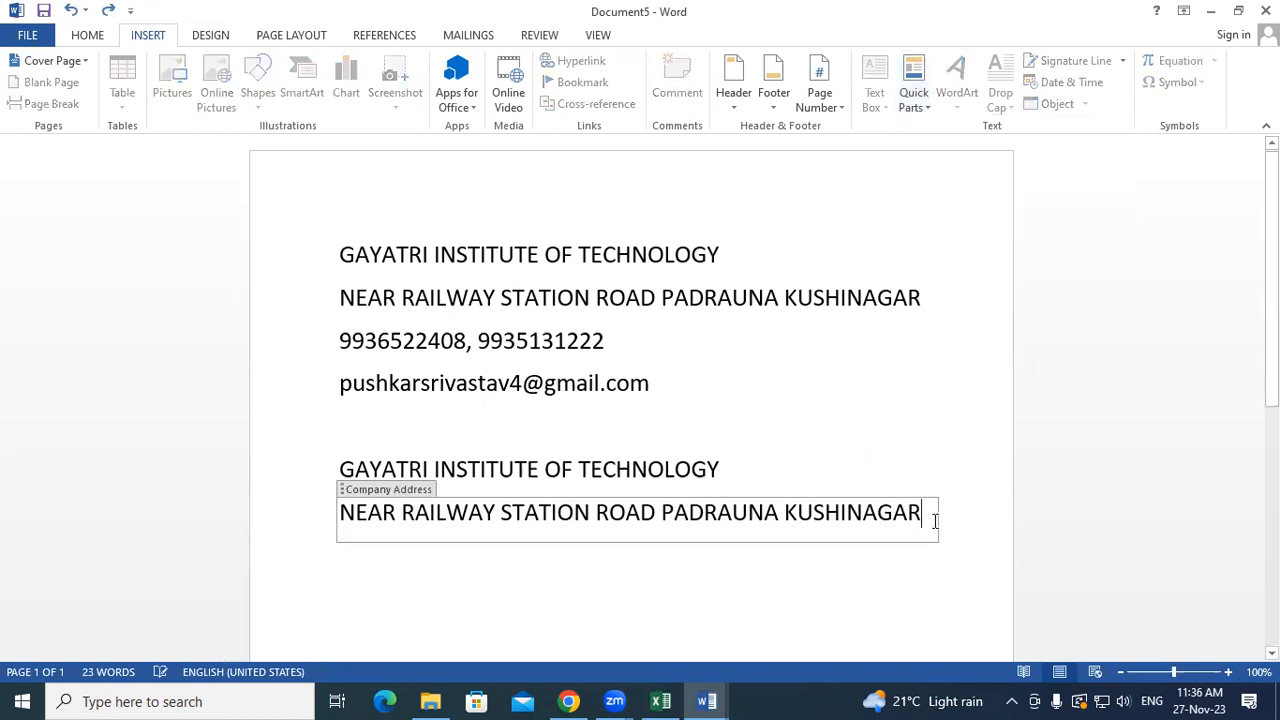
pyautogui.click(926, 608)
pyautogui.press('Return')
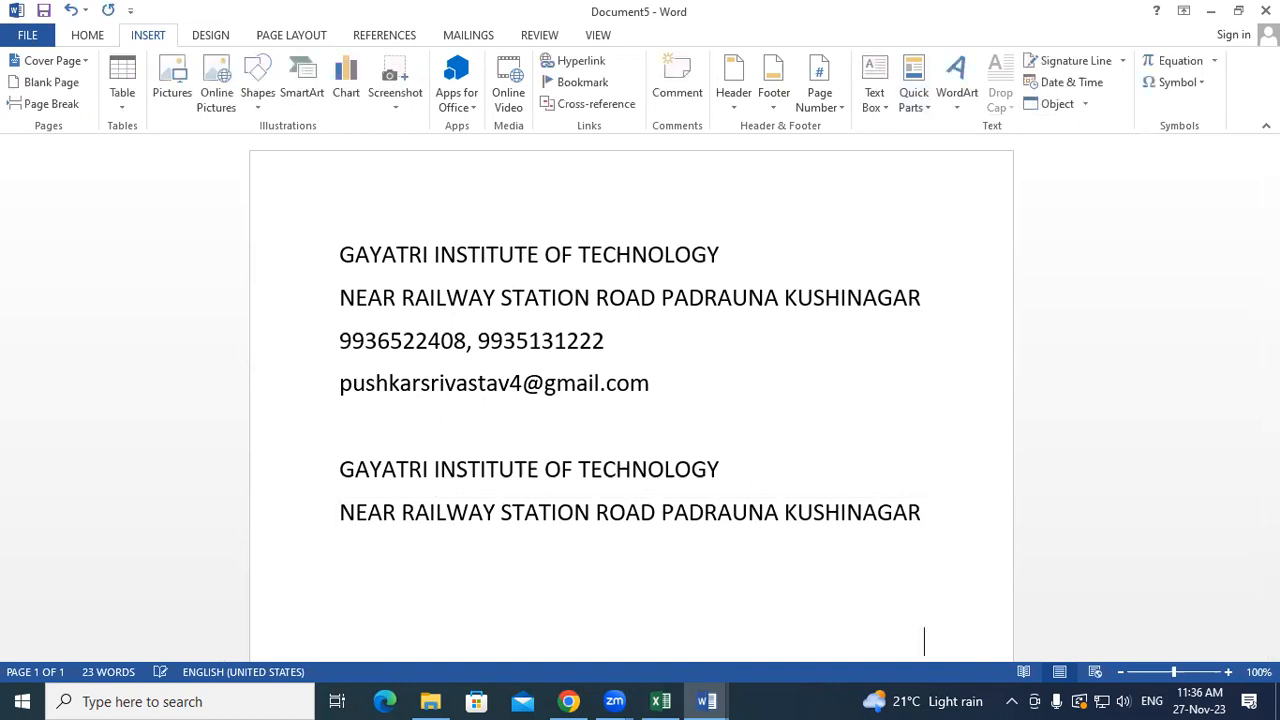
pyautogui.scroll(-3, 766, 506)
# - Insert a one-row, seven-column table below the address and enter 54 in its first cell
pyautogui.doubleClick(390, 398)
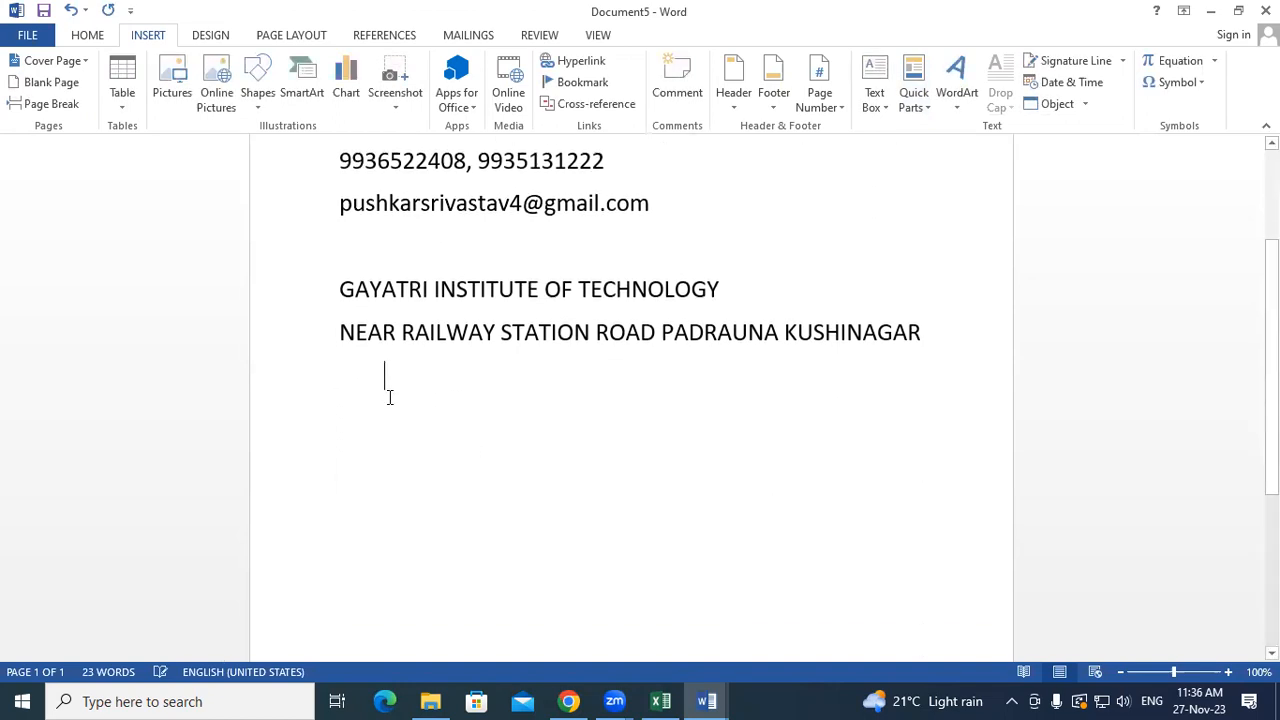
pyautogui.click(350, 409)
pyautogui.doubleClick(350, 409)
pyautogui.click(122, 88)
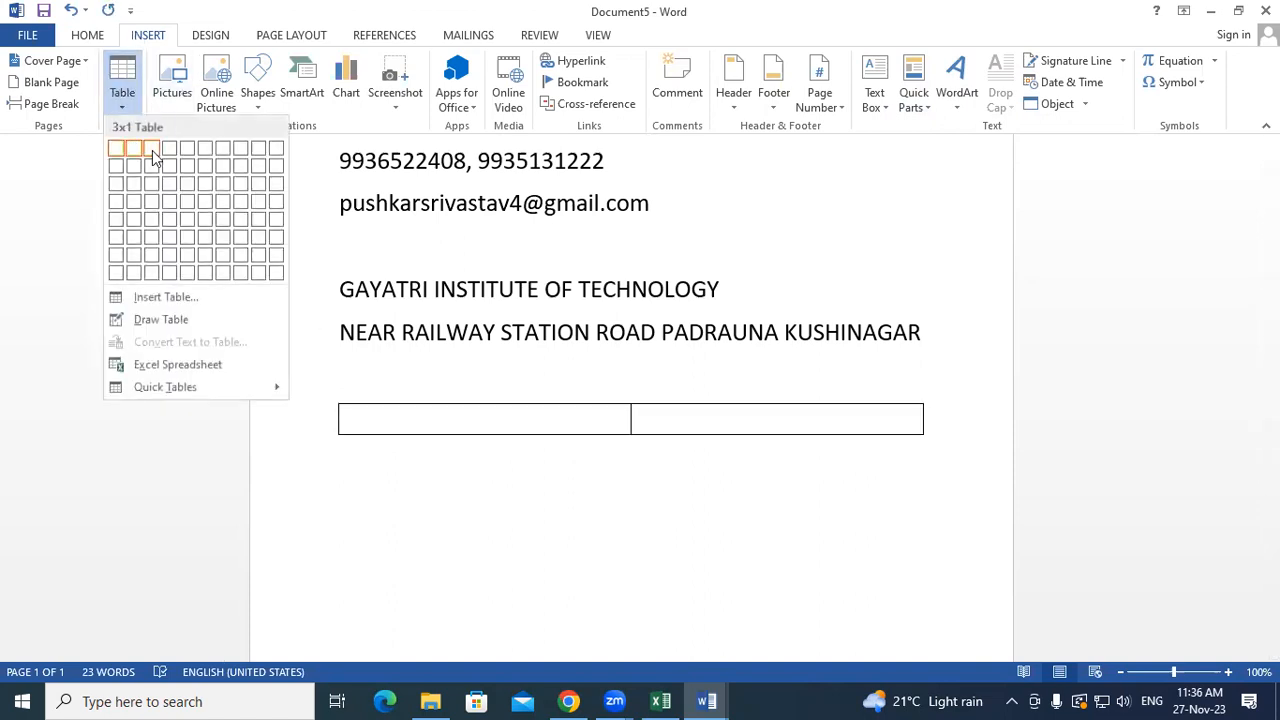
pyautogui.click(223, 148)
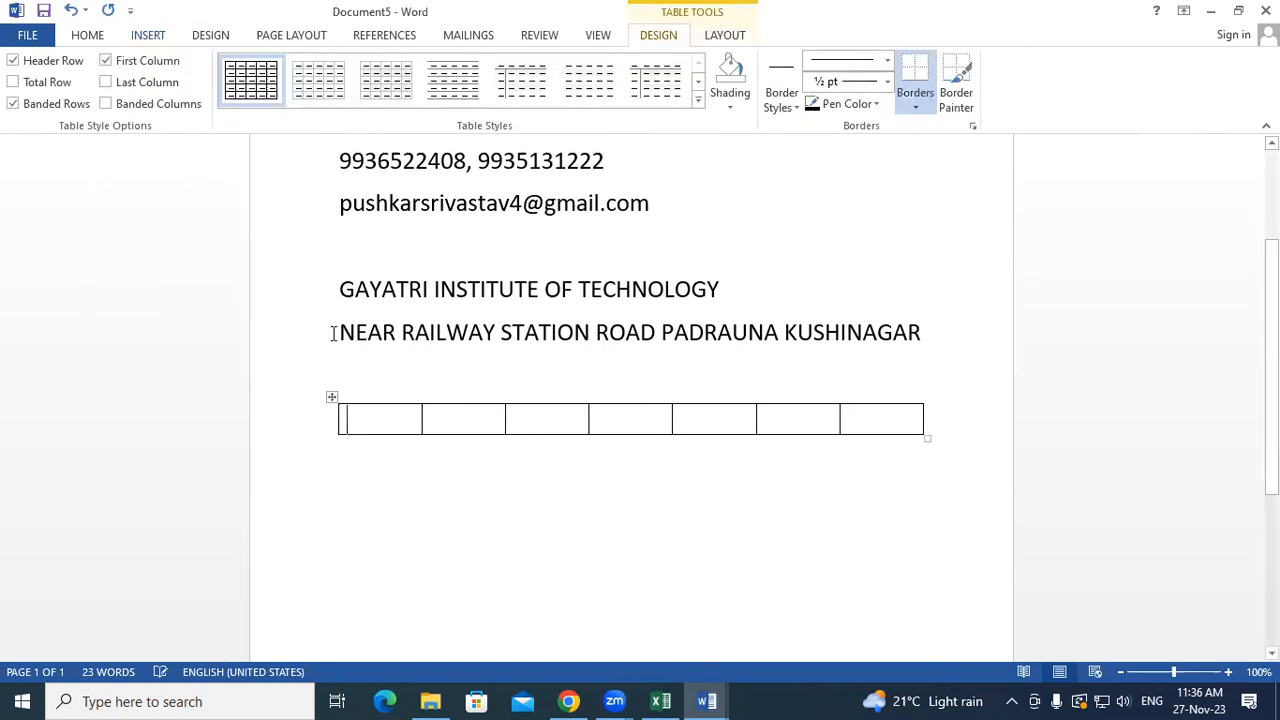
pyautogui.write('54')
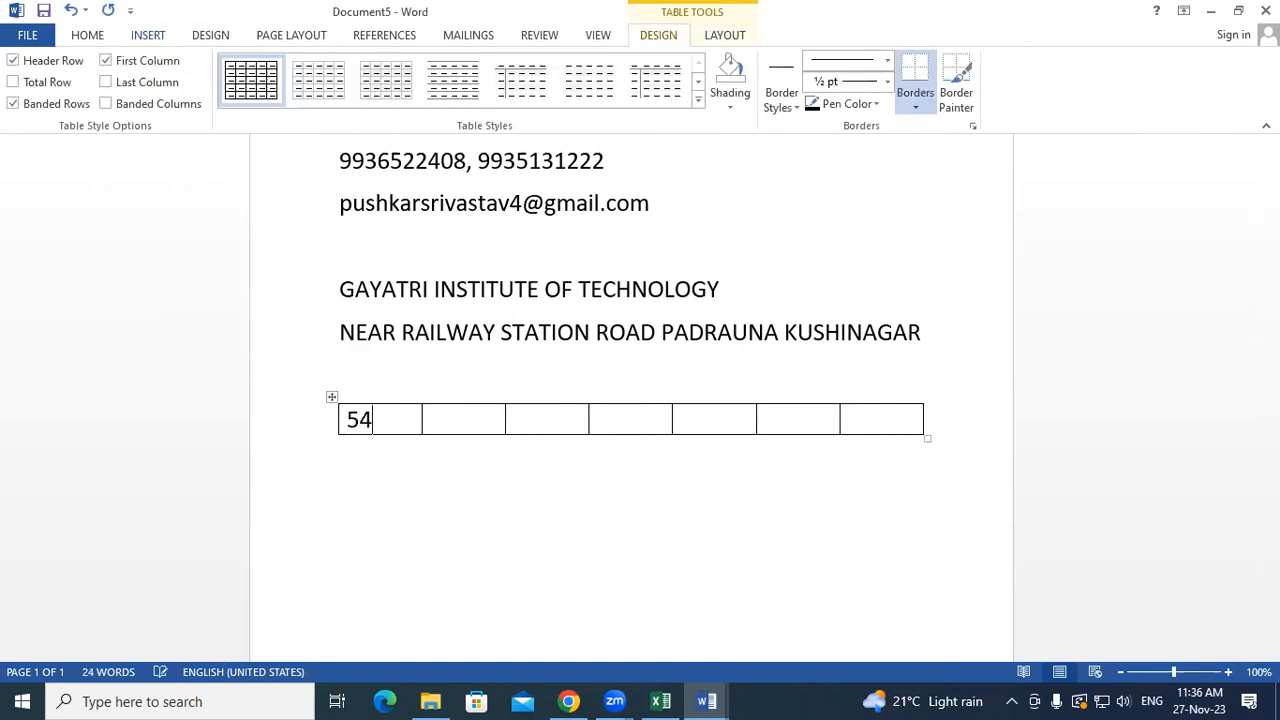
pyautogui.press('Down')
pyautogui.write('65')
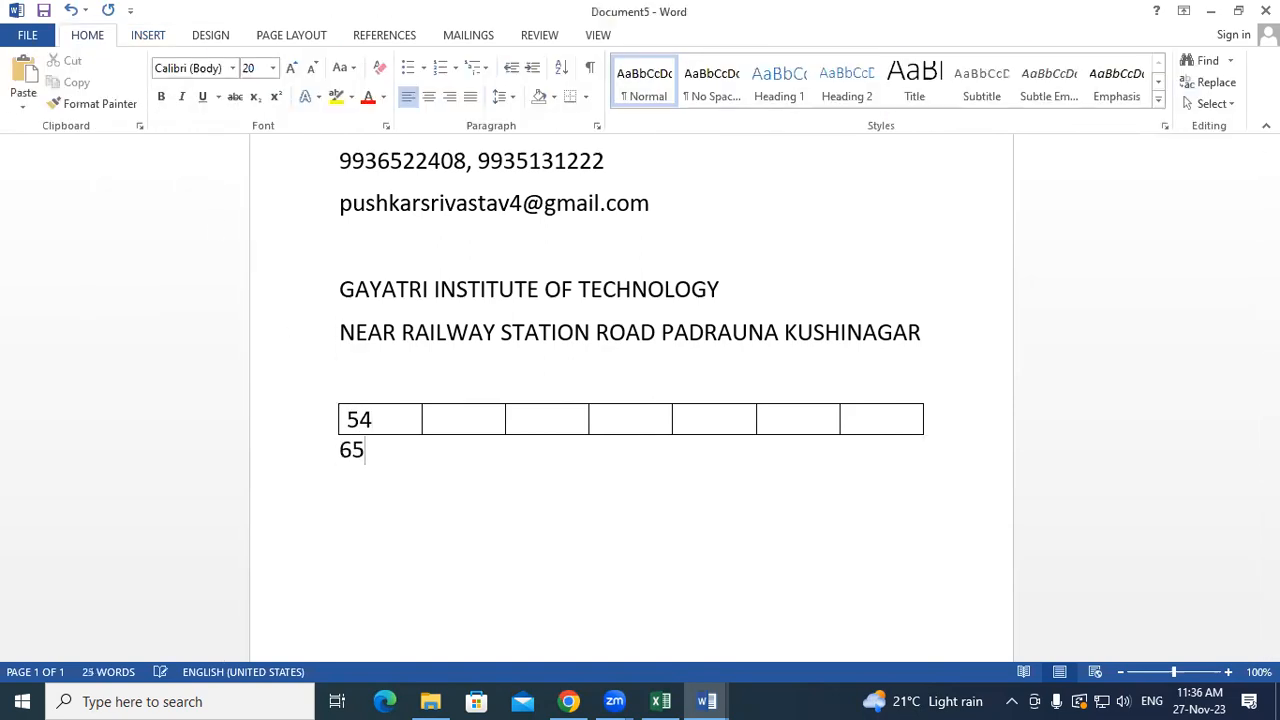
pyautogui.press('BackSpace')
pyautogui.press('BackSpace')
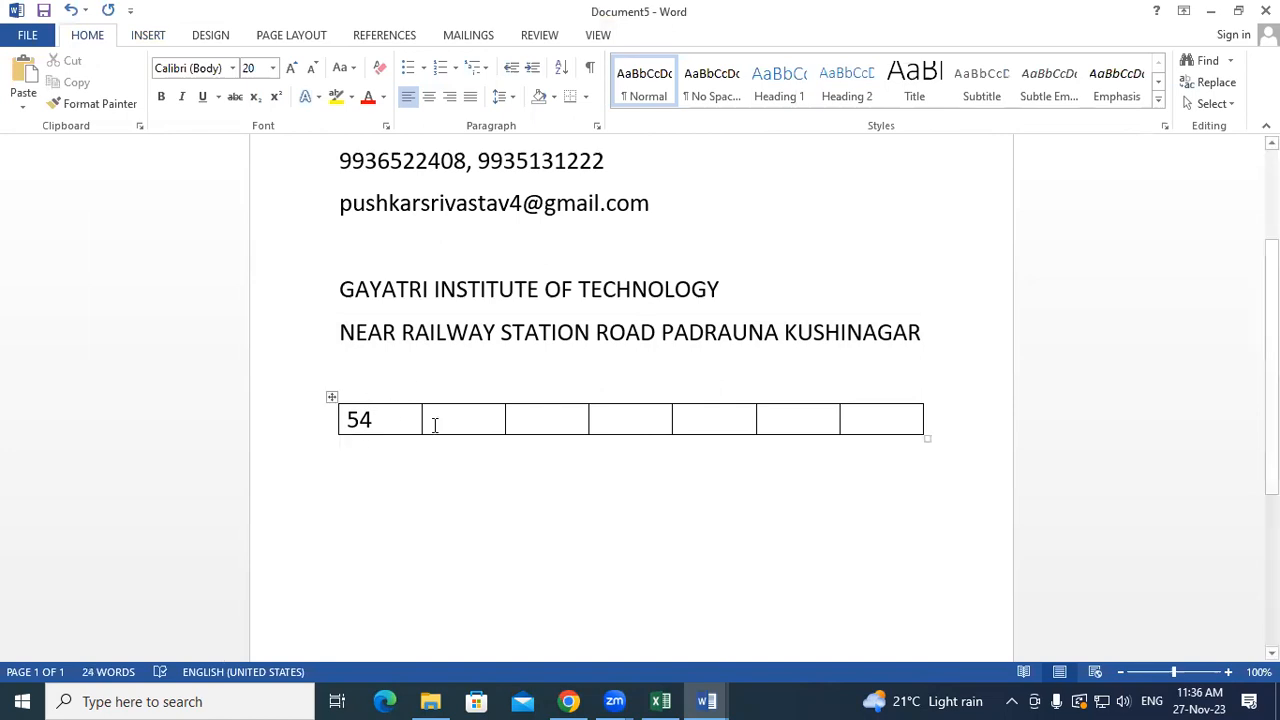
# - Fill the next five cells with 45, 65, 20, 25 and 28, leaving the last cell empty
pyautogui.click(472, 416)
pyautogui.write('45')
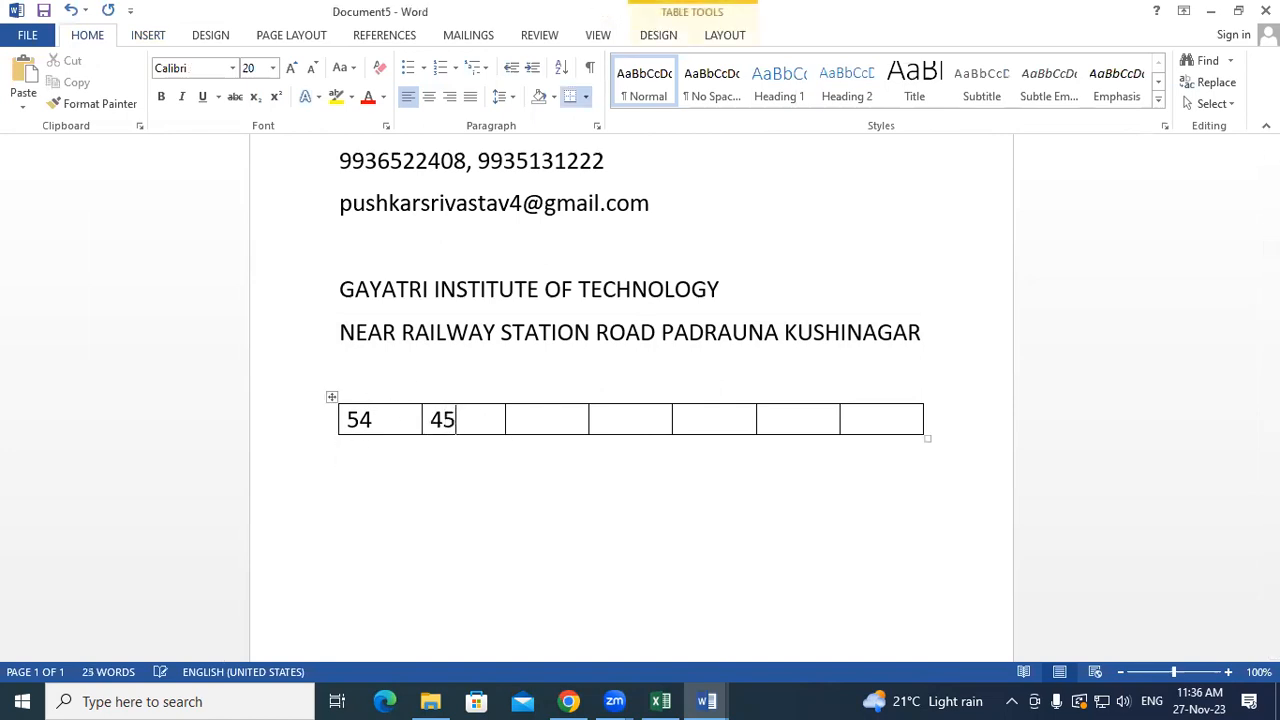
pyautogui.press('Tab')
pyautogui.write('65')
pyautogui.press('Tab')
pyautogui.write('20')
pyautogui.press('Tab')
pyautogui.write('25')
pyautogui.press('Tab')
pyautogui.write('28')
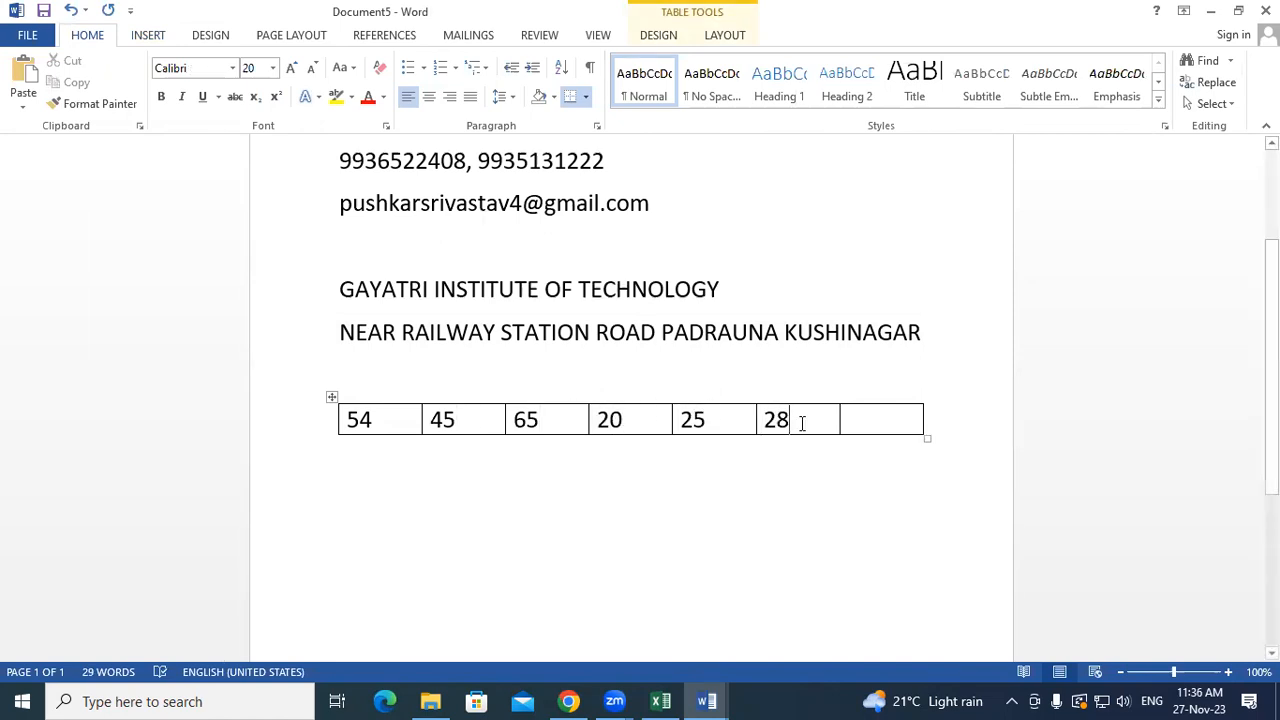
pyautogui.click(848, 411)
pyautogui.click(724, 35)
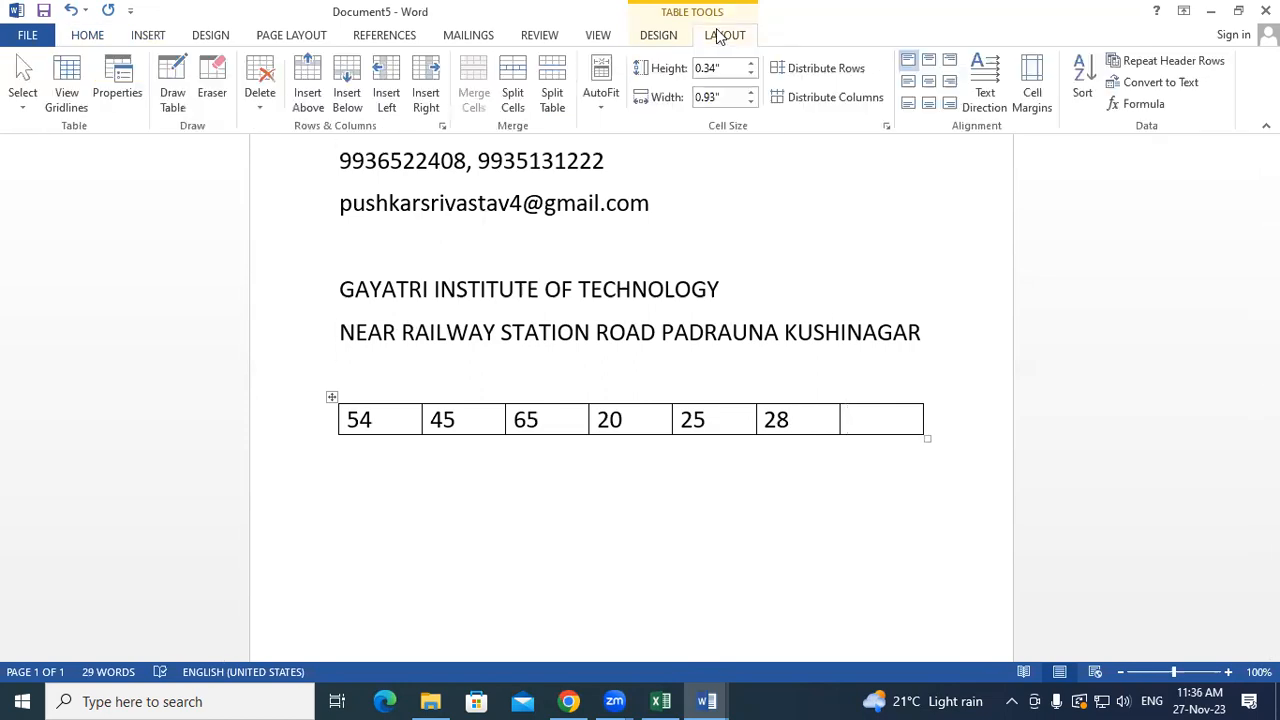
pyautogui.click(1137, 106)
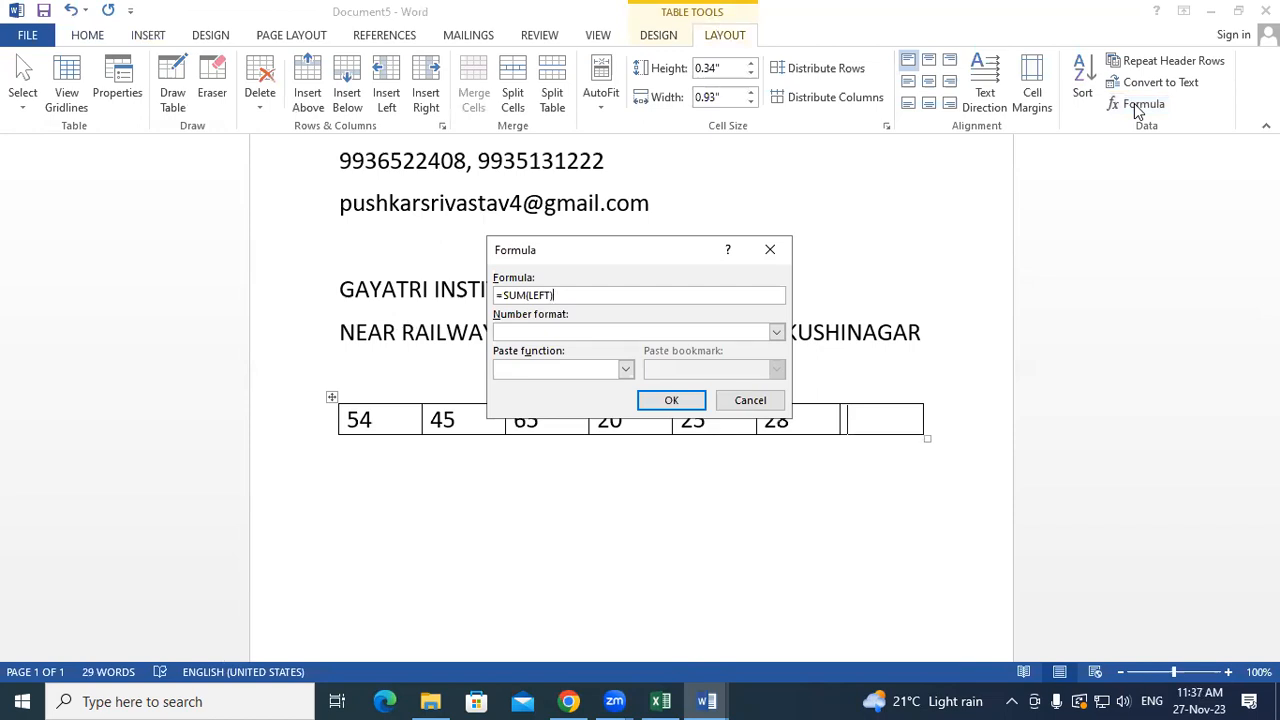
pyautogui.click(770, 249)
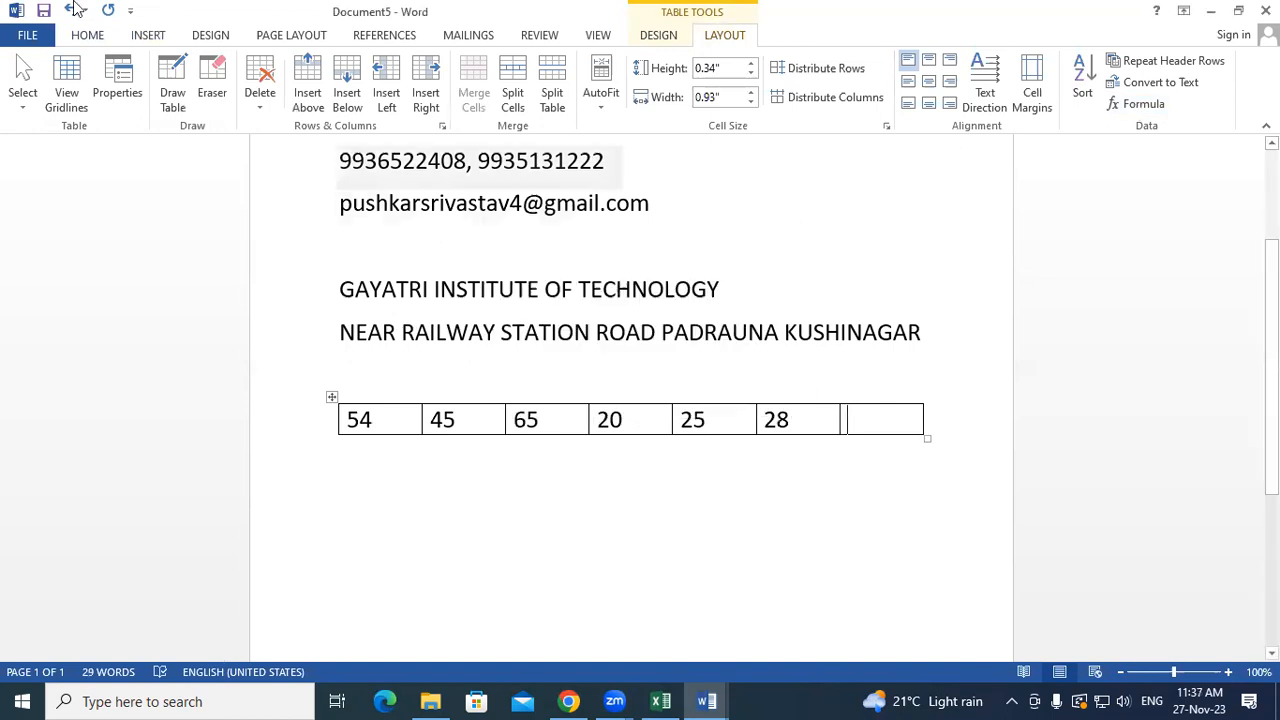
pyautogui.click(148, 36)
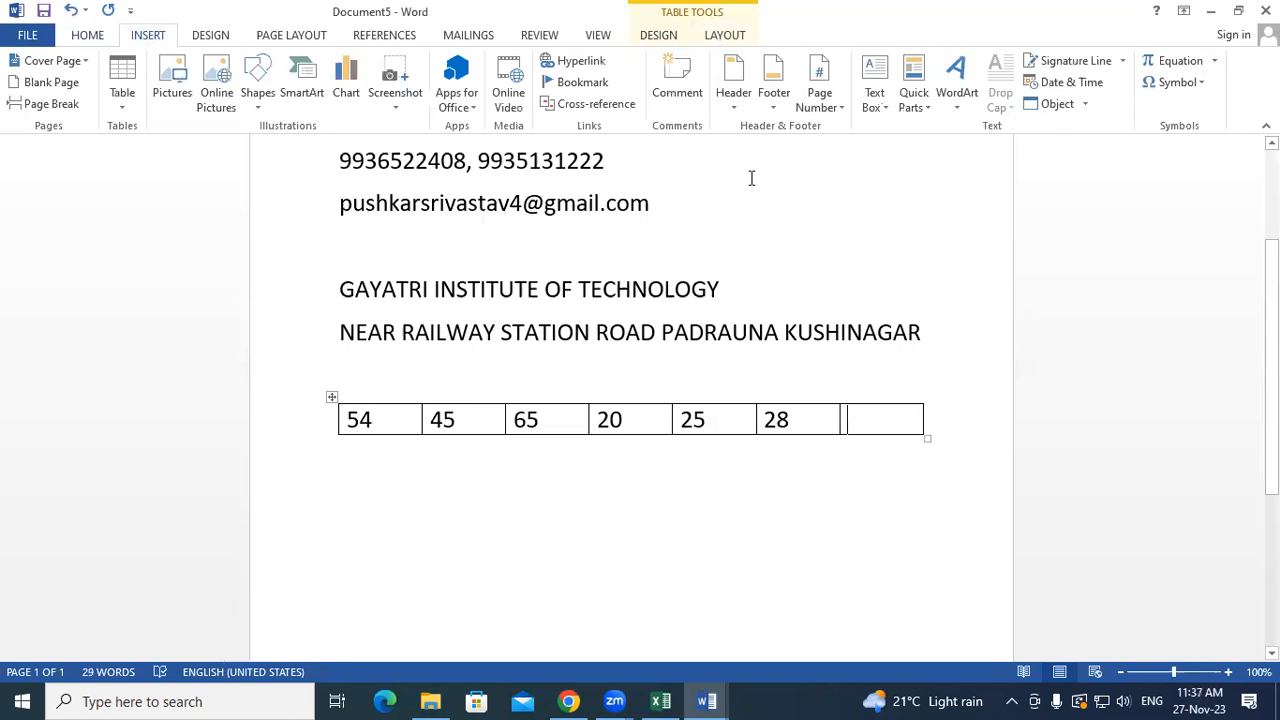
pyautogui.click(922, 99)
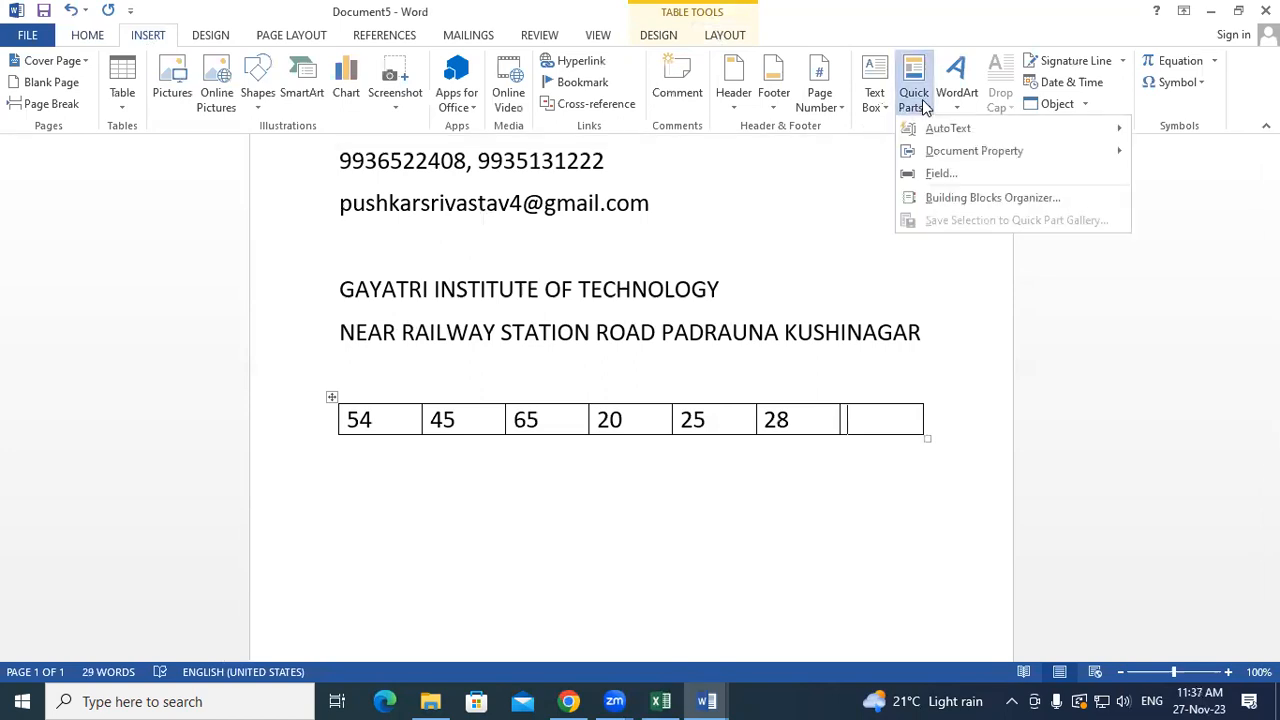
pyautogui.click(963, 174)
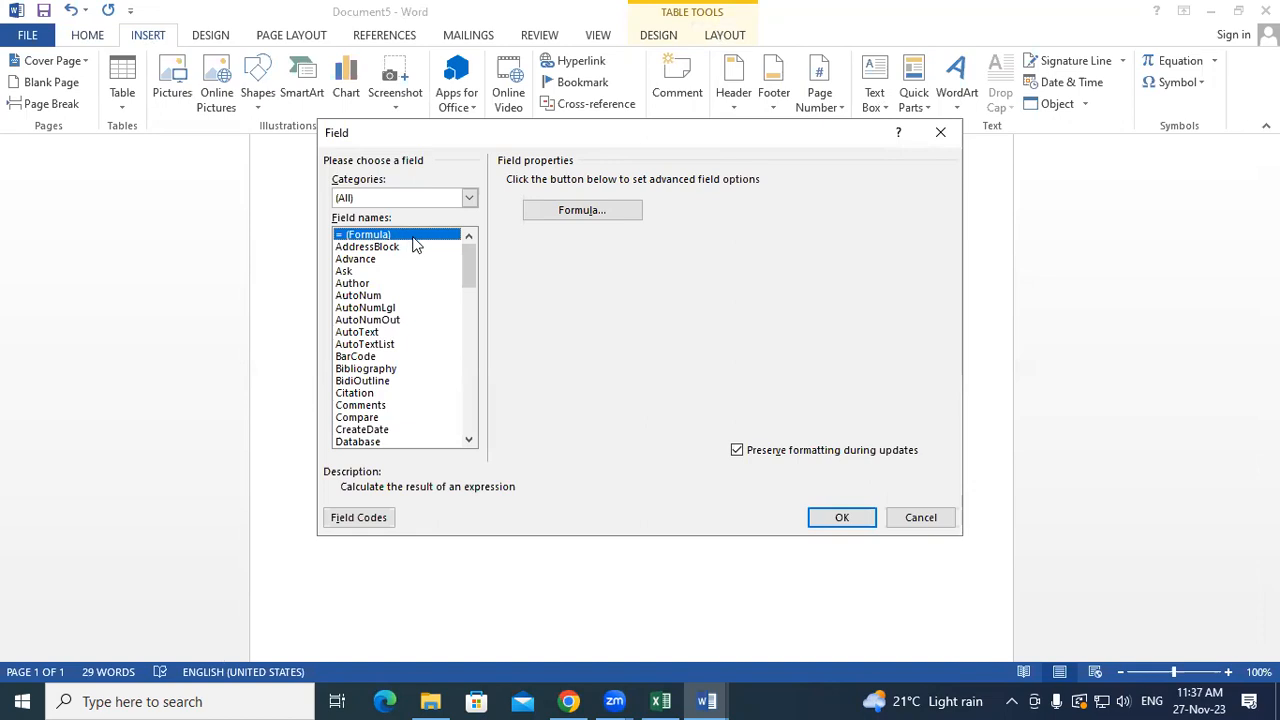
pyautogui.click(619, 215)
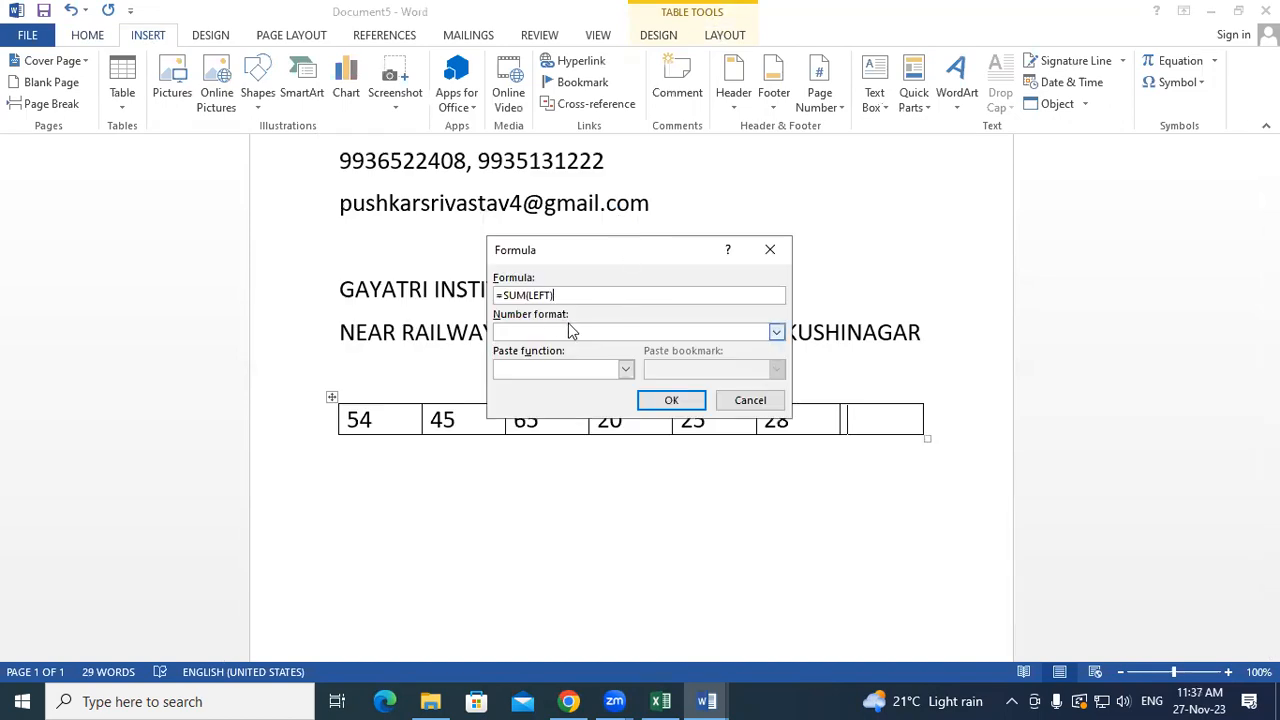
pyautogui.click(671, 400)
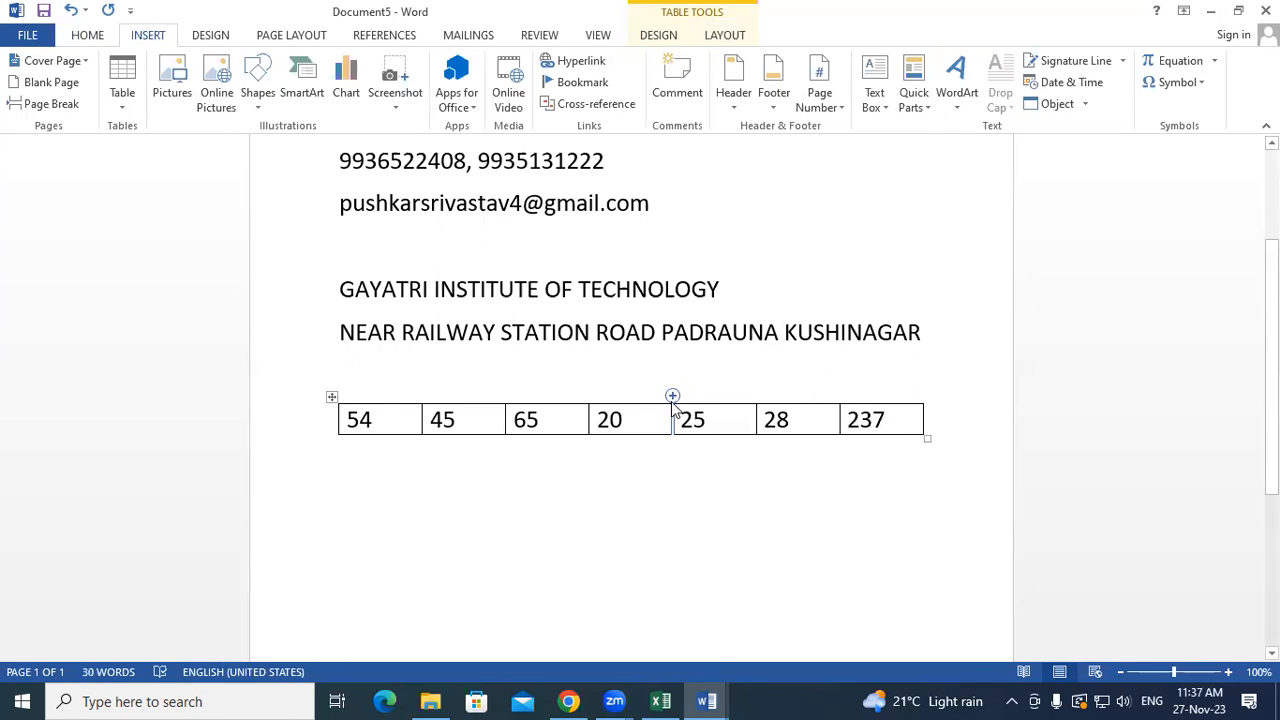
pyautogui.press('BackSpace')
pyautogui.press('BackSpace')
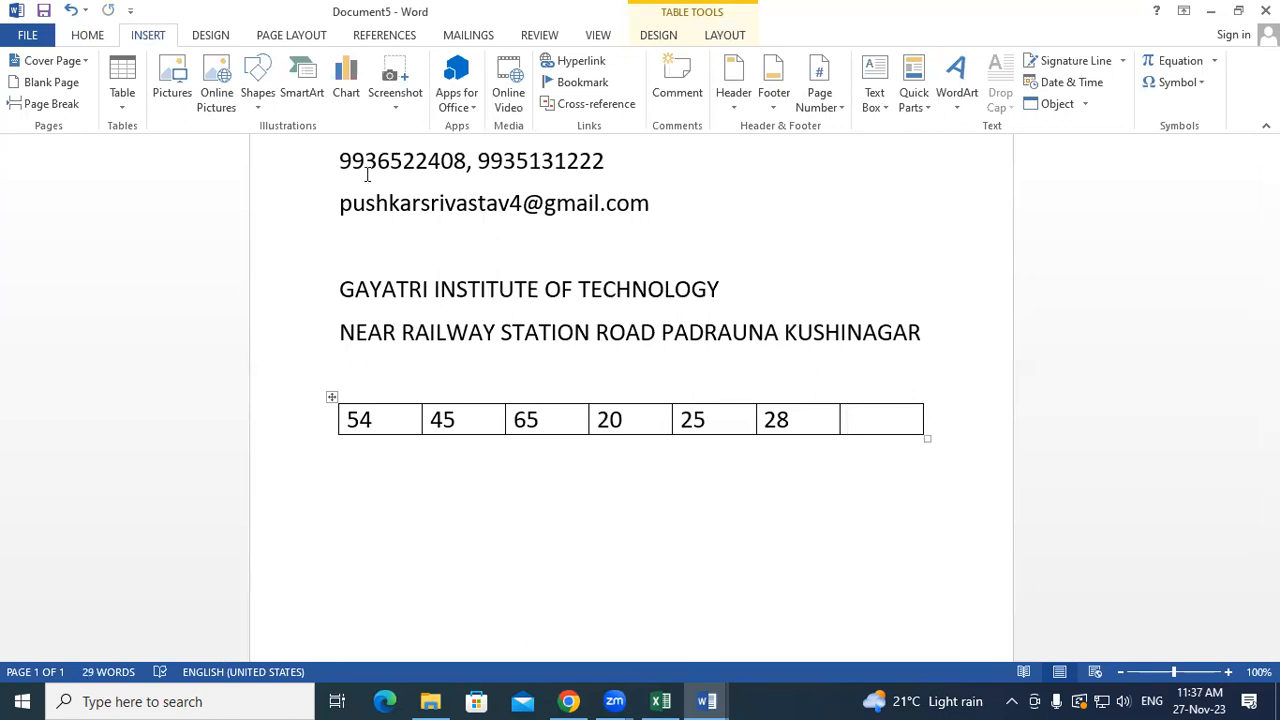
# - Insert an =AVERAGE(LEFT) formula field in the last cell, showing 39.5
pyautogui.click(910, 103)
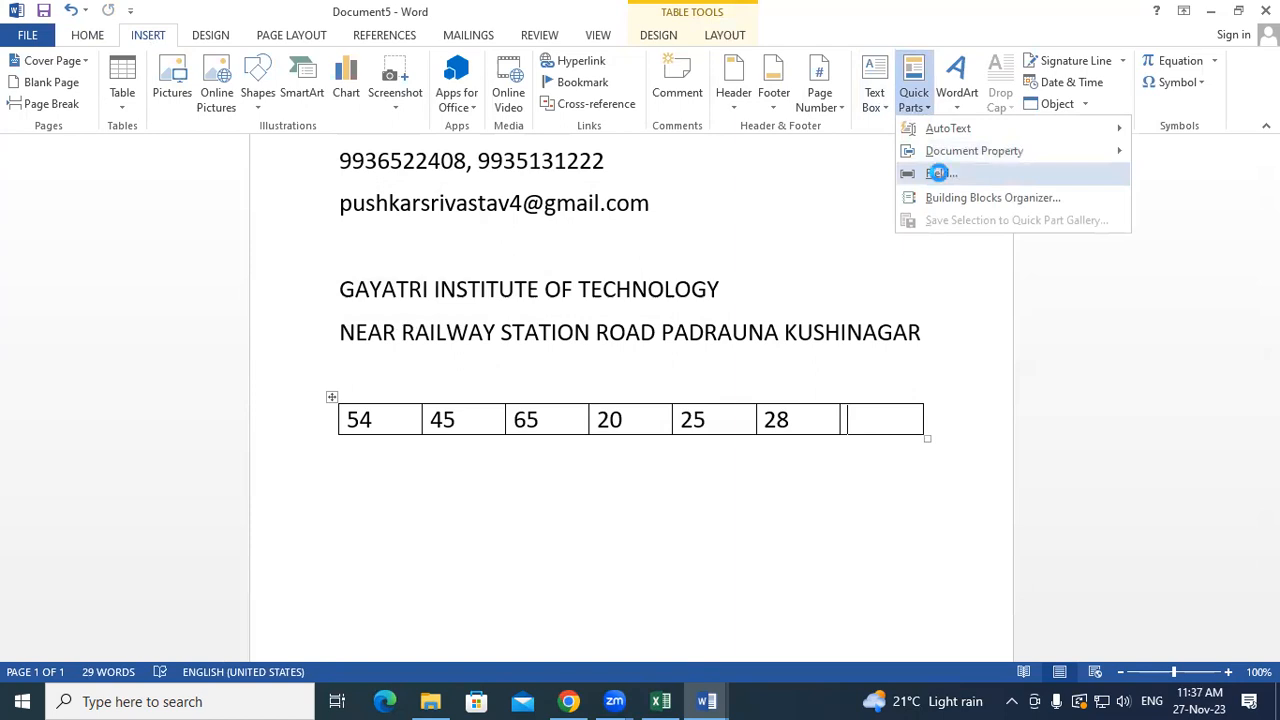
pyautogui.click(941, 174)
pyautogui.click(613, 212)
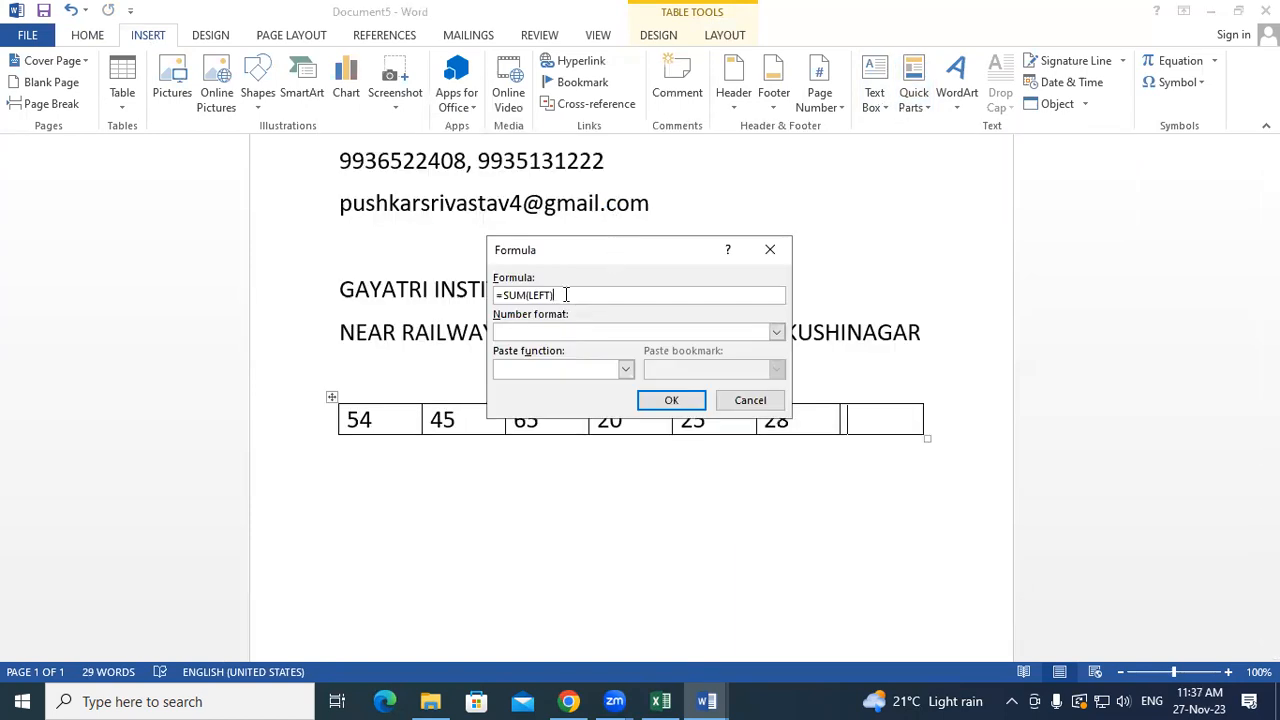
pyautogui.click(527, 295)
pyautogui.press('BackSpace')
pyautogui.press('BackSpace')
pyautogui.press('BackSpace')
pyautogui.write('average')
pyautogui.click(686, 401)
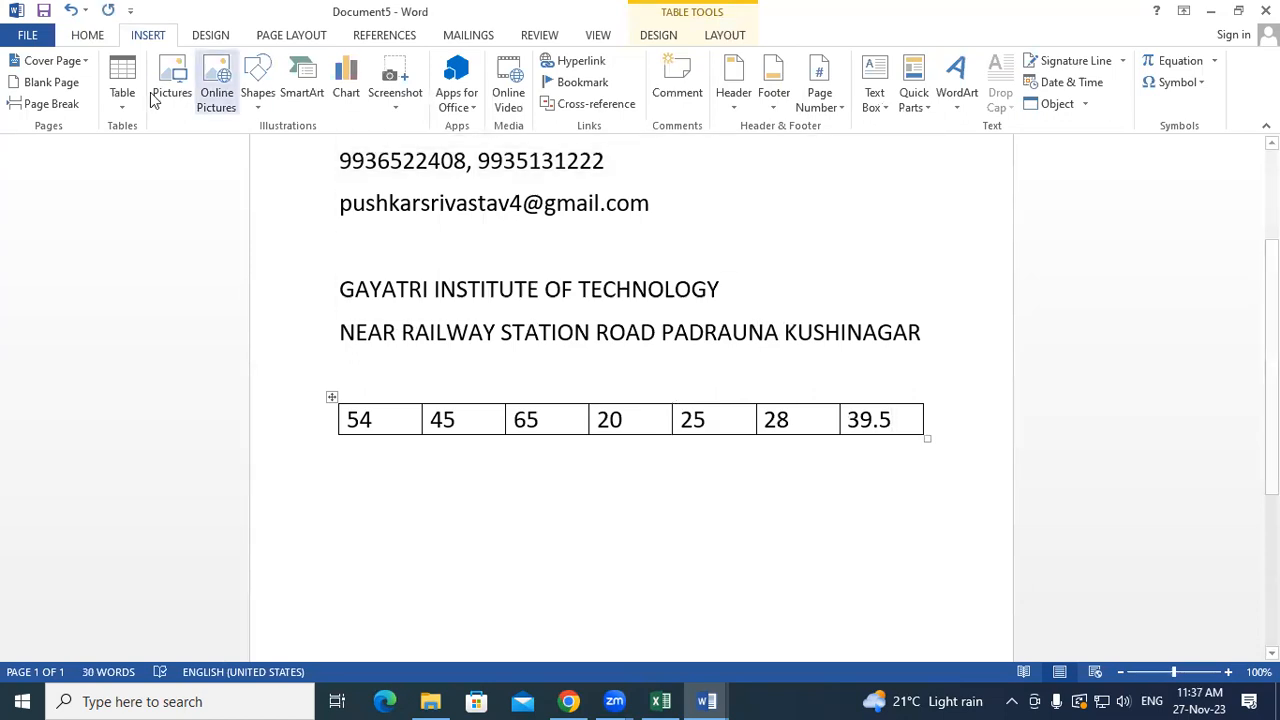
pyautogui.click(726, 36)
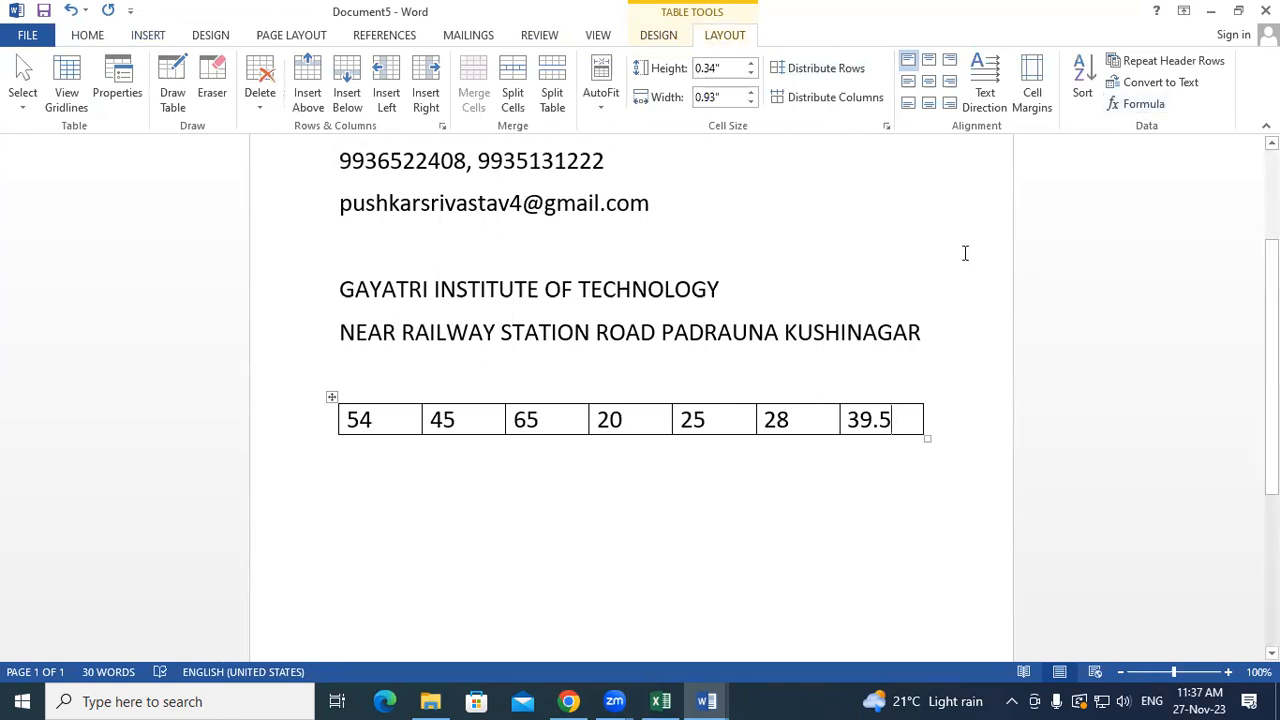
# - Add an empty row below the table and move the cursor beneath it
pyautogui.click(986, 425)
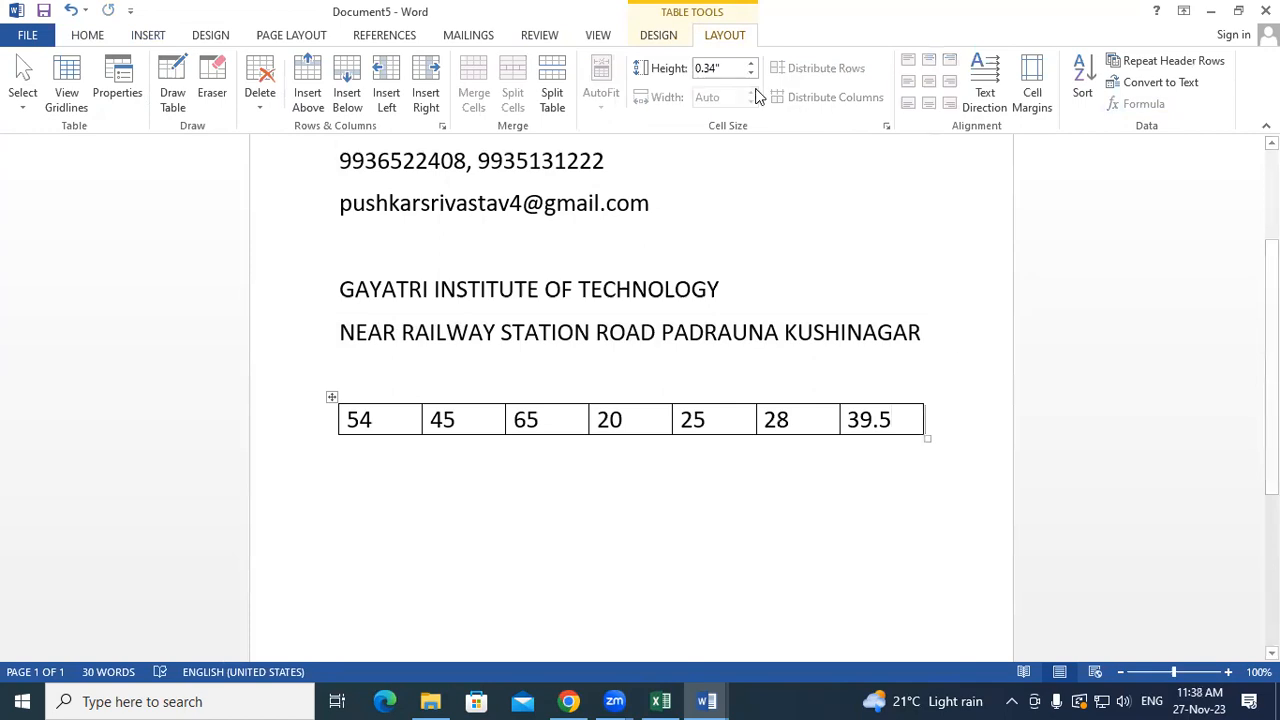
pyautogui.press('Return')
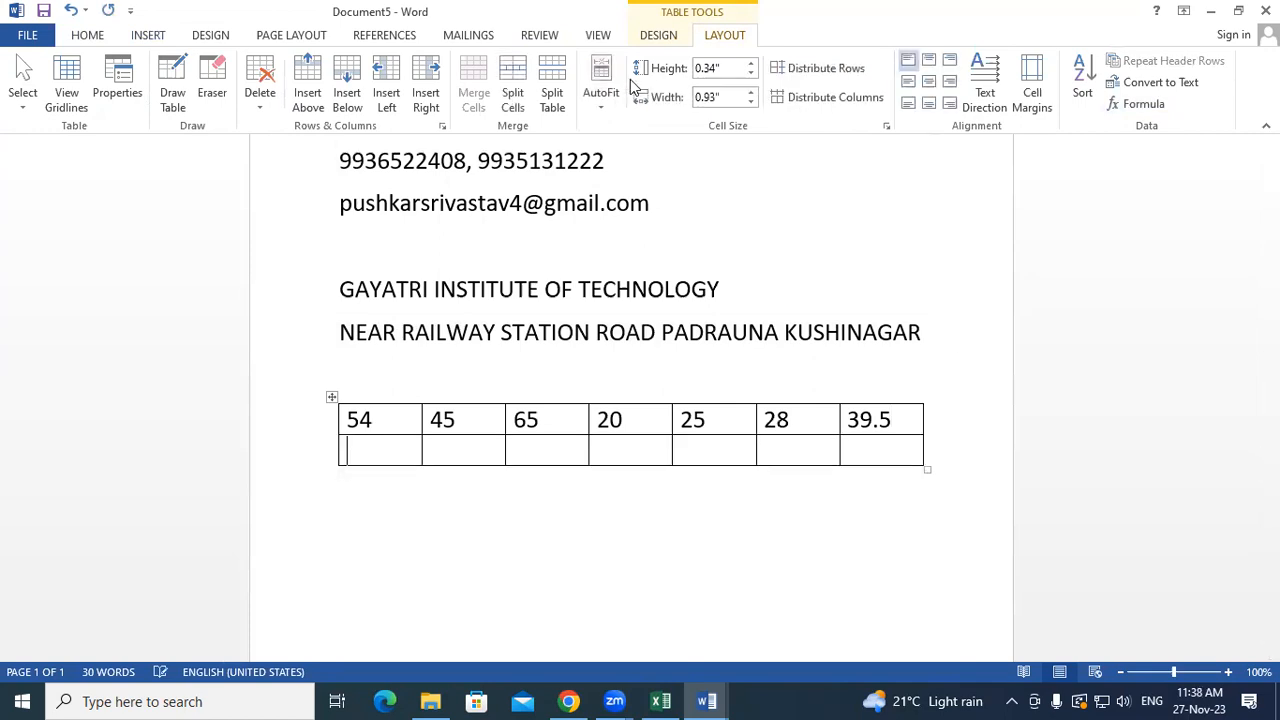
pyautogui.click(386, 520)
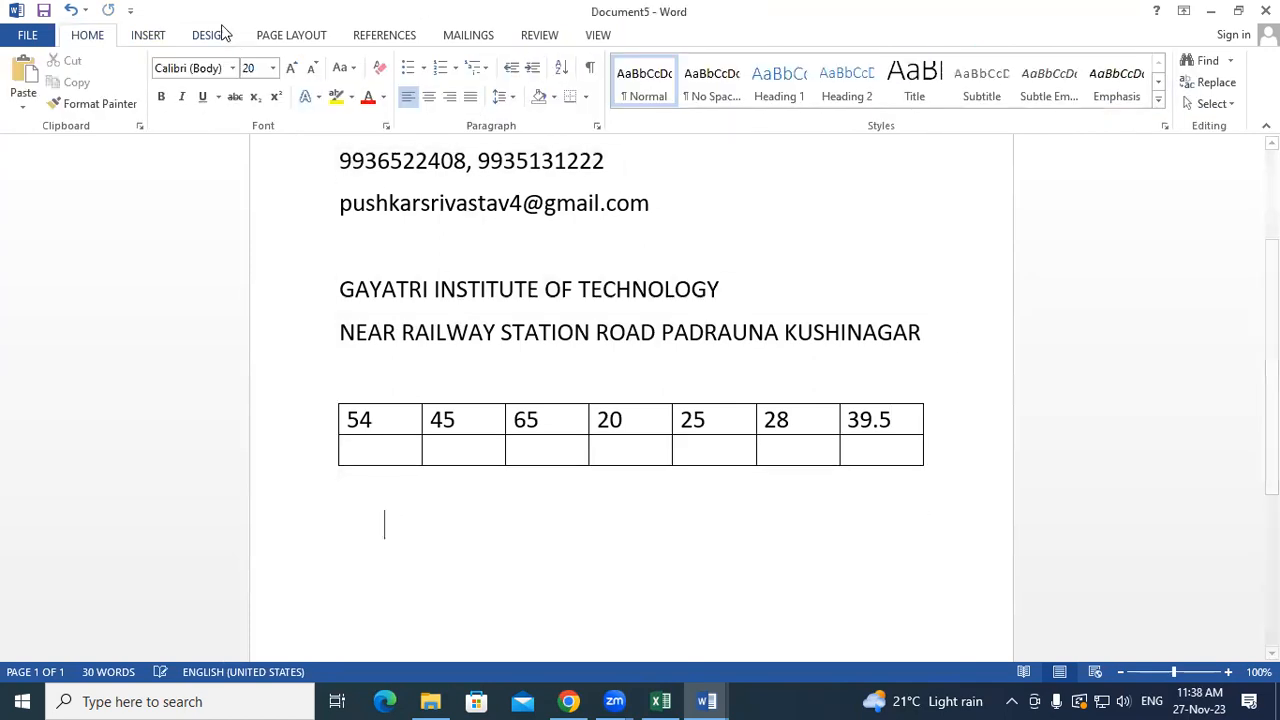
# - Browse the saved AutoText entries without inserting anything, then create a new blank document
pyautogui.click(138, 40)
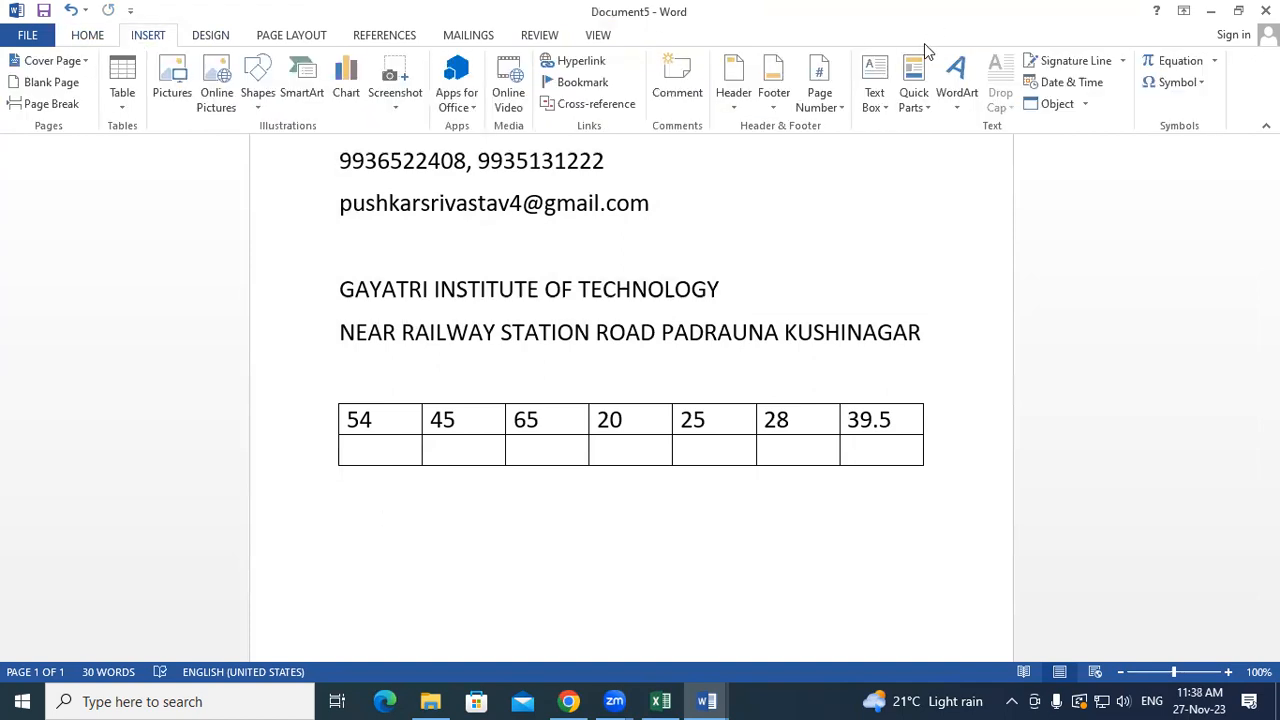
pyautogui.click(912, 115)
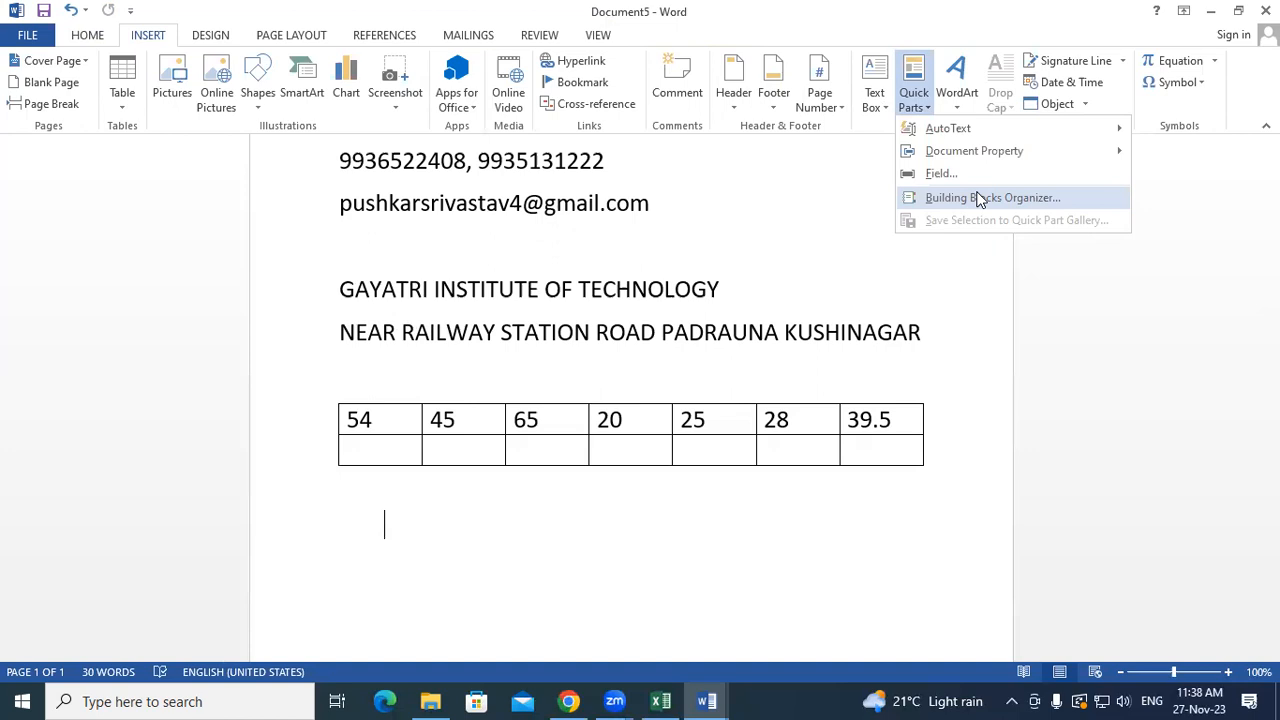
pyautogui.moveTo(926, 142)
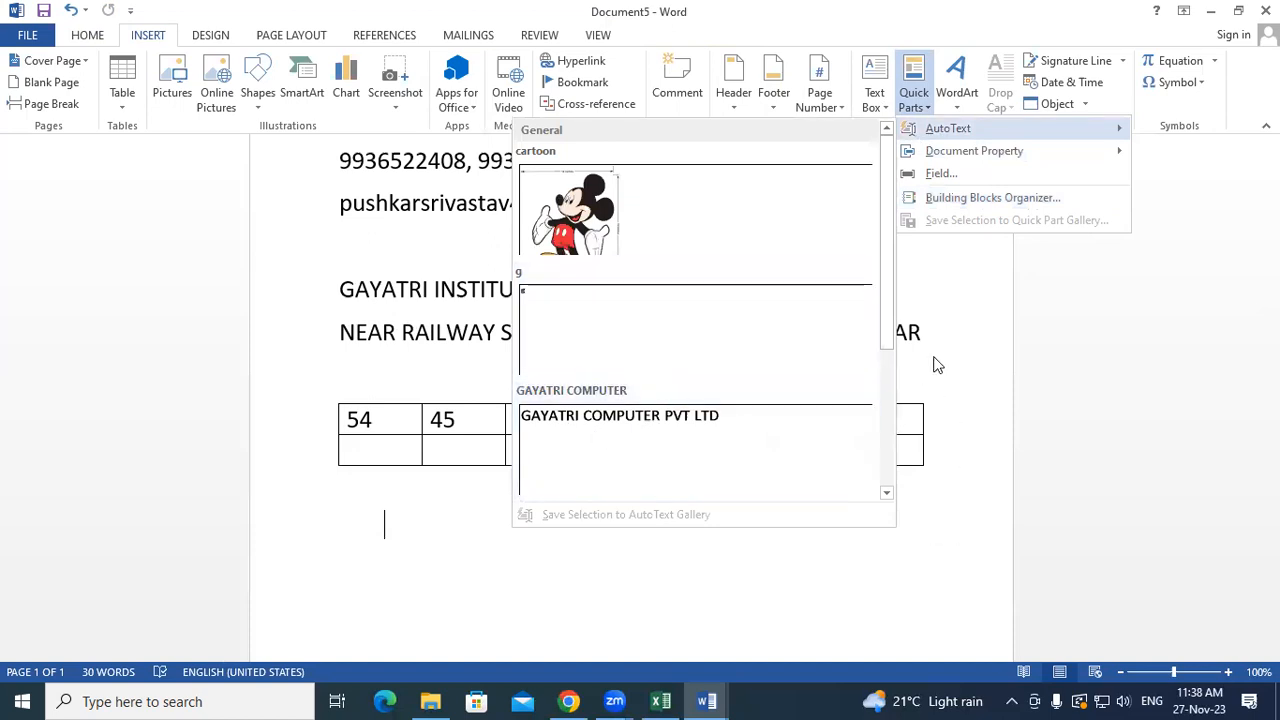
pyautogui.click(998, 417)
pyautogui.click(913, 95)
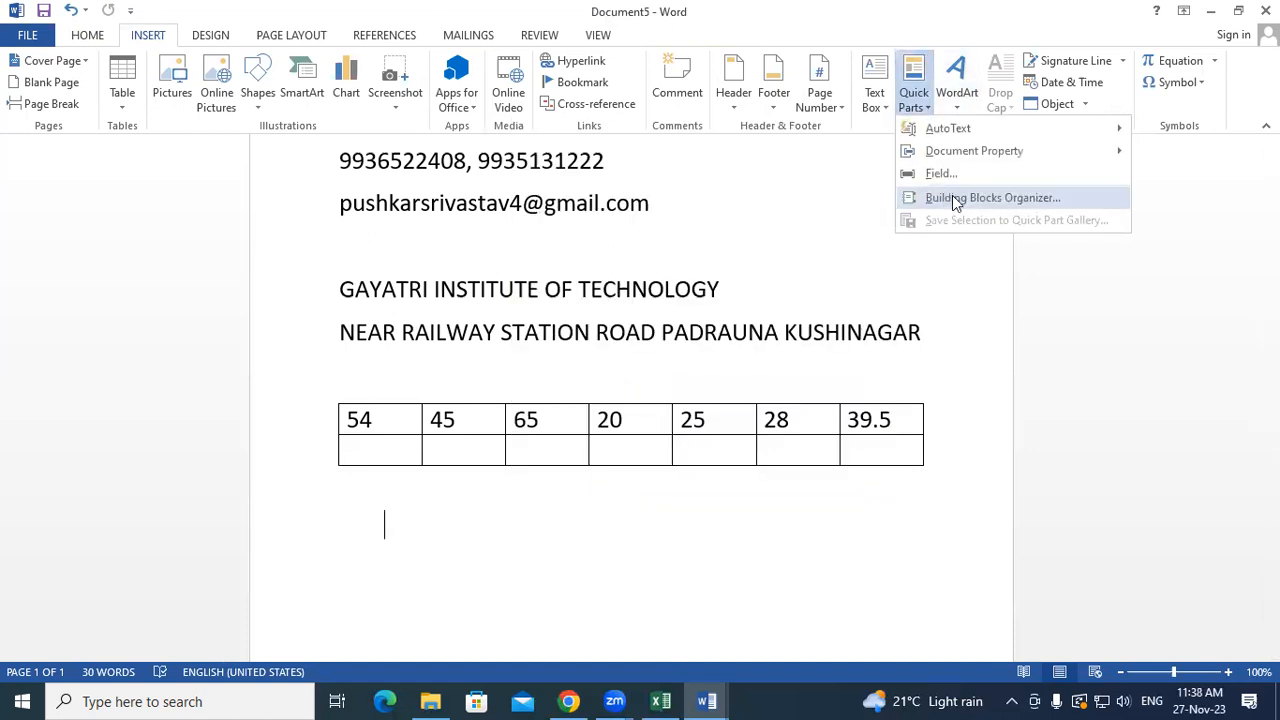
pyautogui.click(920, 508)
pyautogui.hotkey('ctrl', 'n')
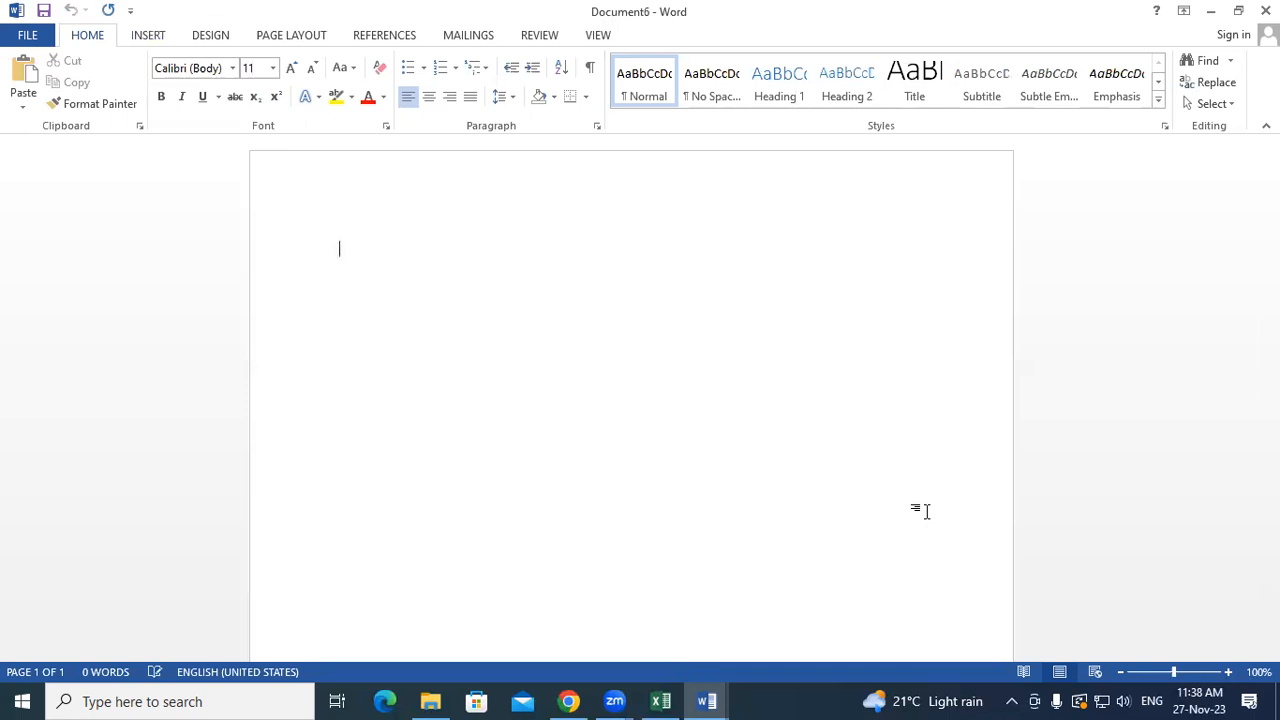
# - Insert the saved 'cartoon' building block, a Mickey Mouse picture, from the Building Blocks Organizer
pyautogui.click(154, 34)
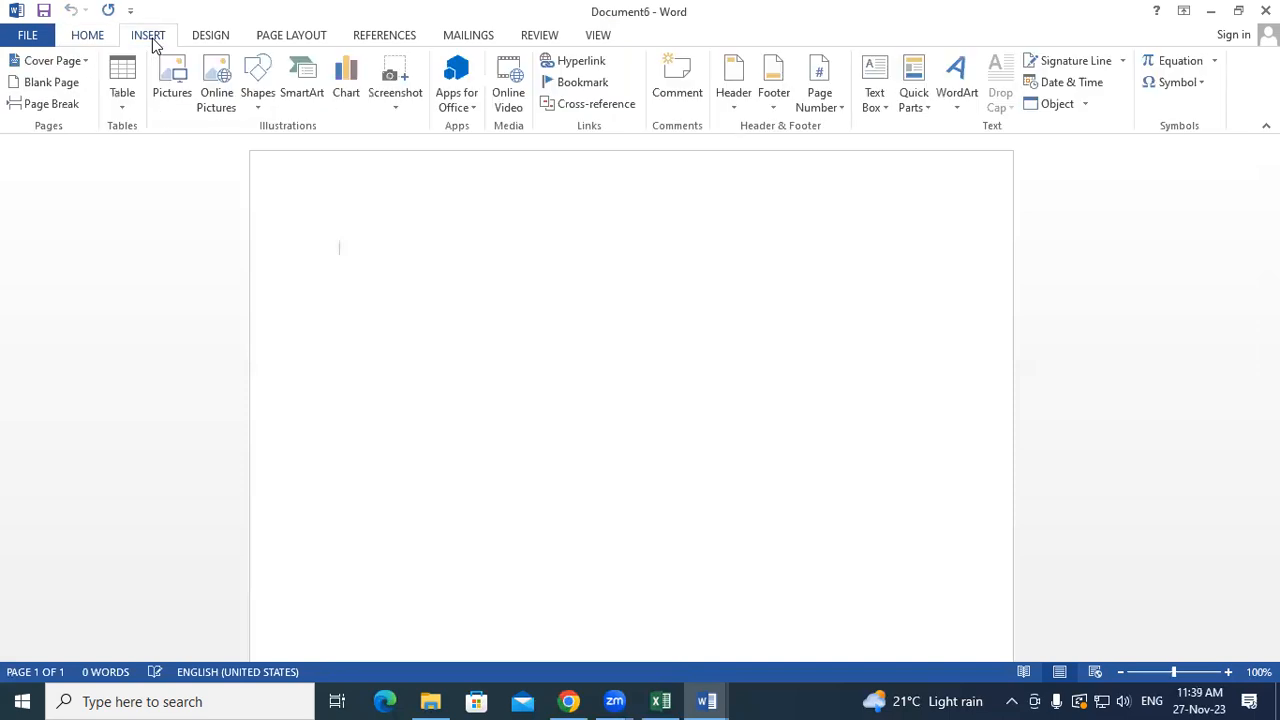
pyautogui.click(913, 92)
pyautogui.click(954, 201)
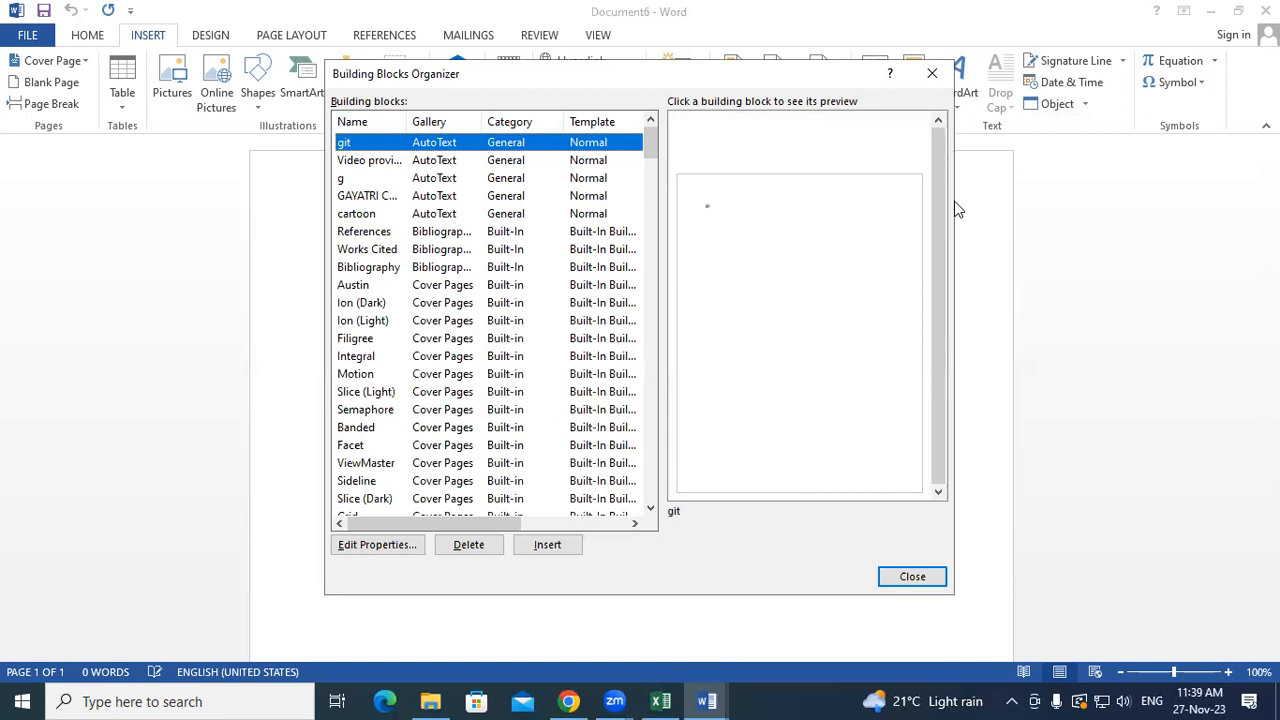
pyautogui.click(368, 196)
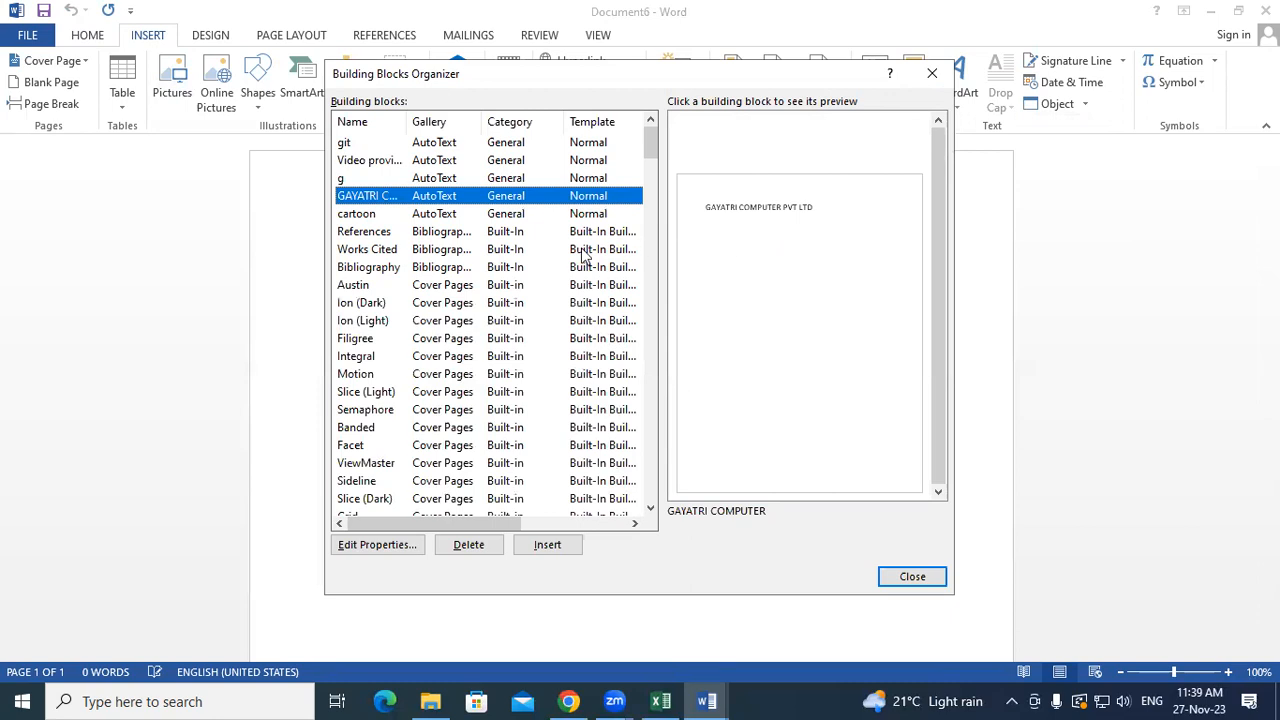
pyautogui.click(376, 216)
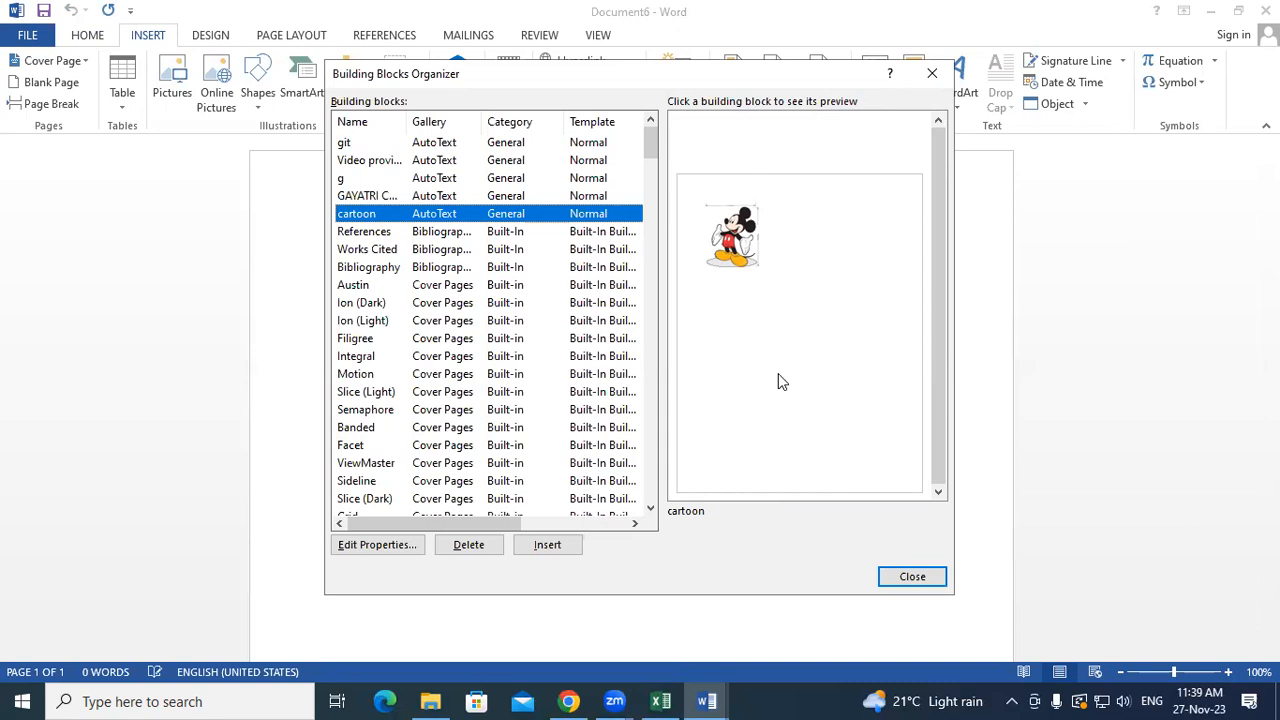
pyautogui.click(548, 545)
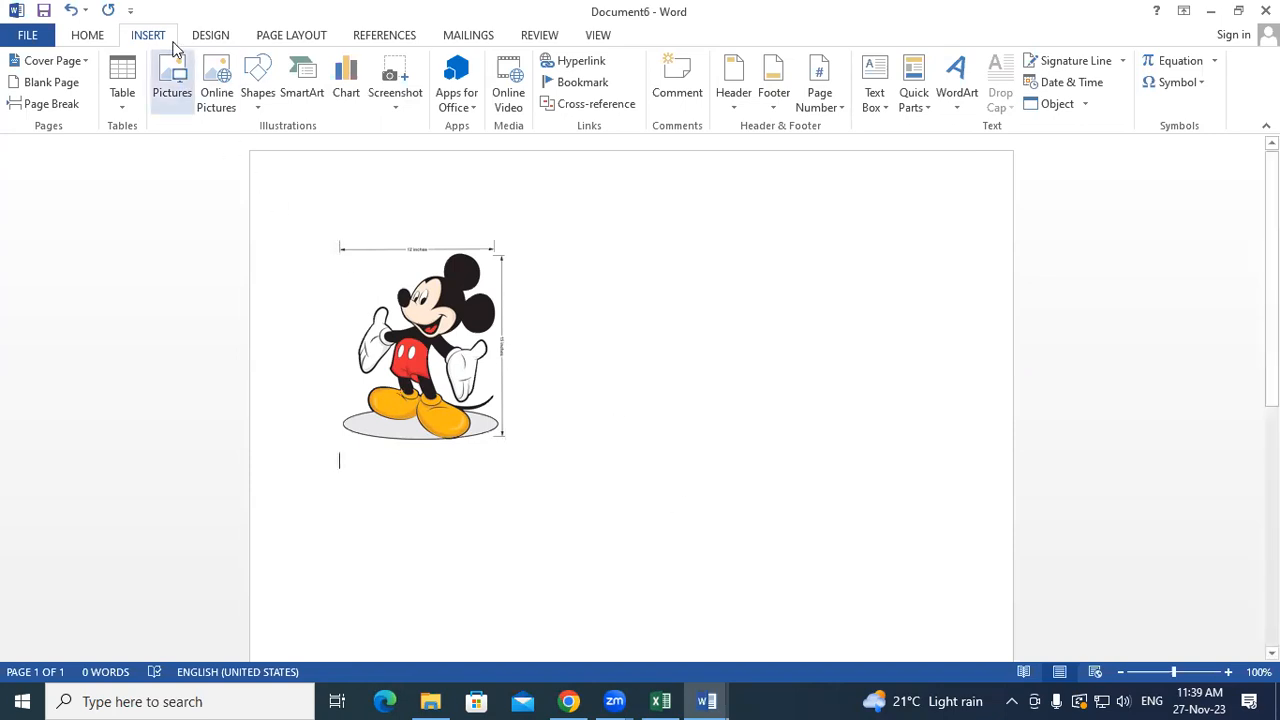
# - Insert the GAYATRI COMPUTER building block, adding GAYATRI COMPUTER PVT LTD below the picture
pyautogui.click(922, 103)
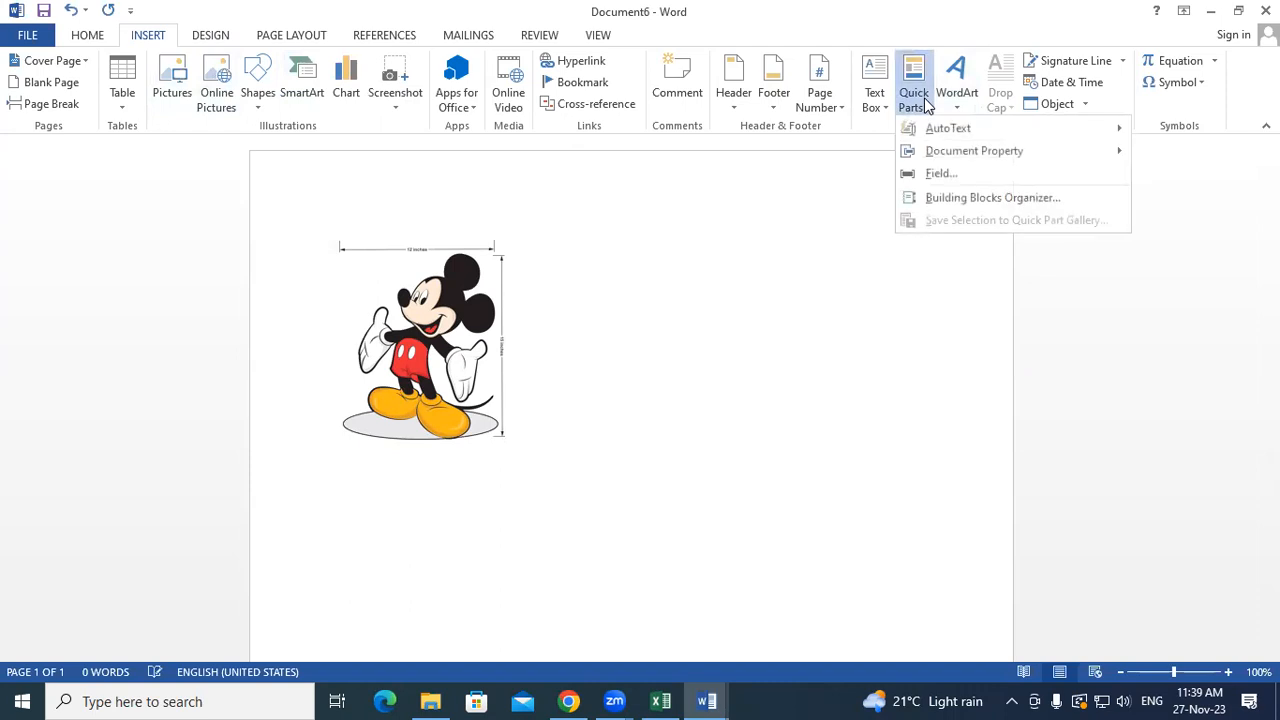
pyautogui.click(972, 198)
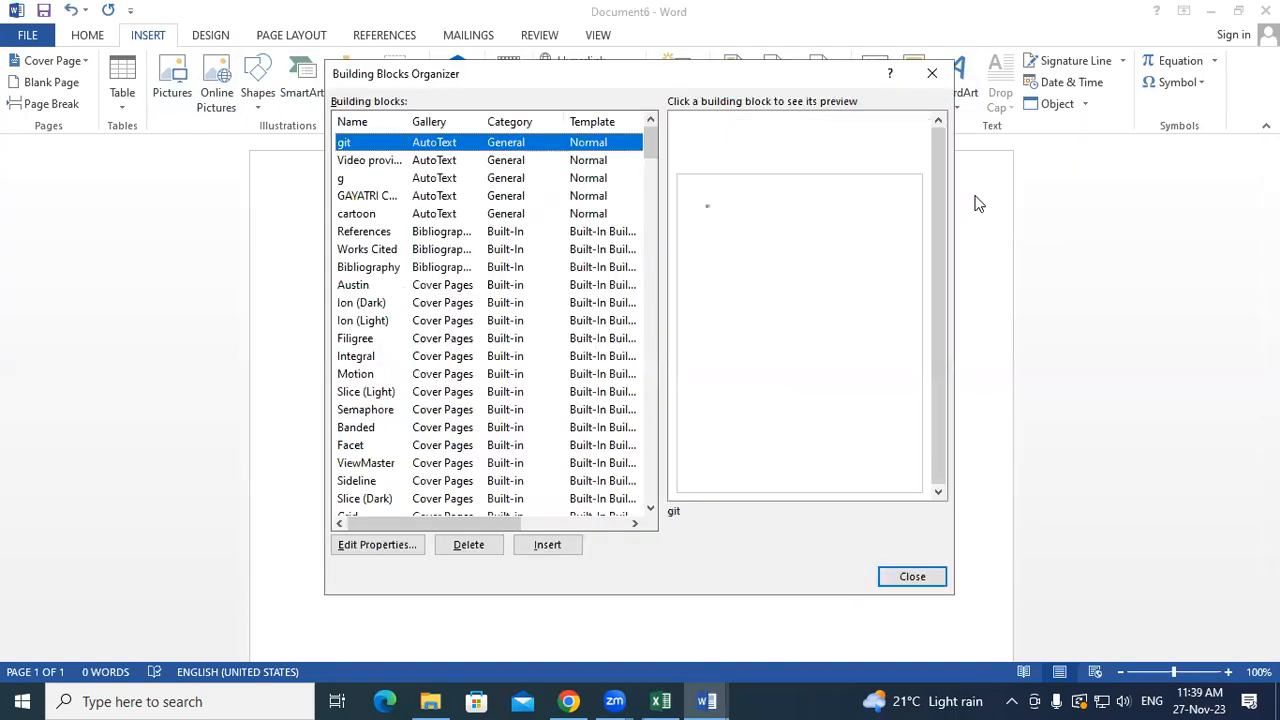
pyautogui.click(390, 200)
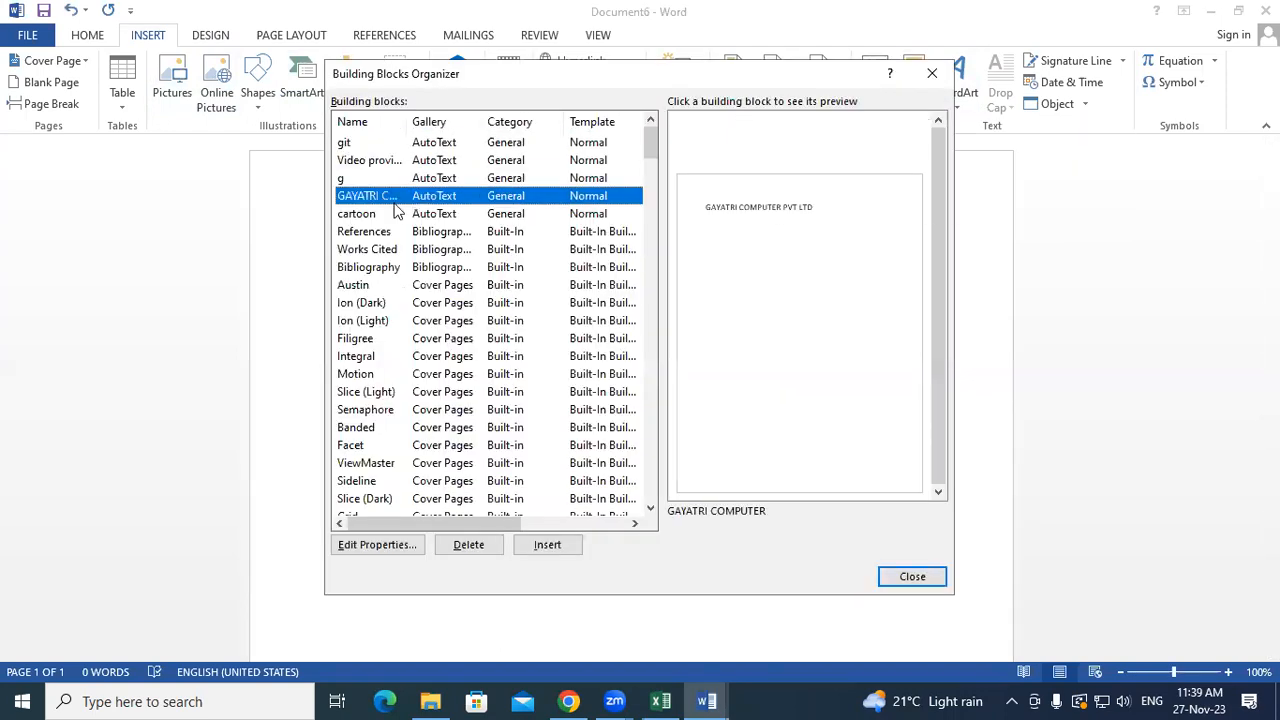
pyautogui.click(556, 538)
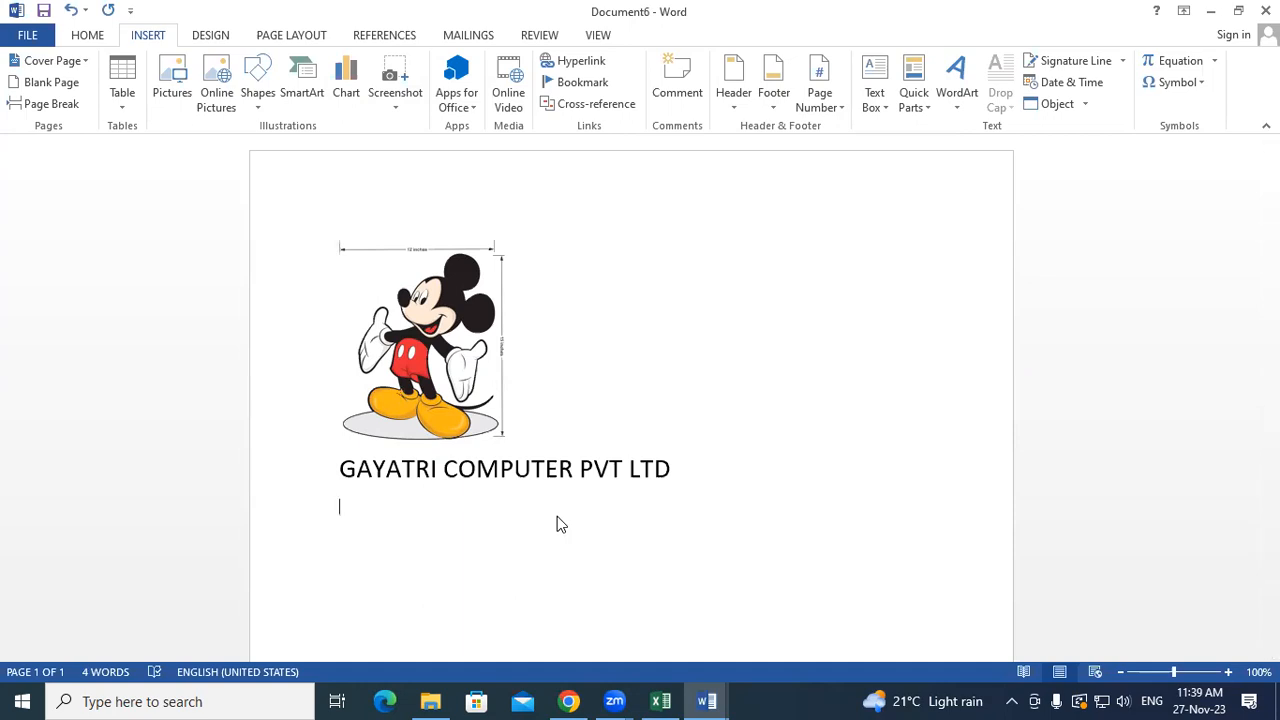
# - Reopen the Building Blocks Organizer and preview the Bibliography entry
pyautogui.click(925, 105)
pyautogui.click(952, 199)
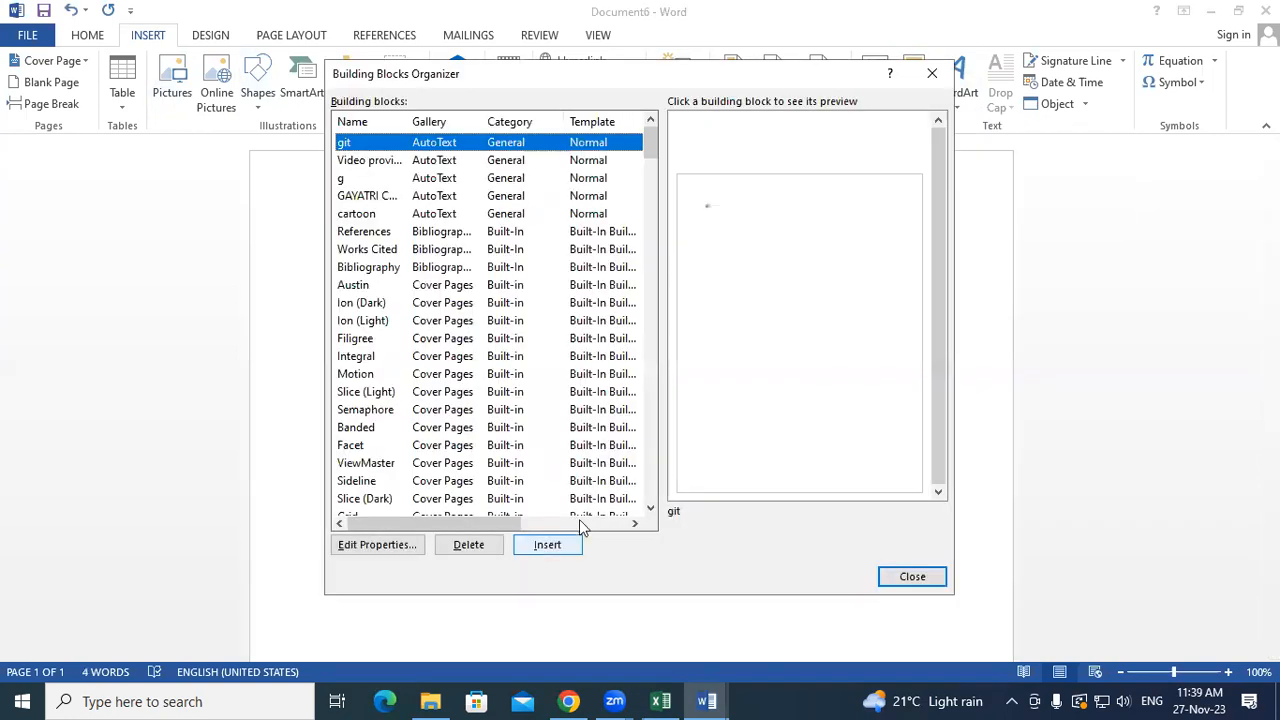
pyautogui.click(400, 270)
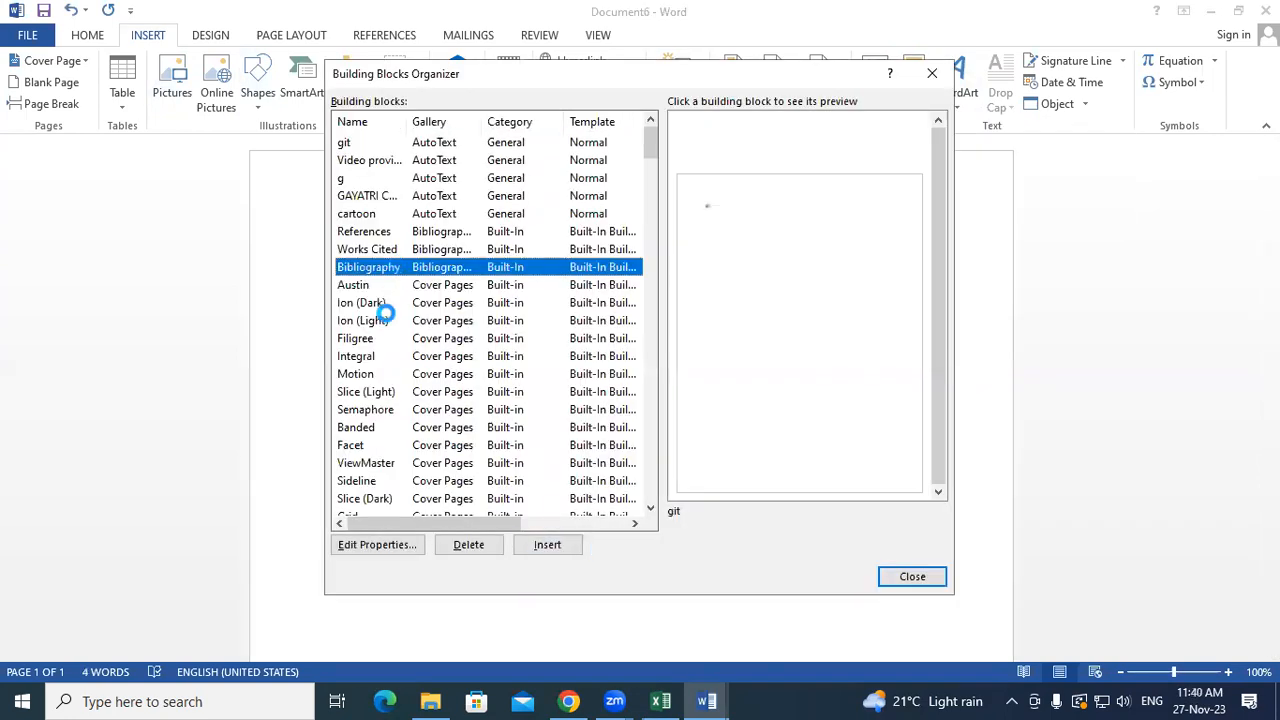
# - Delete the GAYATRI COMPUTER entry from the Building Blocks Organizer and confirm the deletion
pyautogui.click(388, 320)
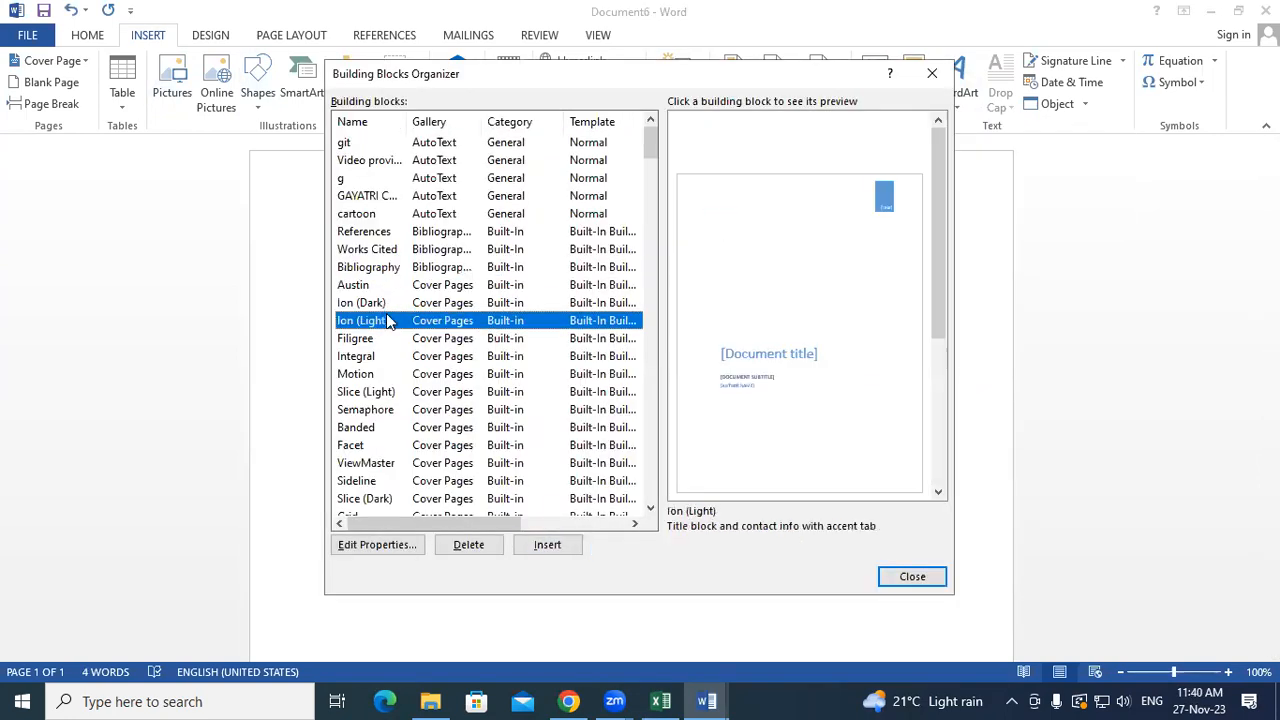
pyautogui.click(379, 376)
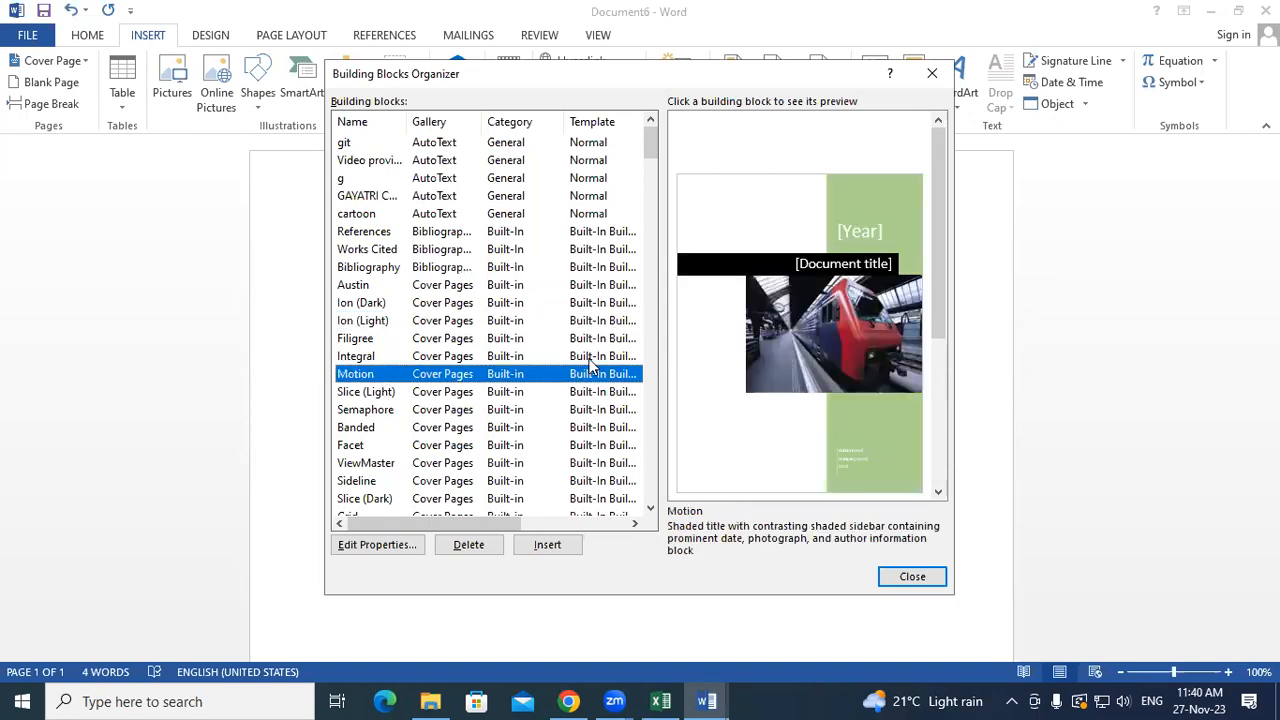
pyautogui.click(373, 162)
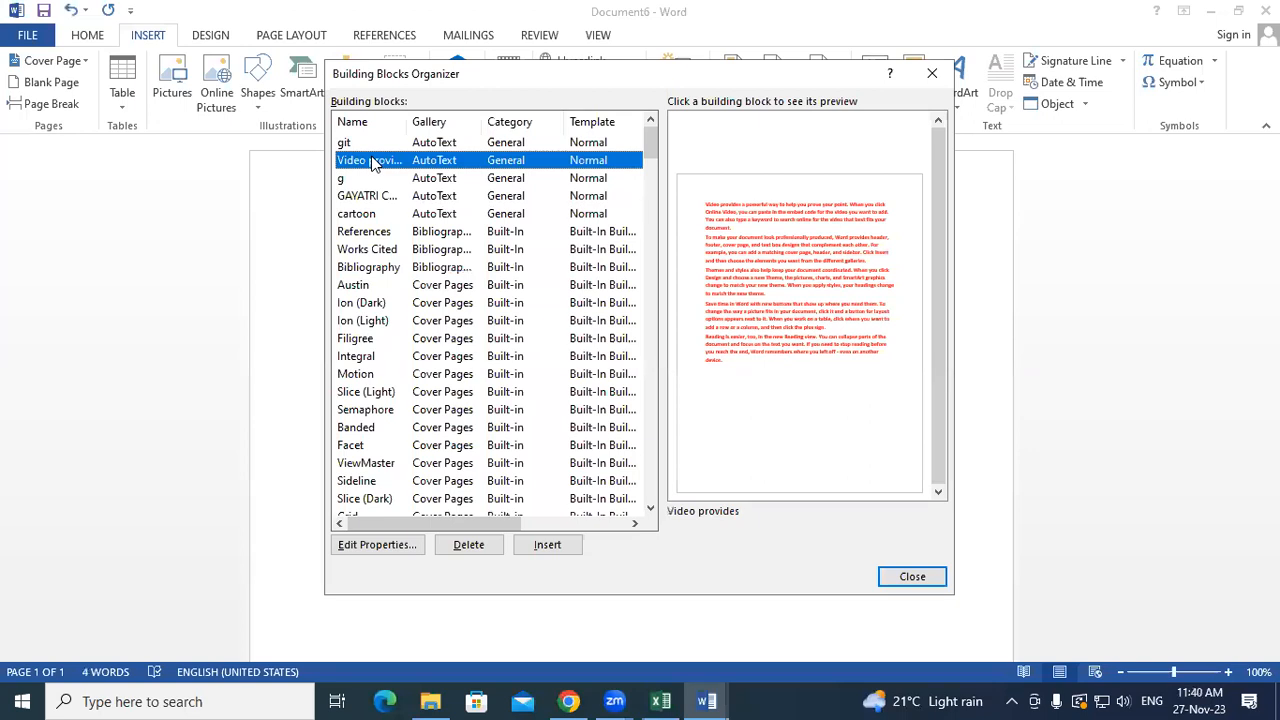
pyautogui.click(374, 146)
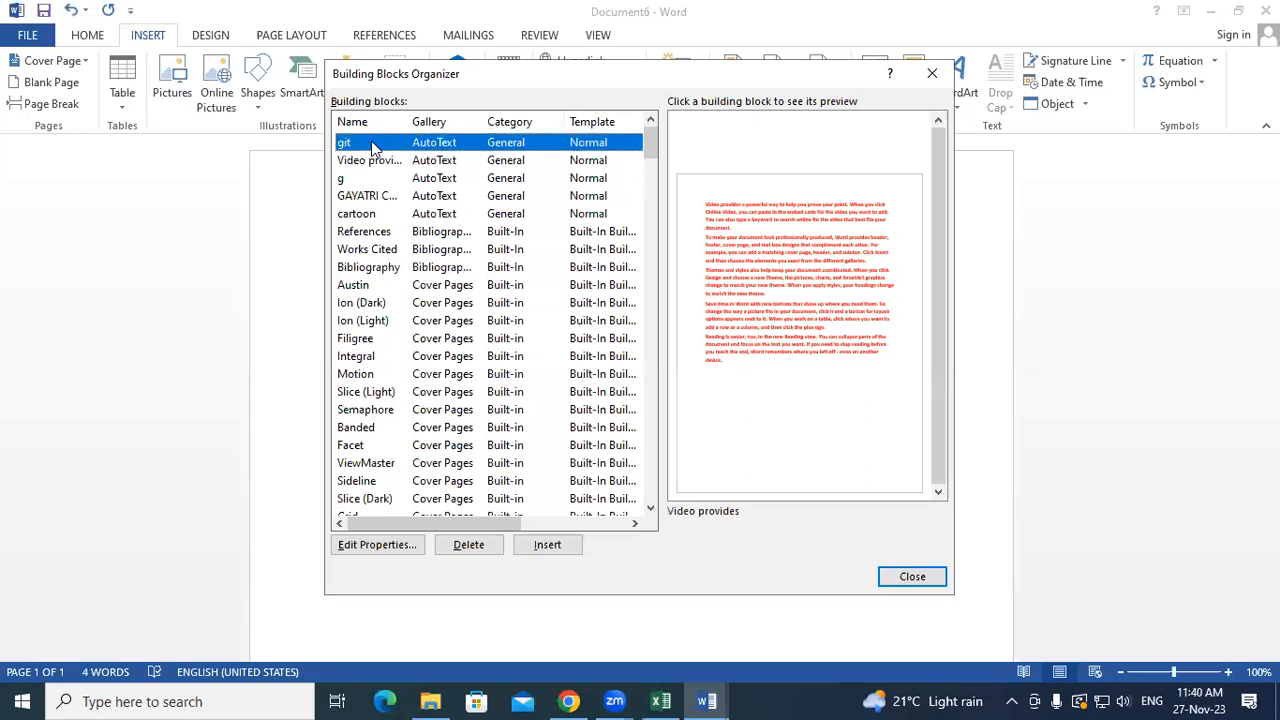
pyautogui.click(370, 198)
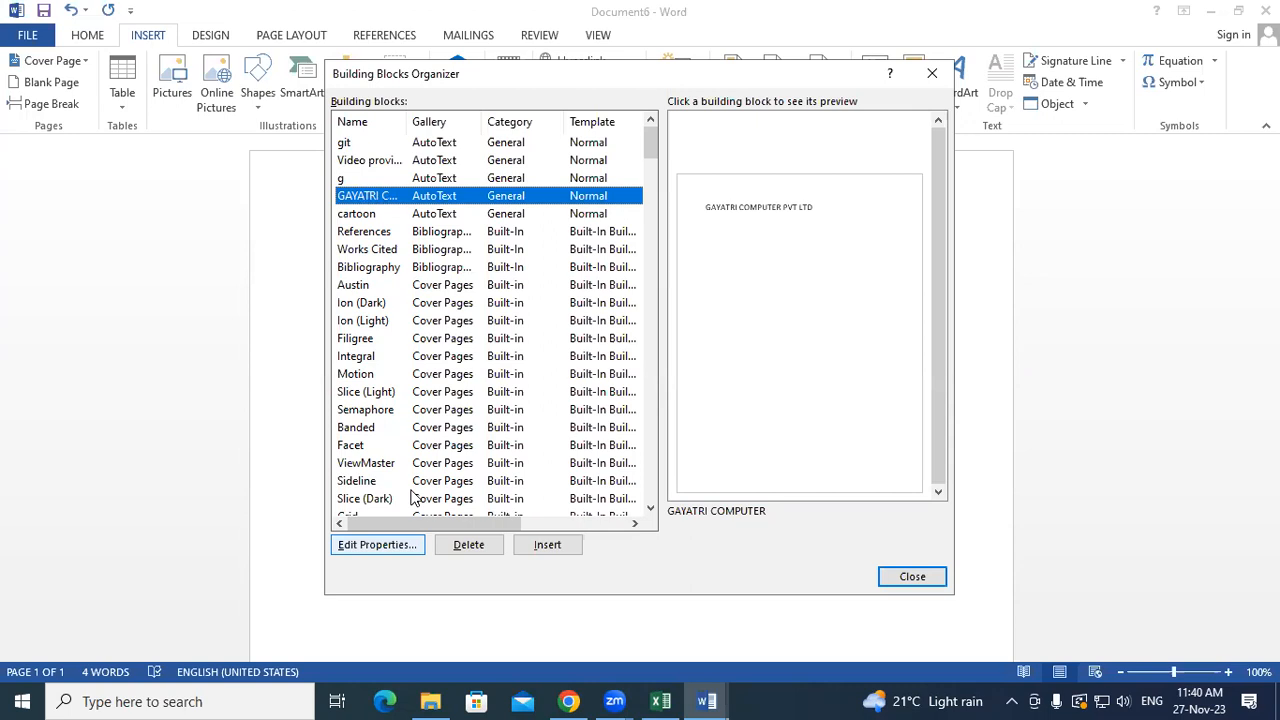
pyautogui.press('Delete')
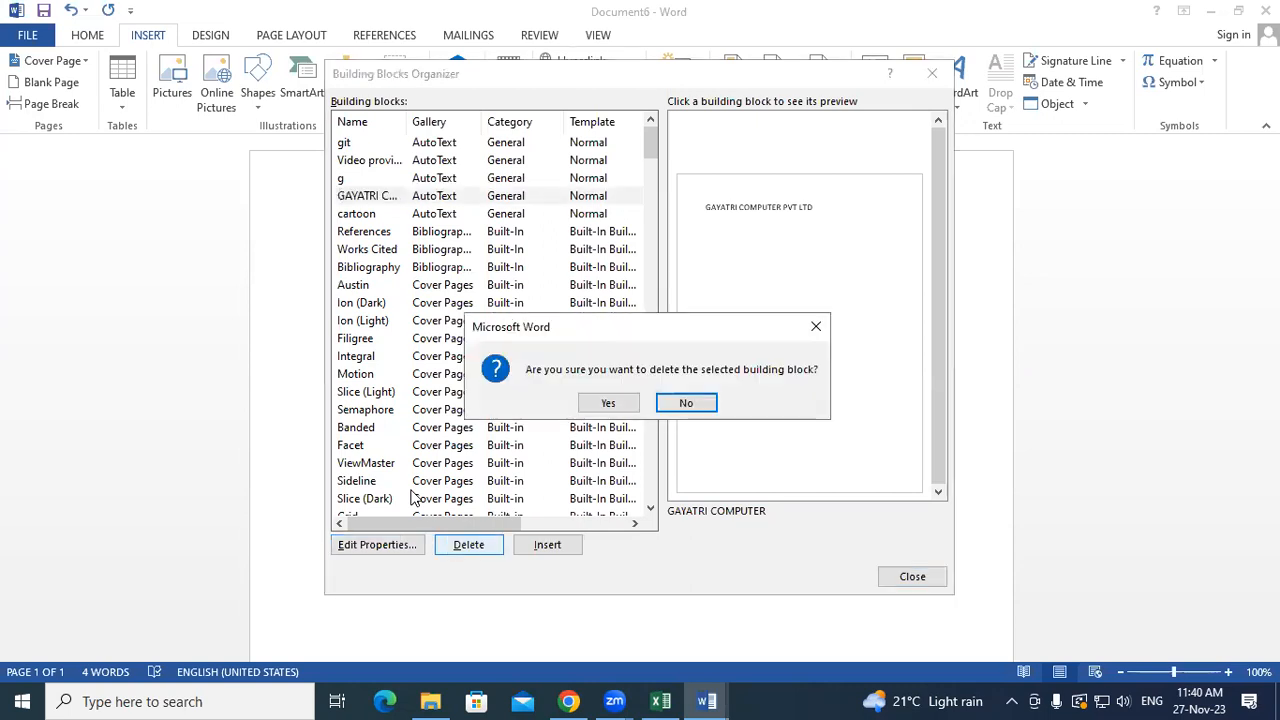
pyautogui.click(608, 403)
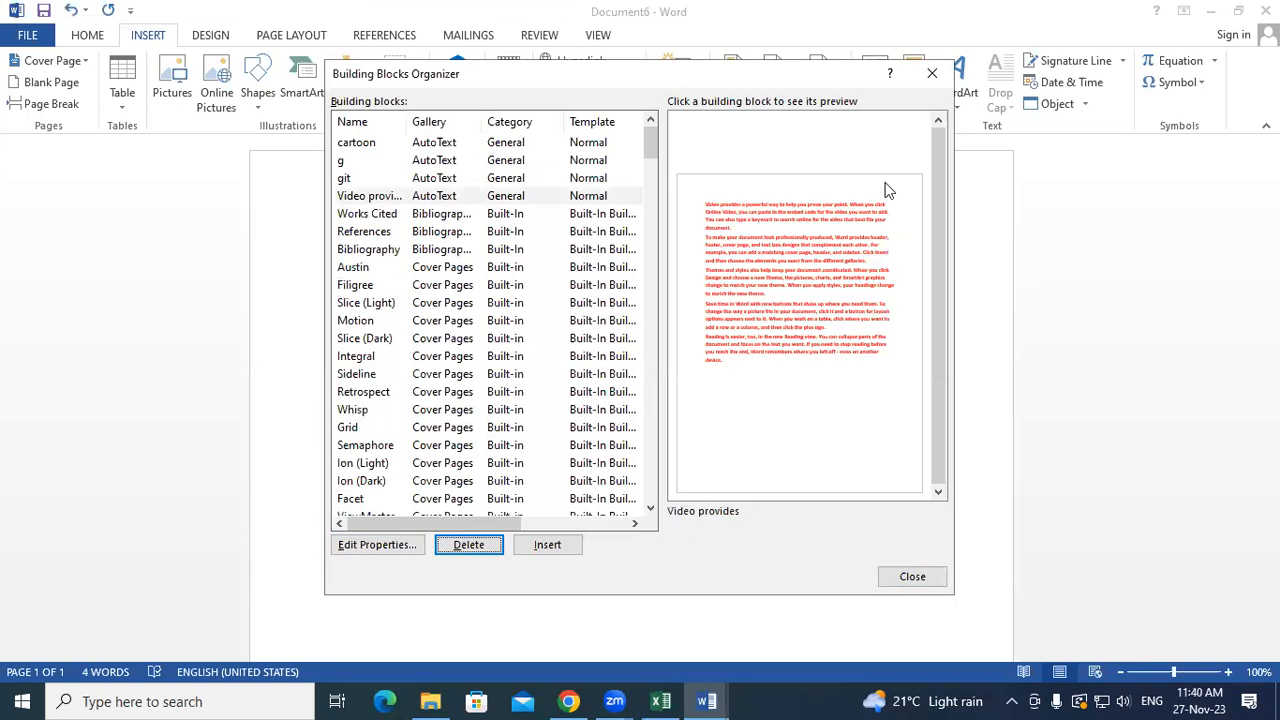
# - Close the organizer and scroll through the AutoText gallery without inserting anything
pyautogui.click(931, 73)
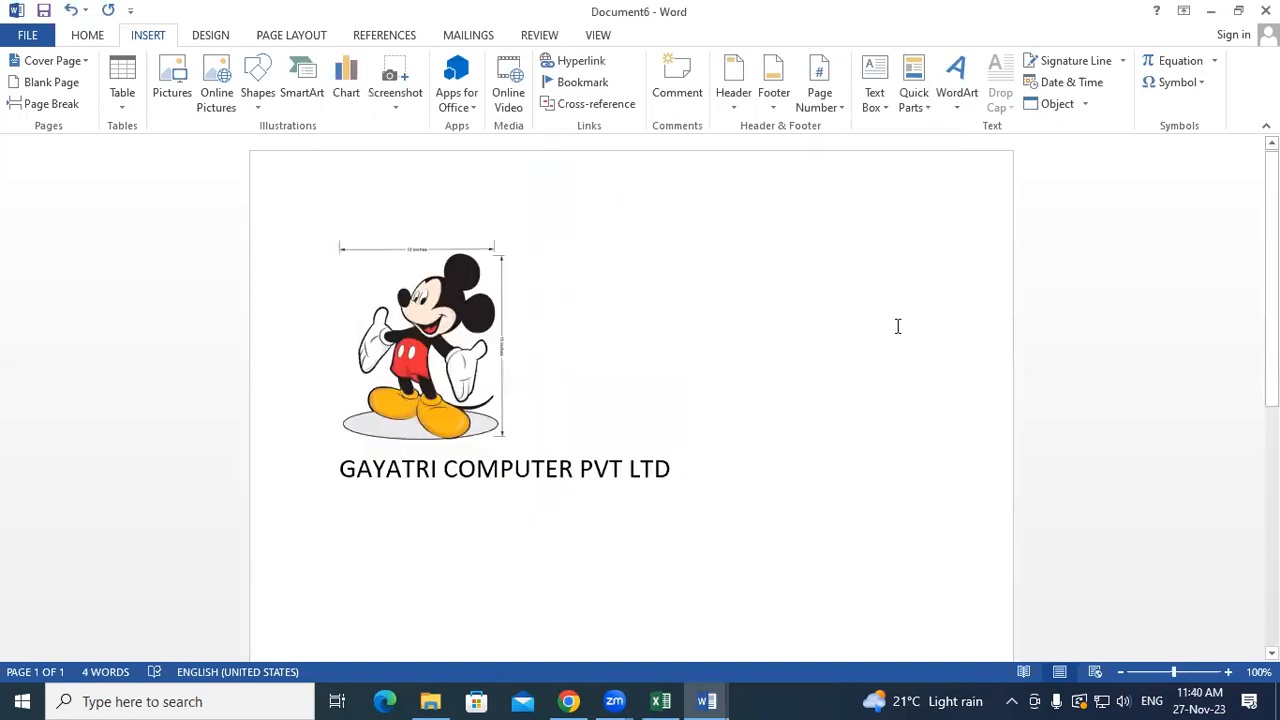
pyautogui.click(911, 99)
pyautogui.moveTo(990, 136)
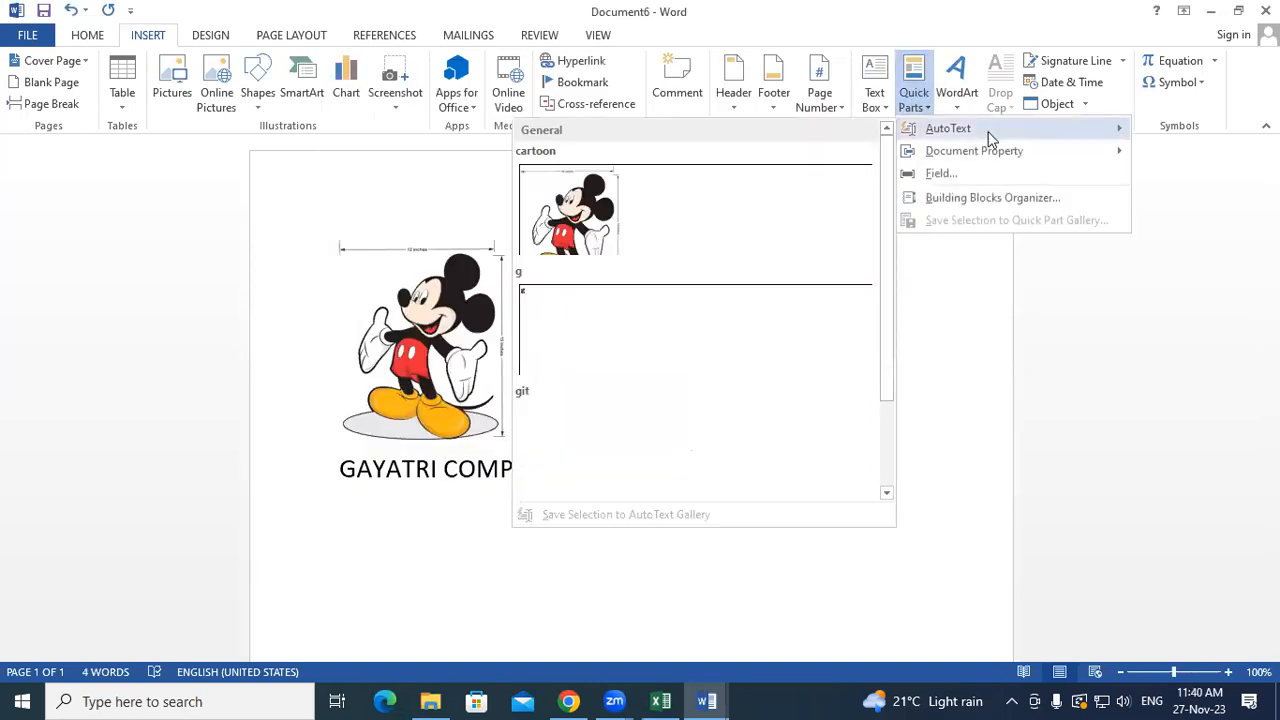
pyautogui.moveTo(883, 300); pyautogui.dragTo(883, 215)
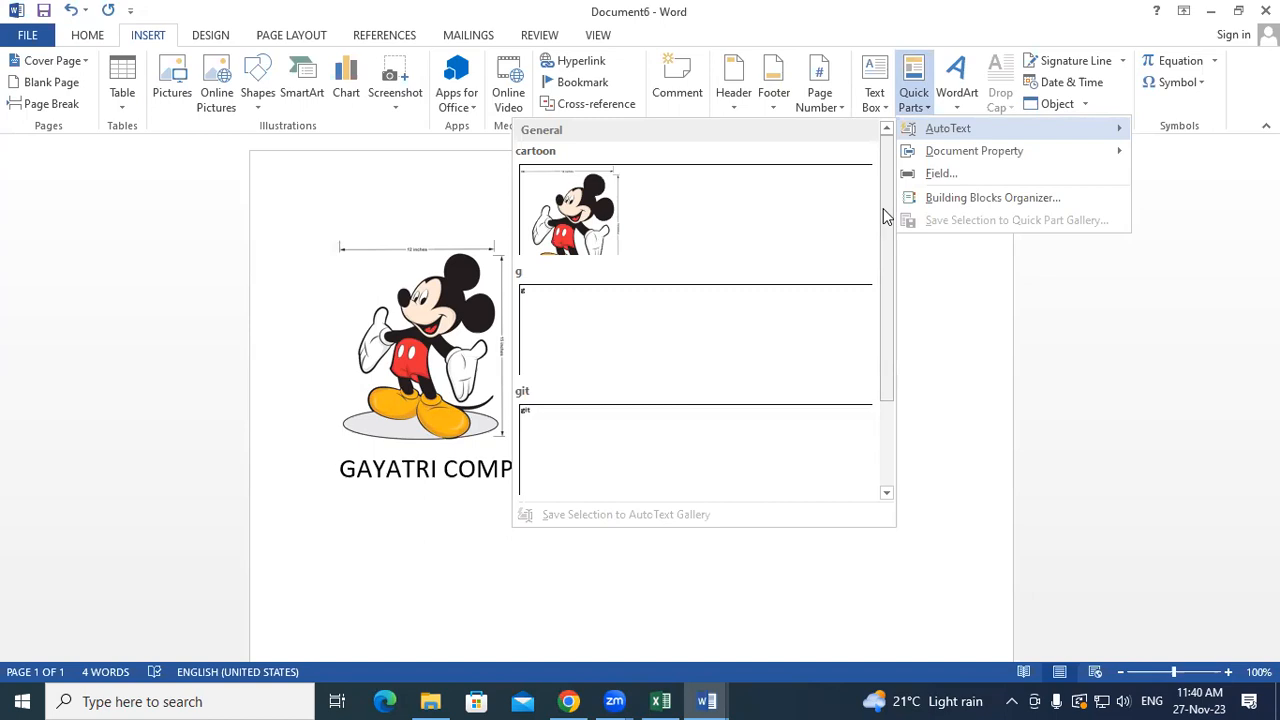
pyautogui.click(963, 366)
# - Rename the cartoon building block to LOGO, close the organizer, and add a blank line below the company name
pyautogui.click(922, 106)
pyautogui.click(973, 195)
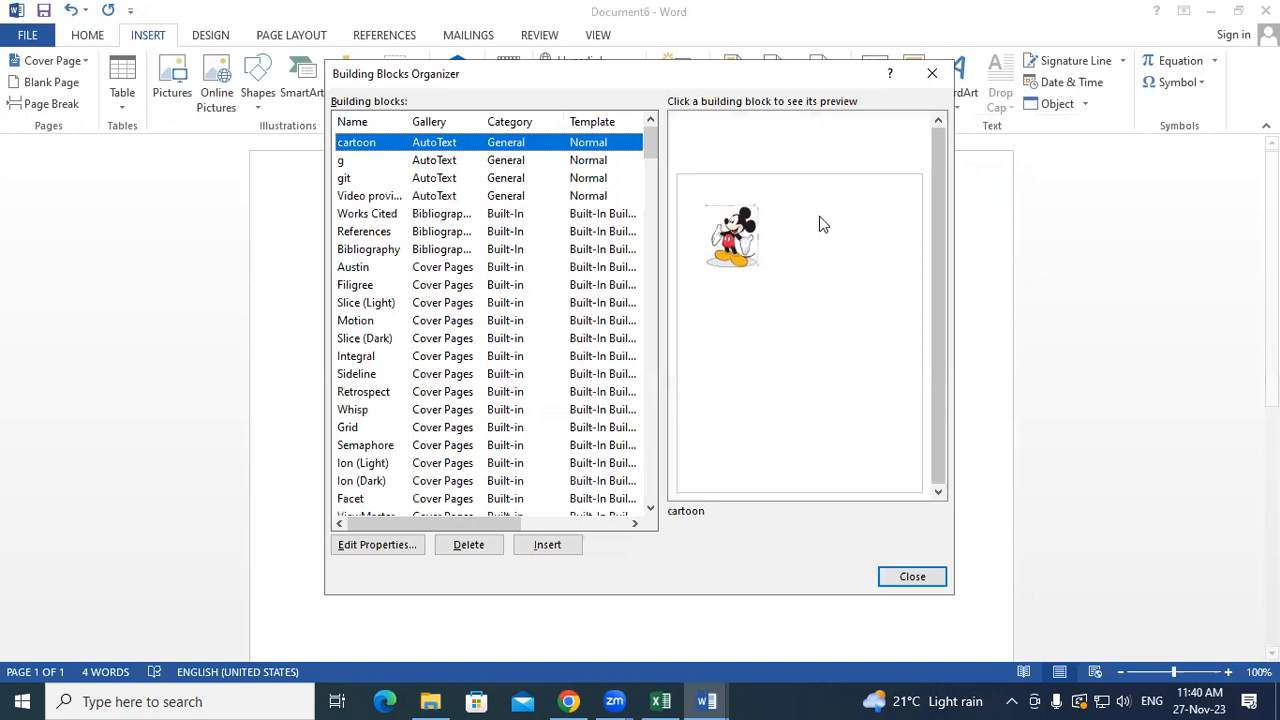
pyautogui.hotkey('alt', 'e')
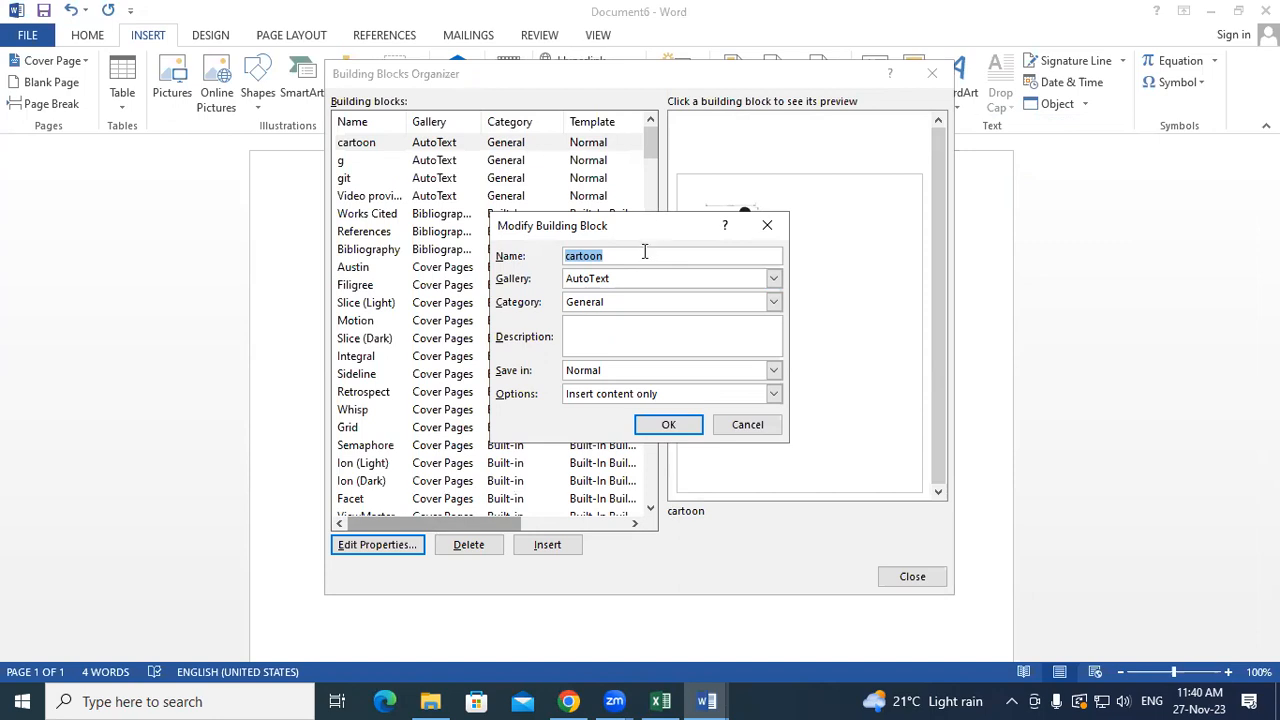
pyautogui.write('LOGO')
pyautogui.click(668, 424)
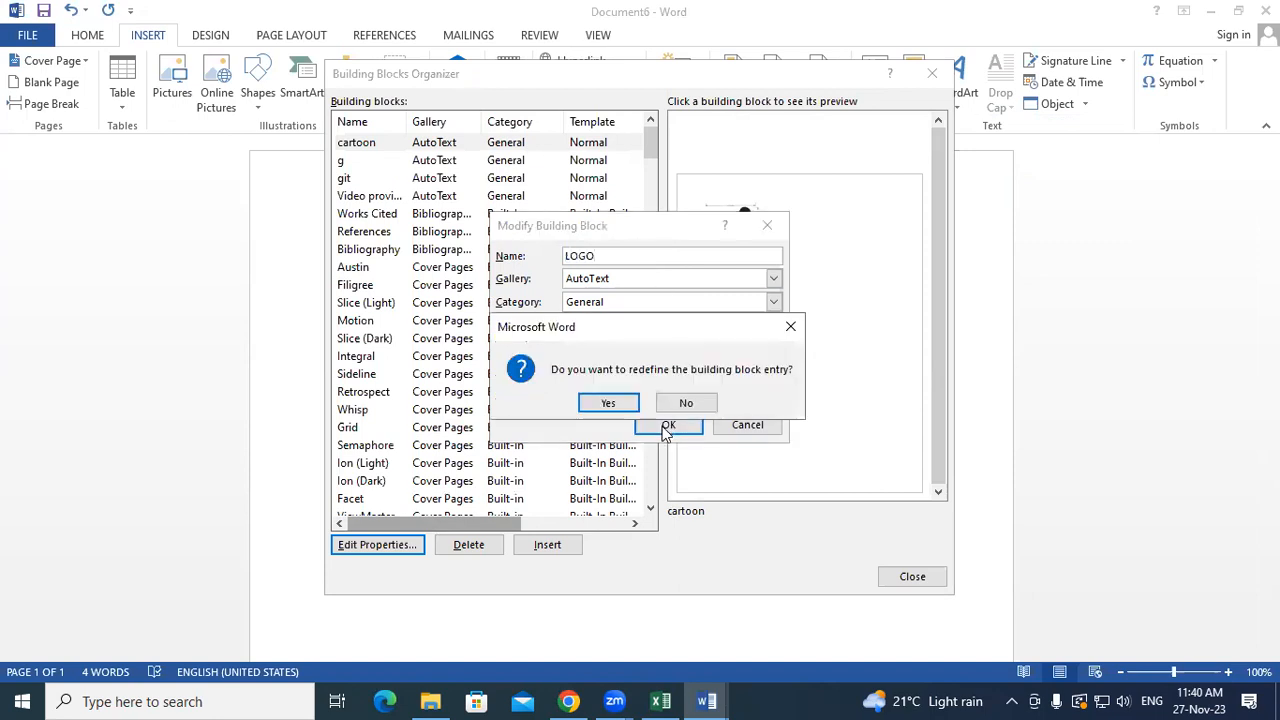
pyautogui.click(608, 403)
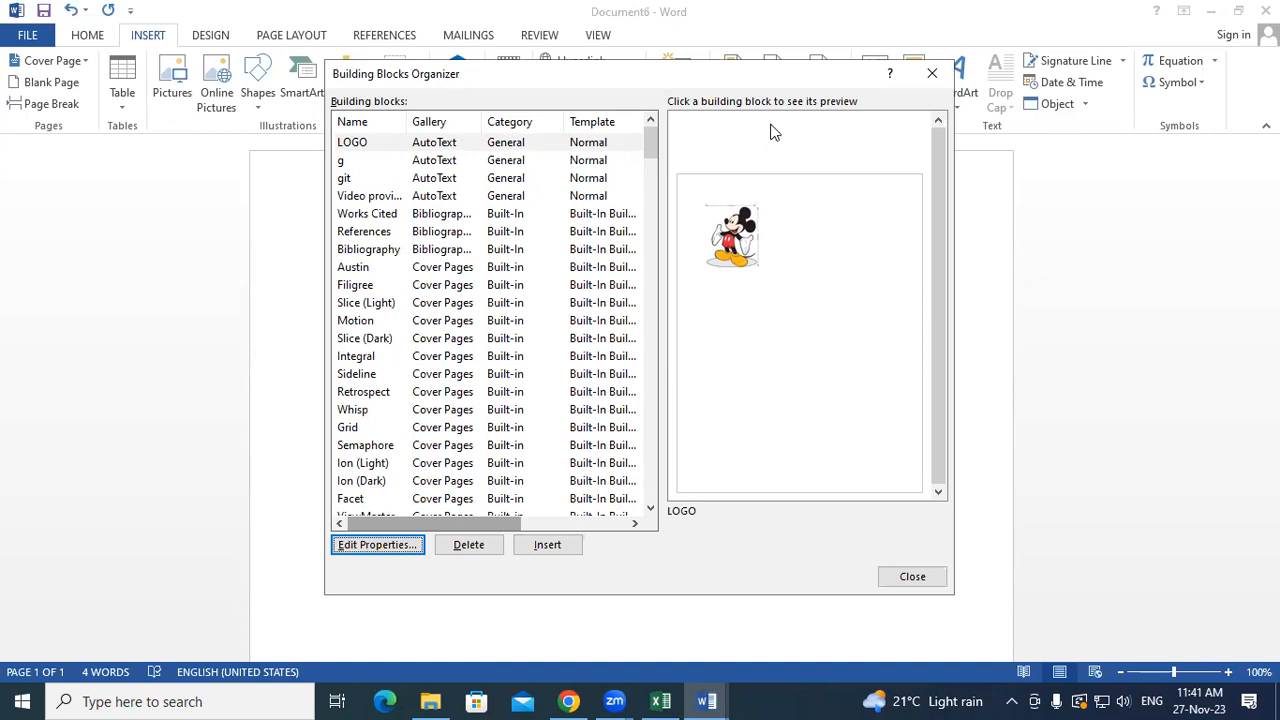
pyautogui.click(929, 72)
pyautogui.click(723, 460)
pyautogui.press('Return')
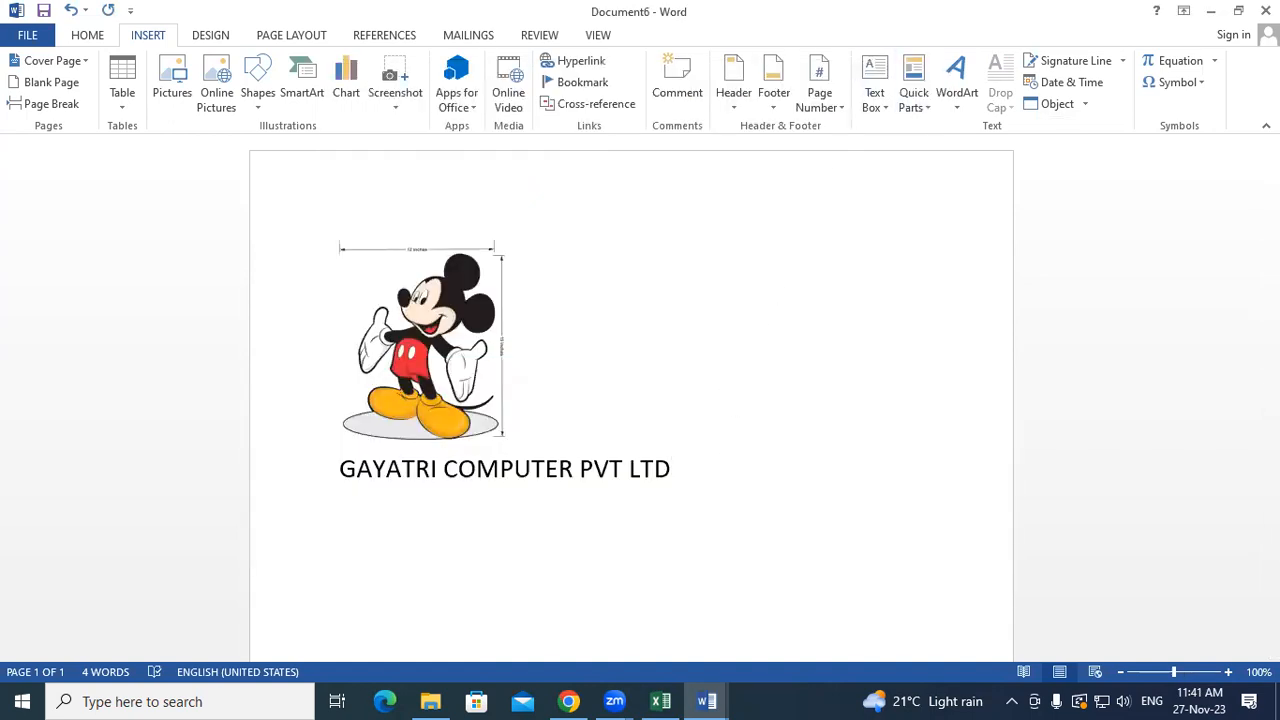
# - Look over the AutoText gallery, then select all and delete the cartoon and company name
pyautogui.click(911, 106)
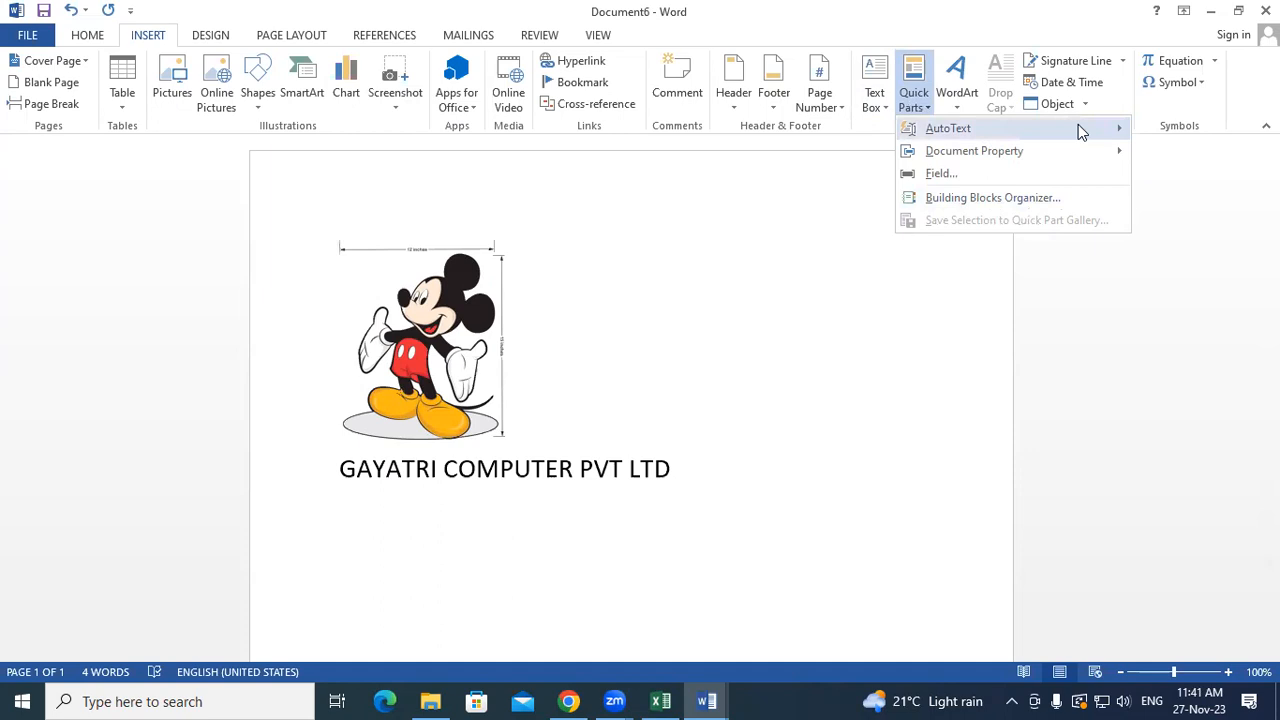
pyautogui.moveTo(1079, 130)
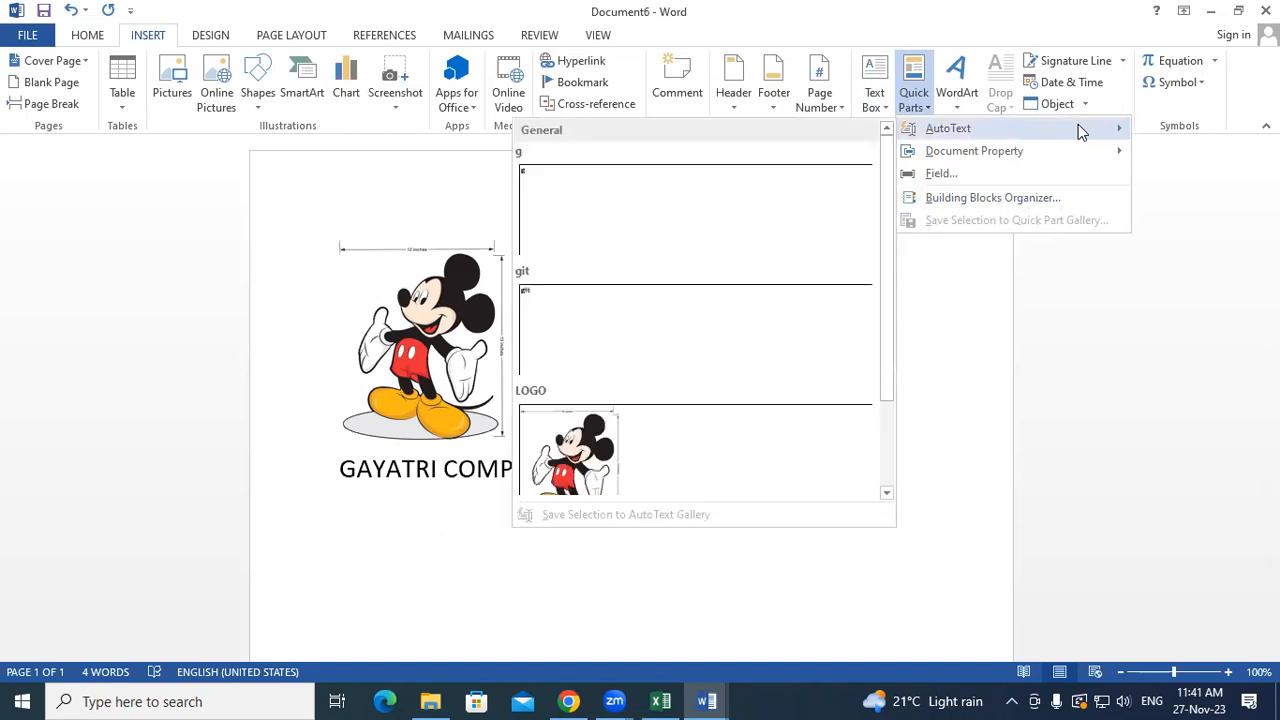
pyautogui.click(980, 374)
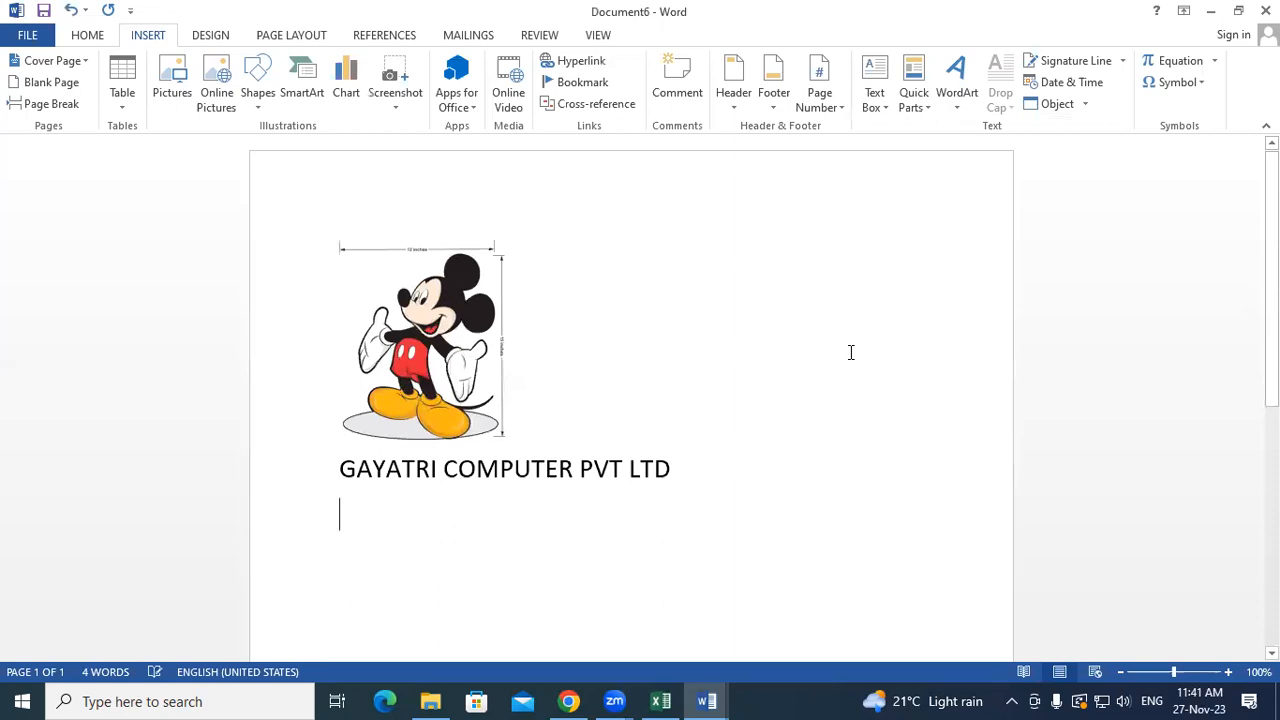
pyautogui.hotkey('ctrl', 'a')
pyautogui.press('Delete')
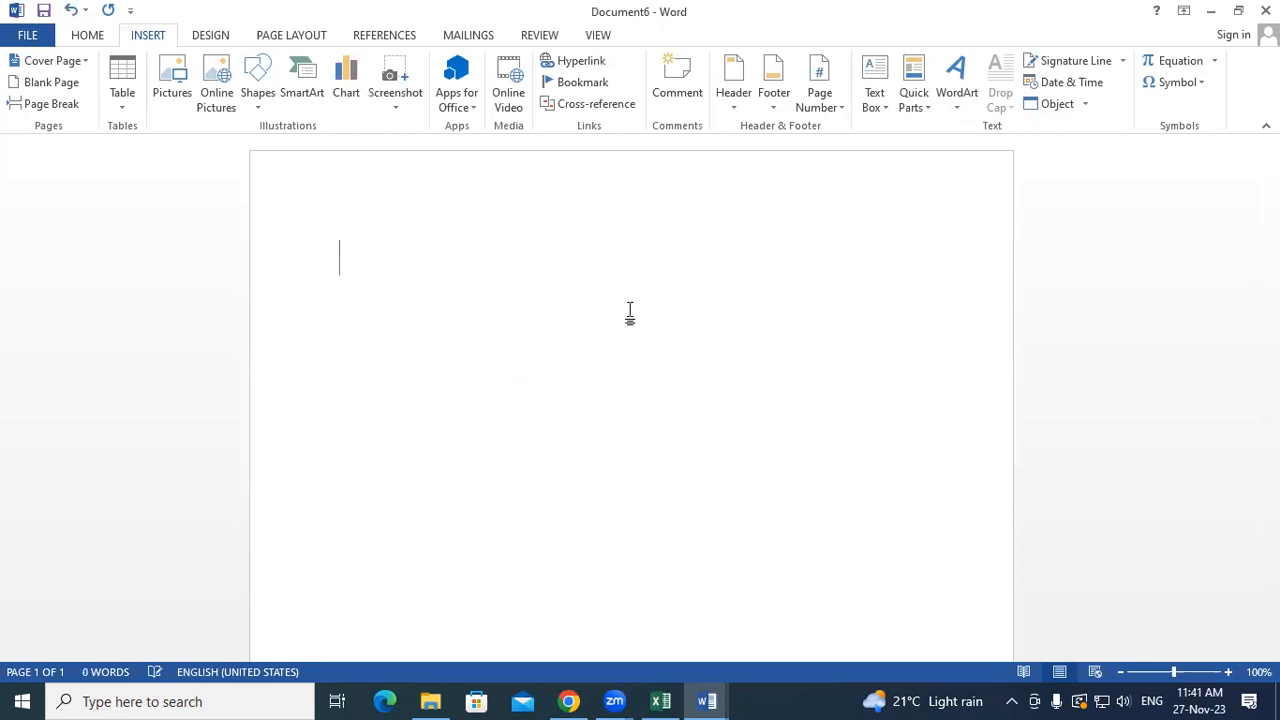
# - Insert Screenshot (1) from the Pictures > Screenshots folder onto the empty page
pyautogui.click(173, 92)
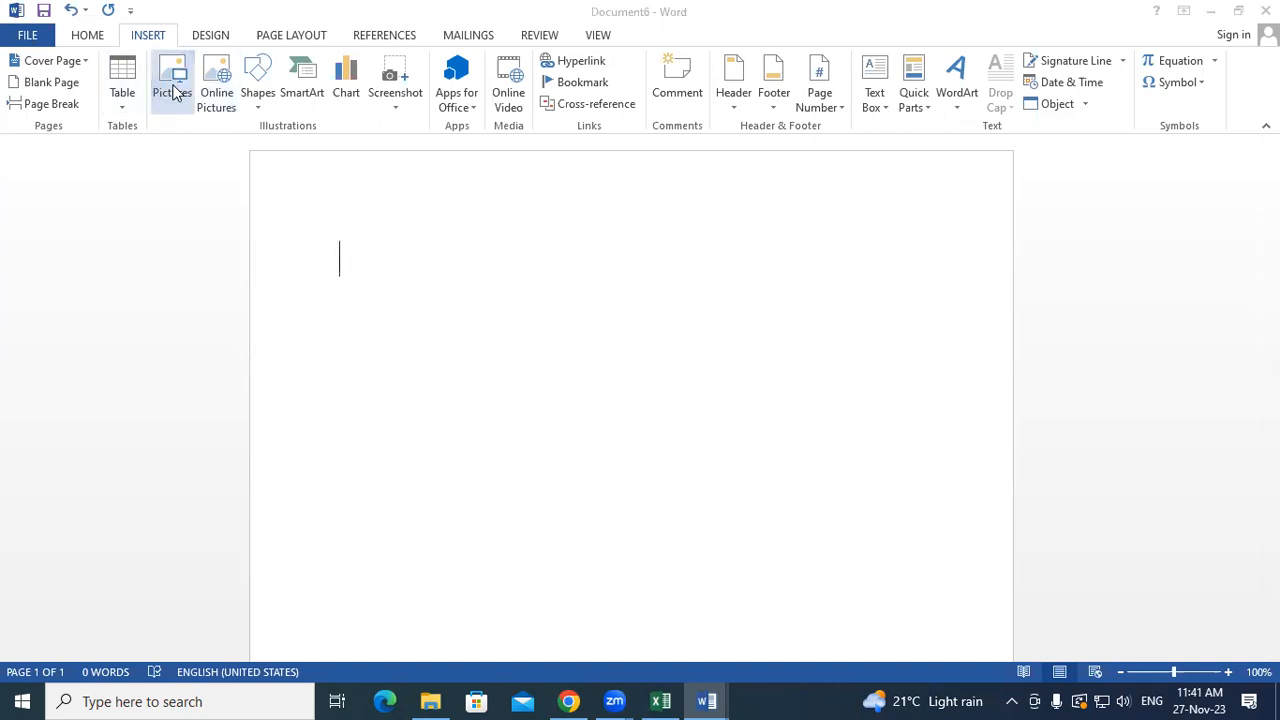
pyautogui.click(91, 285)
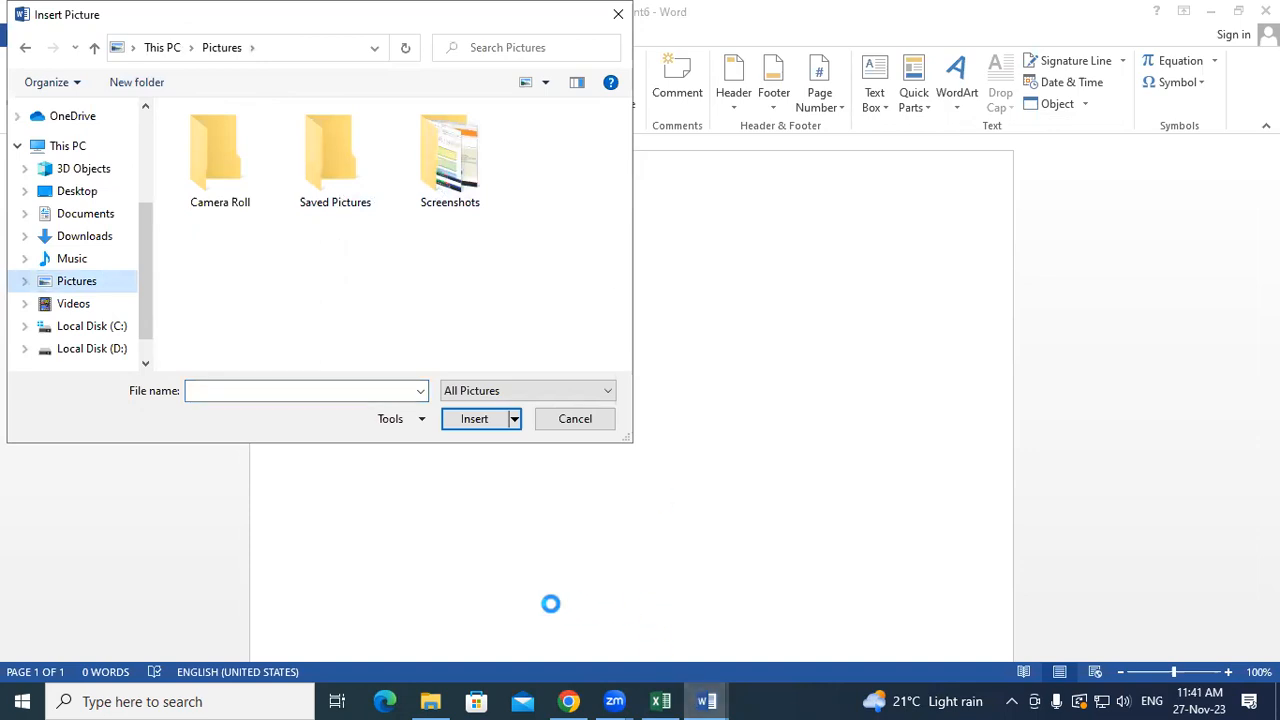
pyautogui.moveTo(146, 283); pyautogui.dragTo(146, 311)
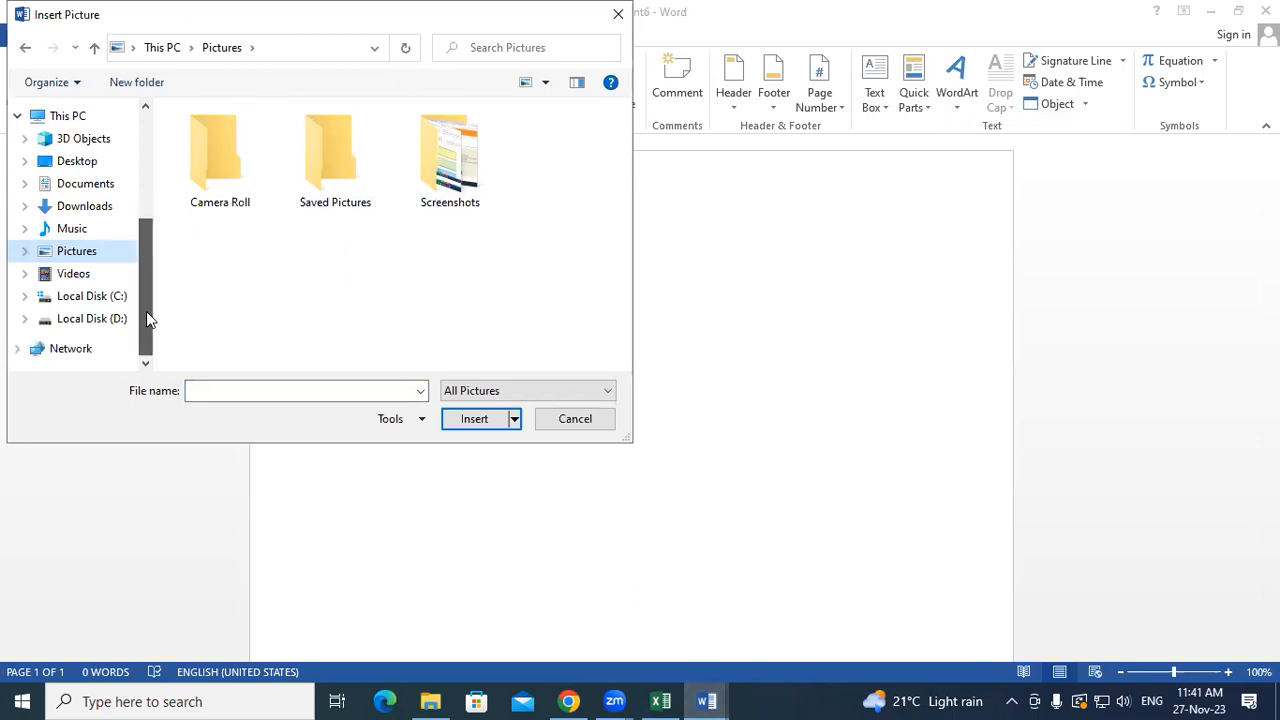
pyautogui.click(119, 320)
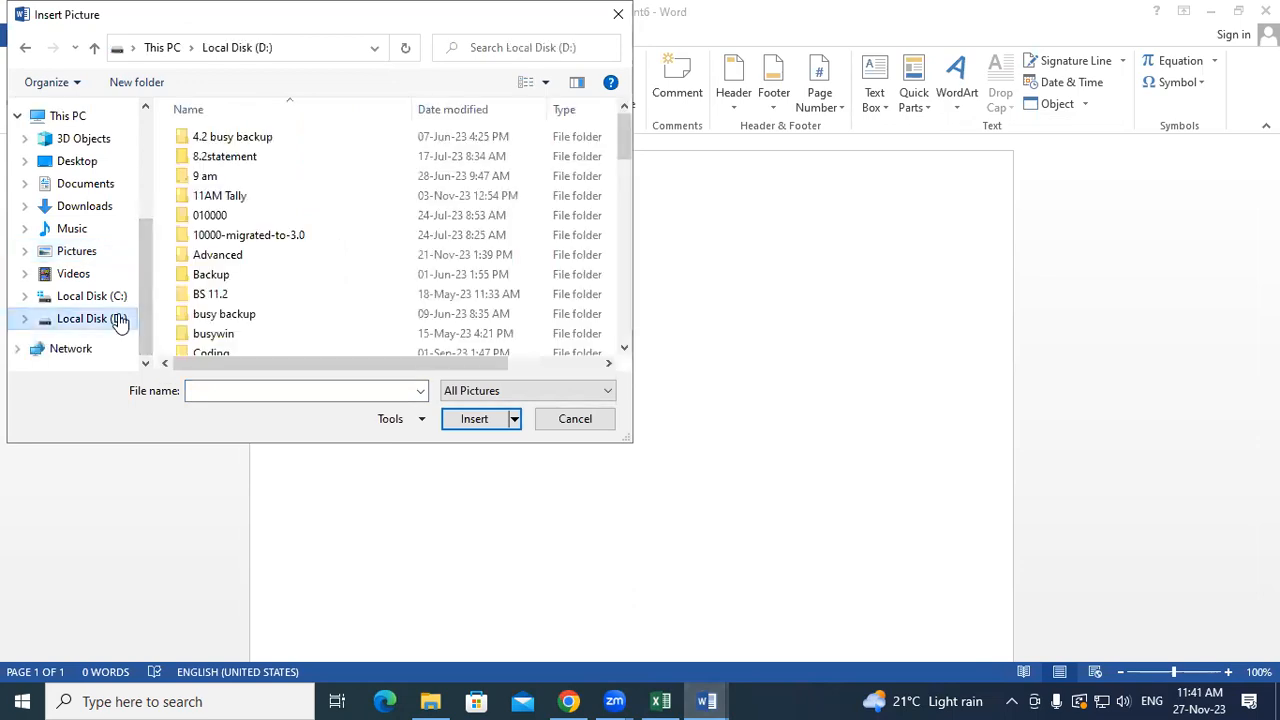
pyautogui.click(82, 205)
pyautogui.click(85, 185)
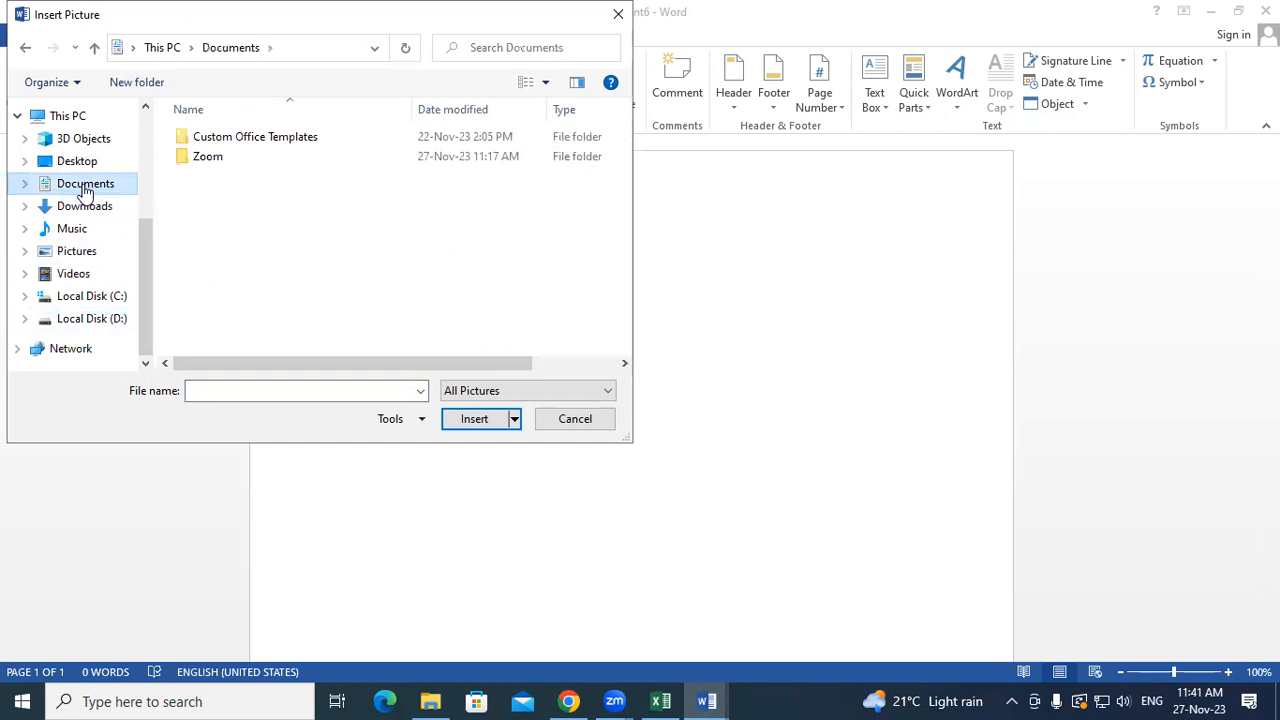
pyautogui.click(87, 165)
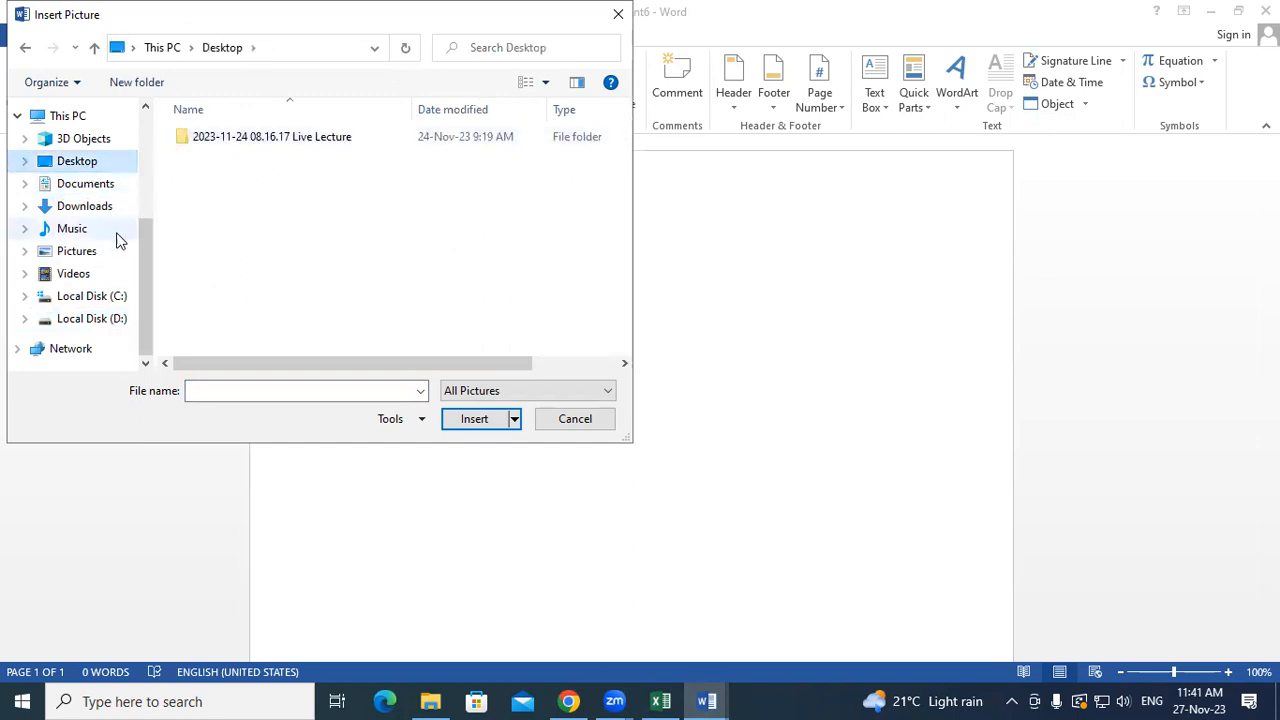
pyautogui.click(88, 256)
pyautogui.doubleClick(447, 175)
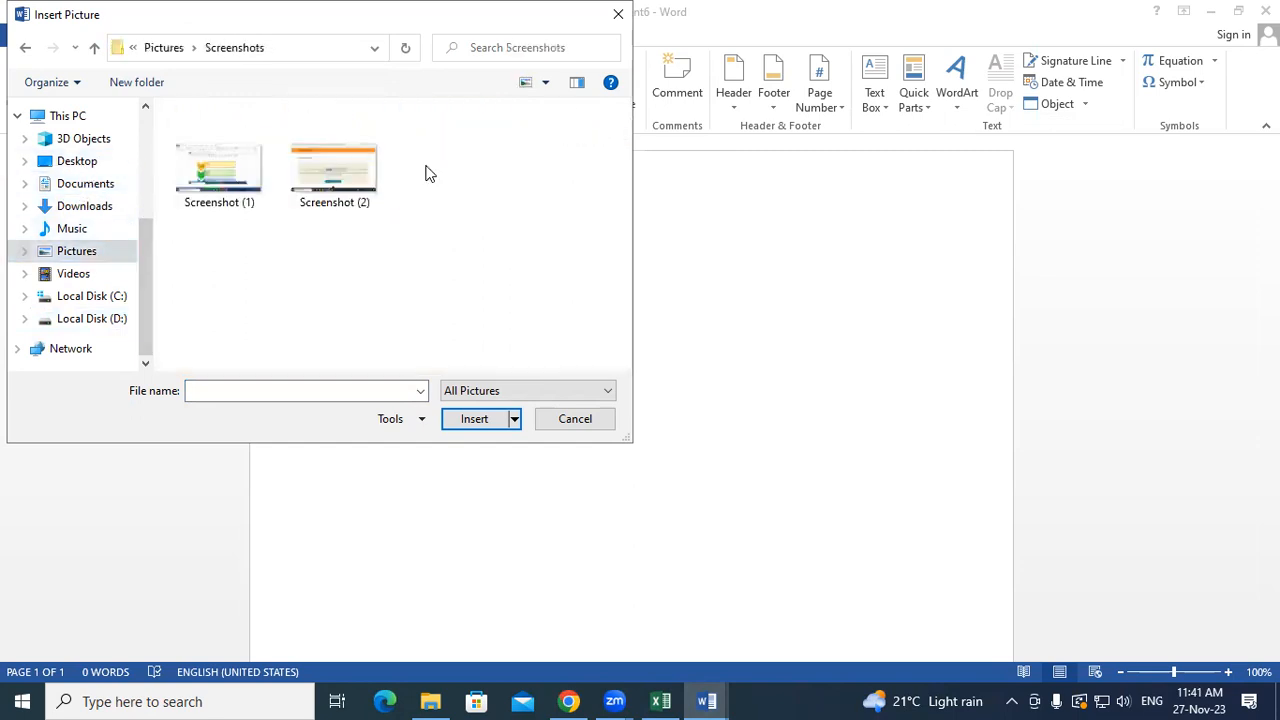
pyautogui.click(322, 170)
pyautogui.click(259, 158)
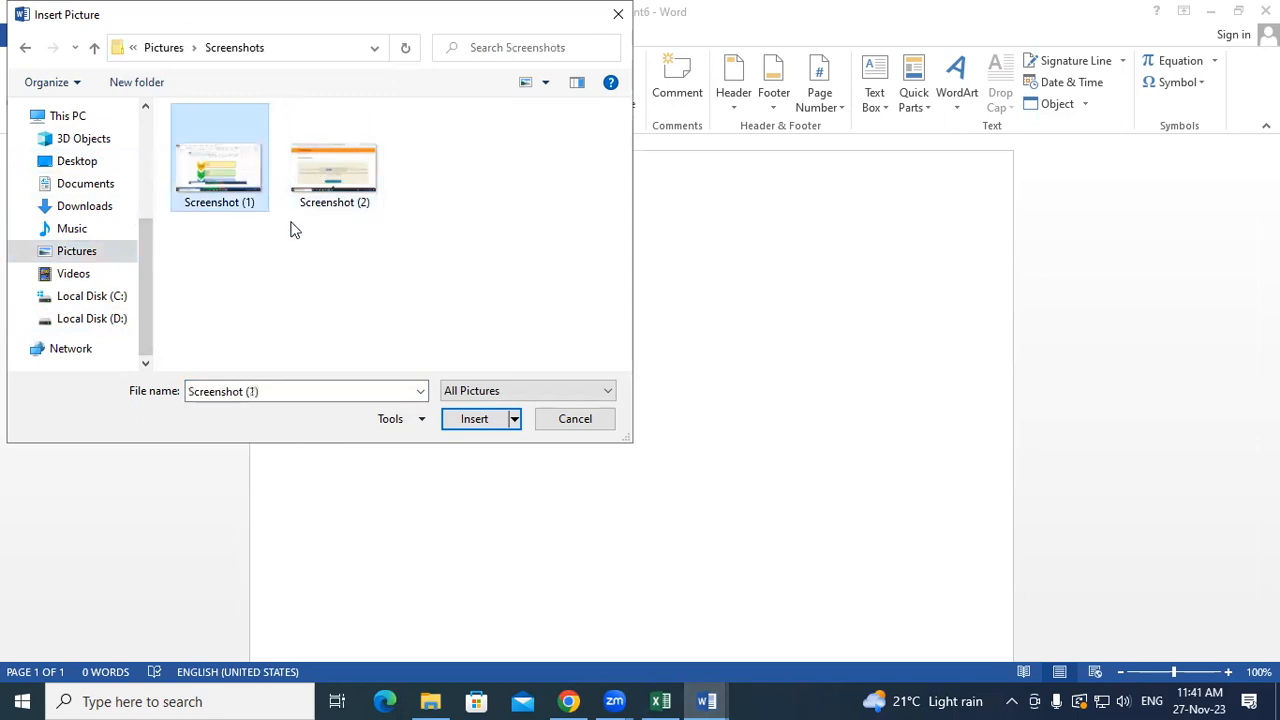
pyautogui.click(474, 419)
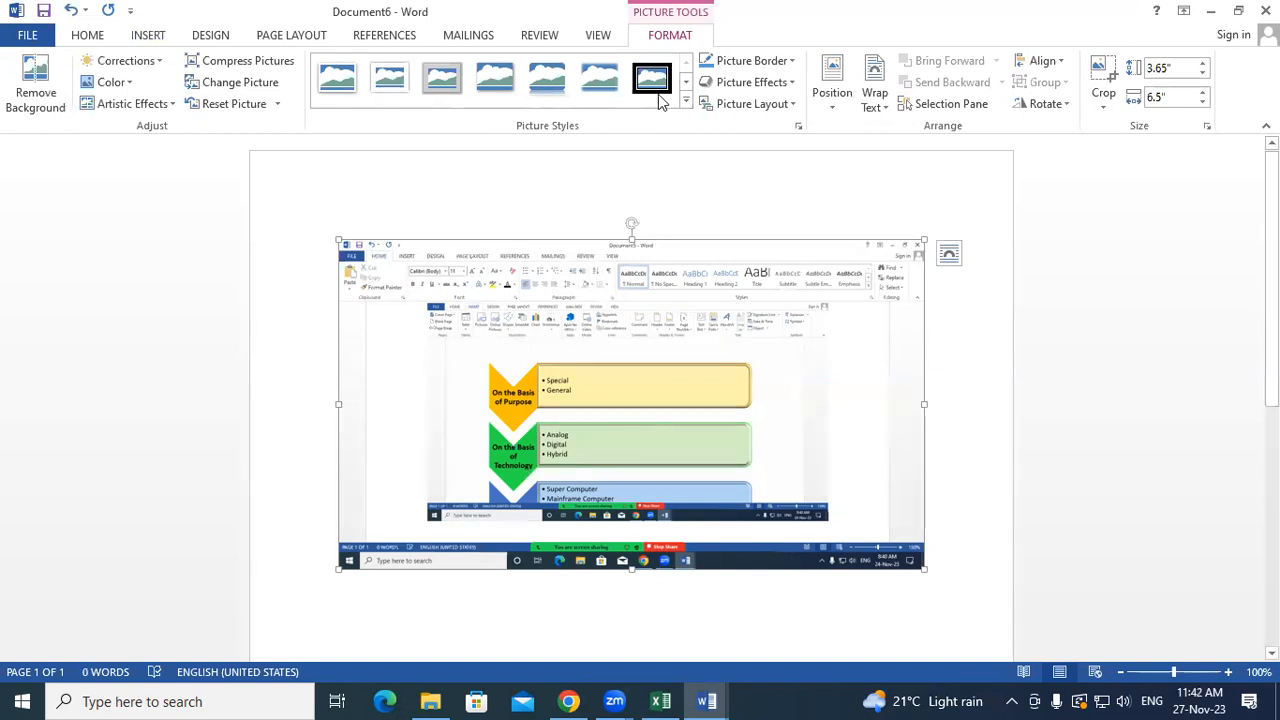
# - Save the selected screenshot to the Quick Part Gallery as SCREENSHOT, then create blank Document7
pyautogui.click(150, 35)
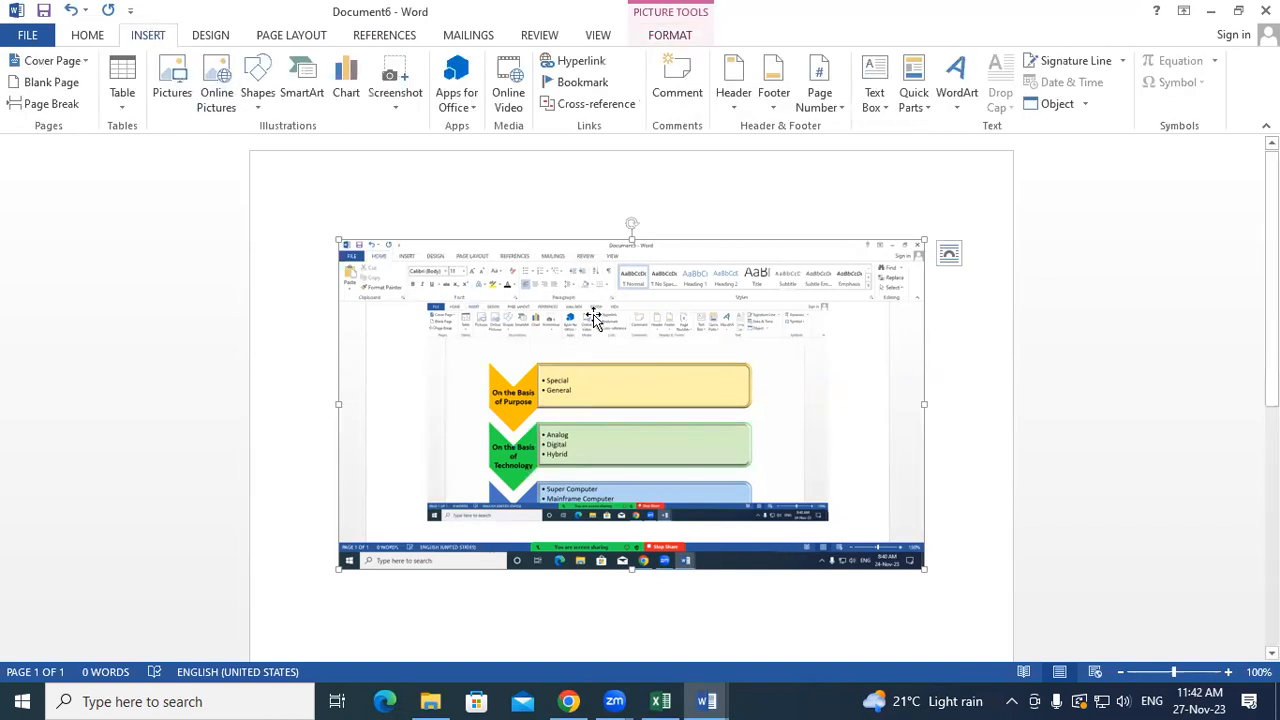
pyautogui.click(914, 100)
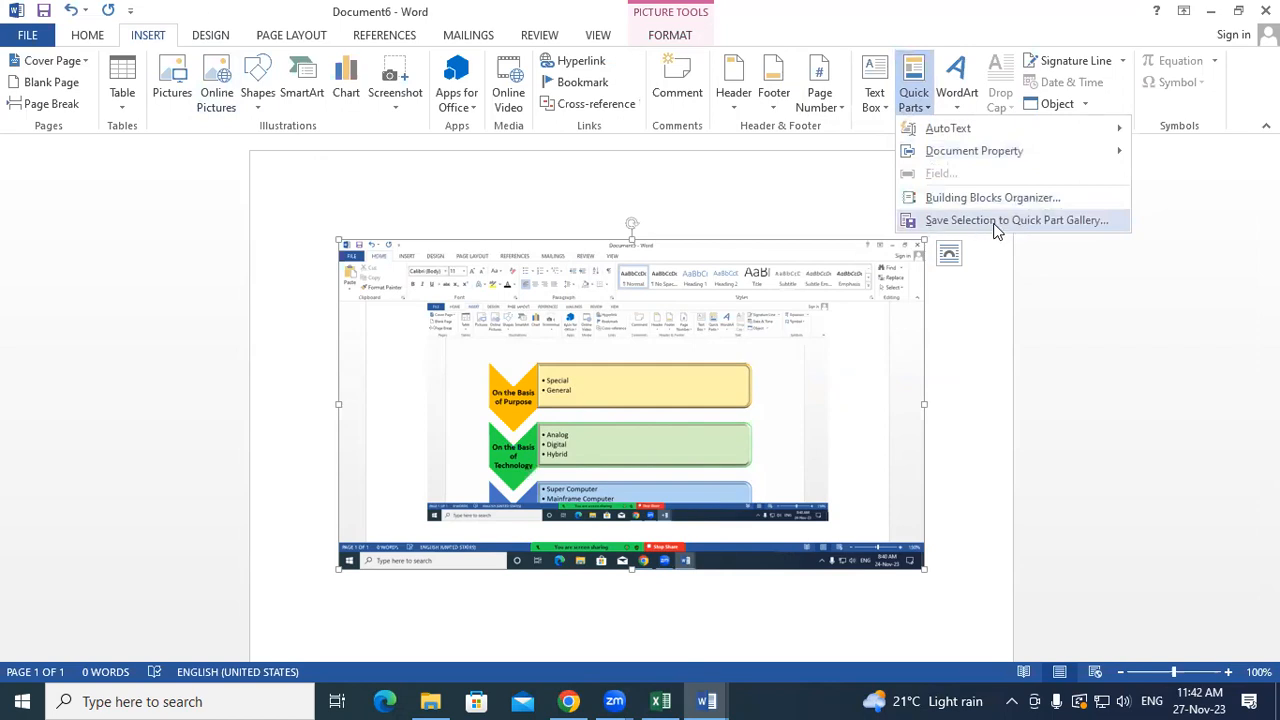
pyautogui.click(996, 222)
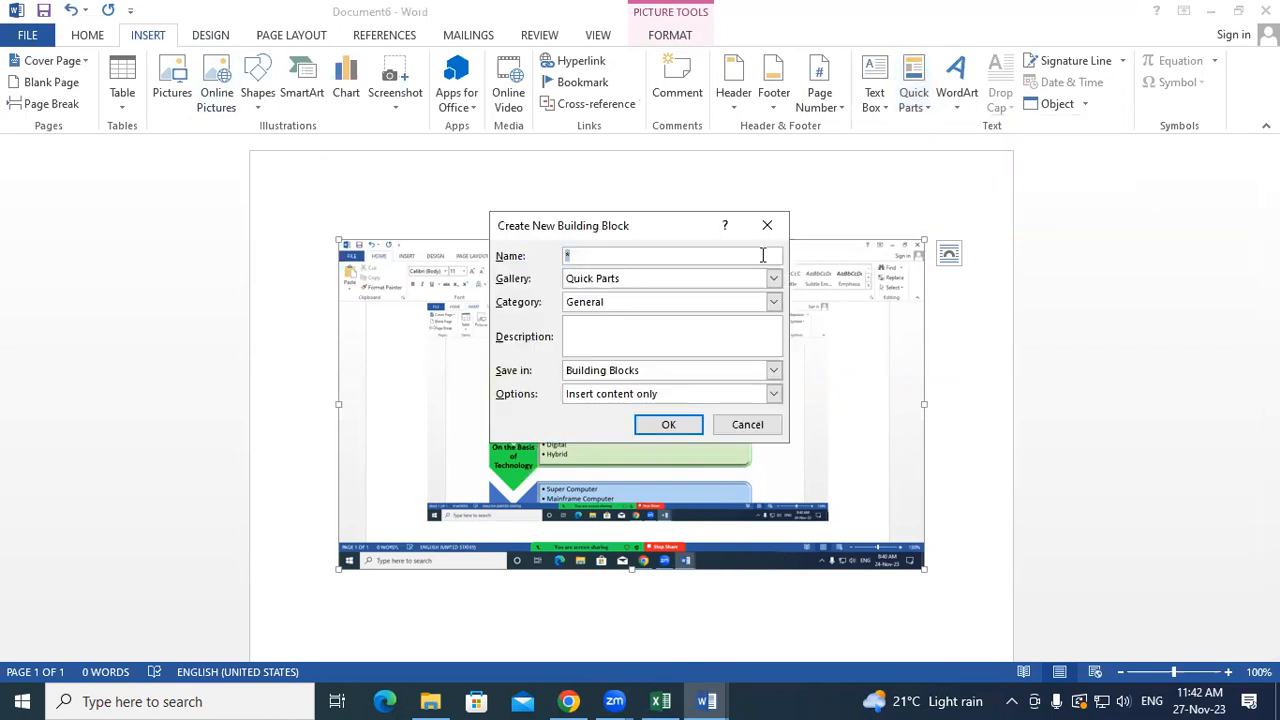
pyautogui.write('SCREENSHOT')
pyautogui.click(692, 425)
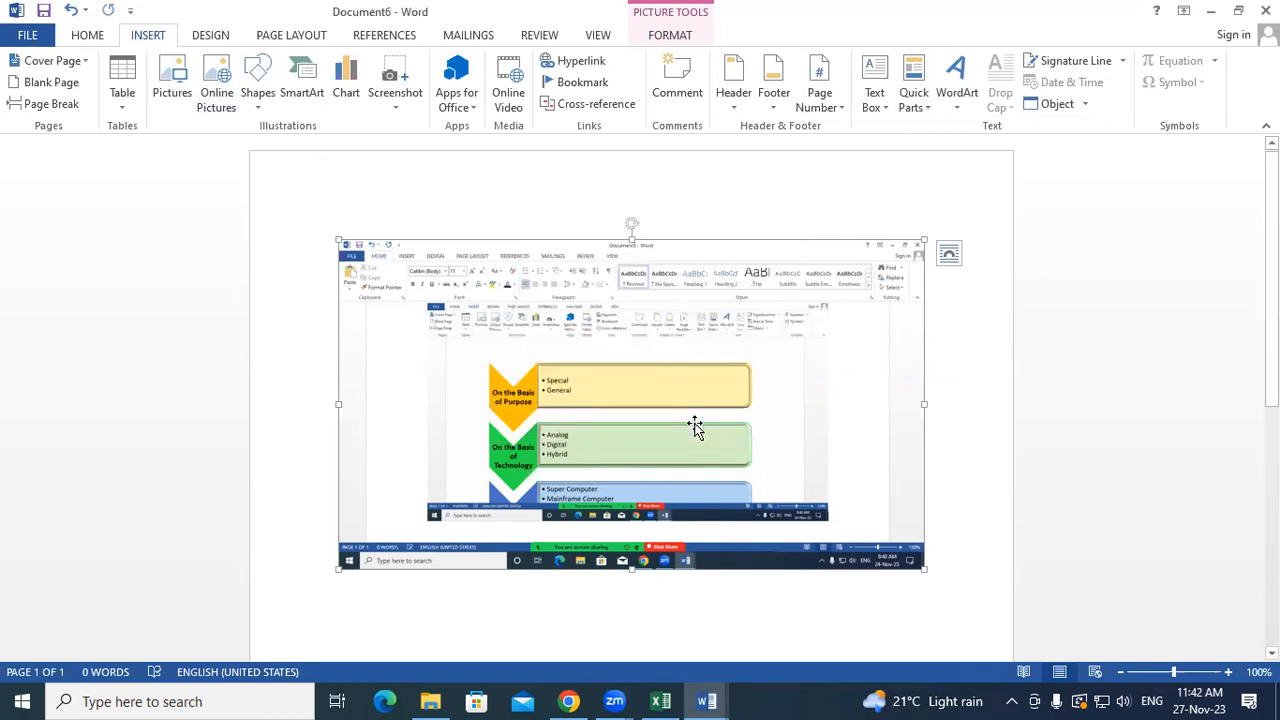
pyautogui.hotkey('ctrl', 'n')
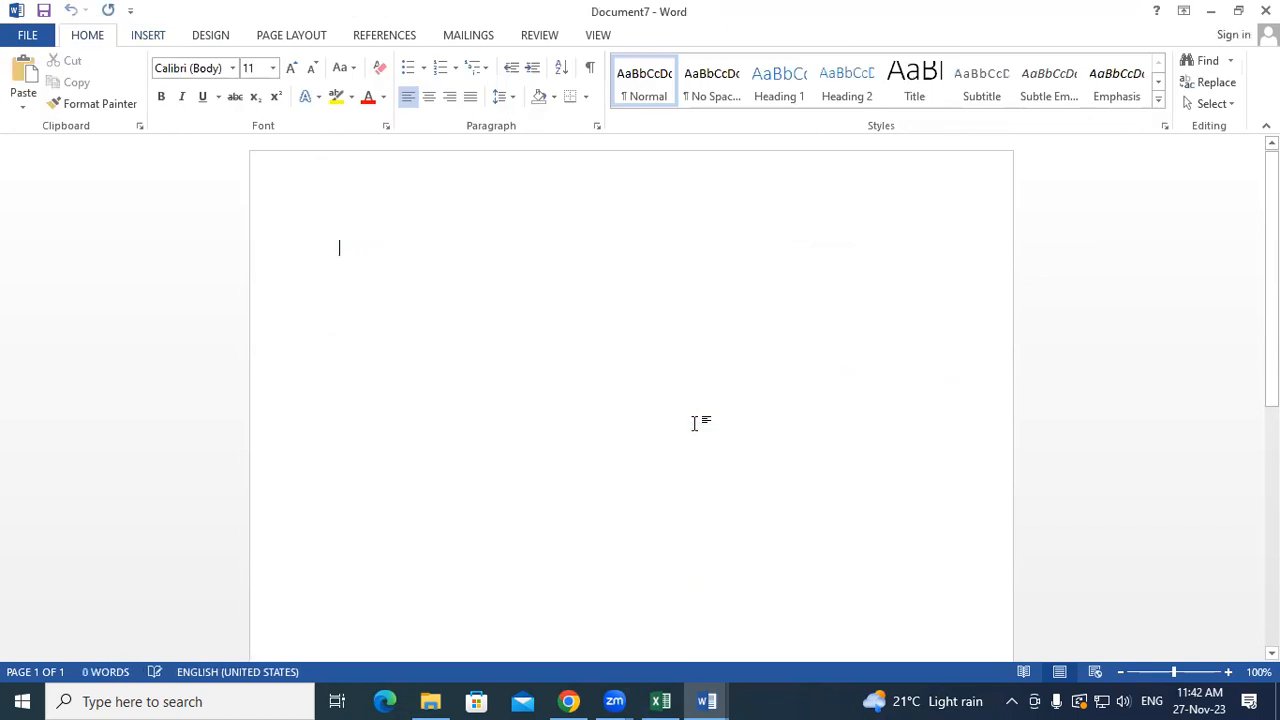
# - Insert the SCREENSHOT Quick Part into the current blank document
pyautogui.click(160, 39)
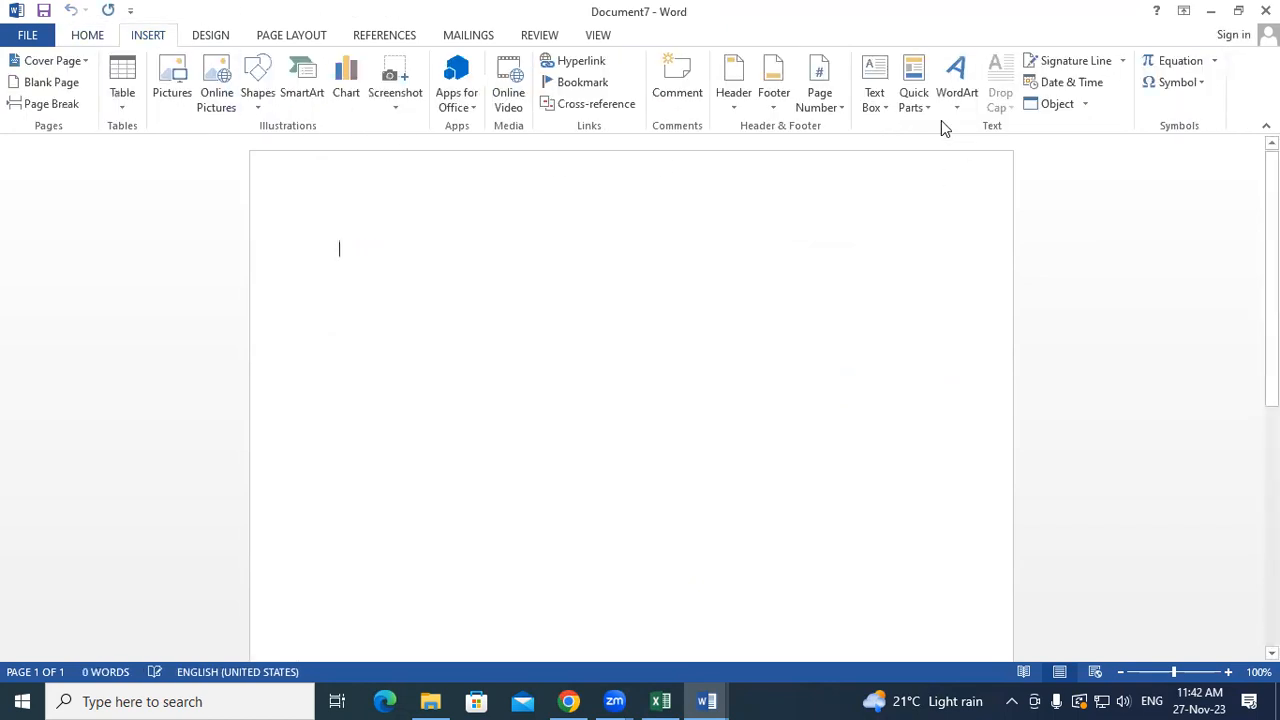
pyautogui.click(922, 100)
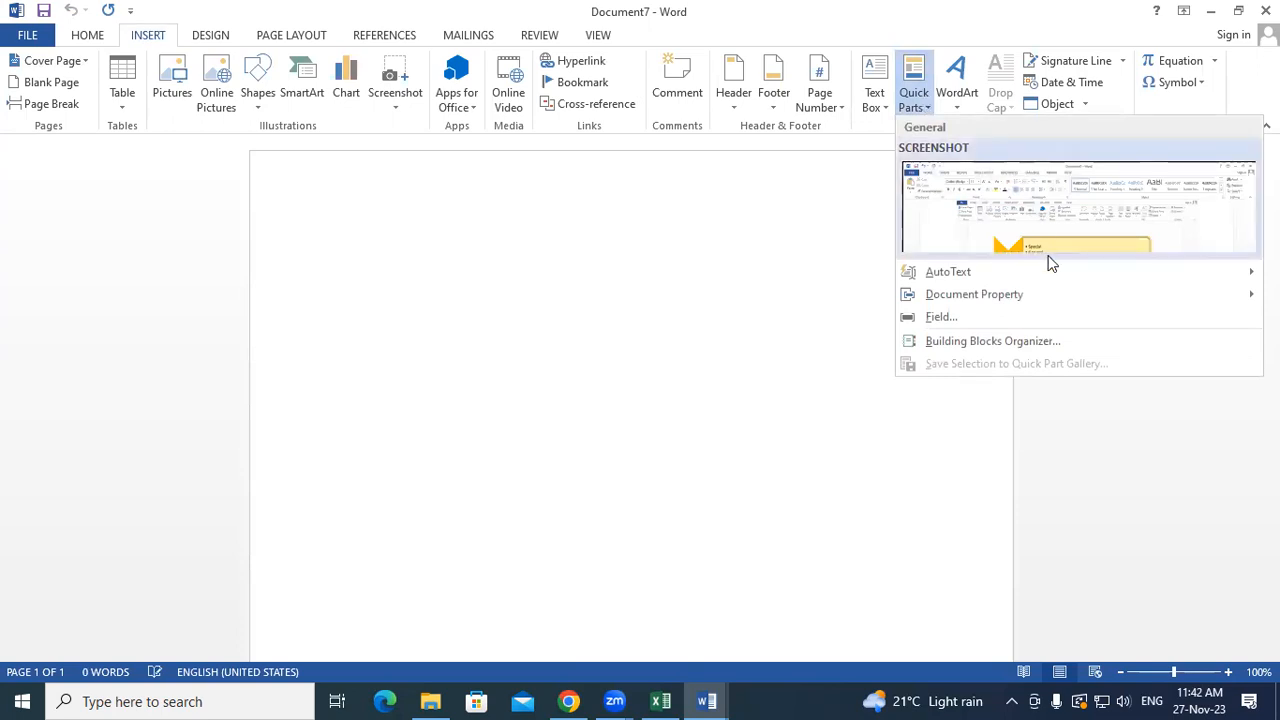
pyautogui.click(1042, 222)
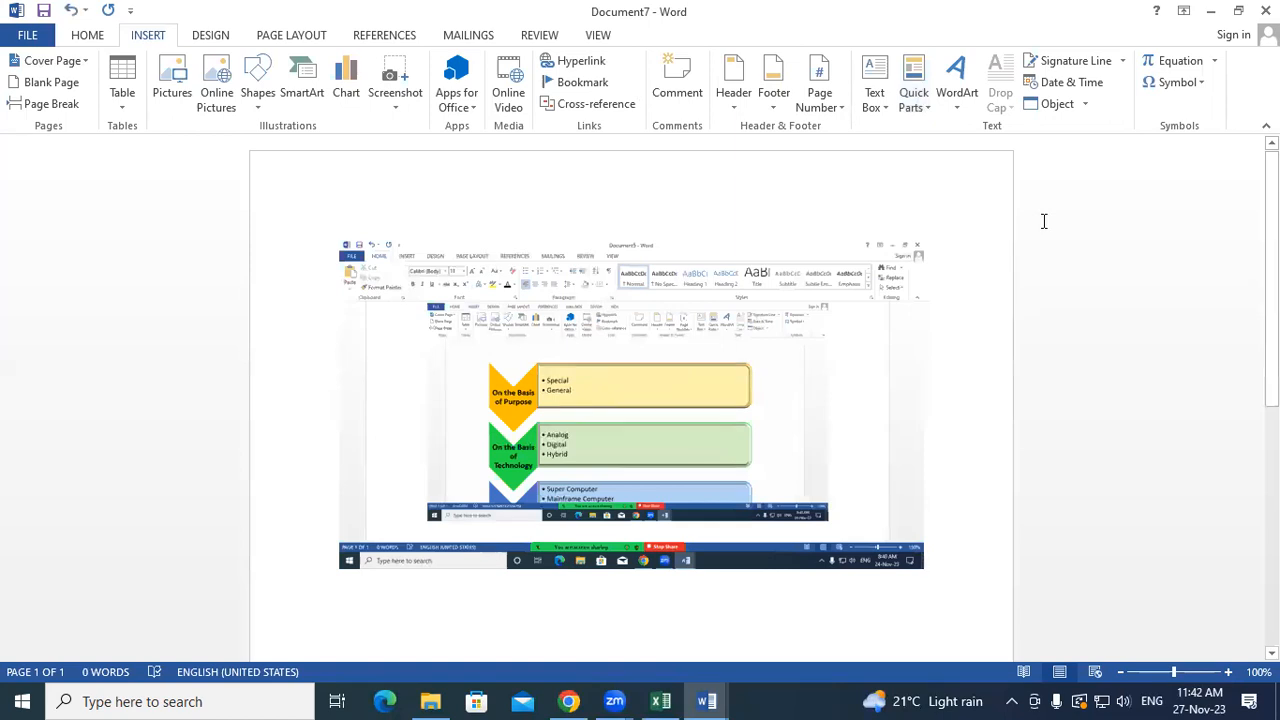
# - Create another new document, Document8, and insert the SCREENSHOT Quick Part into it
pyautogui.hotkey('ctrl', 'n')
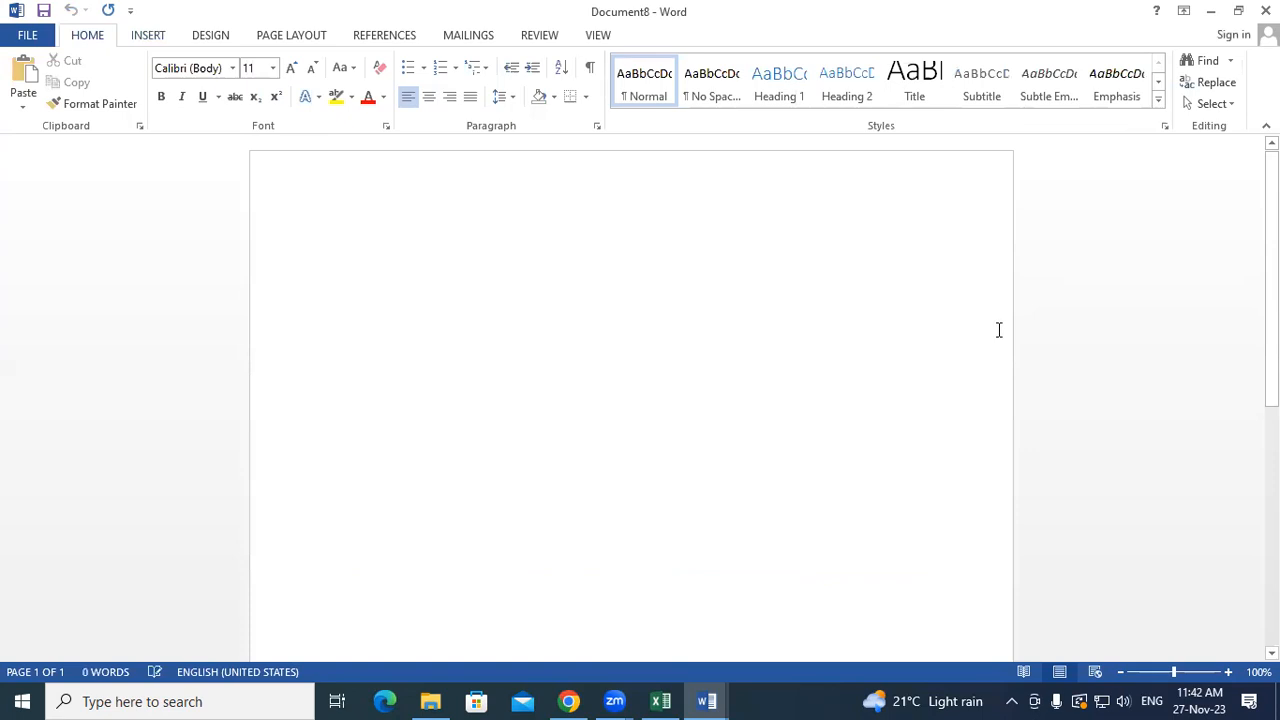
pyautogui.click(152, 38)
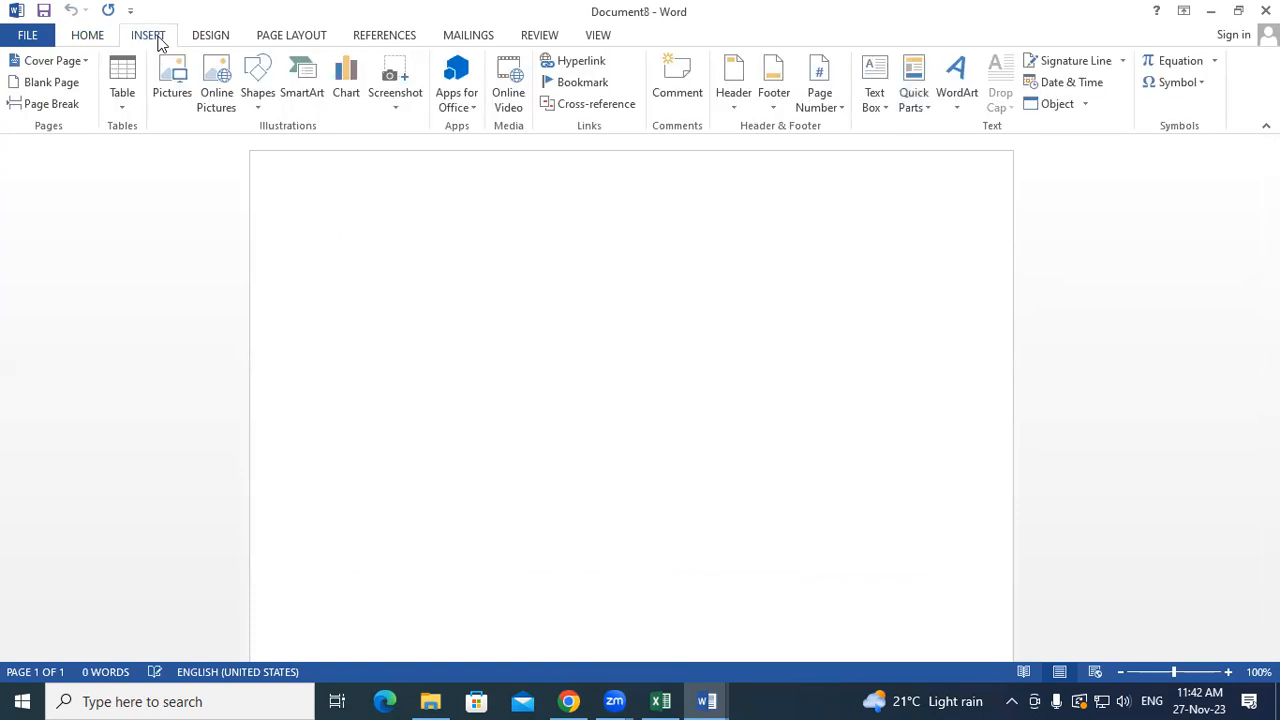
pyautogui.click(916, 100)
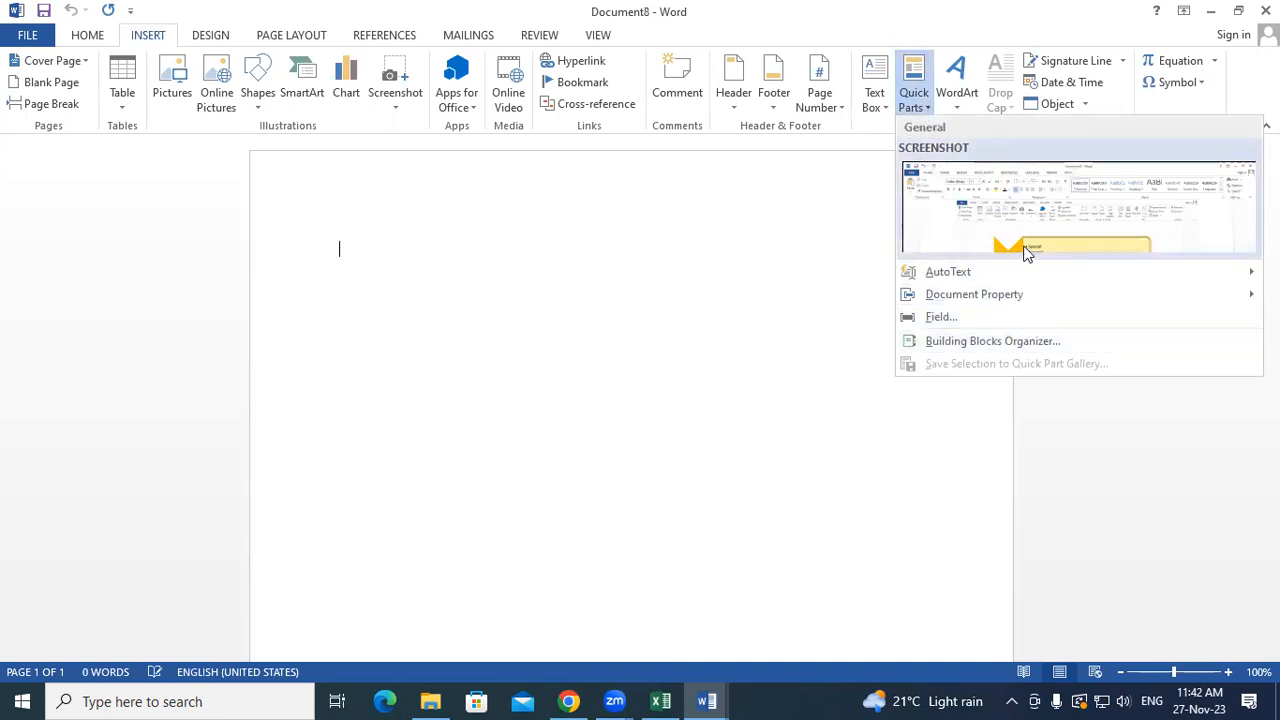
pyautogui.click(1031, 235)
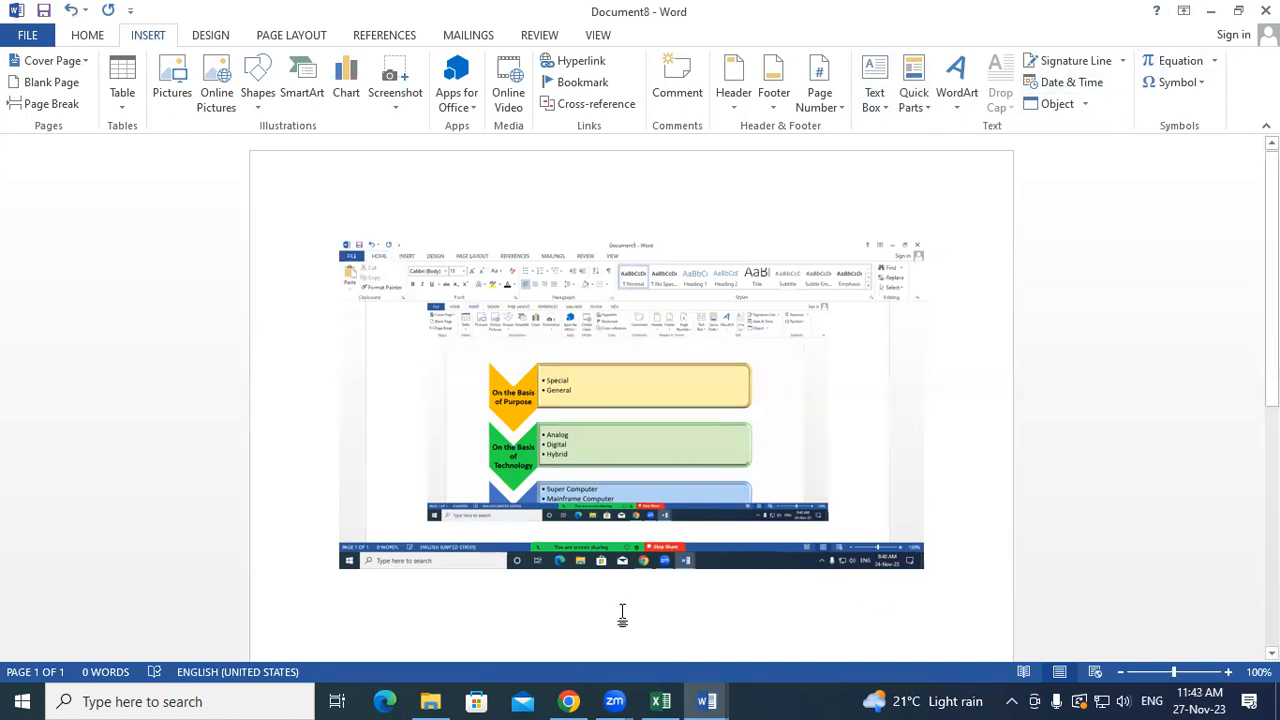
pyautogui.click(928, 512)
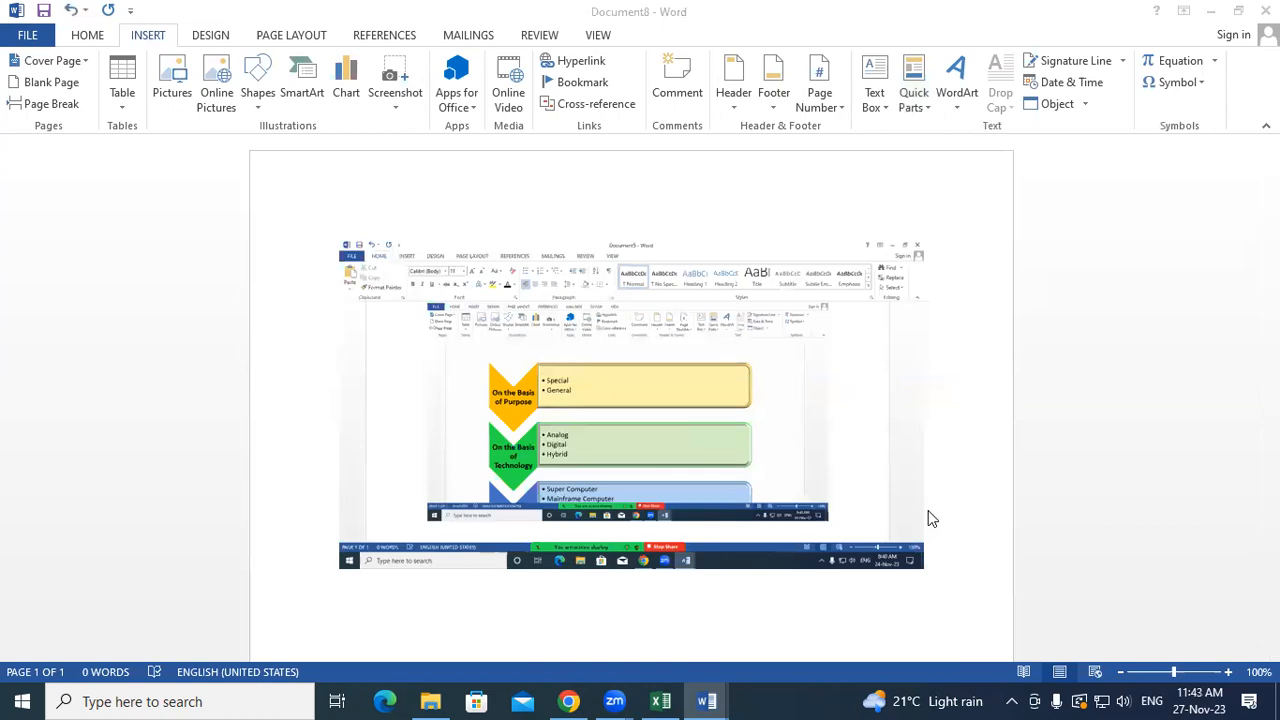